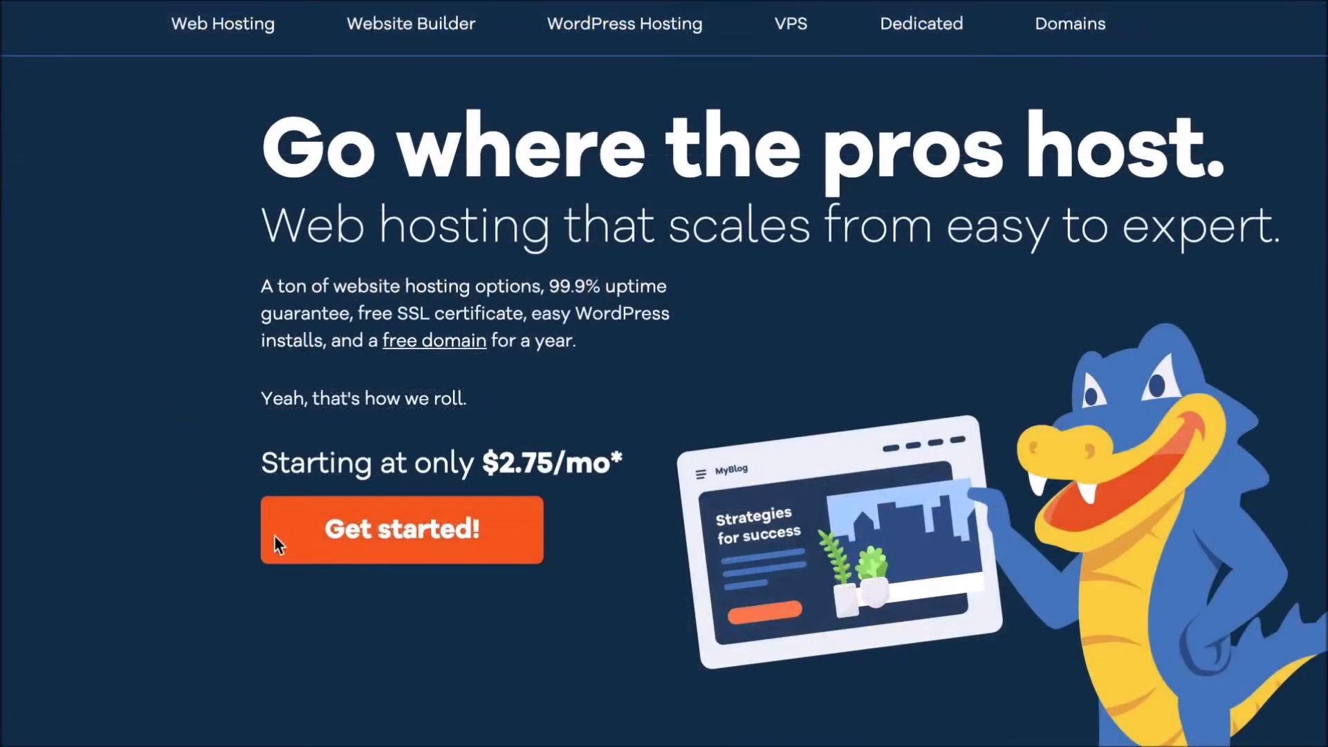
- Begin HostGator hosting signup to reach checkout with the Hatchling package and .com extension
click(376, 531)
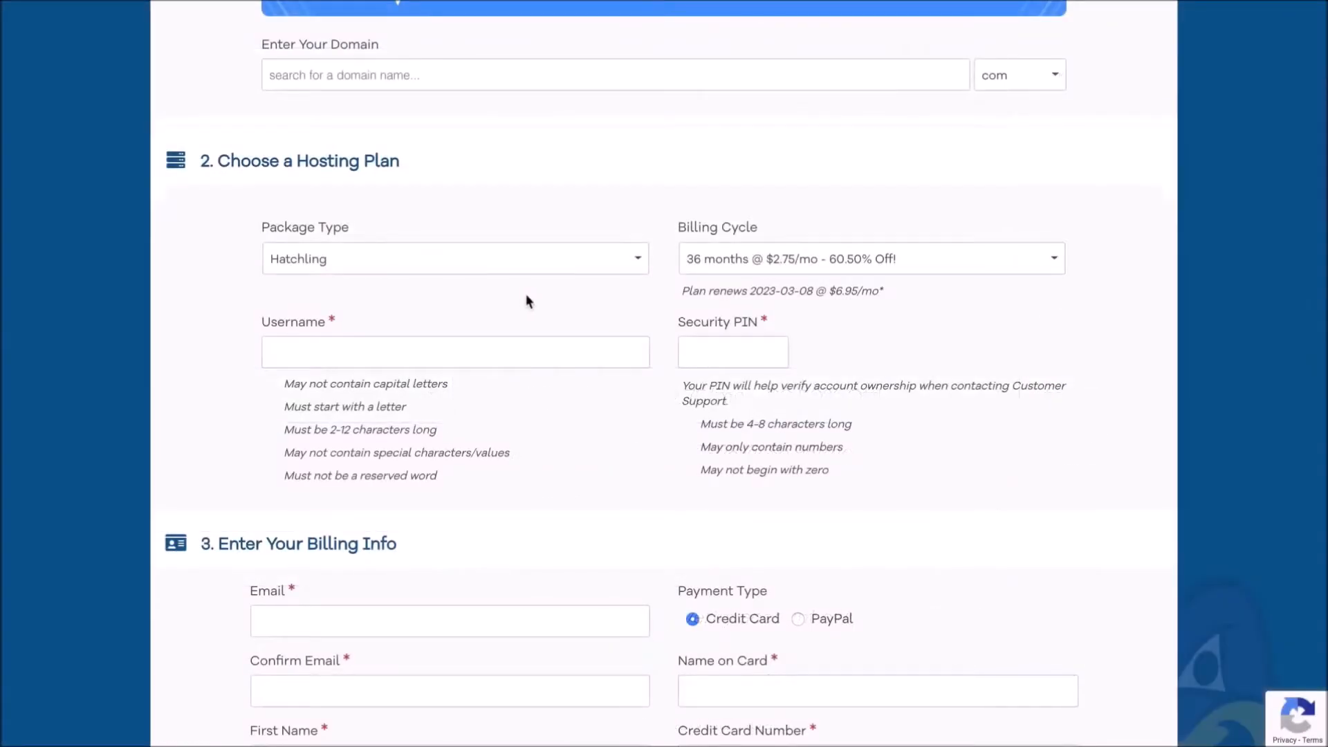
- Change the Hatchling billing cycle from 36 months to 12 months @ $5.95/mo
click(749, 265)
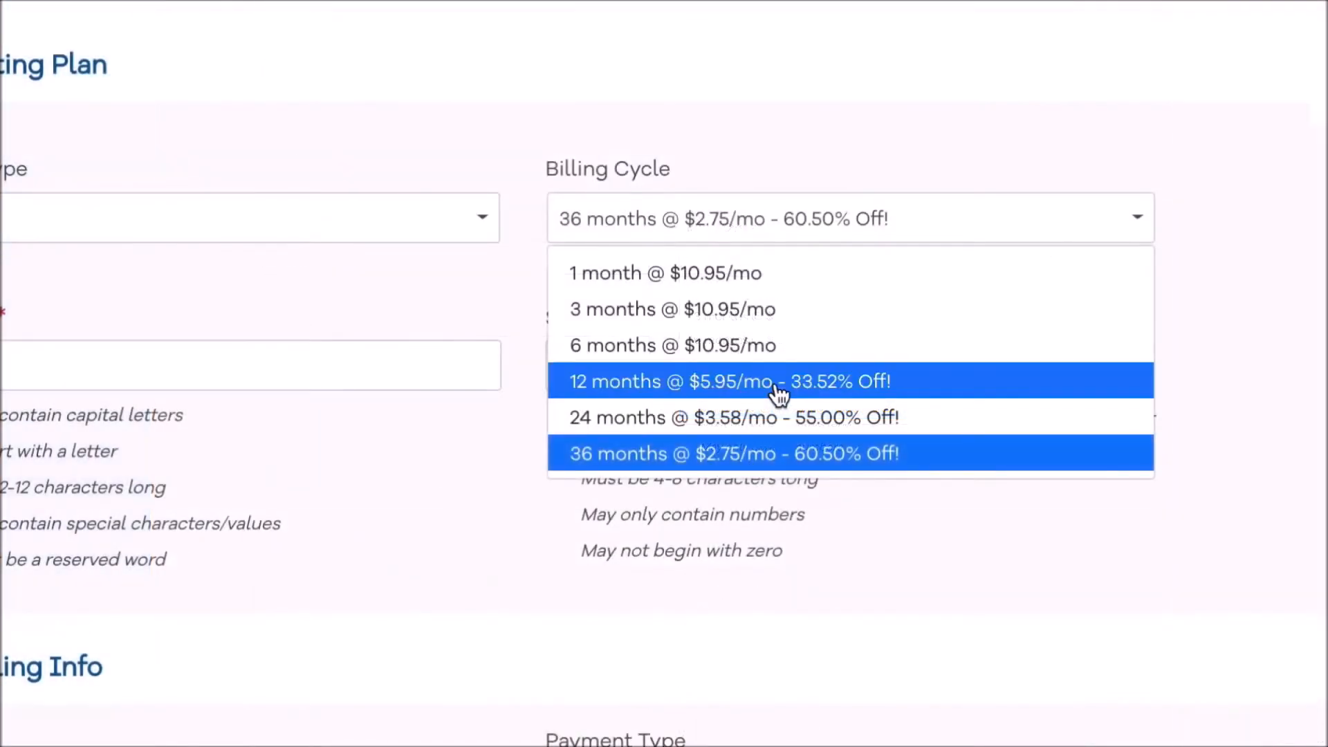
click(816, 368)
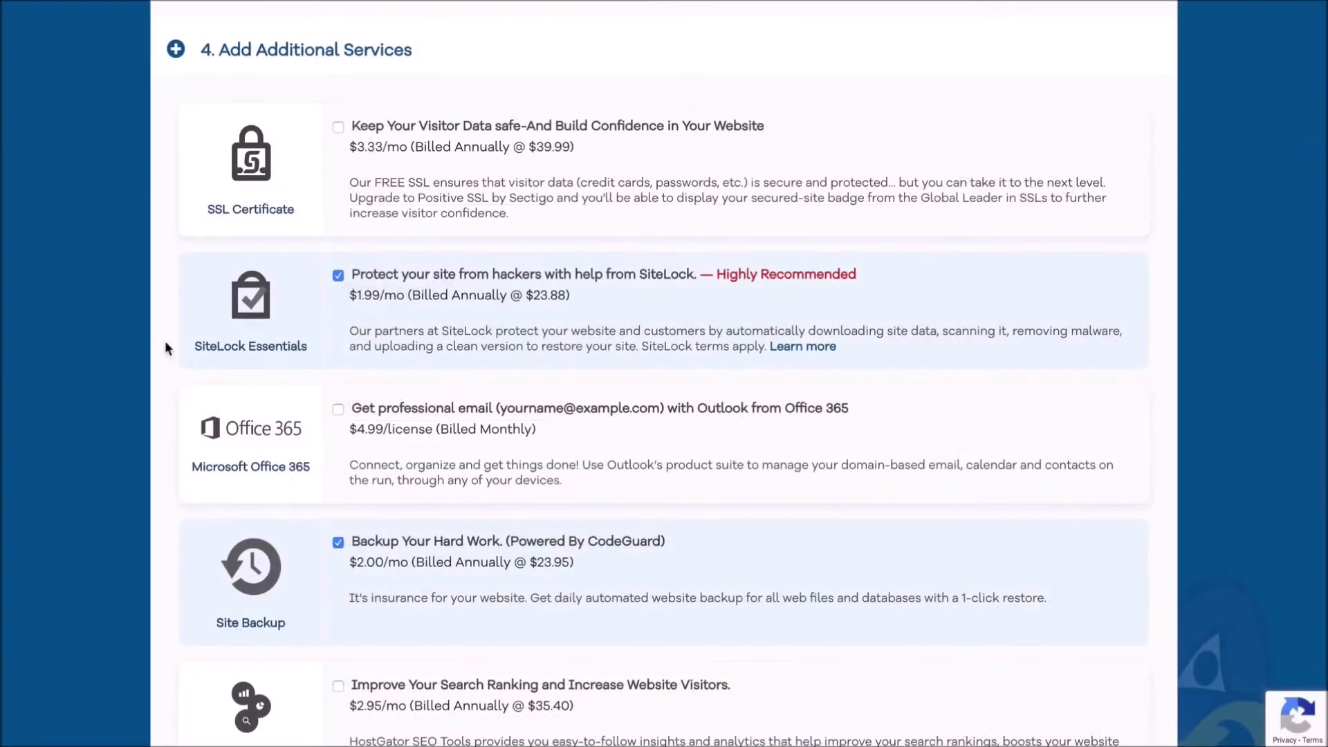
- Untick the SiteLock Essentials and Site Backup add-ons
click(337, 277)
scroll(337, 281, down, 3)
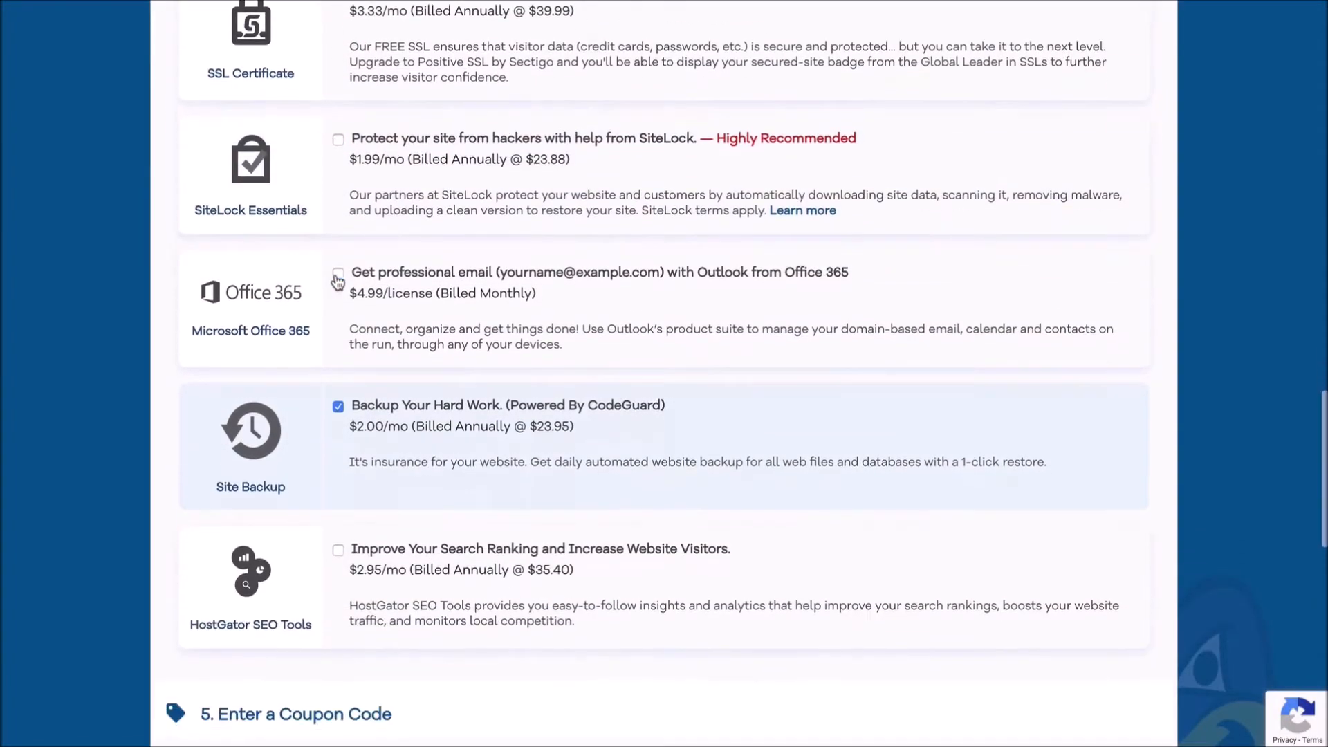
click(338, 343)
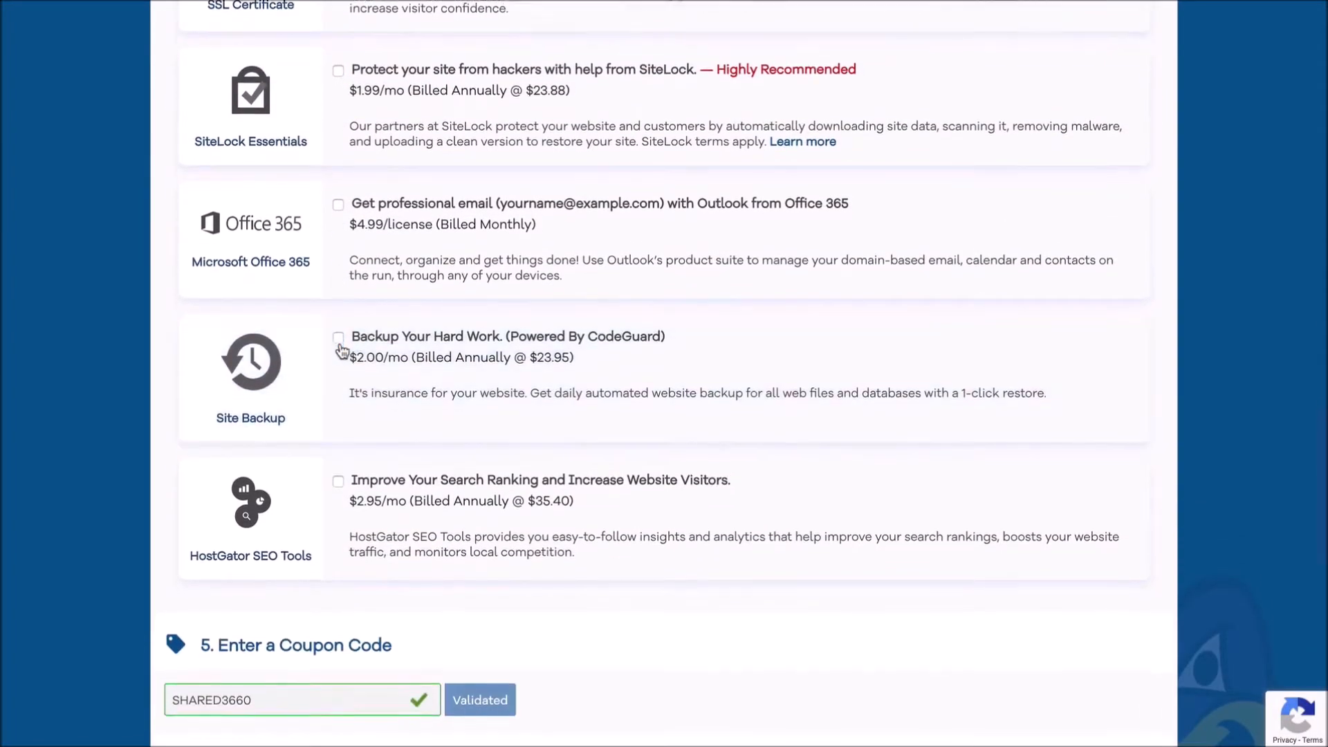
- Enter coupon code WORDPRESSHERO in place of SHARED3660 and validate it
scroll(340, 350, down, 3)
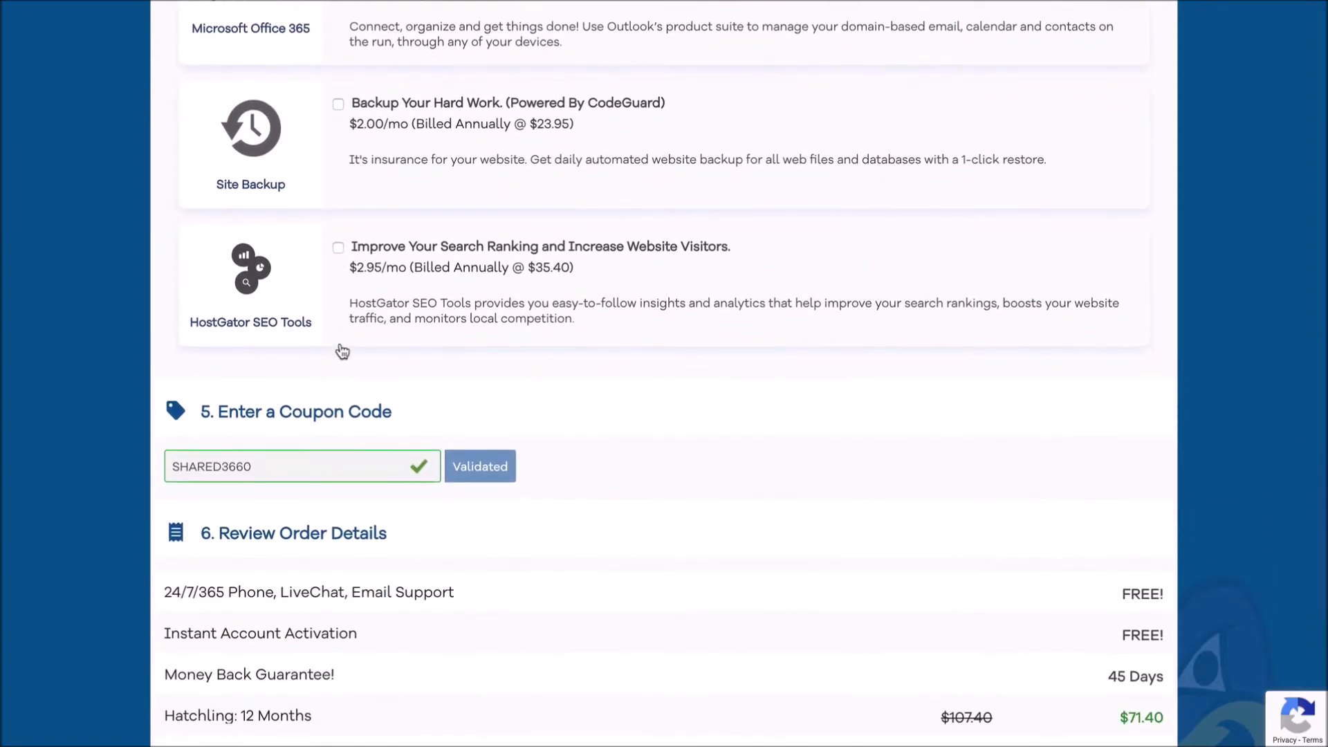
scroll(343, 352, down, 1)
text(WORDPRESS)
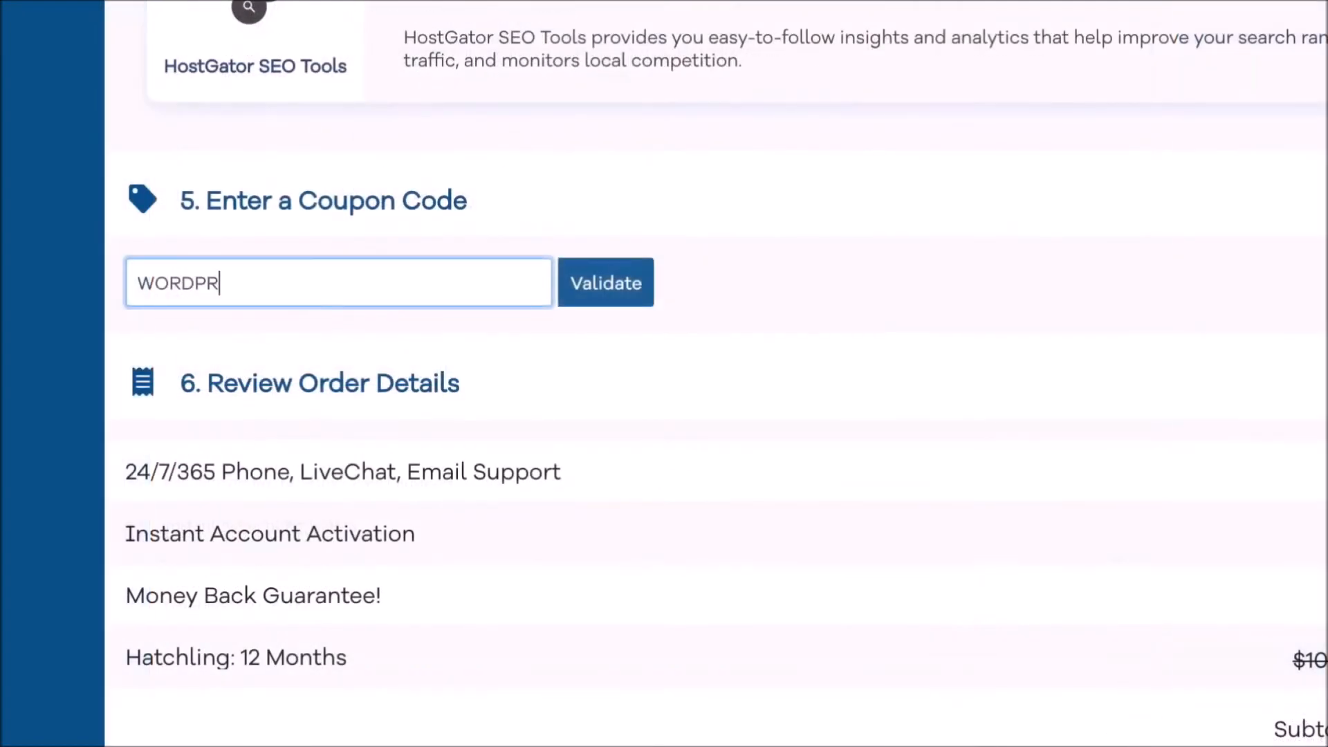
text(HERO)
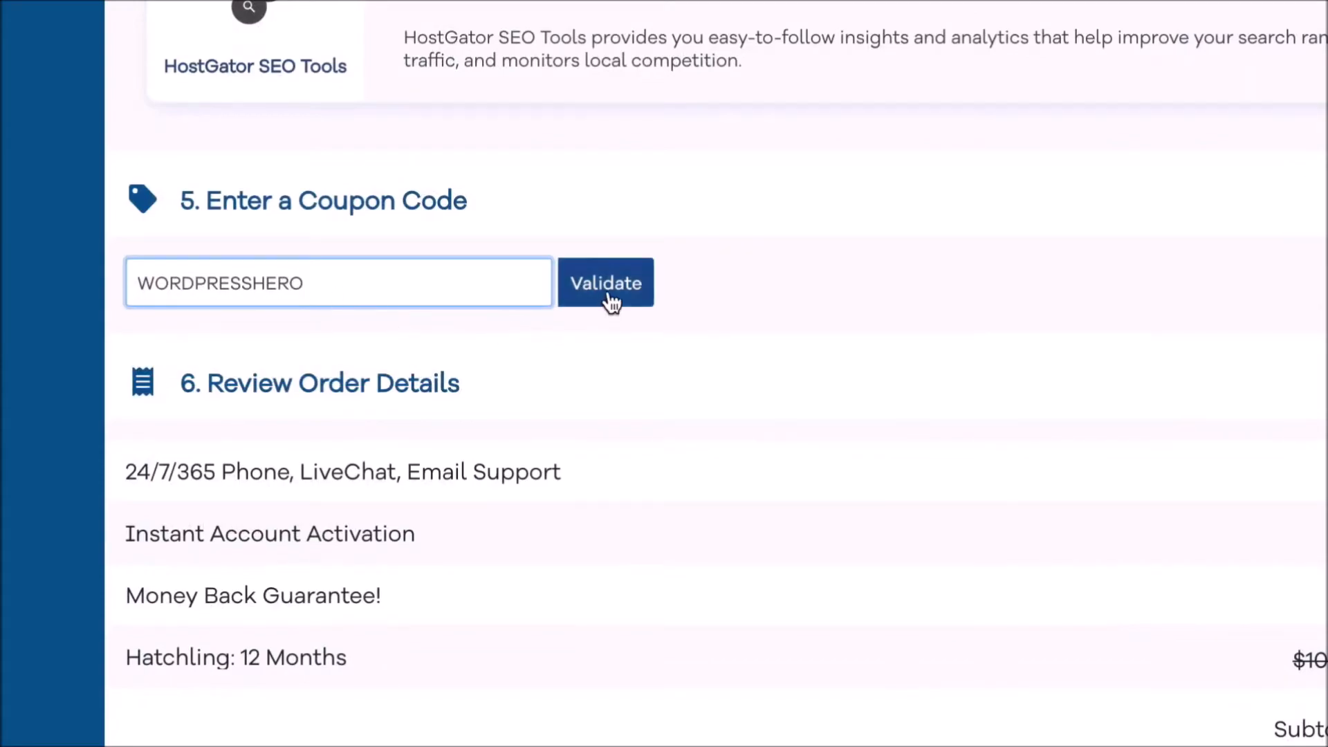
click(611, 301)
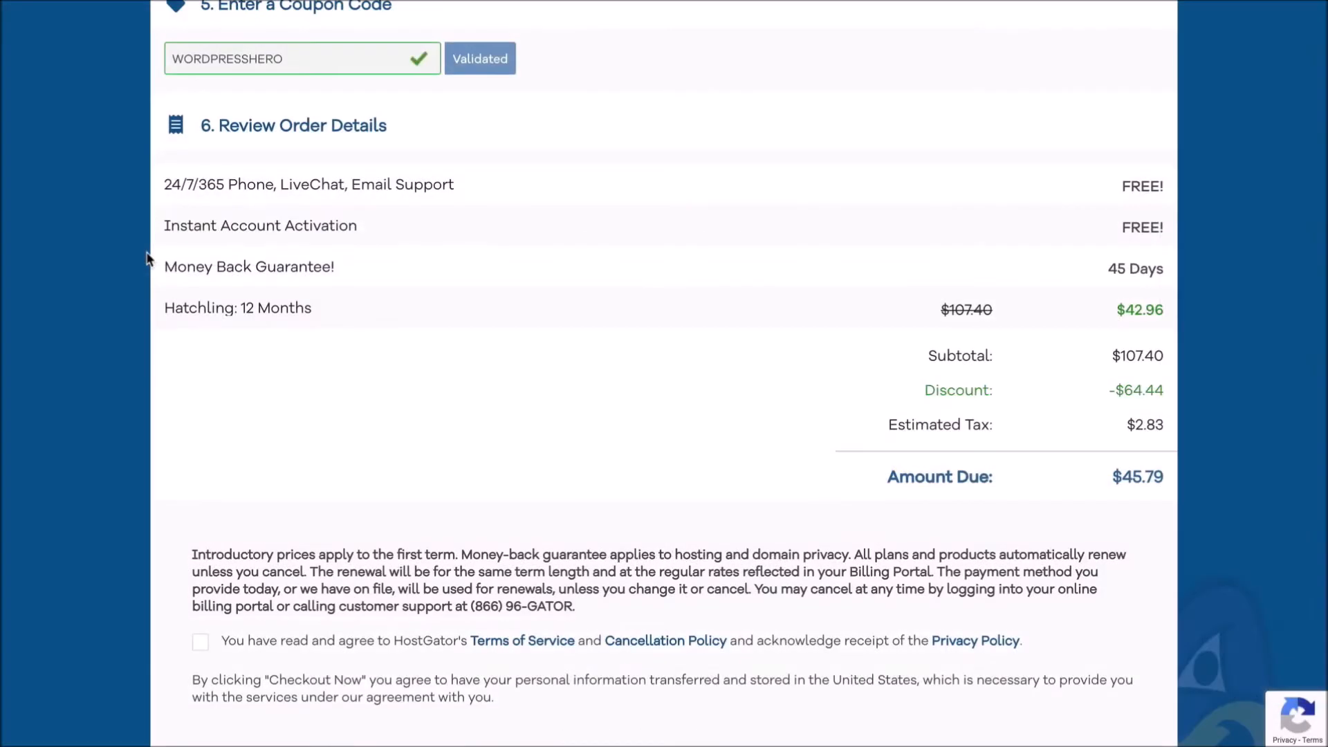
- Accept the terms of service and cancellation policy on the checkout page
scroll(147, 259, down, 4)
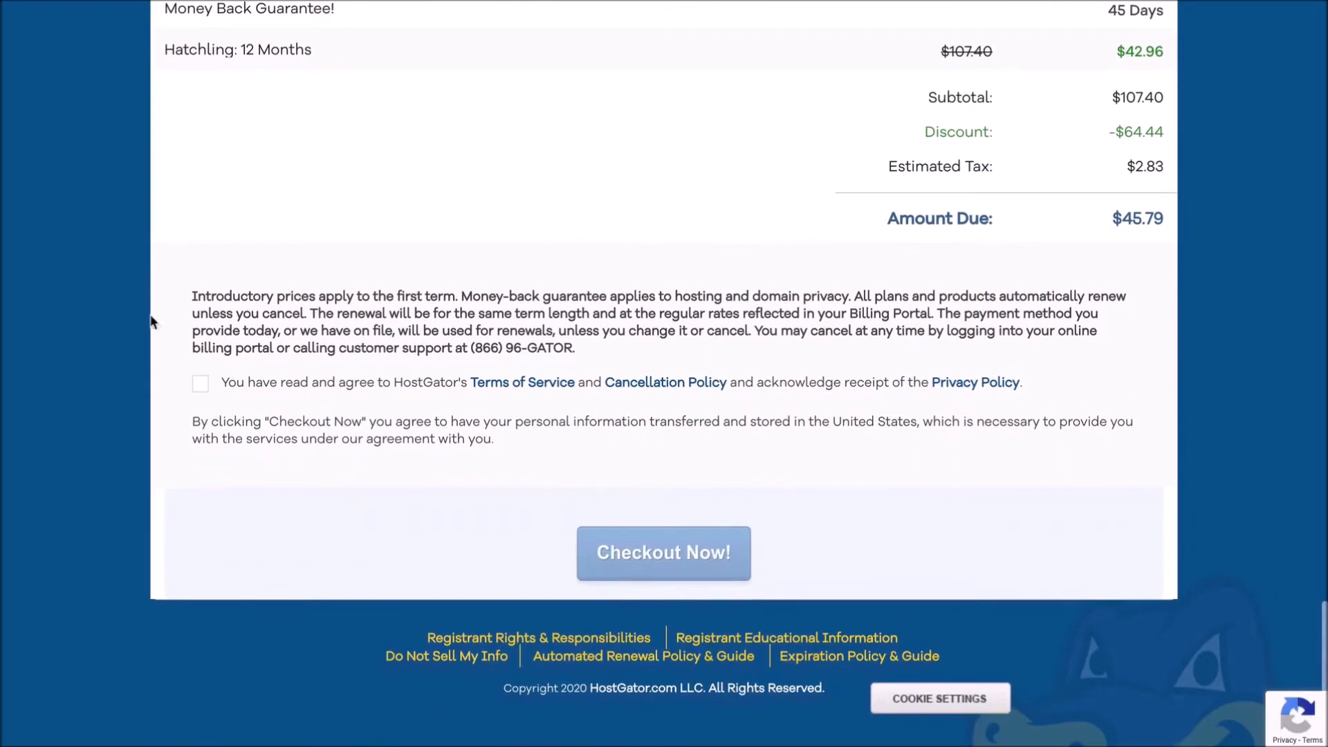
click(200, 383)
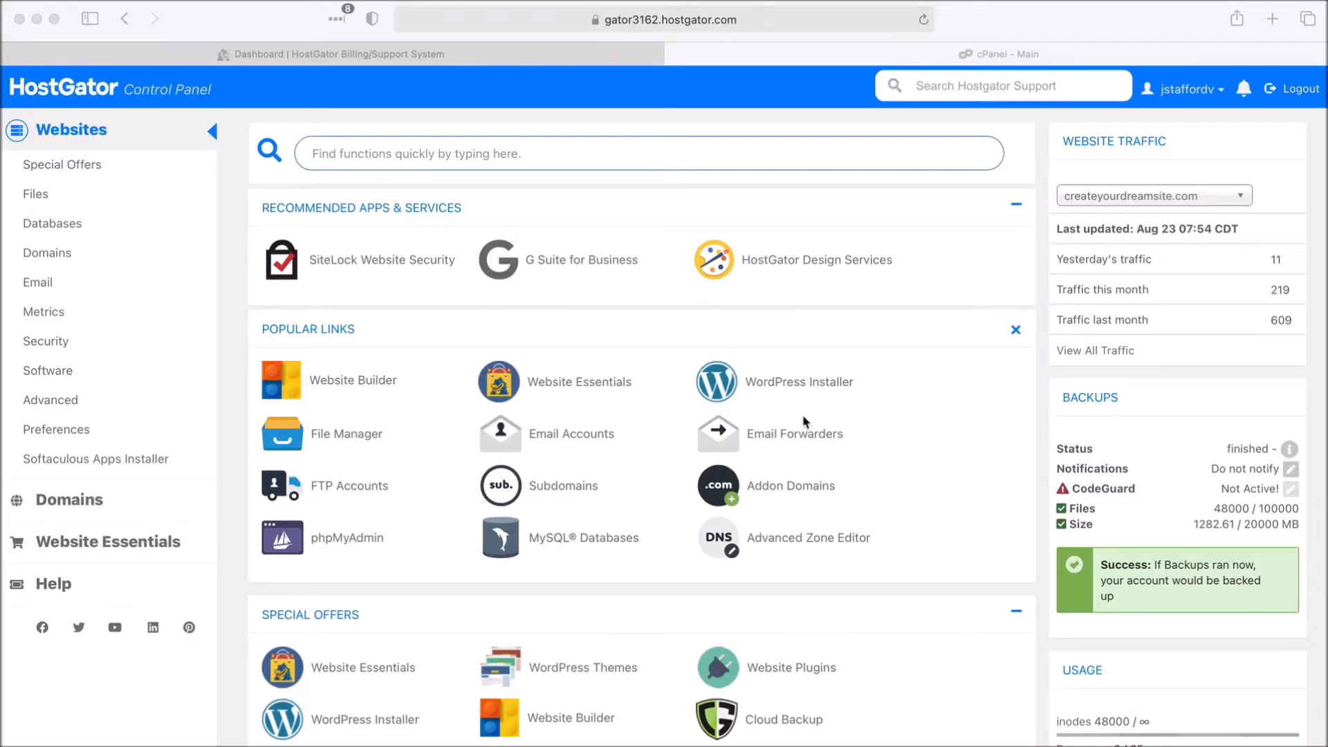
- Scroll cPanel down to the Software section listing QuickInstall, Softaculous and WordPress Tools
scroll(805, 420, down, 10)
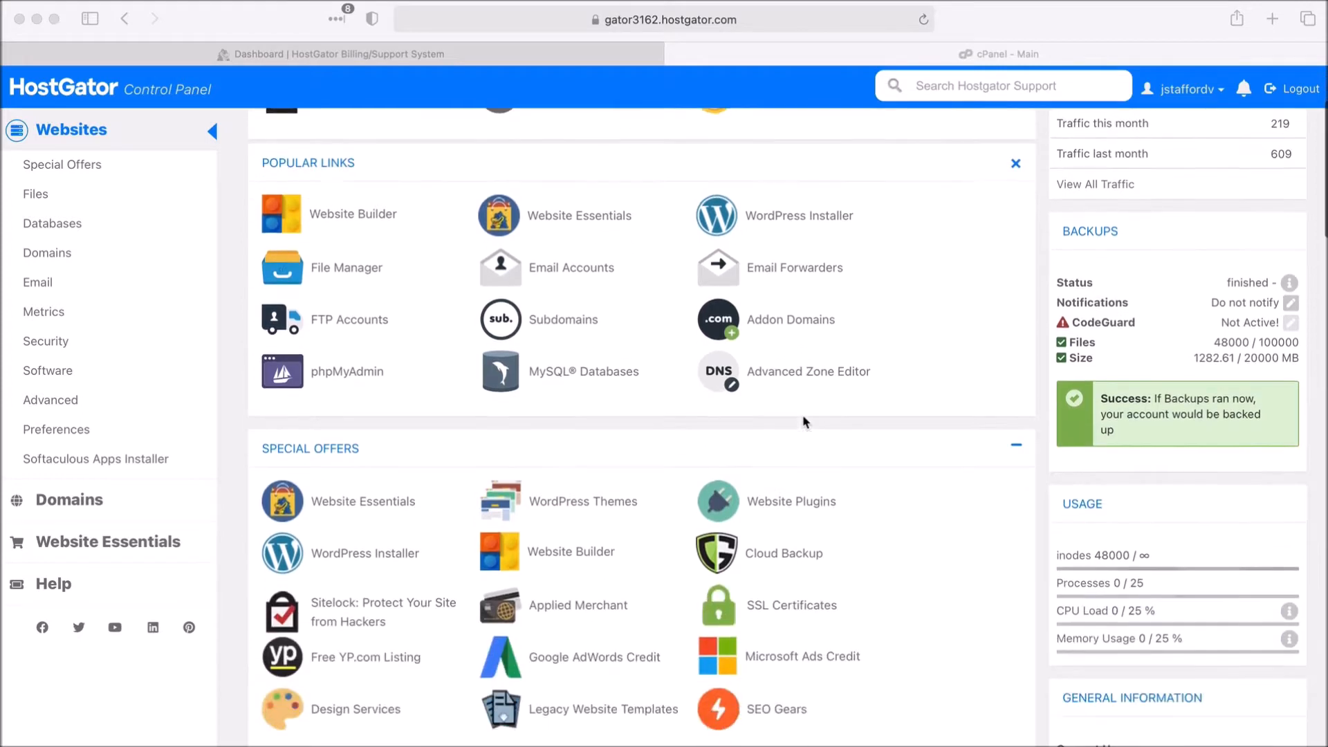
scroll(804, 421, down, 8)
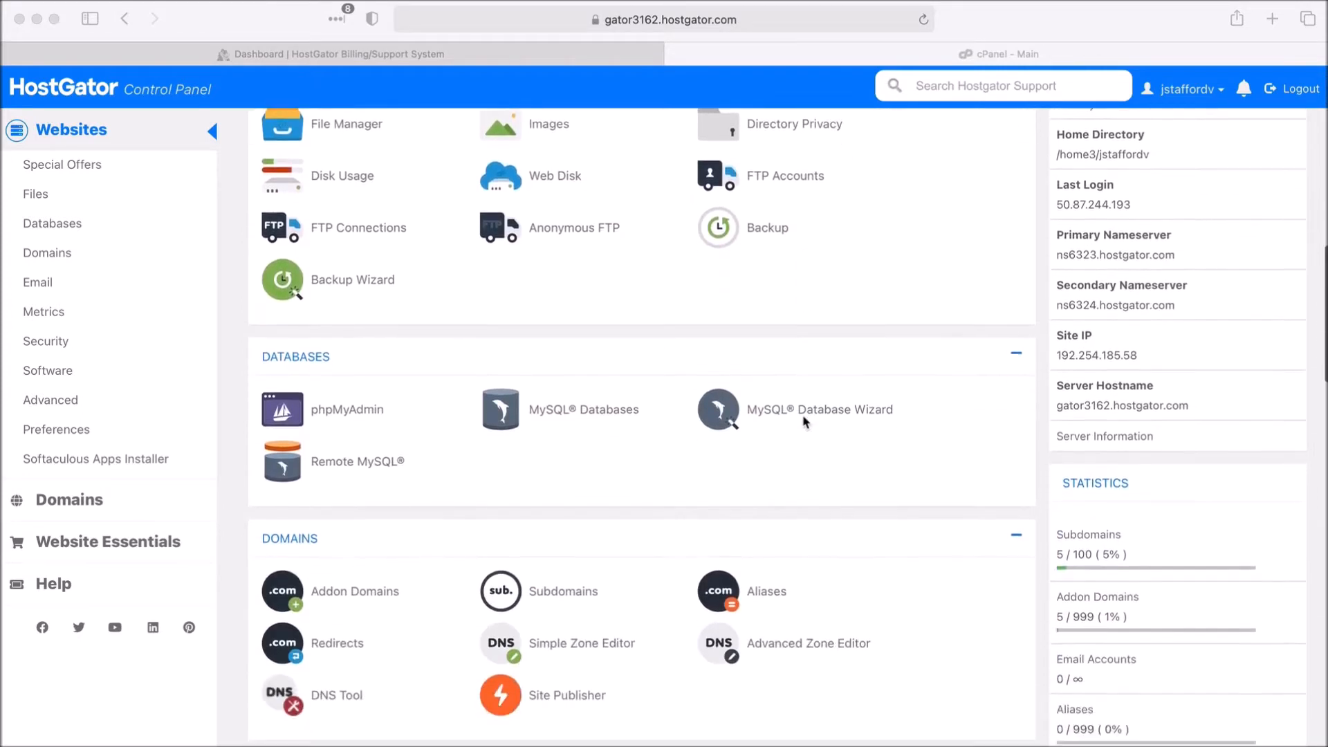
scroll(802, 421, down, 5)
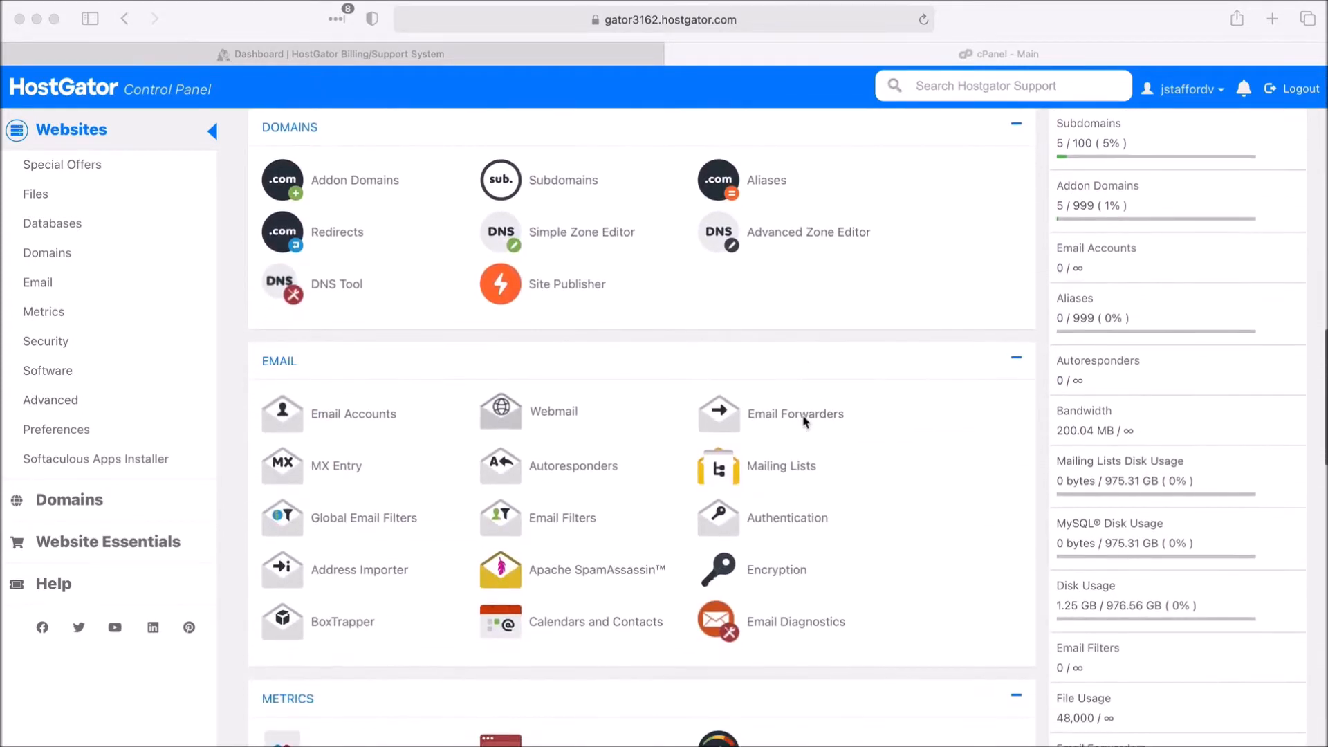
scroll(803, 420, down, 5)
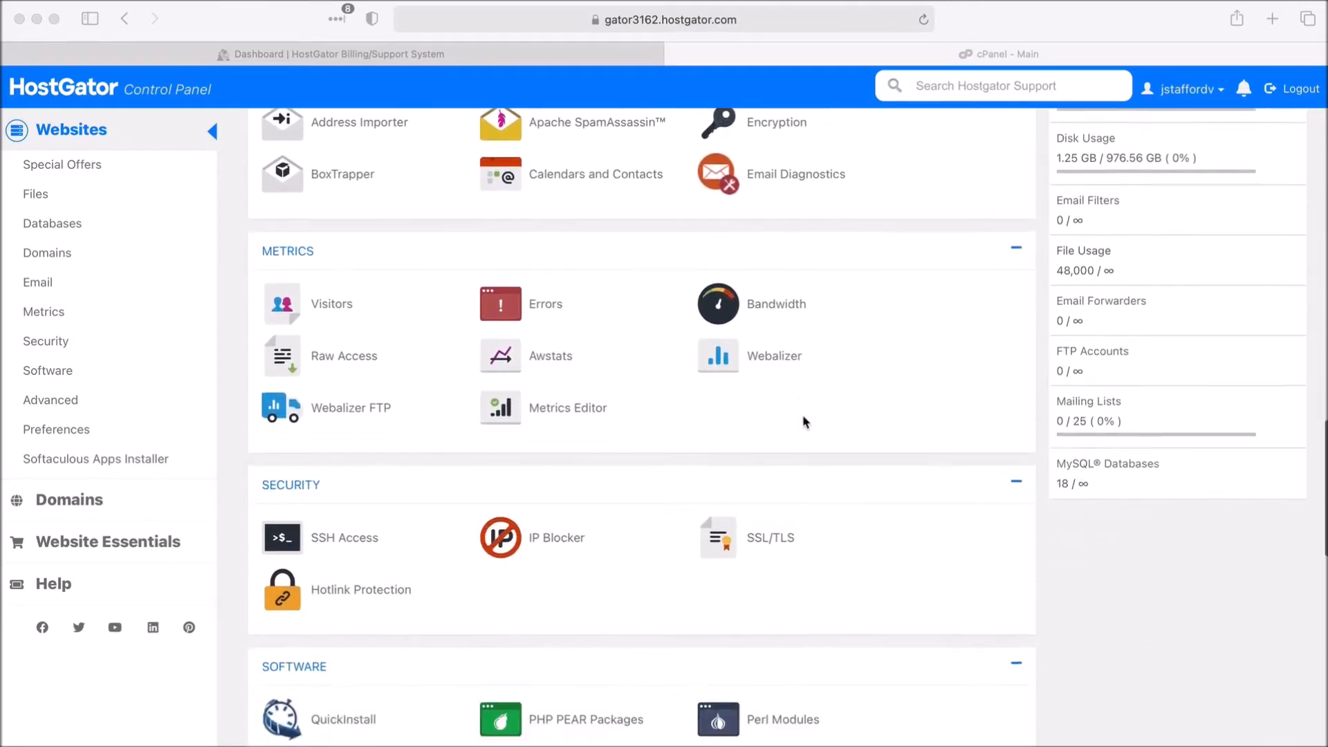
click(383, 448)
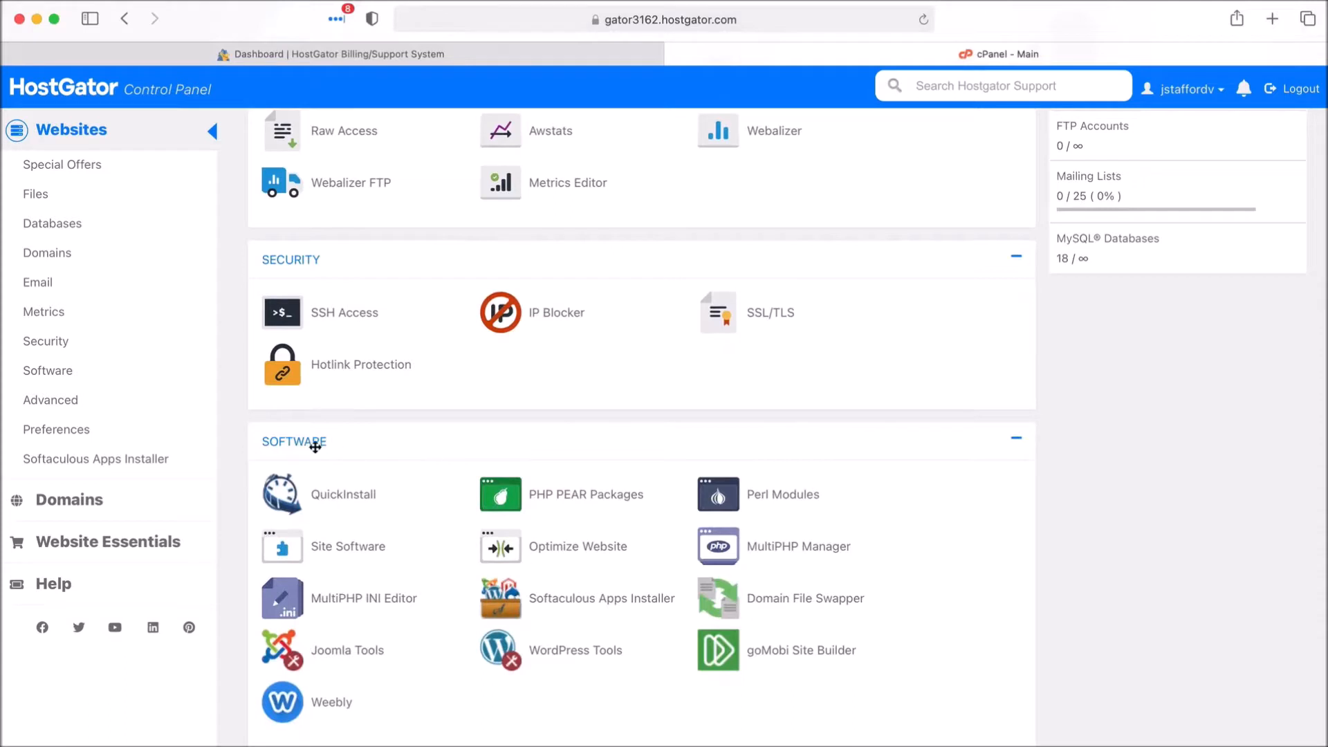
- Apply ea-php74 to createyourdreamsite.com in MultiPHP Manager, then return to the cPanel main page
click(734, 559)
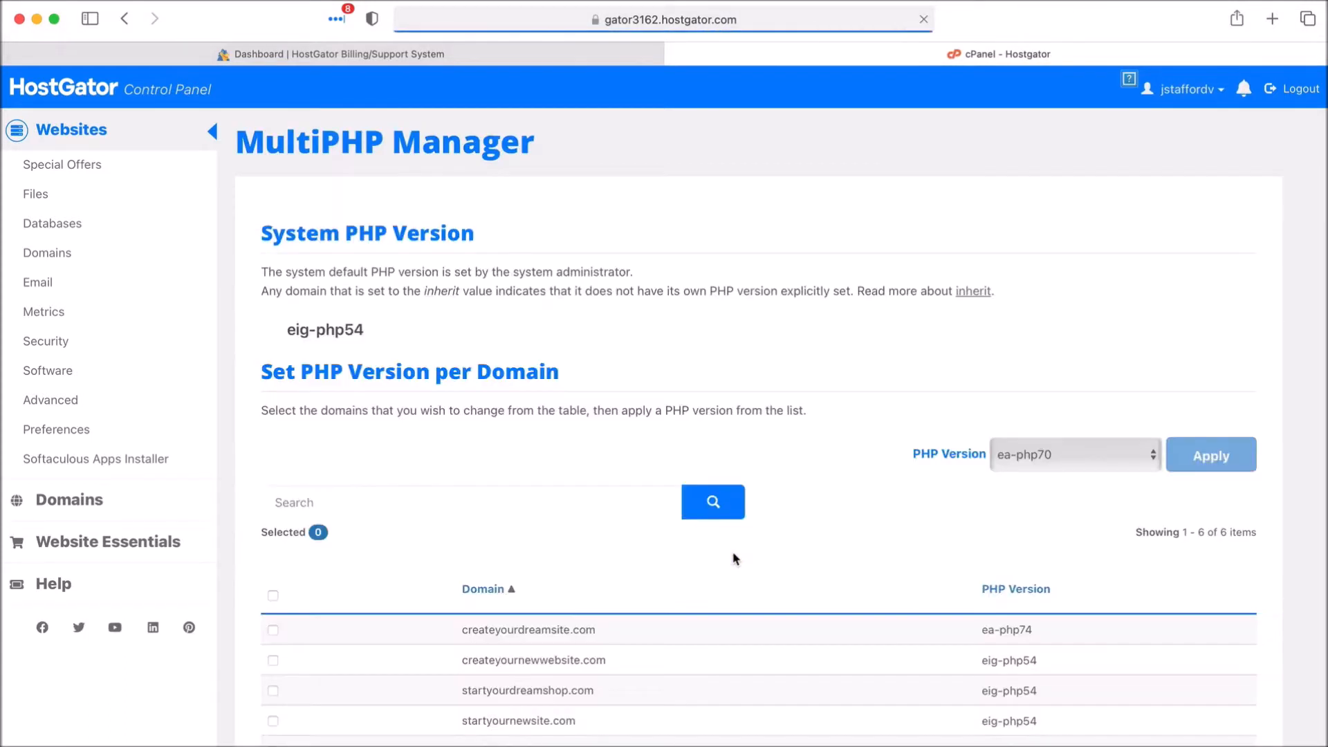
scroll(865, 512, down, 3)
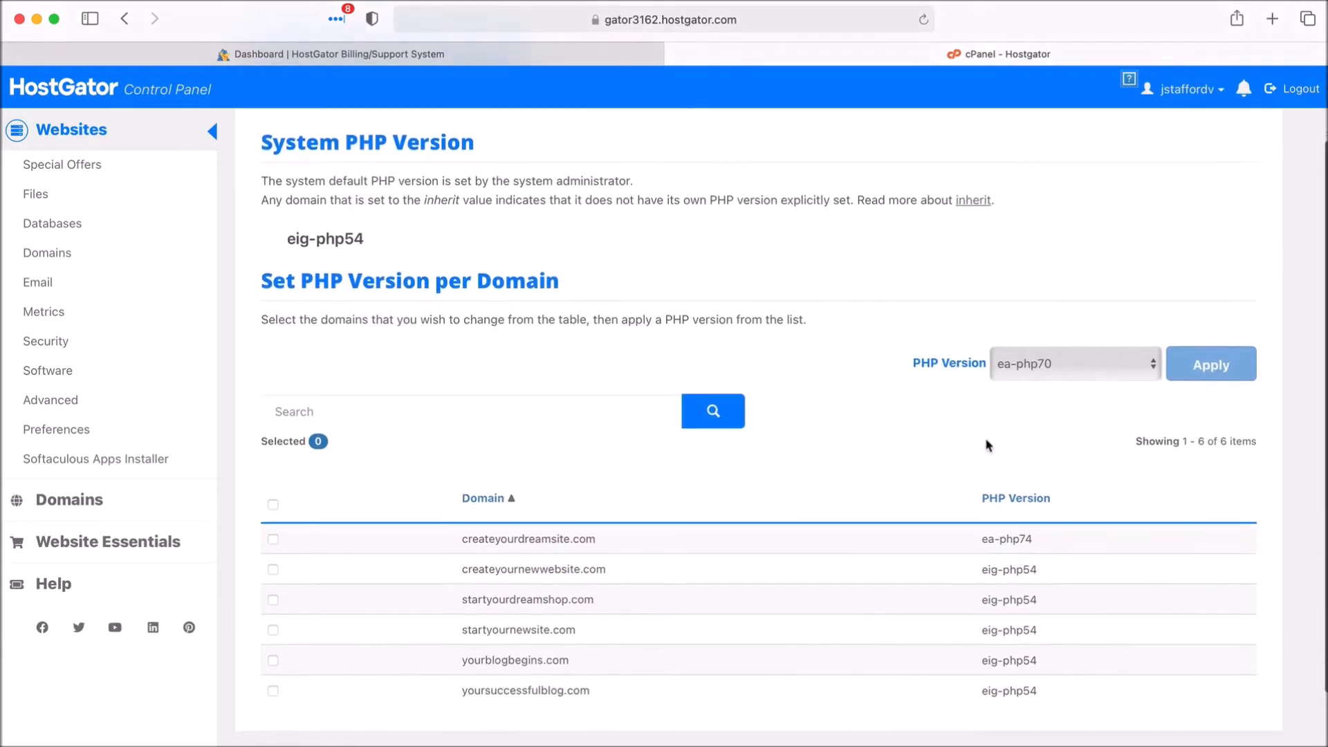
click(1067, 367)
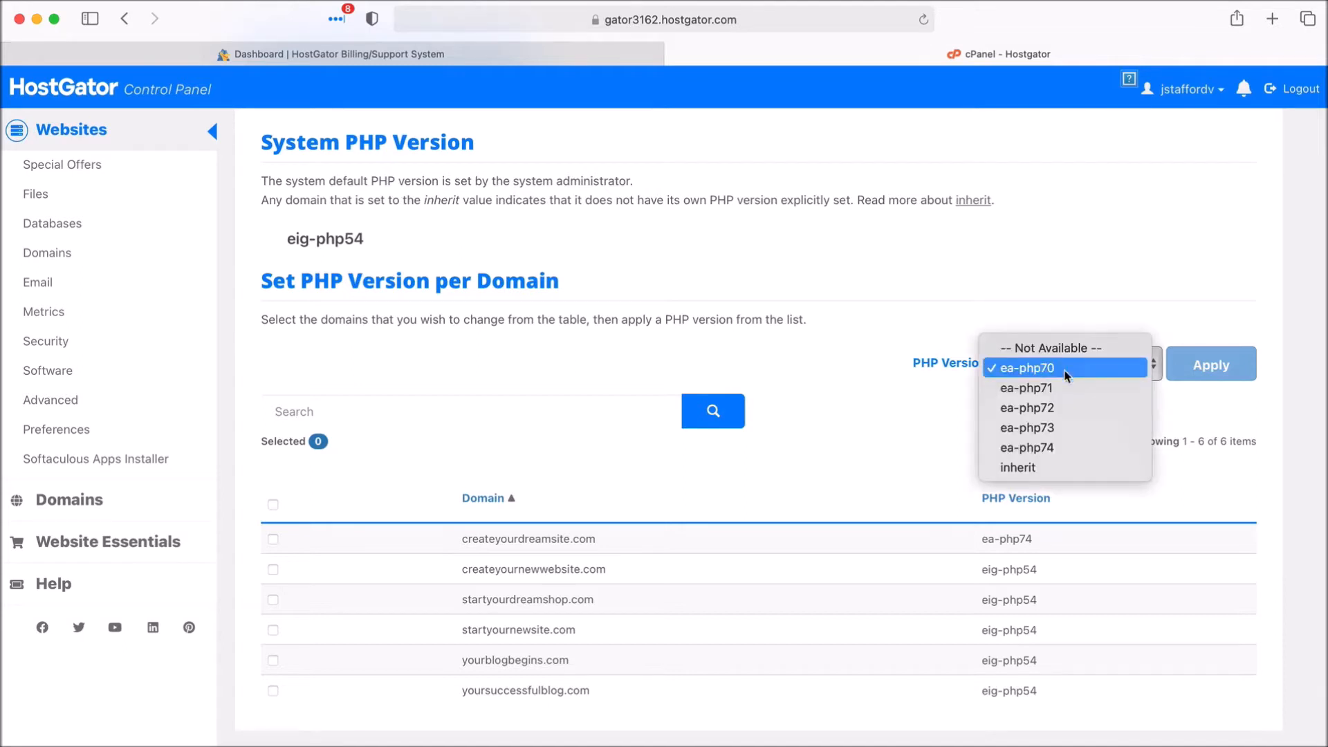
click(1062, 454)
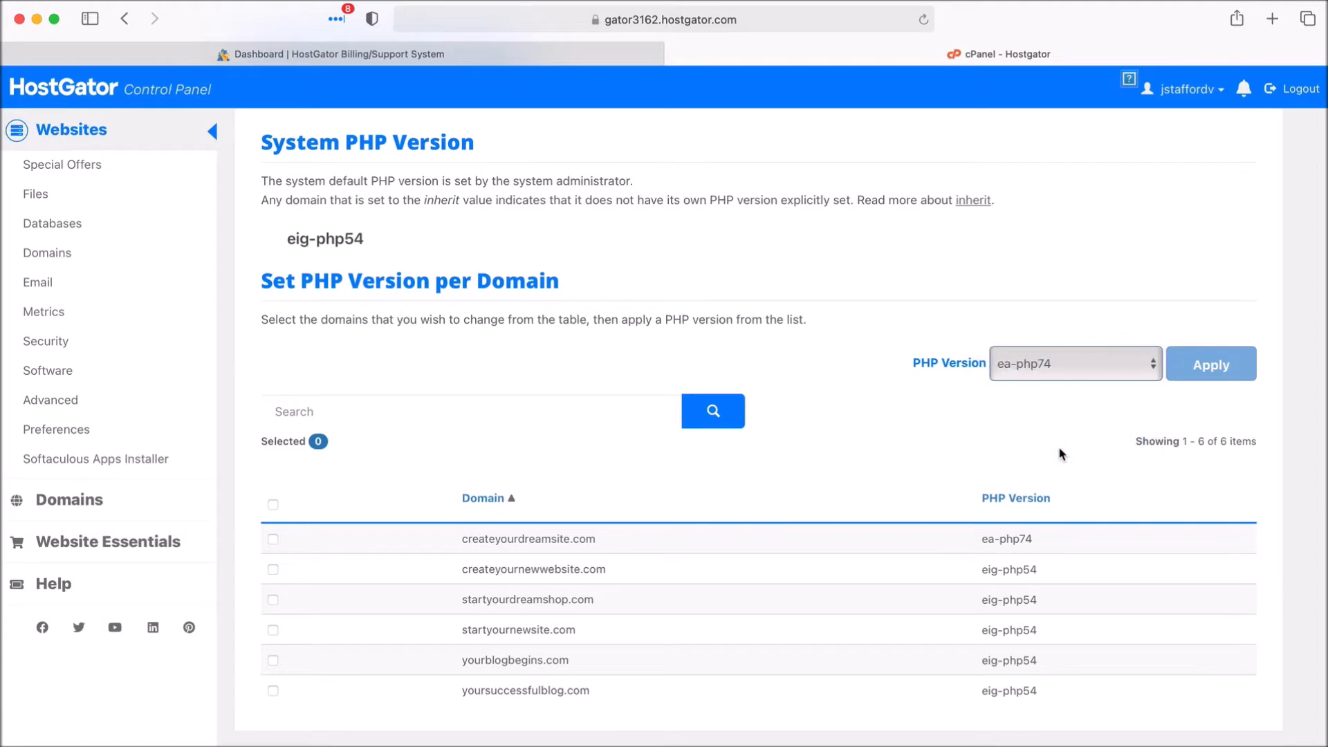
click(273, 539)
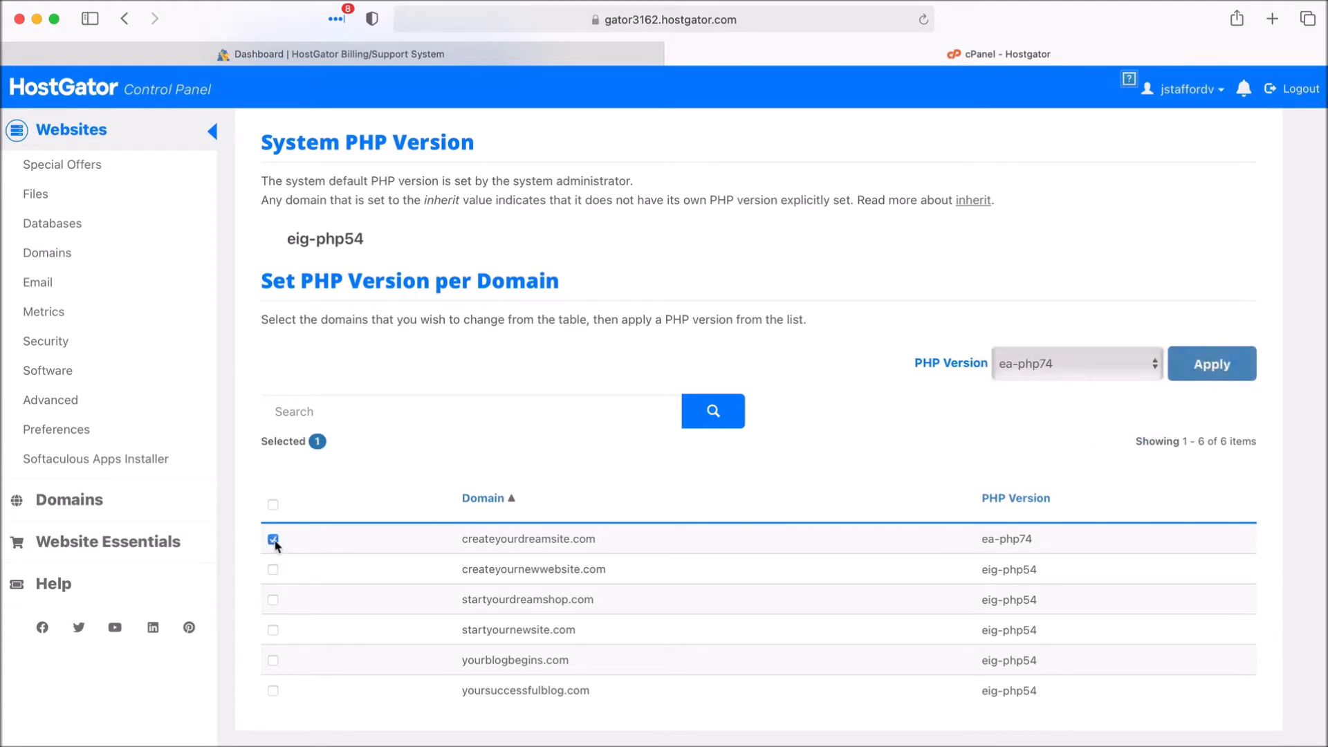
click(1199, 374)
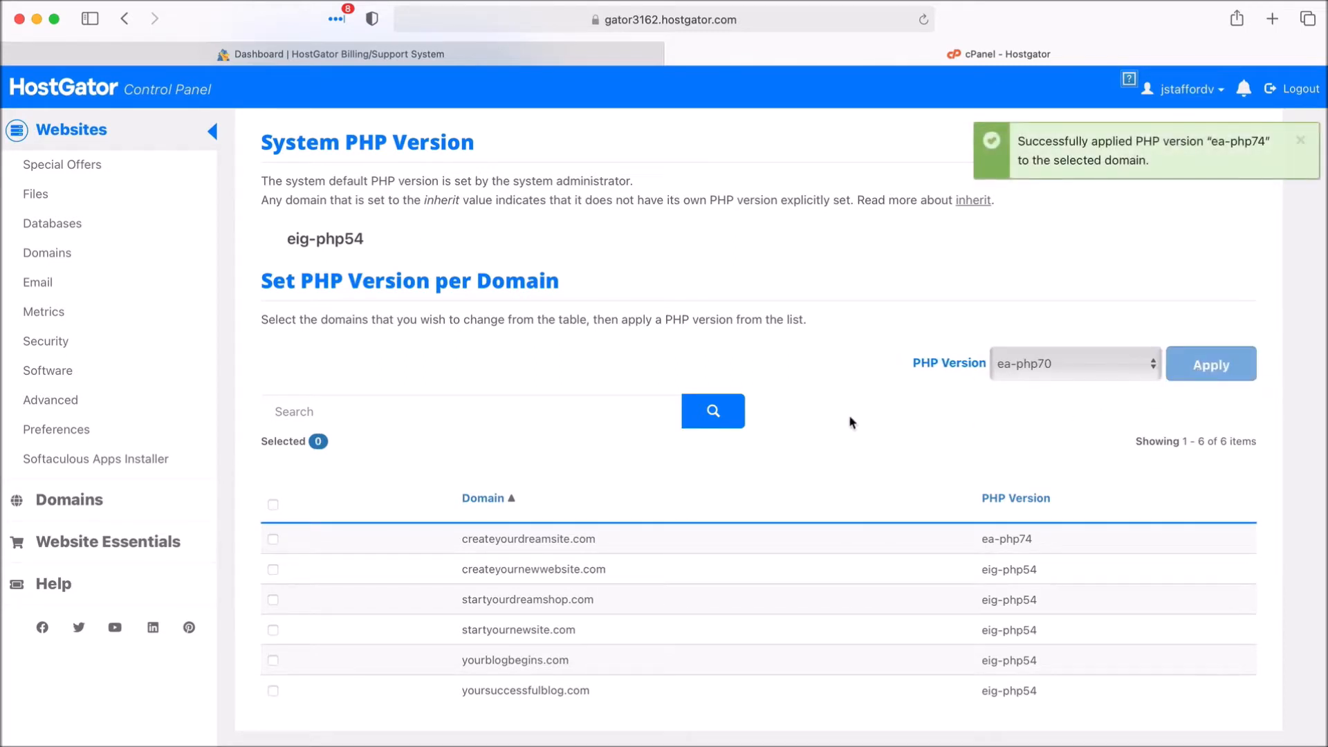
scroll(854, 418, up, 3)
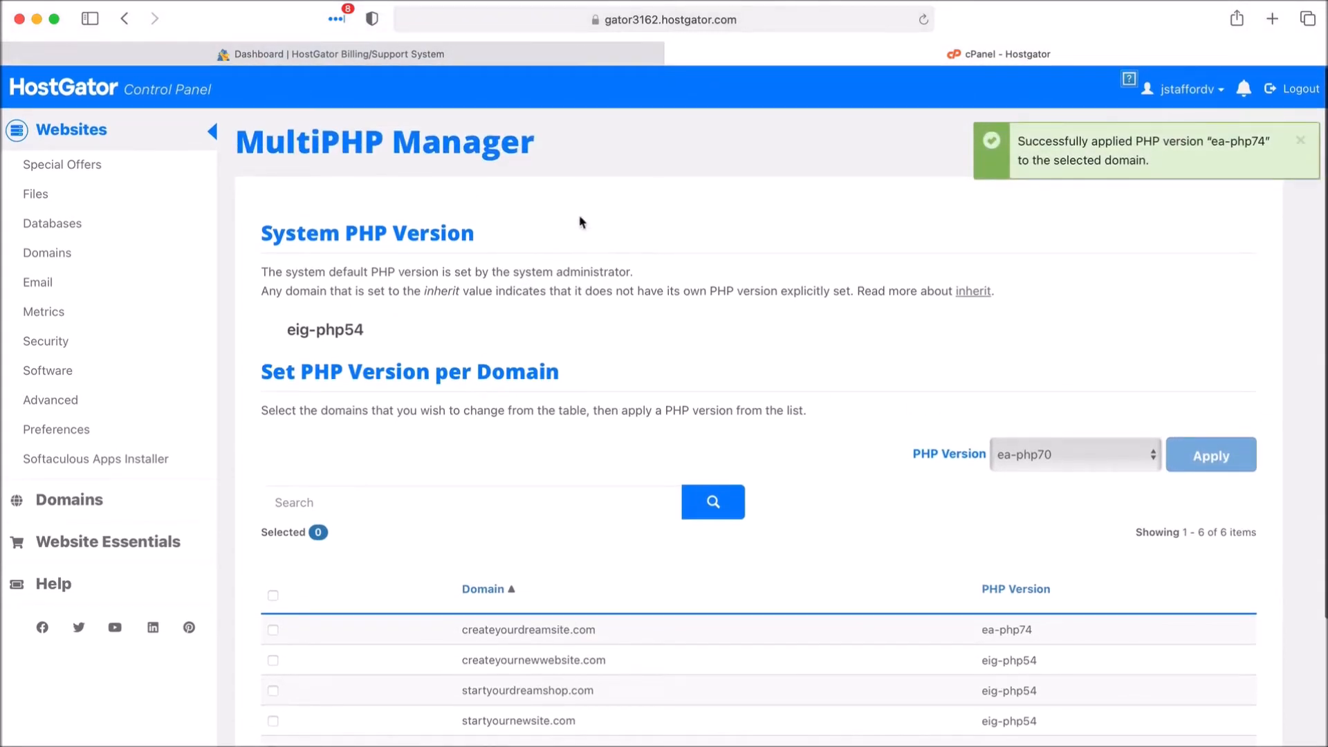
click(215, 139)
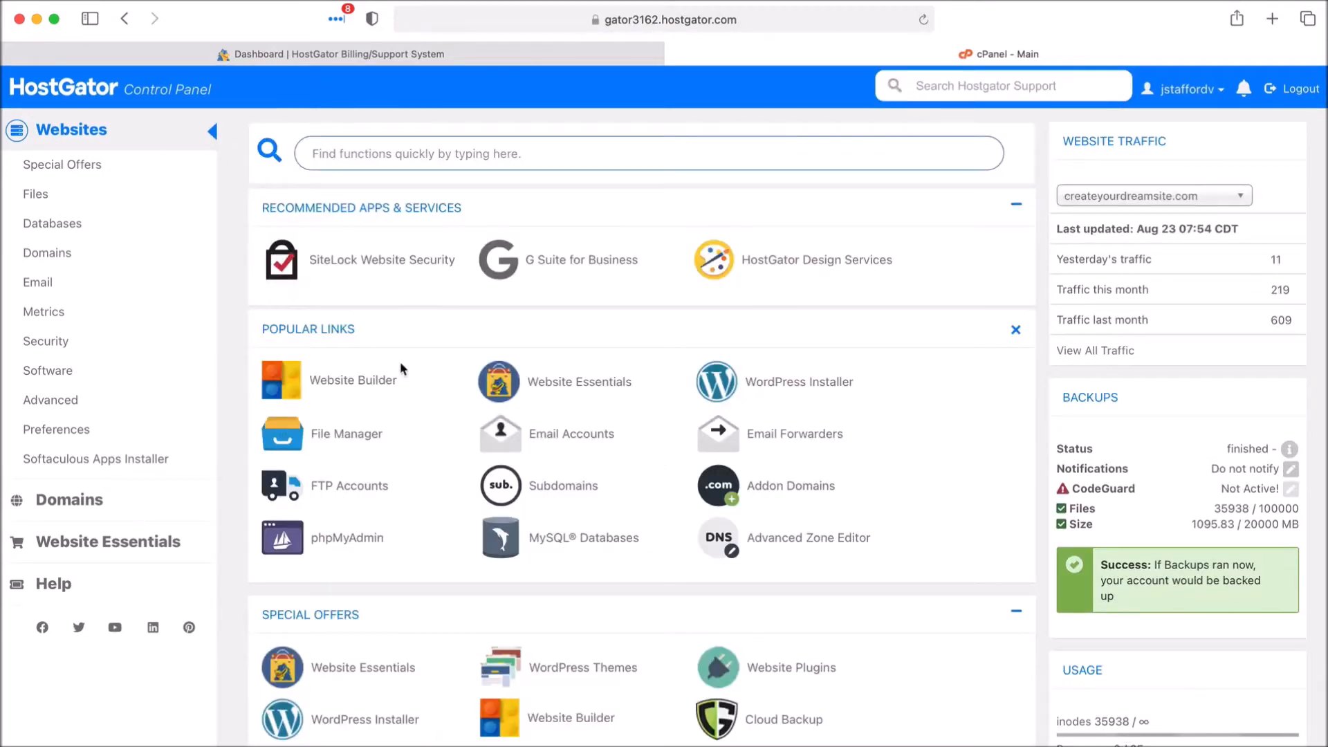
click(782, 387)
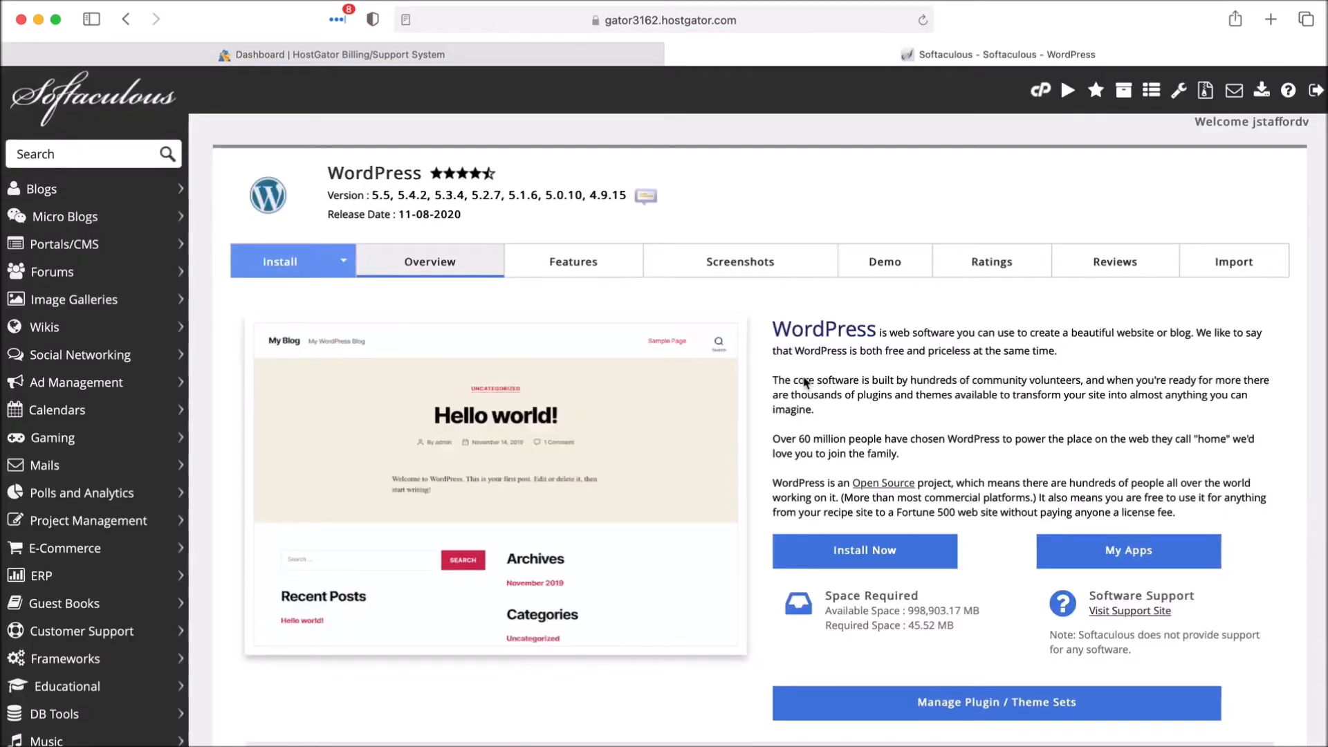
scroll(806, 382, down, 5)
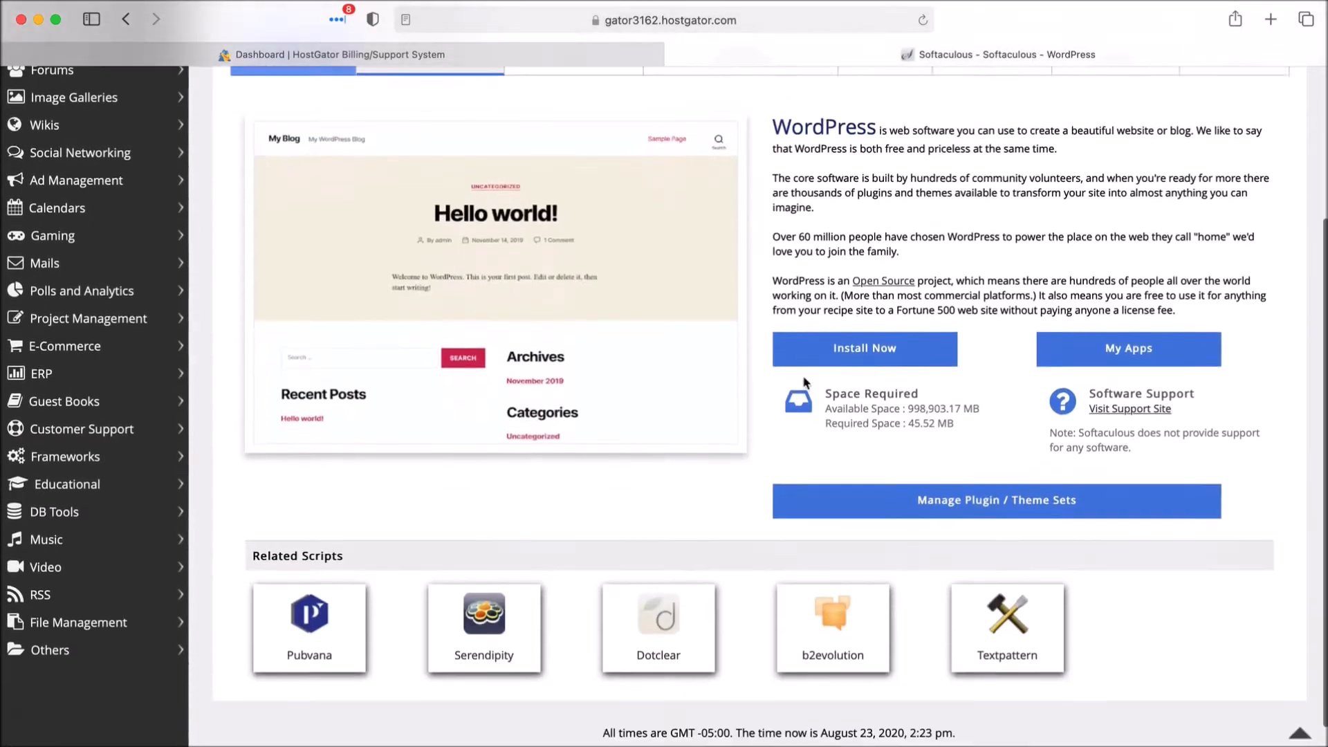
click(859, 340)
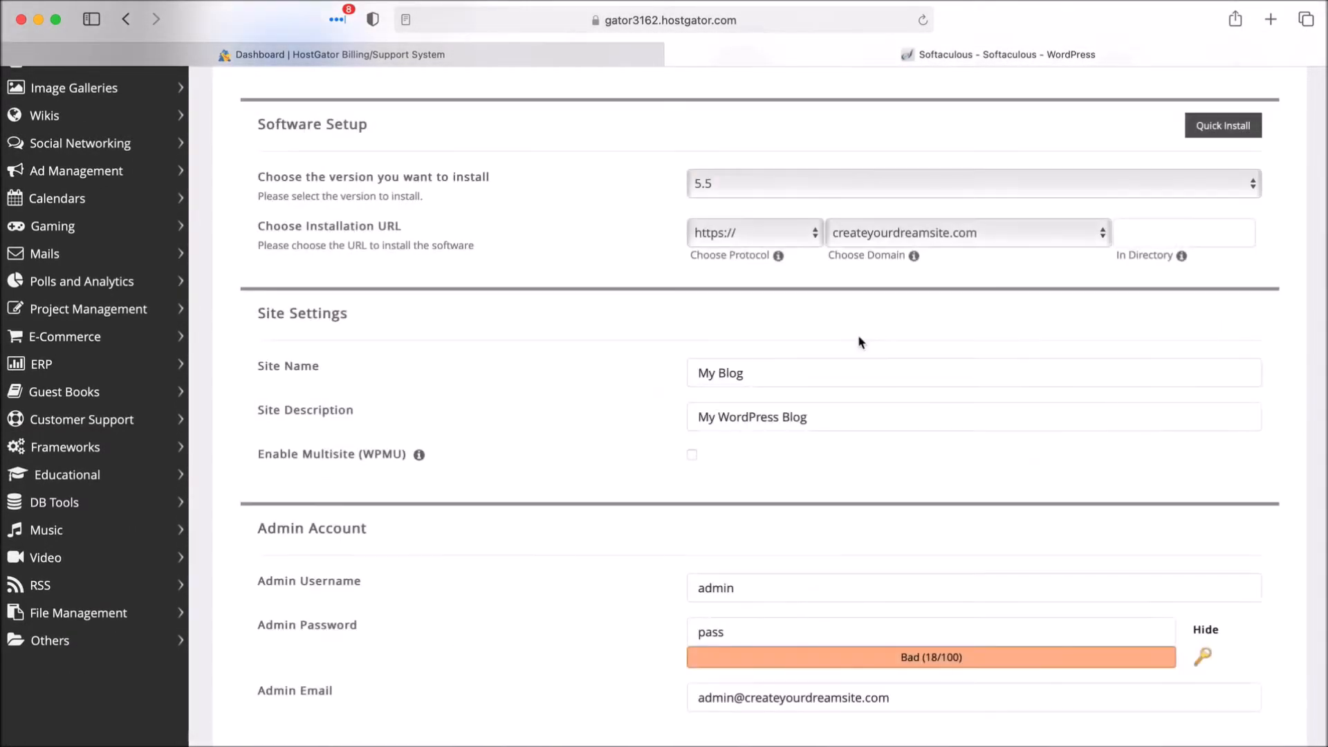
click(858, 242)
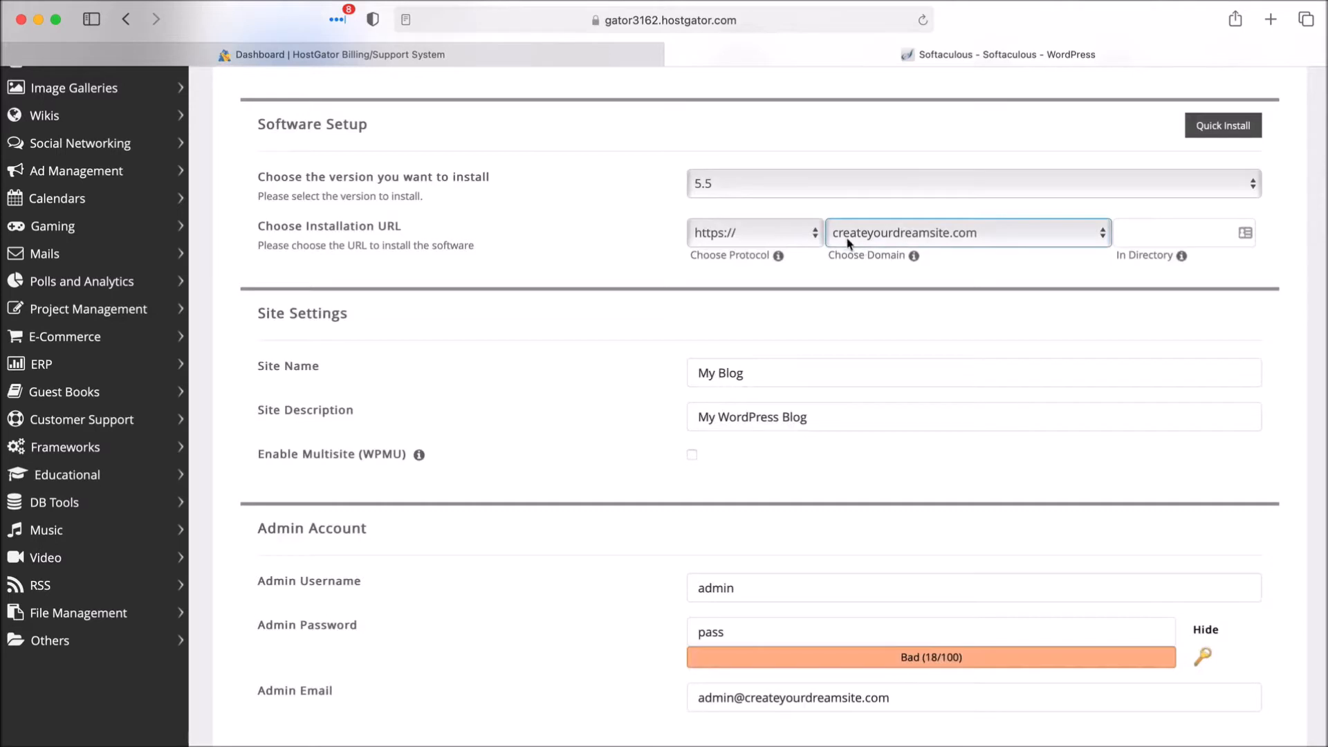
click(959, 238)
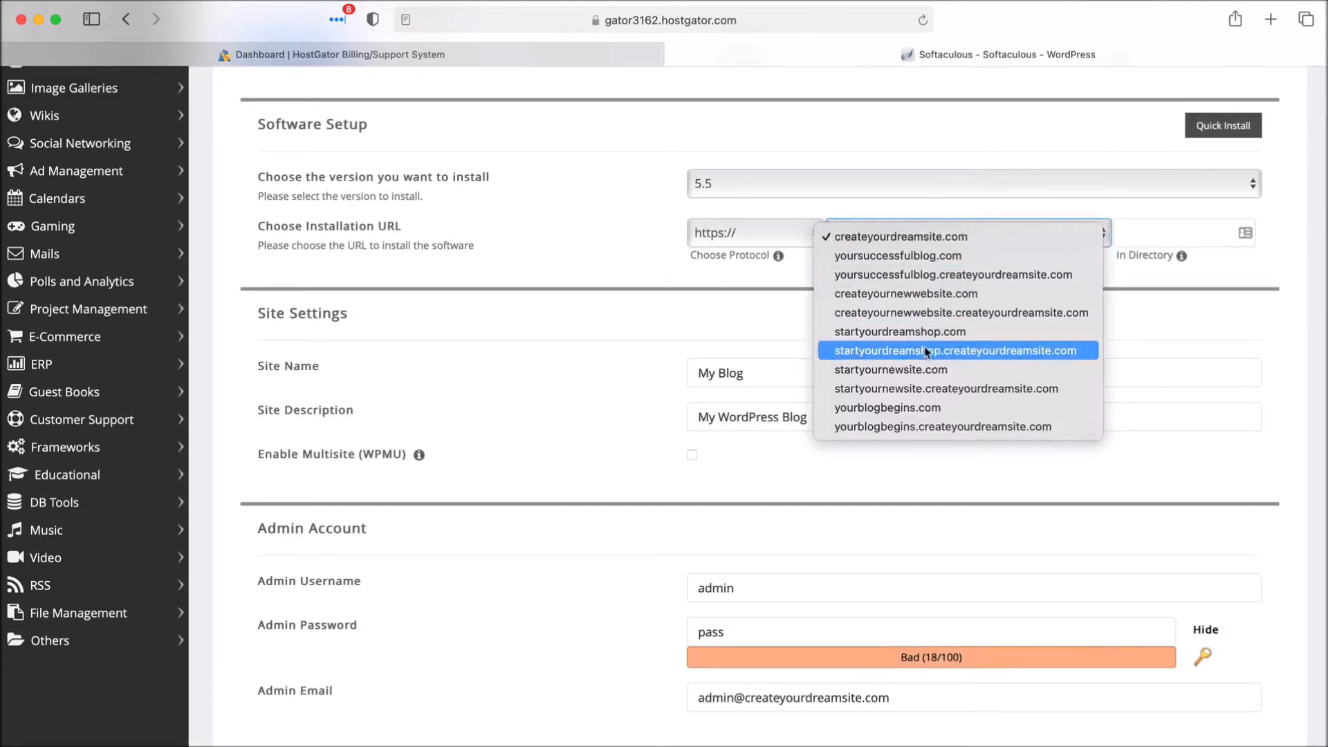
click(943, 237)
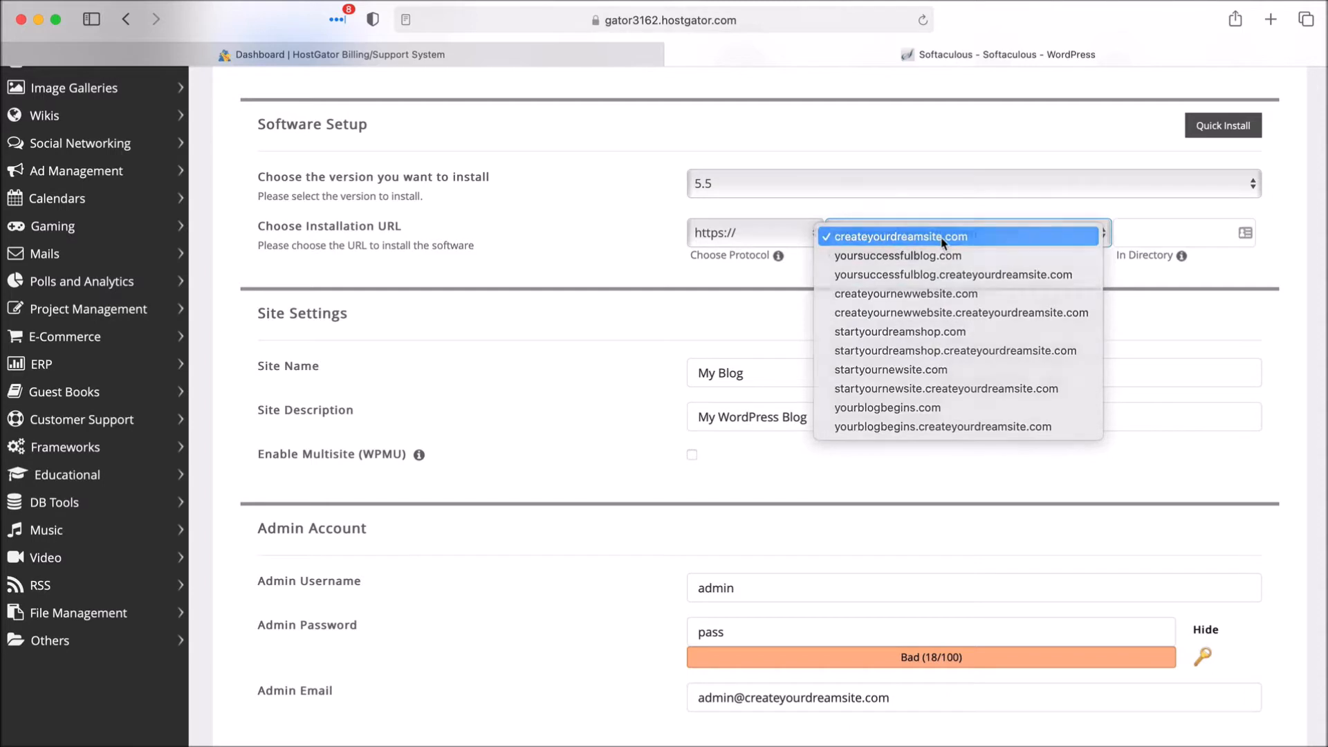
click(859, 193)
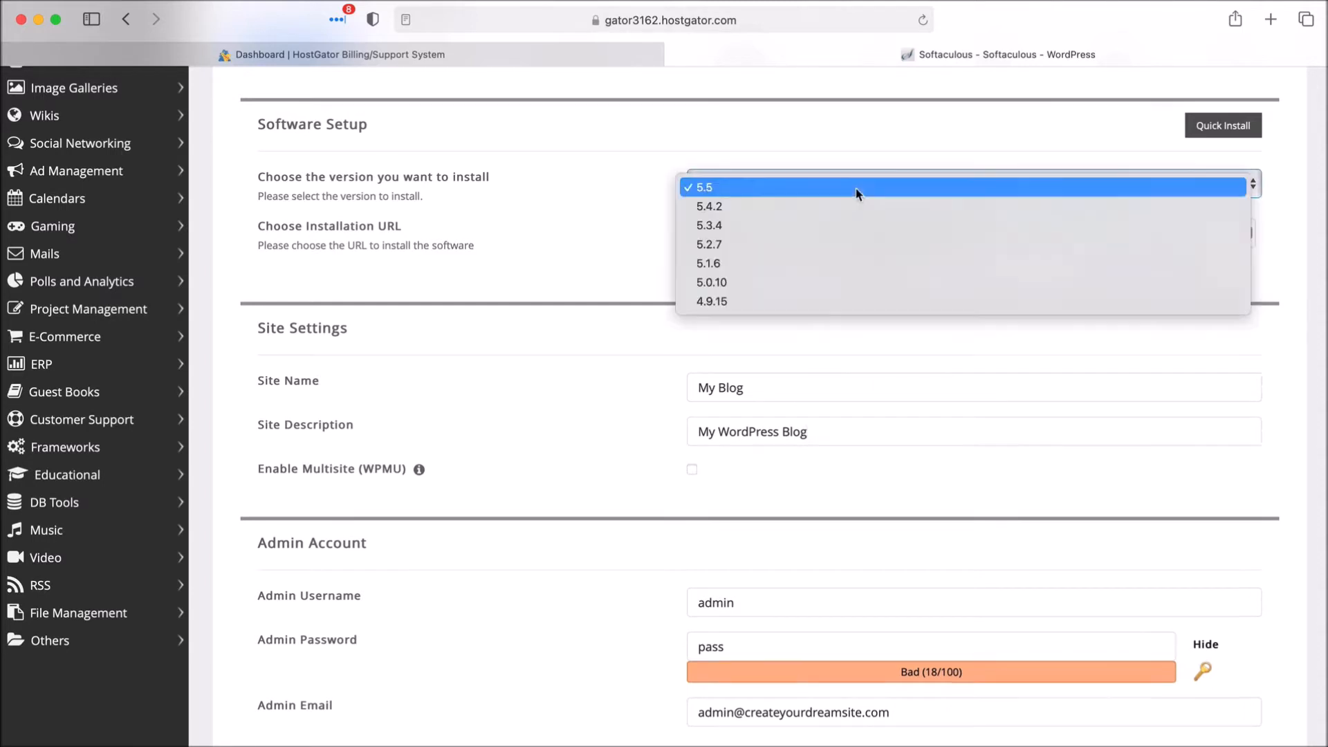
click(857, 193)
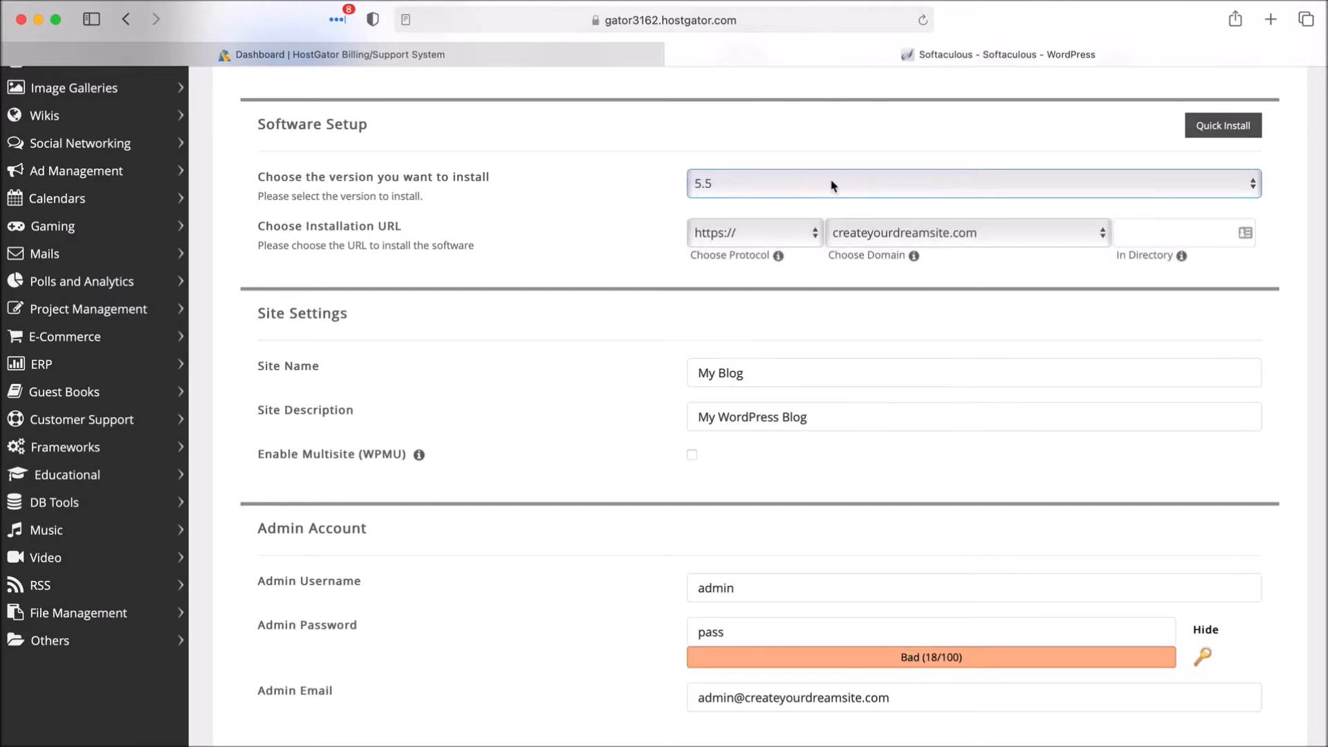
- Replace the default site name My Blog with 'Create Your Dream Site'
click(762, 373)
key(super+a)
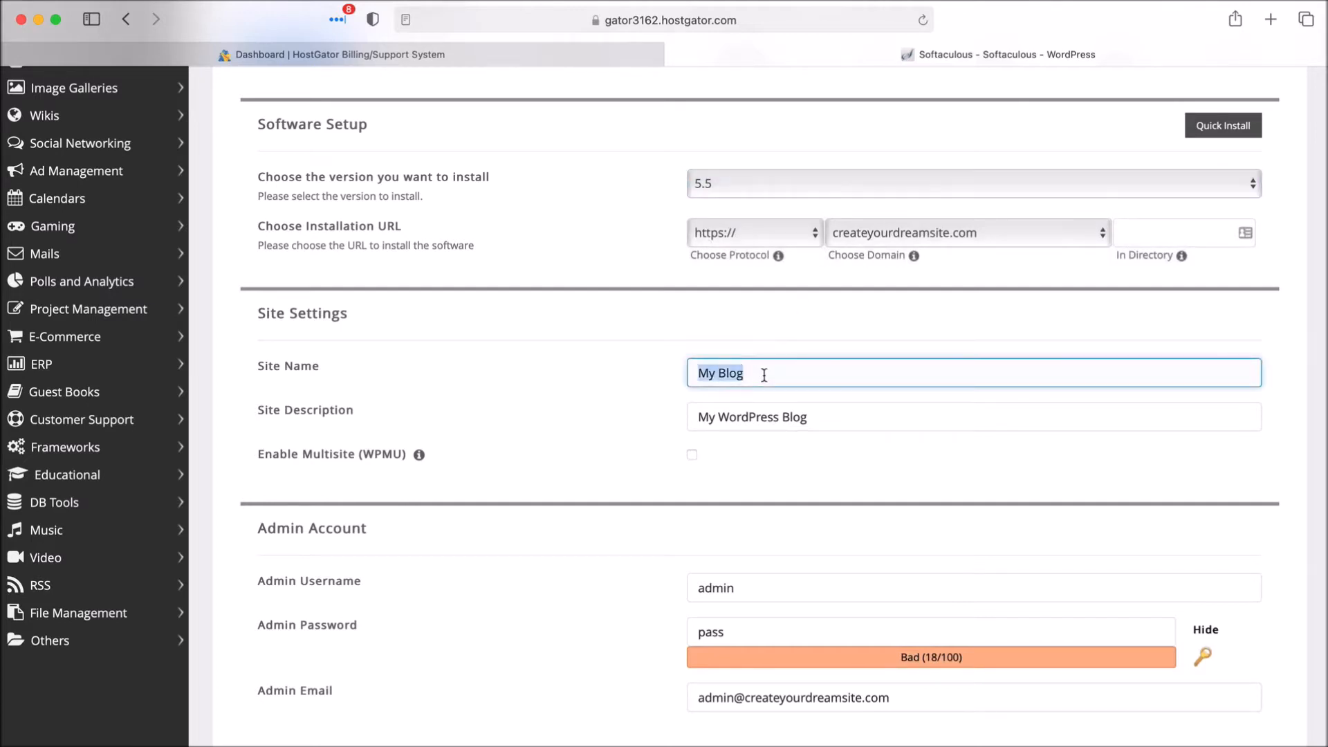
key(BackSpace)
text(Create Your Dream )
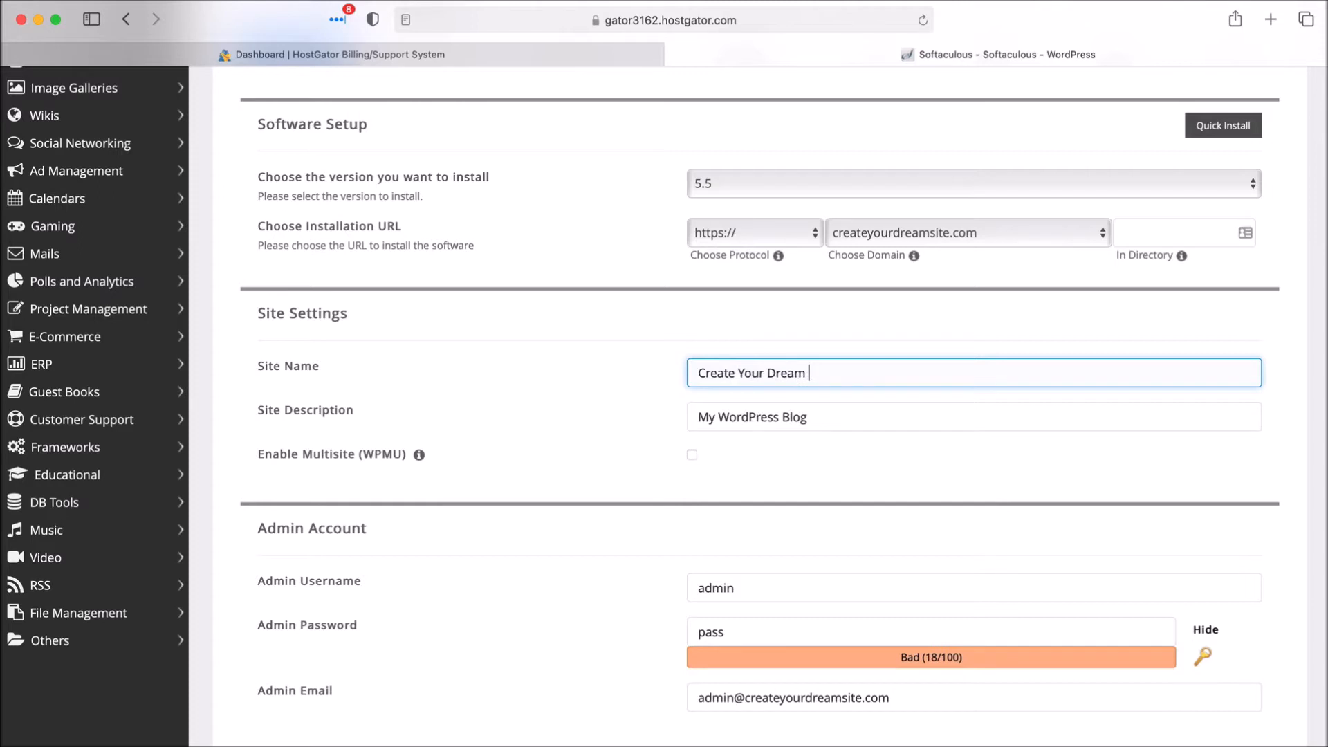
text(Site)
scroll(761, 415, down, 1)
click(856, 414)
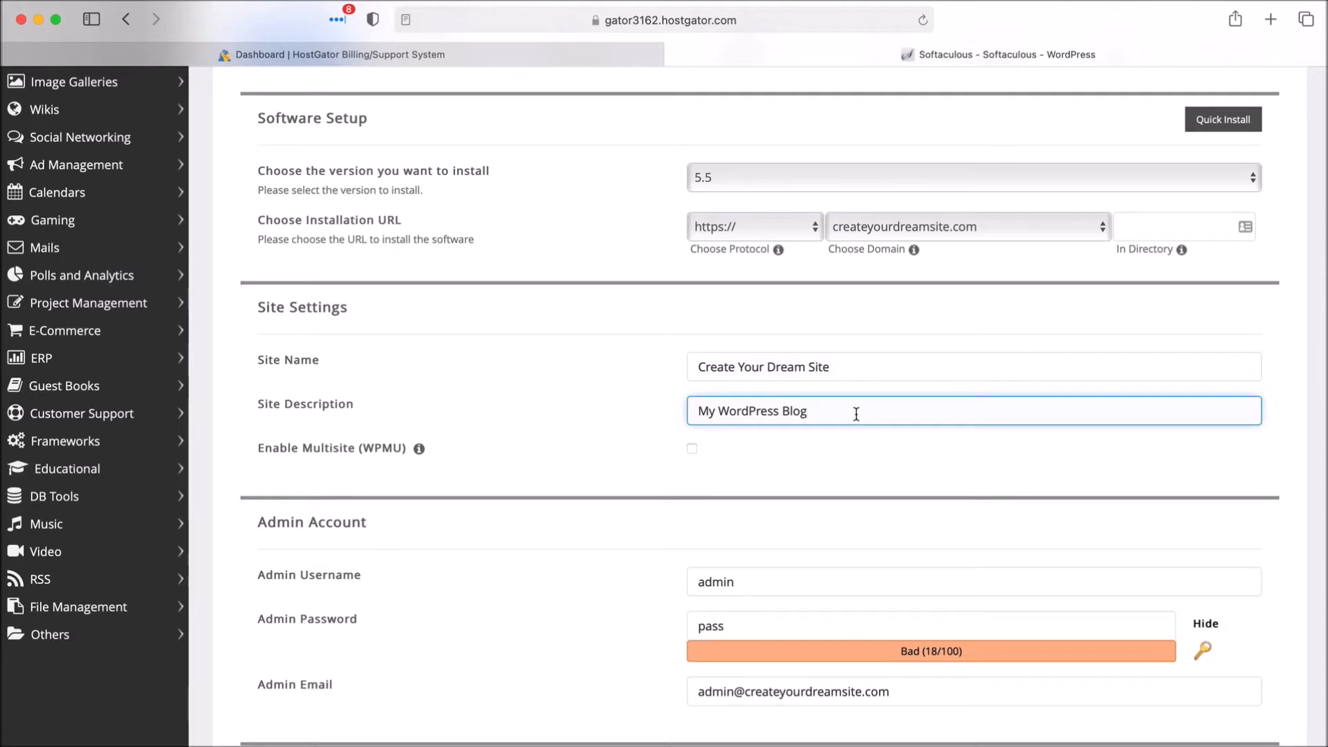
- Mask the admin password field and enter a new admin password rated Good
scroll(699, 434, down, 5)
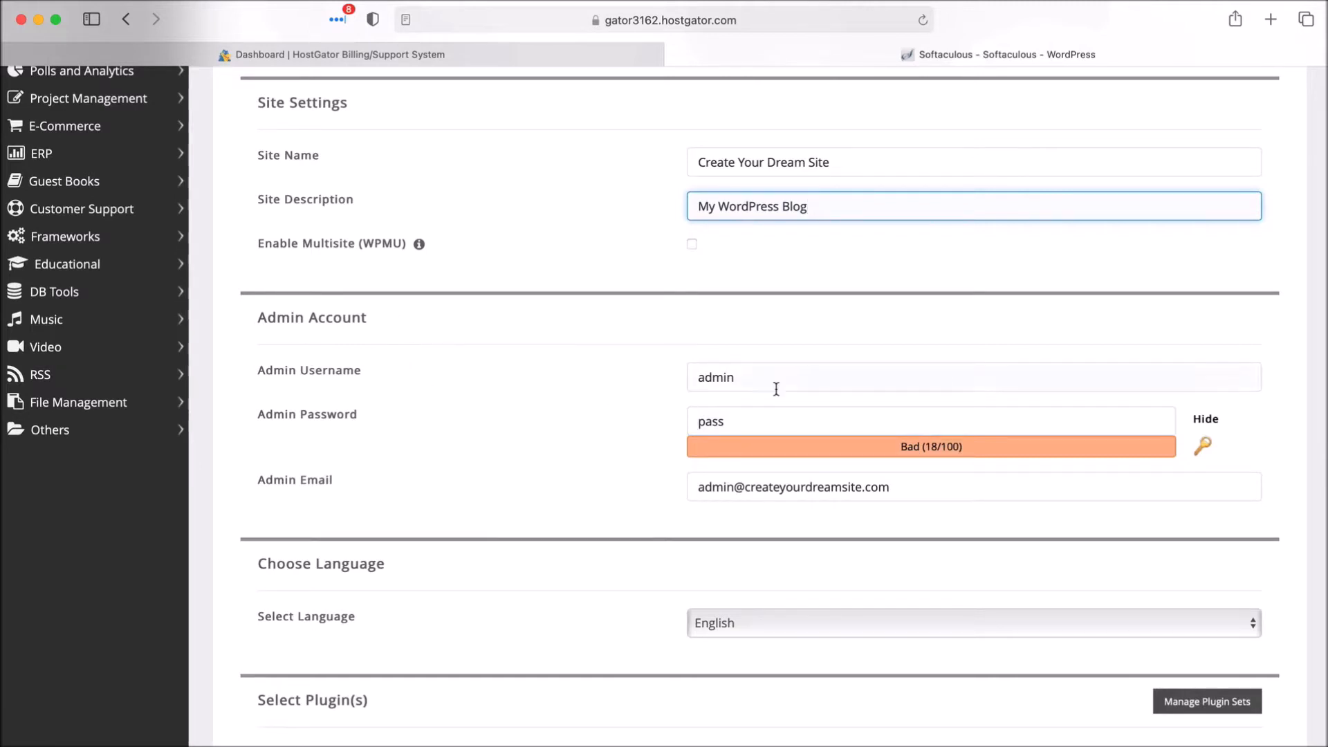
click(759, 420)
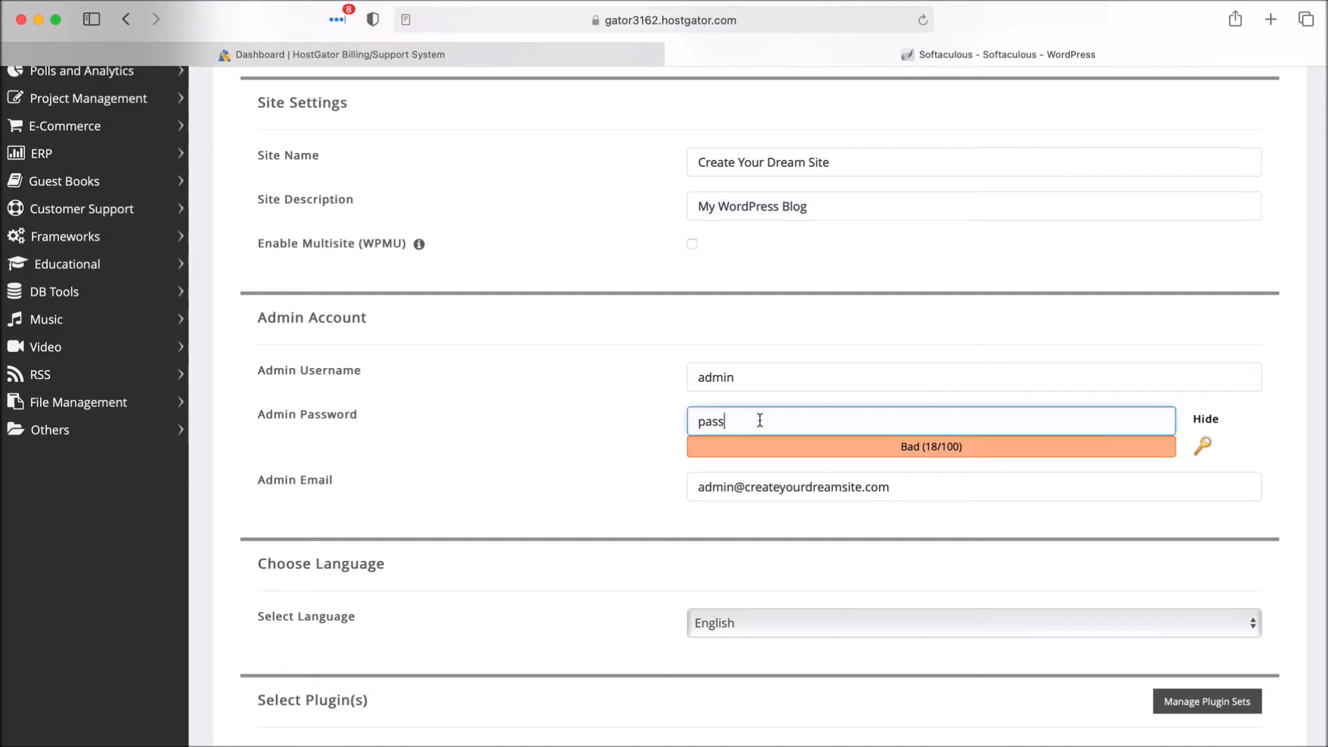
click(1206, 418)
double_click(877, 420)
text(12345)
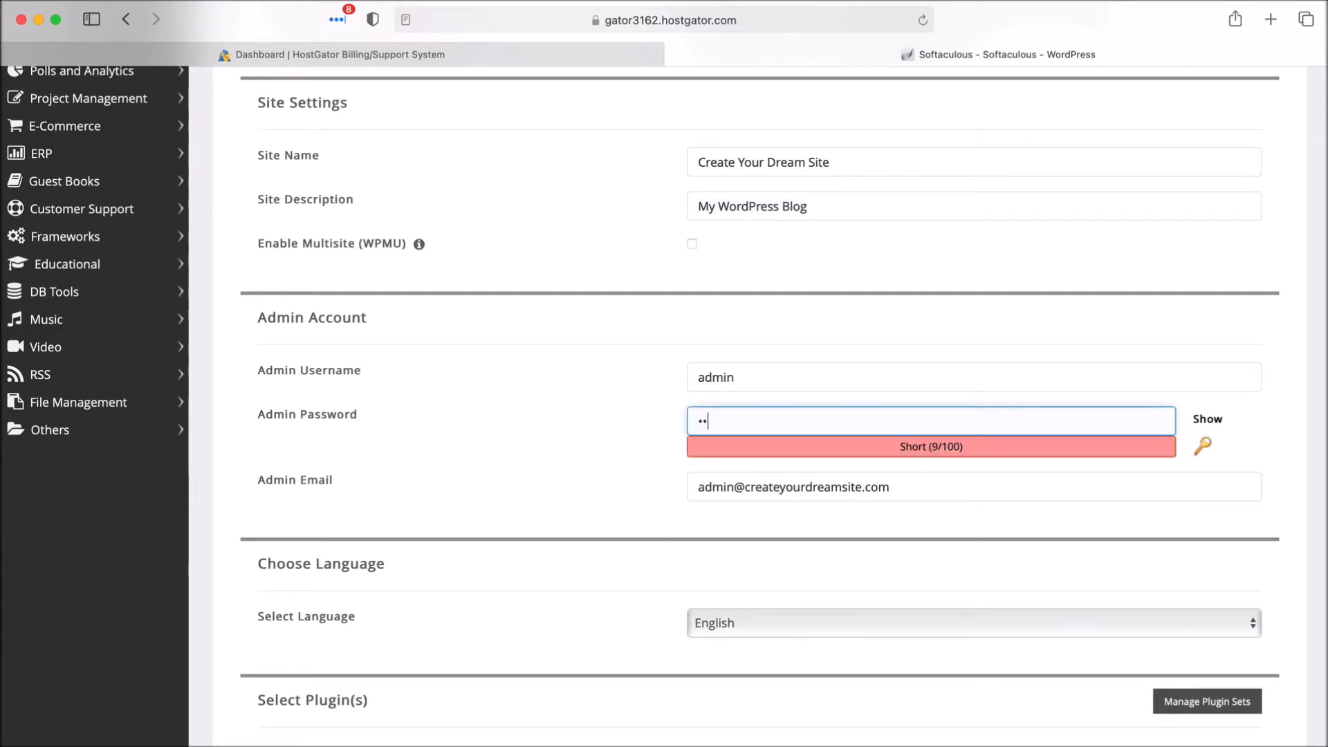
text(6789)
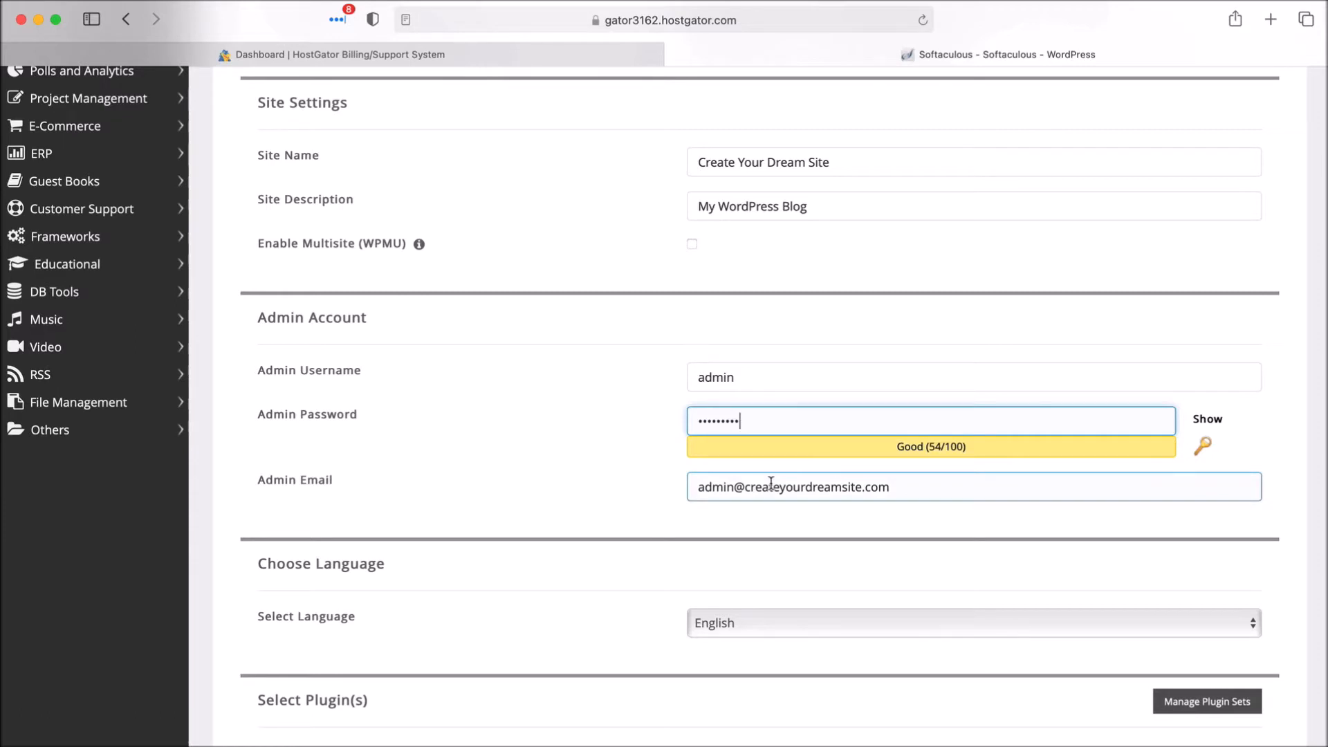
click(828, 489)
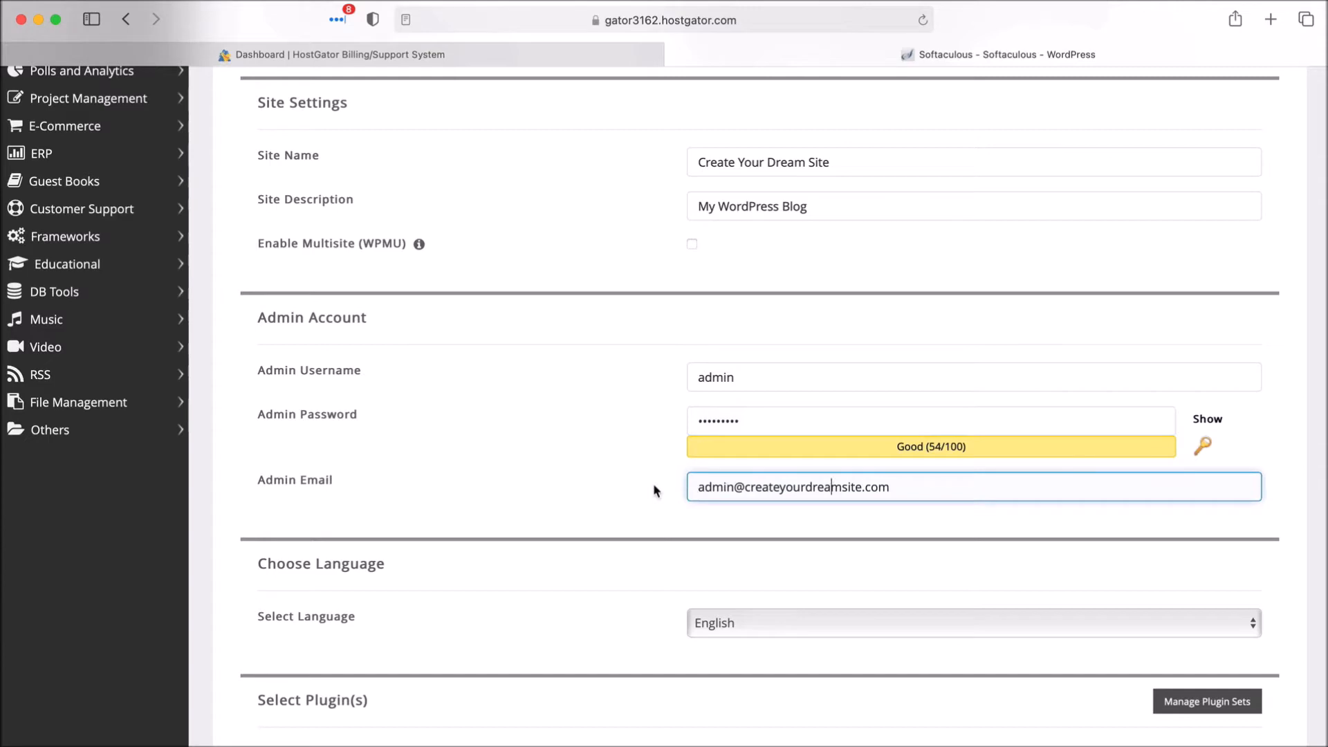
scroll(656, 491, down, 8)
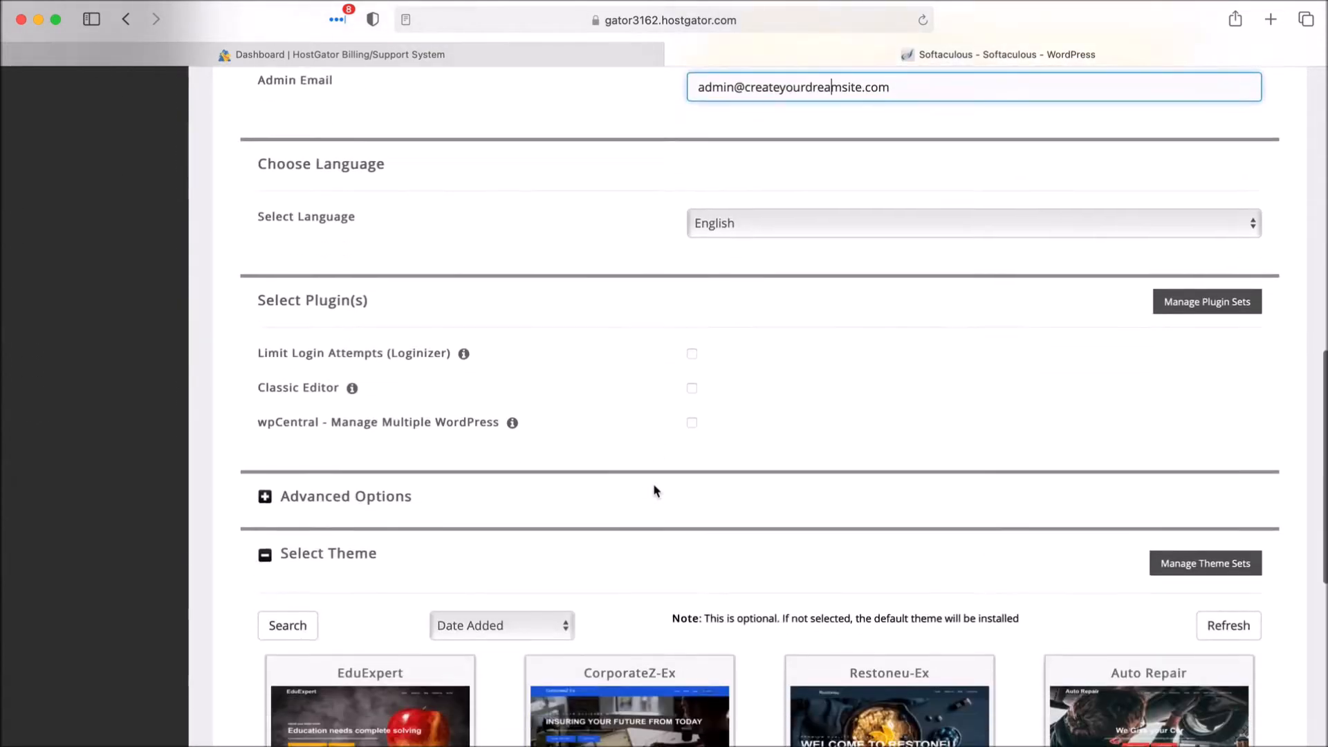
- Review the form and run the WordPress install on createyourdreamsite.com until it succeeds
scroll(656, 491, down, 5)
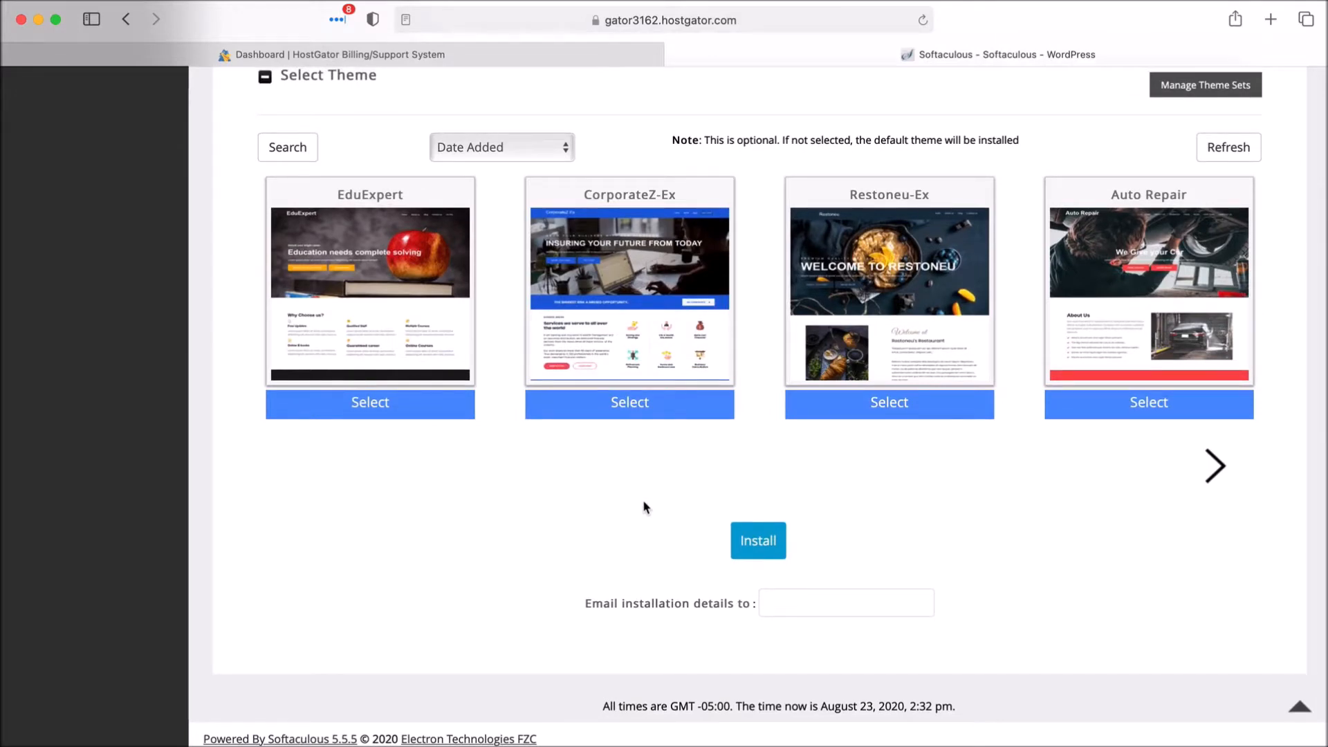
scroll(643, 507, up, 13)
click(735, 249)
click(759, 293)
scroll(762, 297, down, 12)
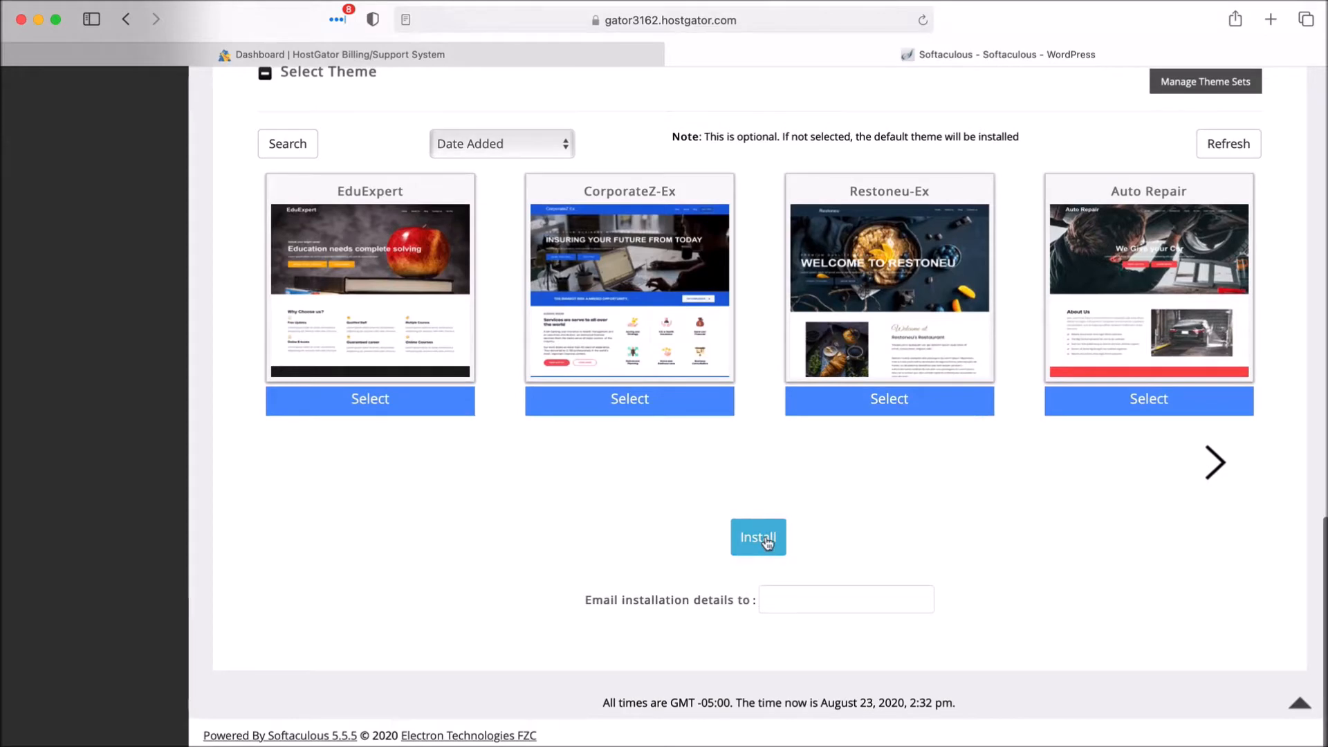
click(765, 540)
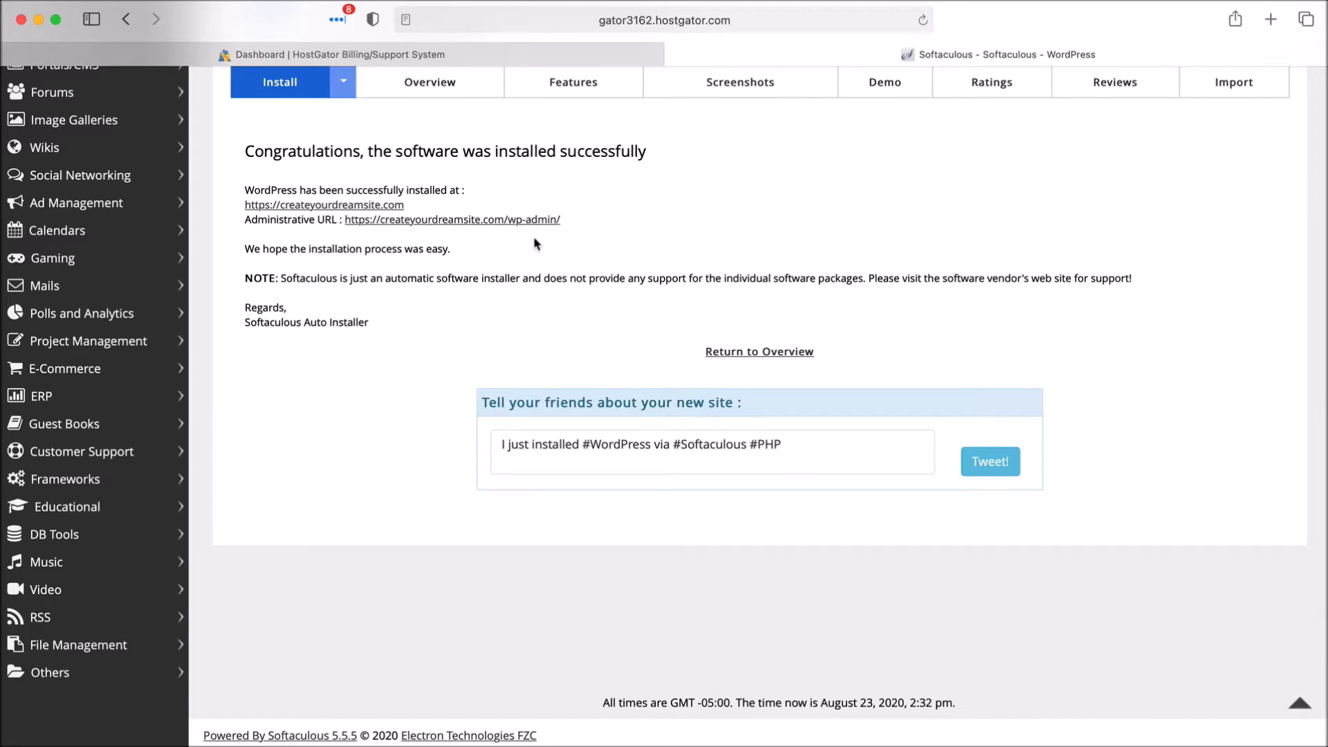
- Follow the Administrative URL ending in /wp-admin/ to the new site's login
click(496, 222)
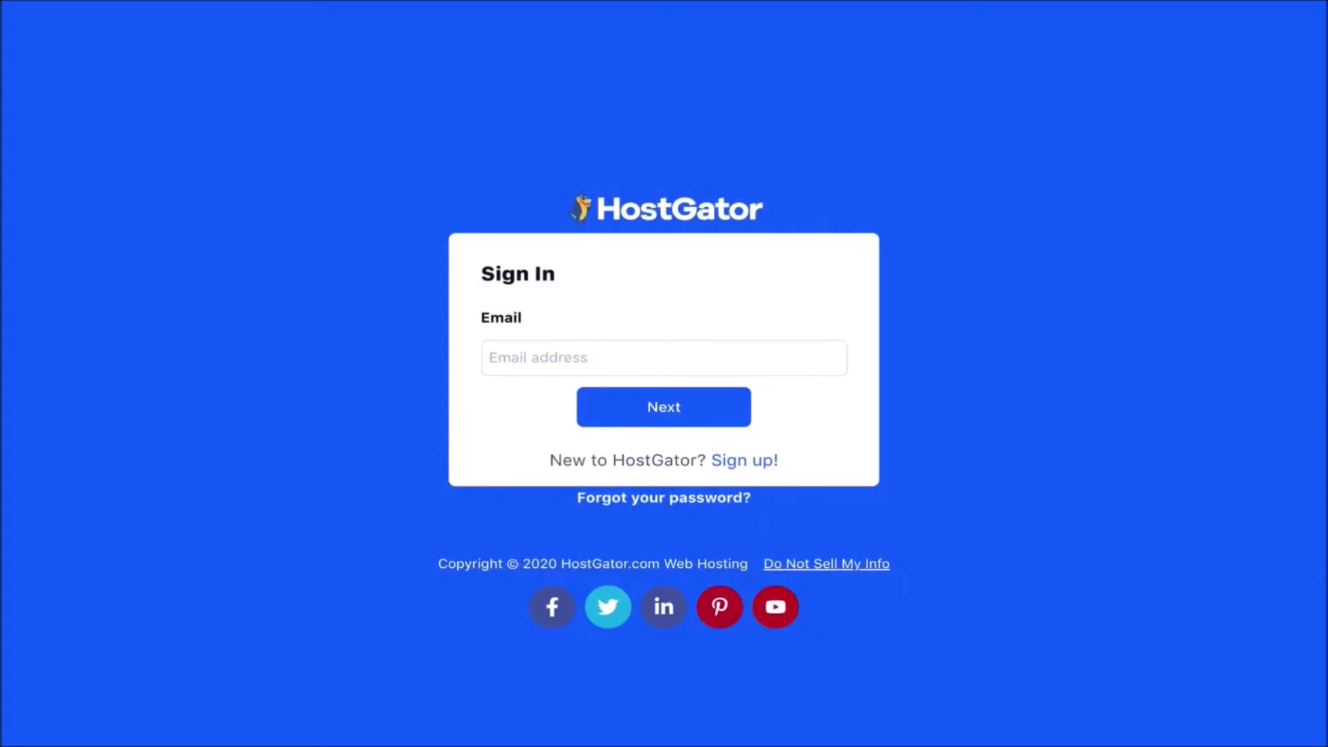
click(193, 508)
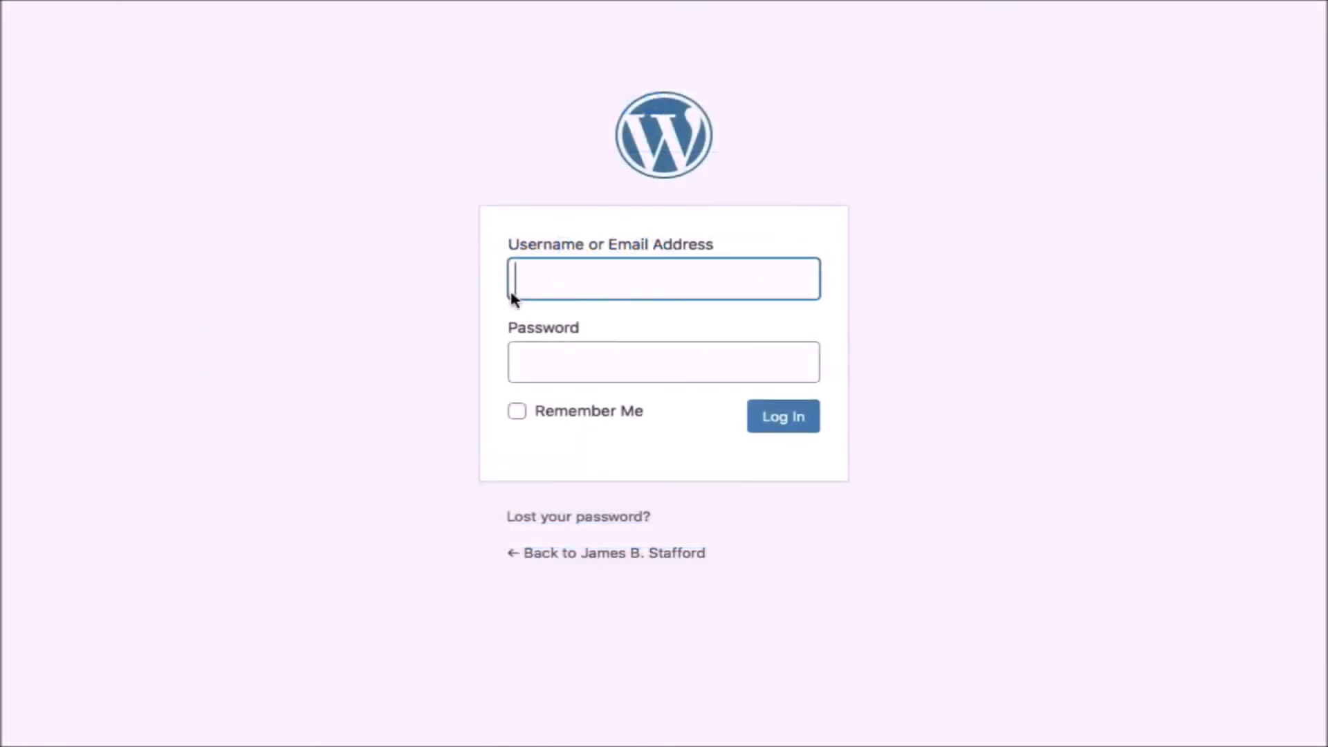
- Log in to the new site using the browser's saved username and password
key(Down)
key(Return)
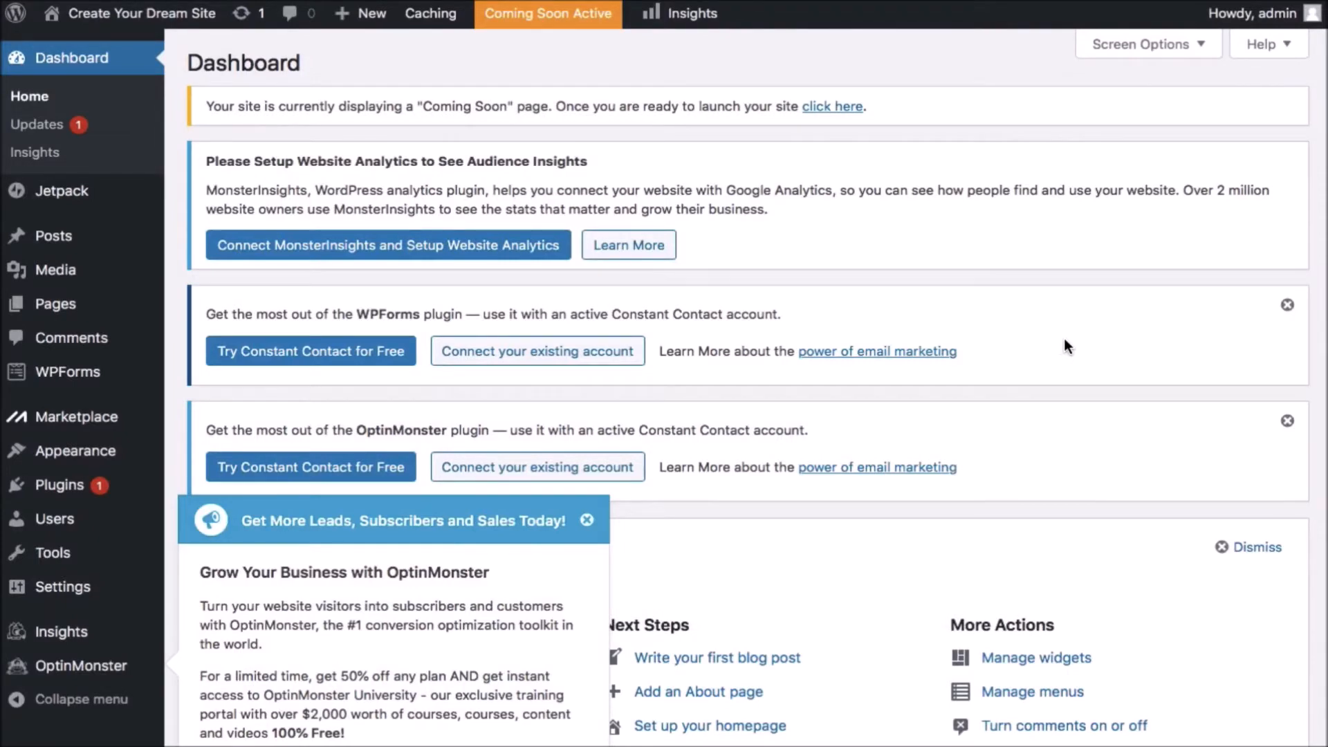
- Dismiss the WPForms, OptinMonster and Jetpack notices, the OptinMonster popup and the Welcome panel
click(1287, 305)
click(1287, 305)
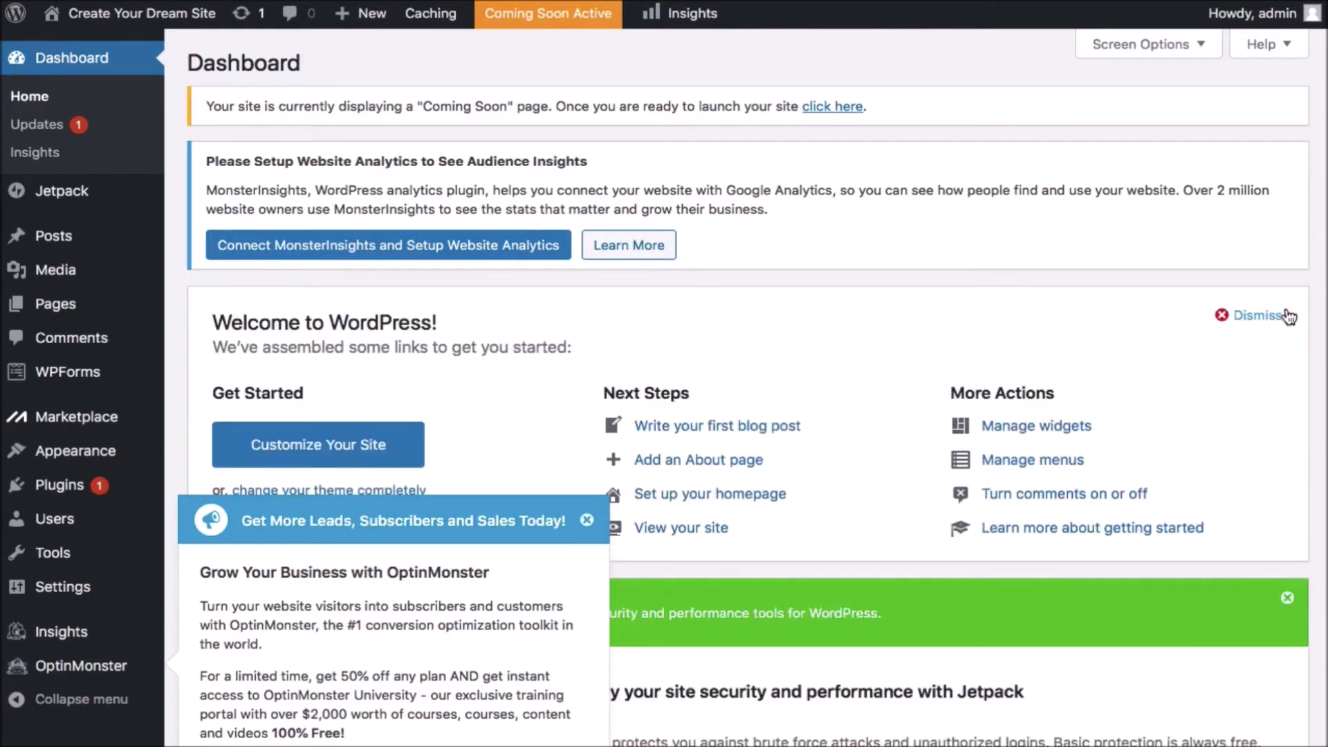
click(588, 521)
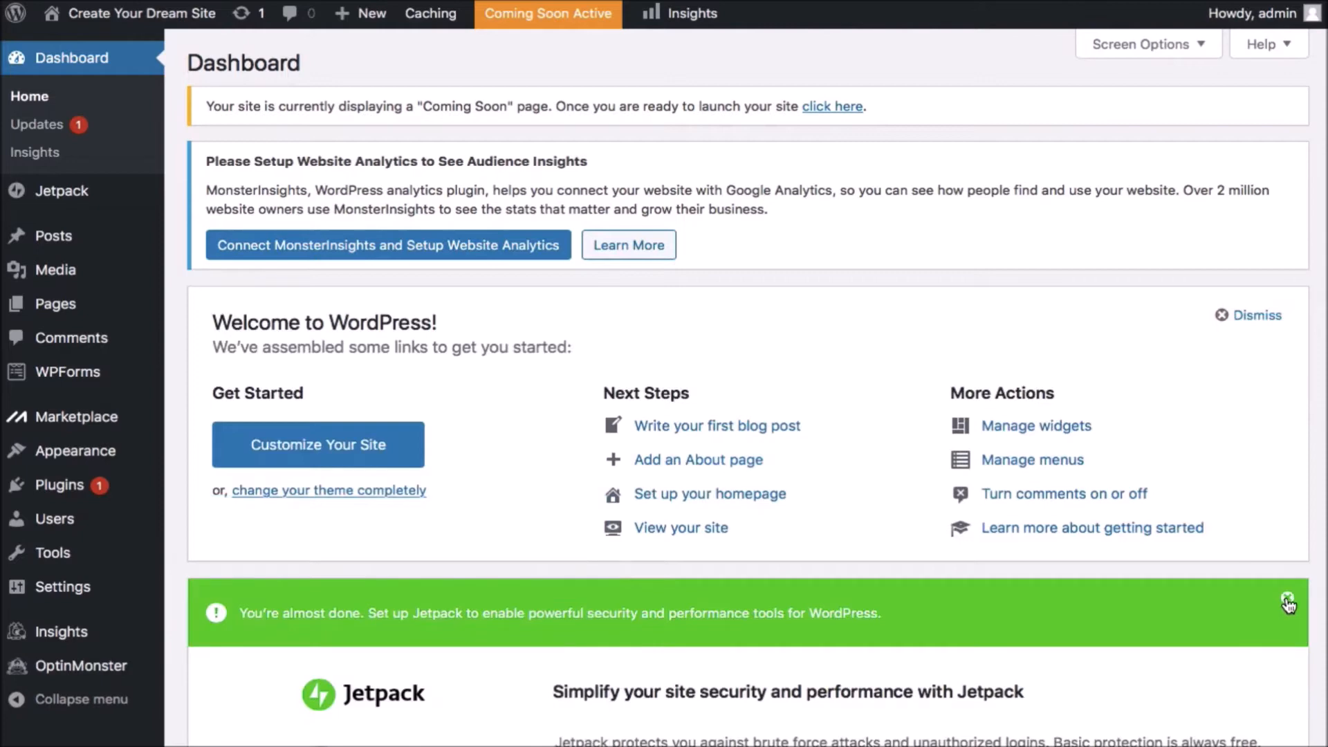
click(1287, 600)
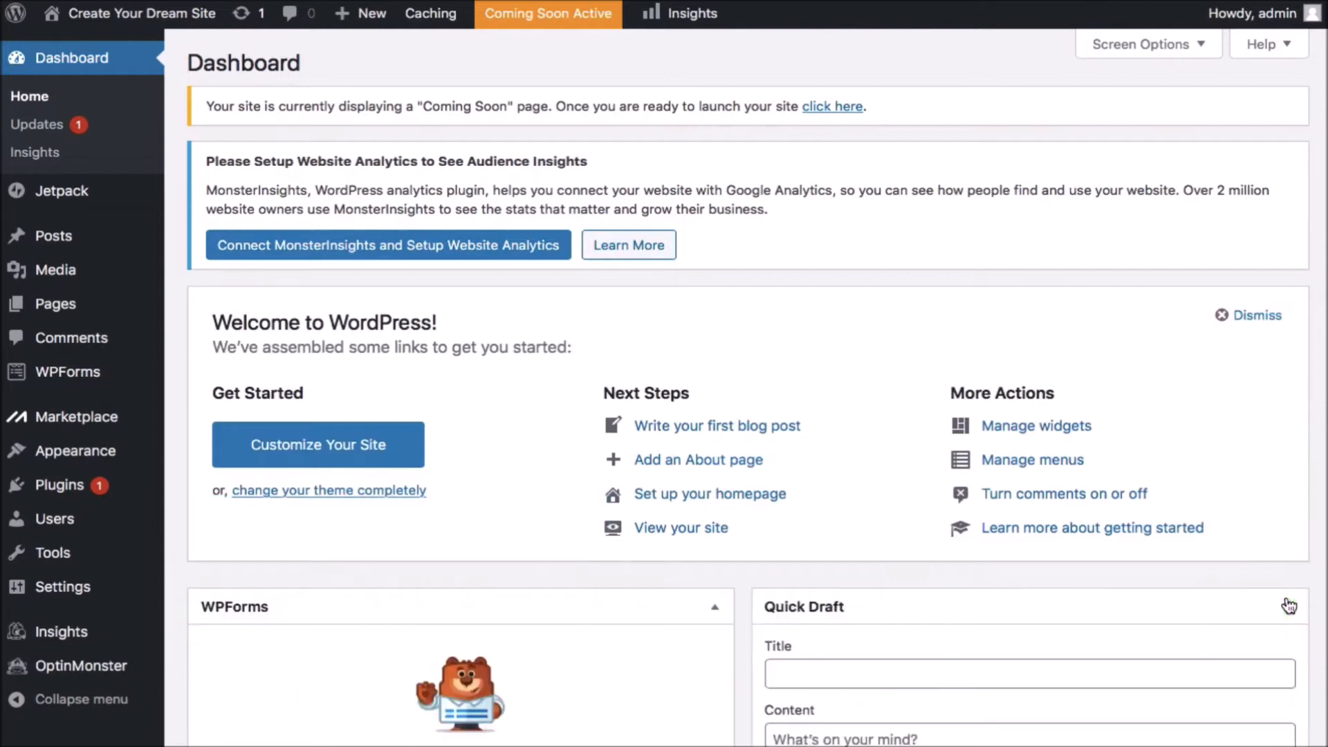
click(1223, 319)
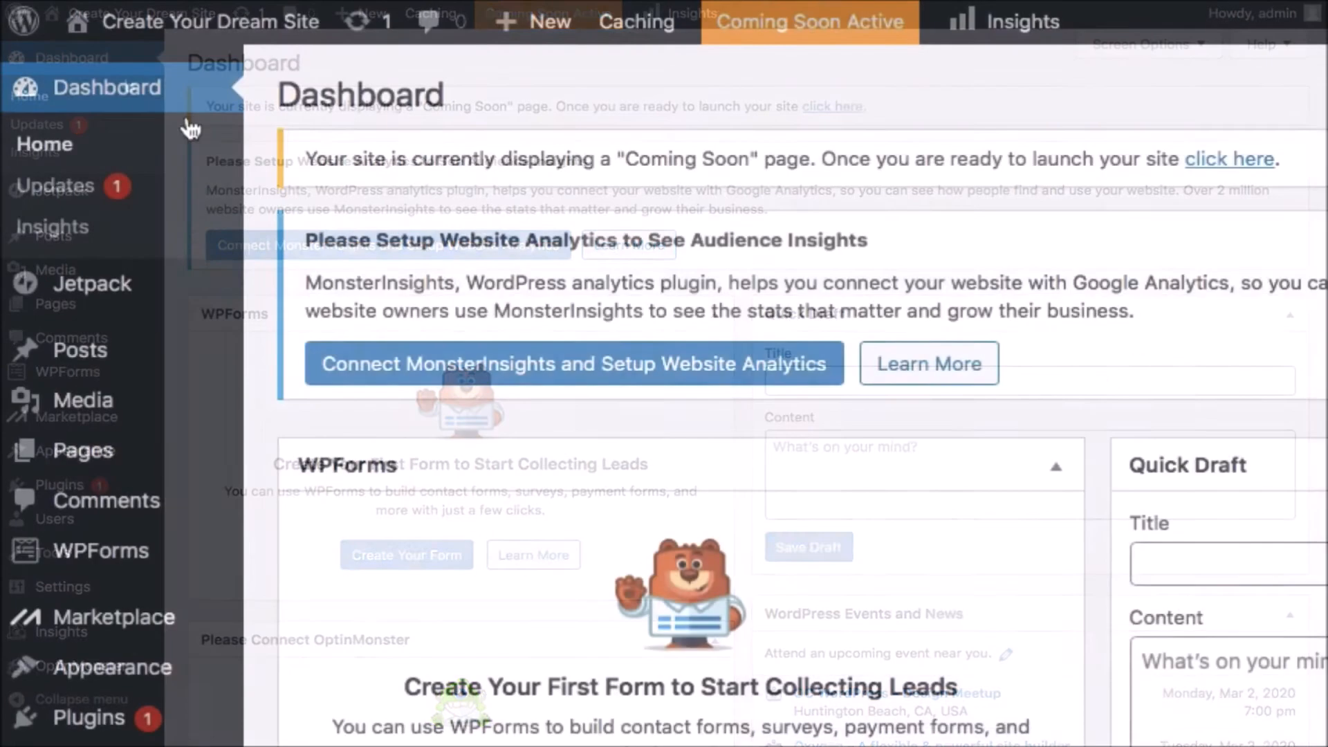
mouse_move(76, 28)
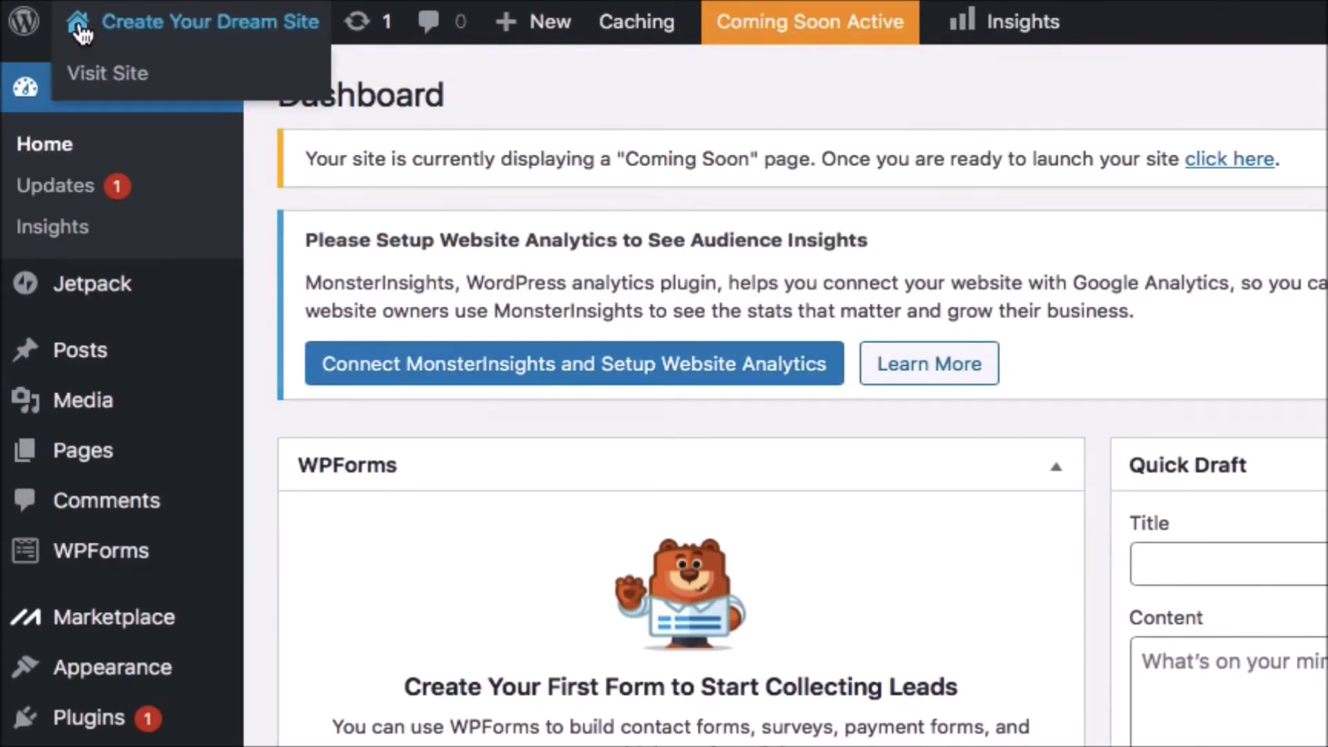
click(81, 29)
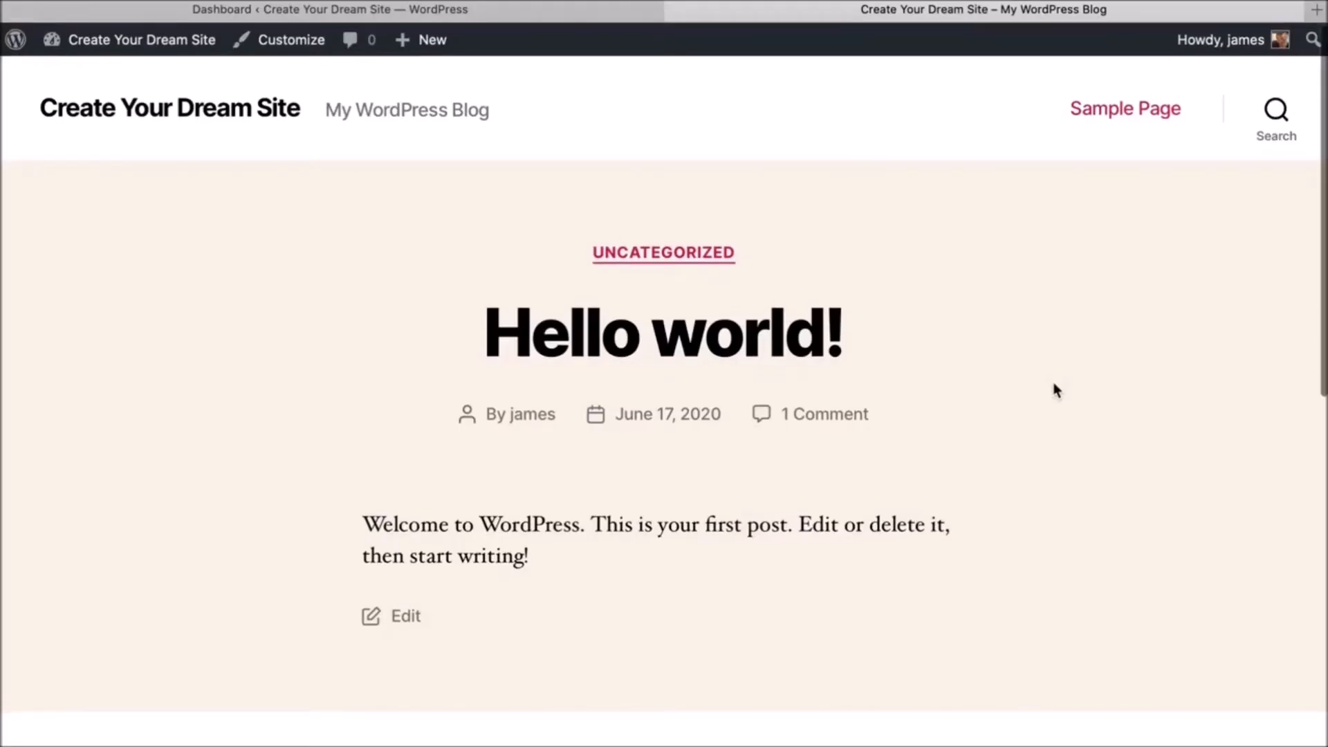
scroll(1056, 391, down, 12)
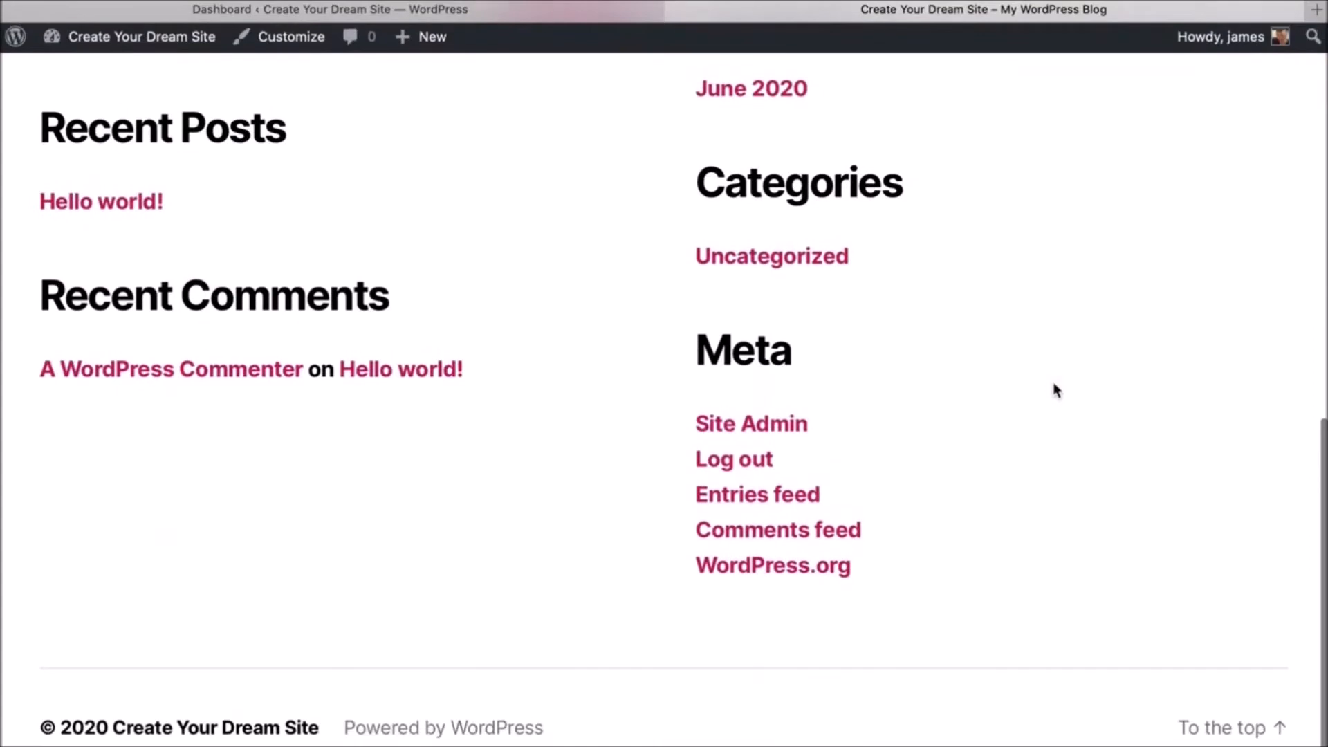
scroll(1056, 391, up, 12)
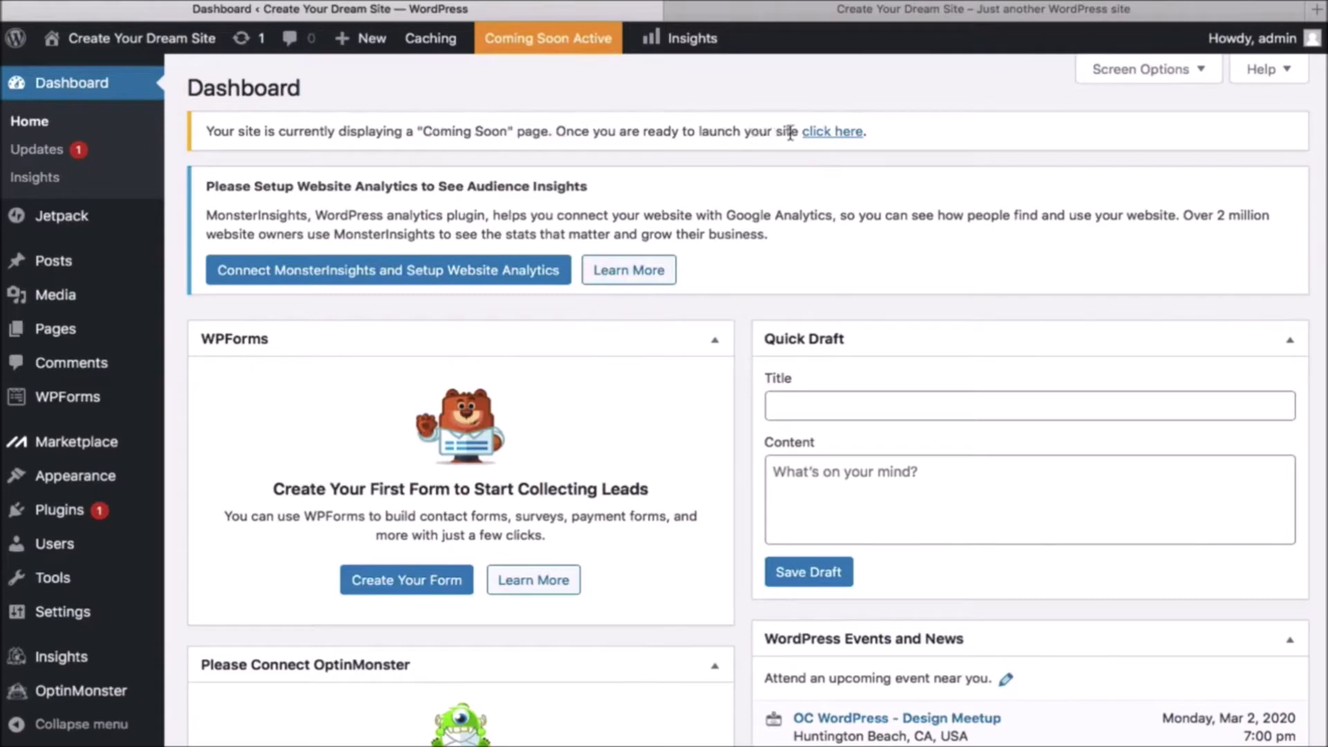
- Turn off Coming Soon mode through the notice's 'click here' link to launch the site
click(826, 132)
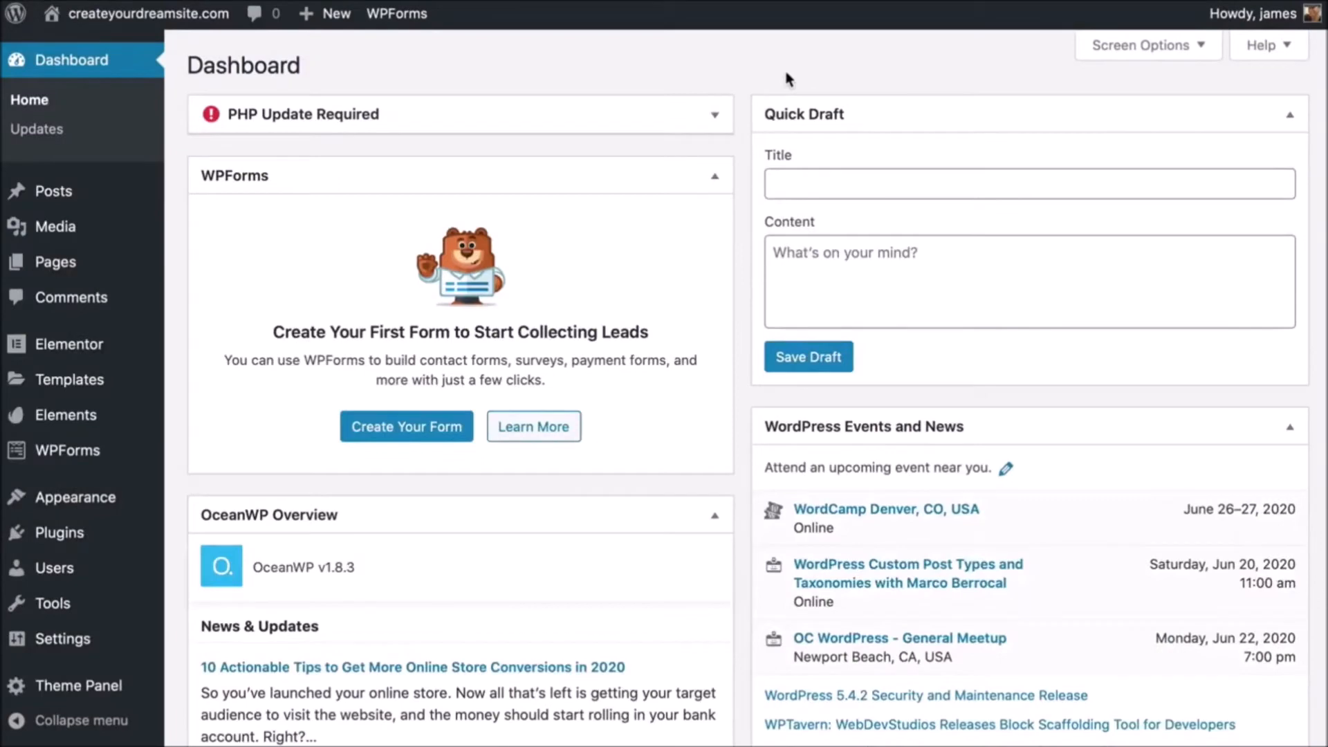
mouse_move(43, 641)
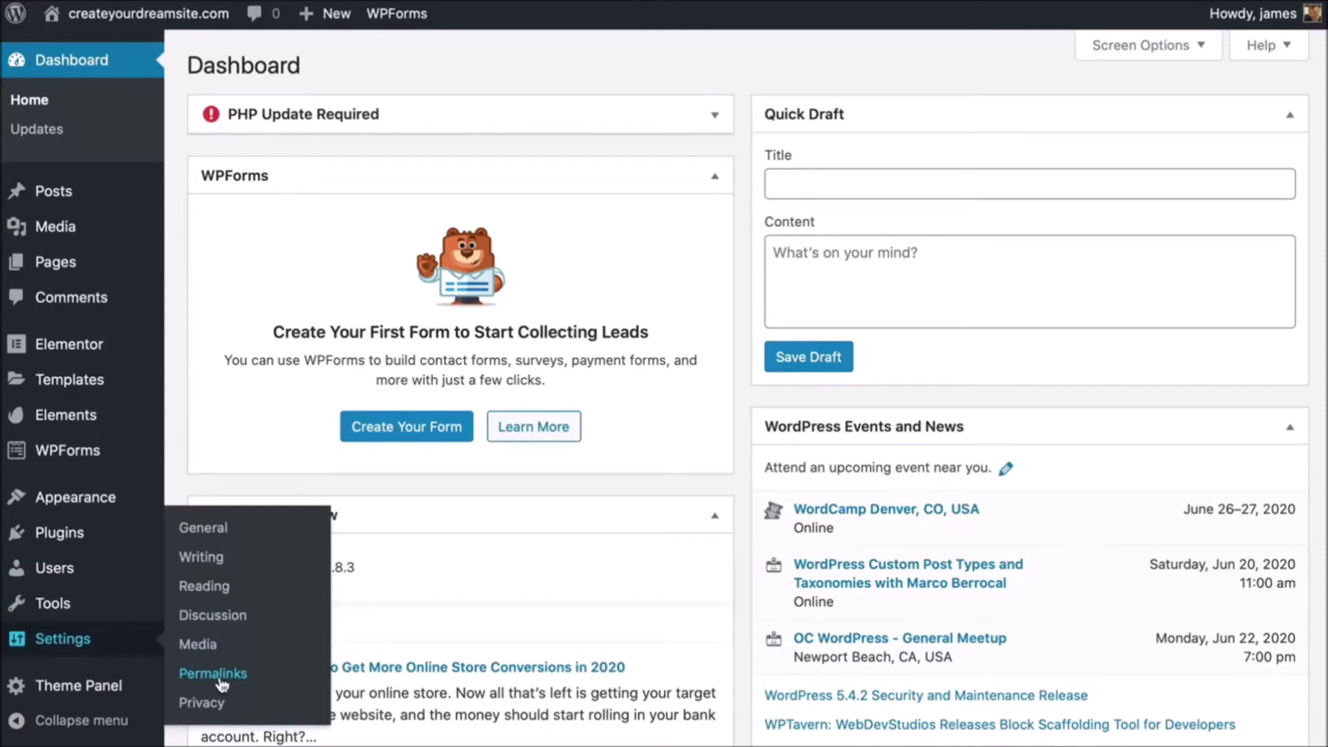
- Save the Post name (/%postname%/) permalink structure, then go back to the Dashboard
click(219, 675)
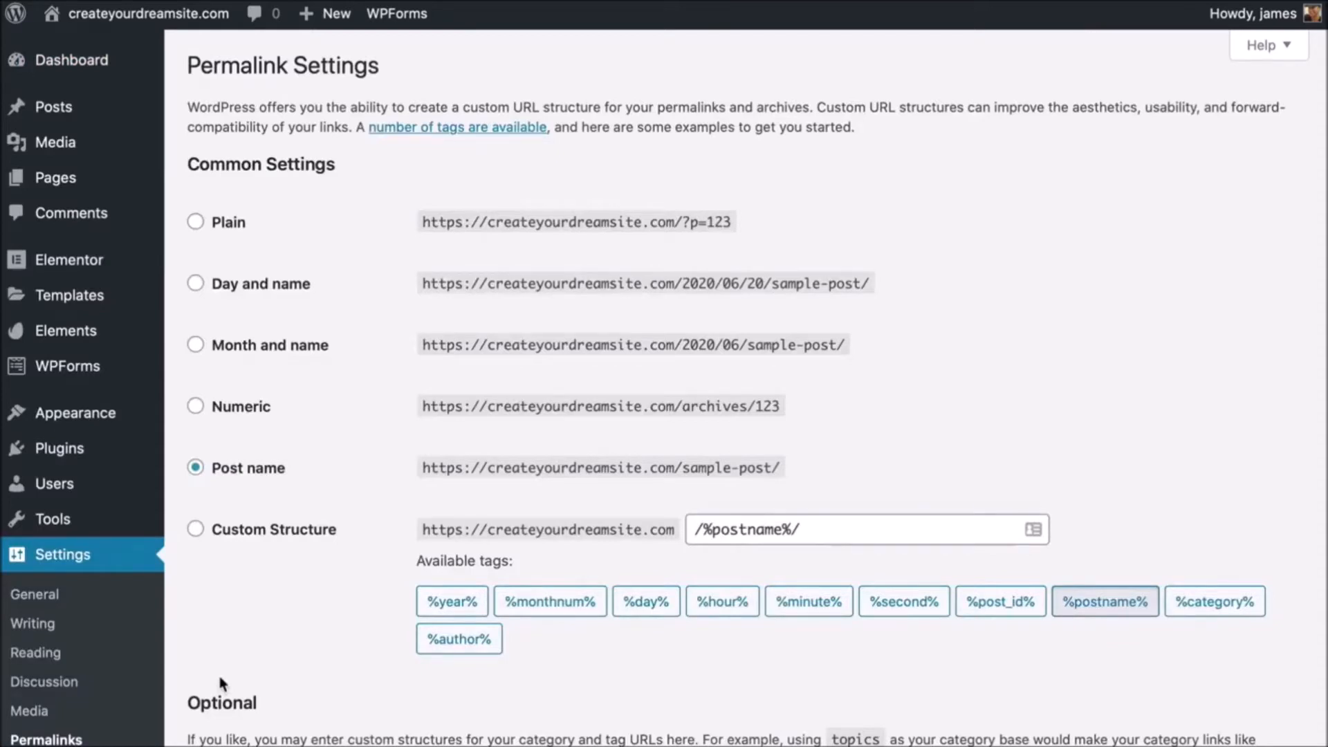
scroll(221, 684, down, 1)
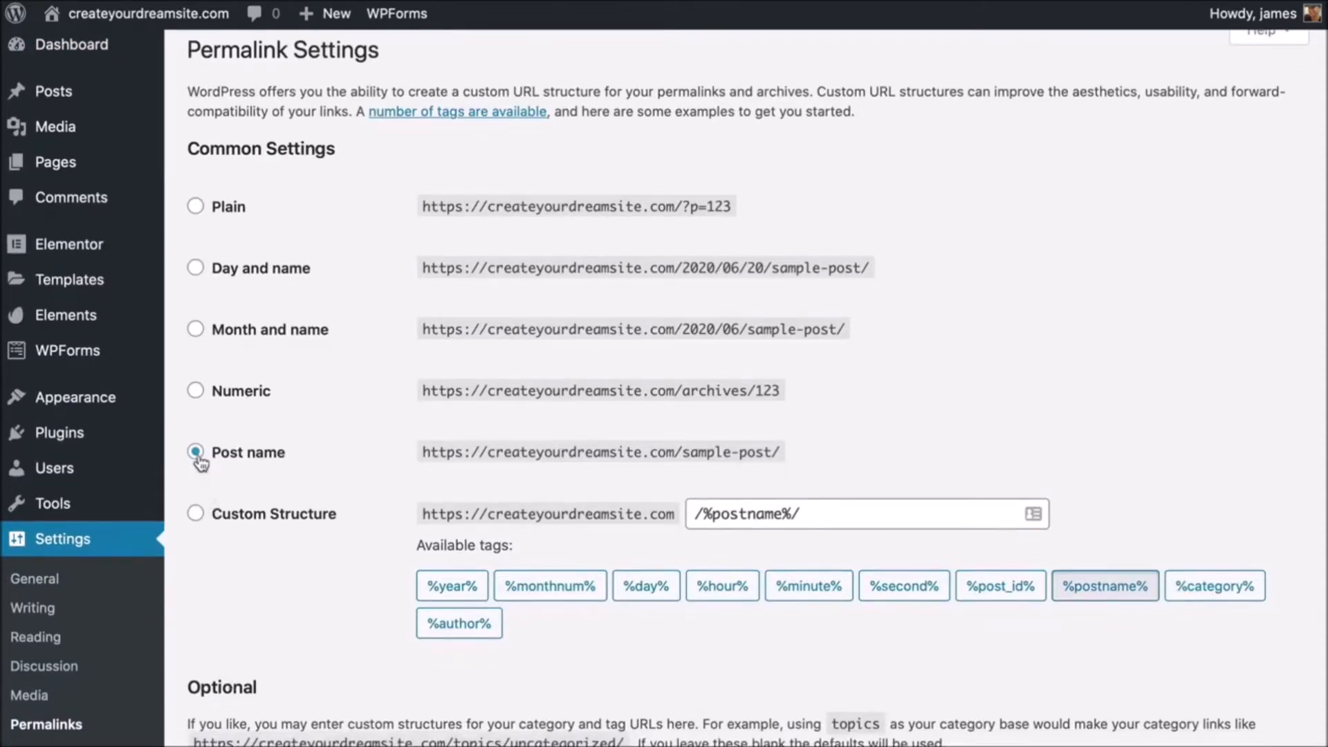
scroll(309, 590, up, 1)
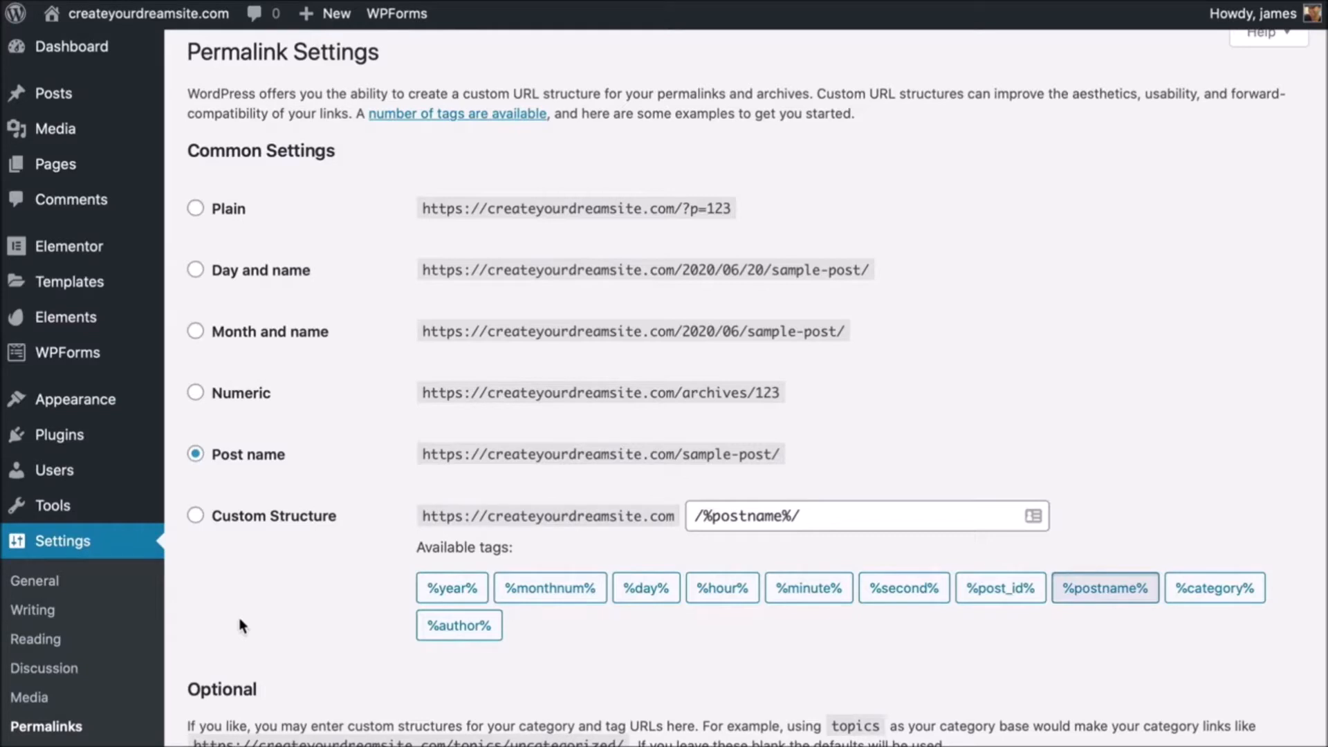
scroll(240, 626, down, 5)
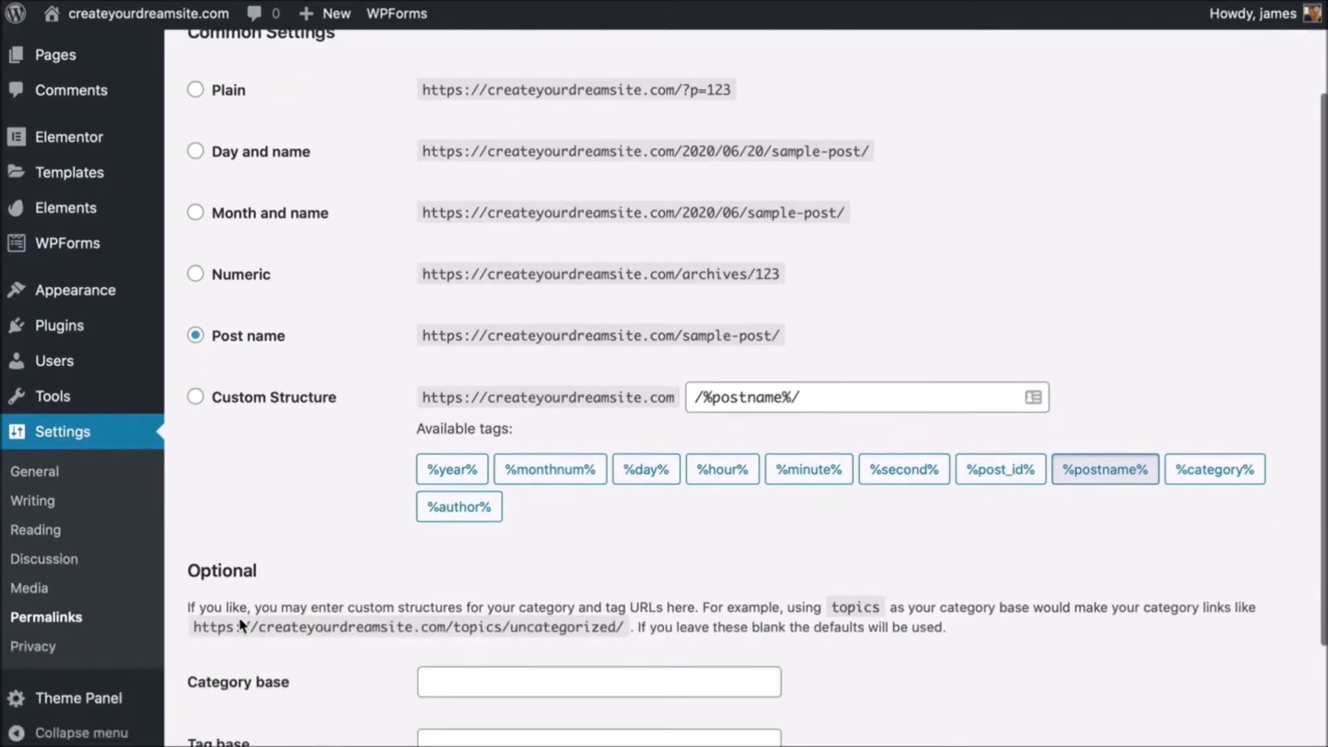
click(236, 657)
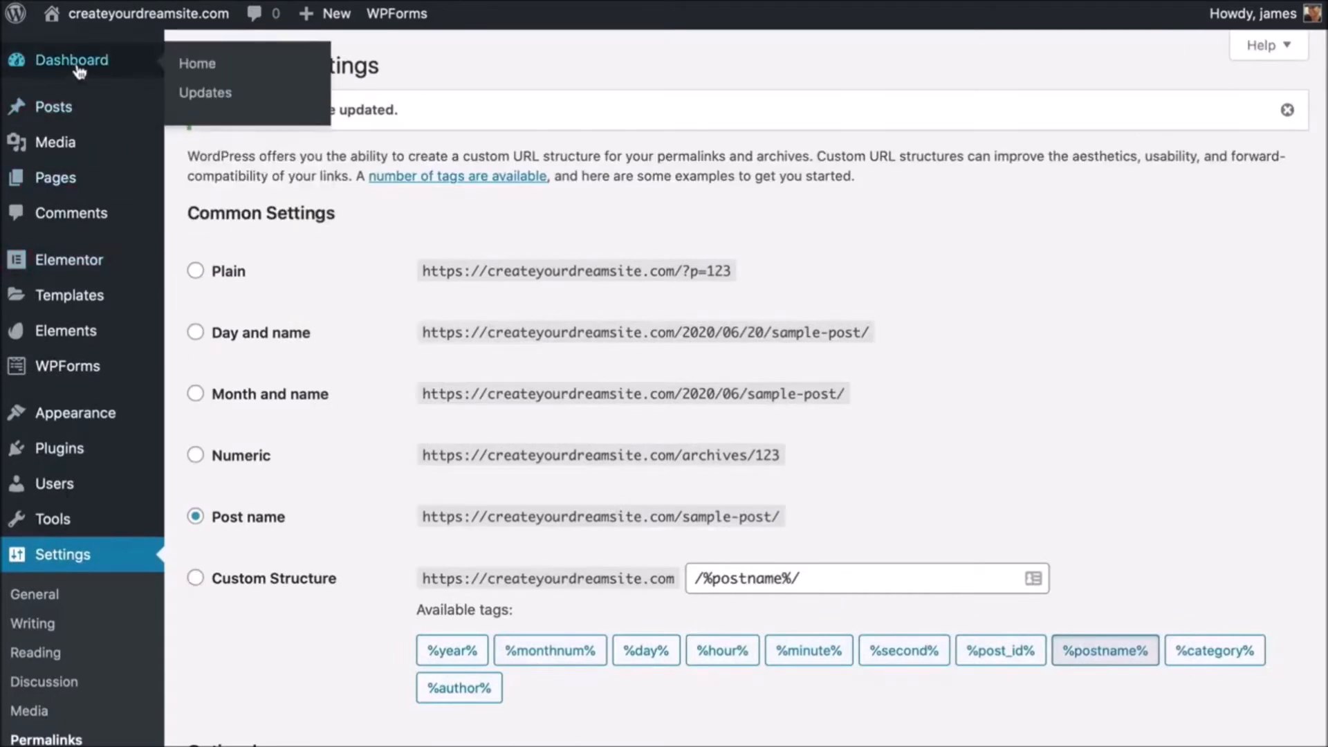
click(69, 60)
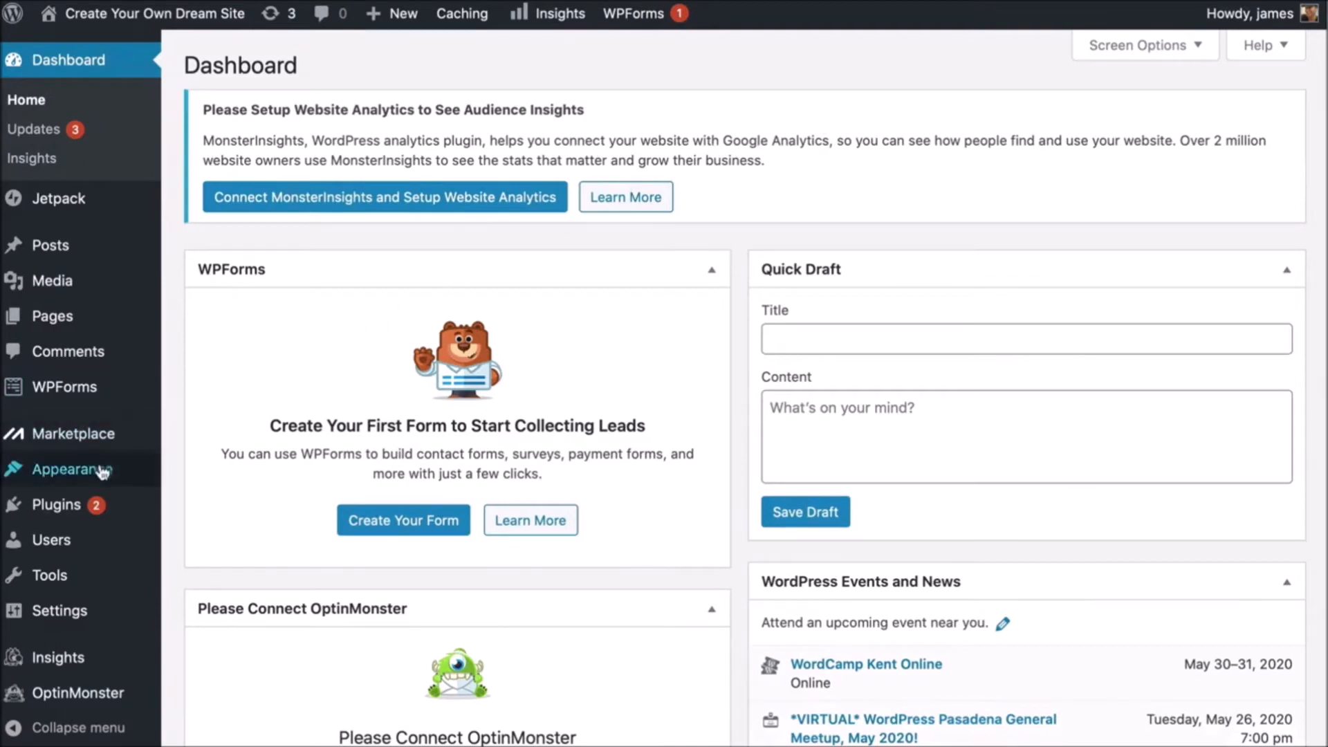
- Search the theme directory for 'astra' and install the Astra theme
mouse_move(103, 470)
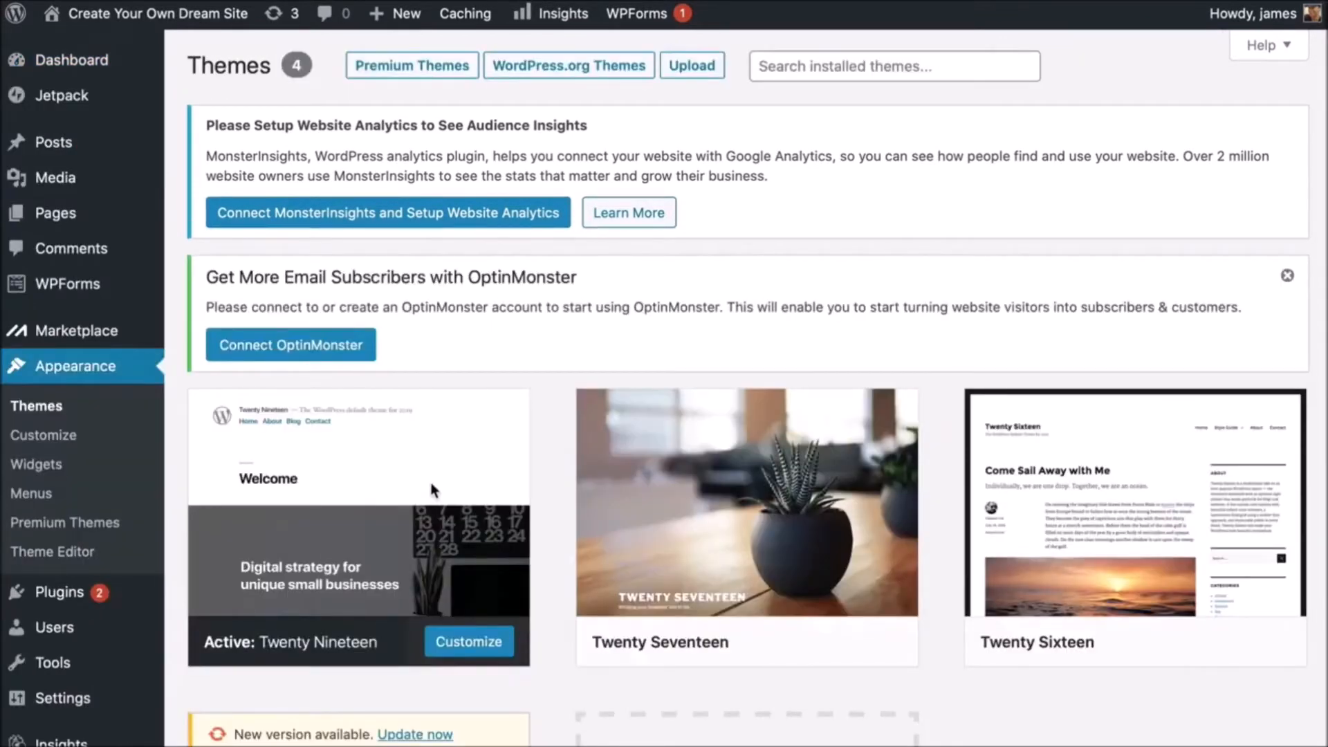
scroll(430, 489, down, 5)
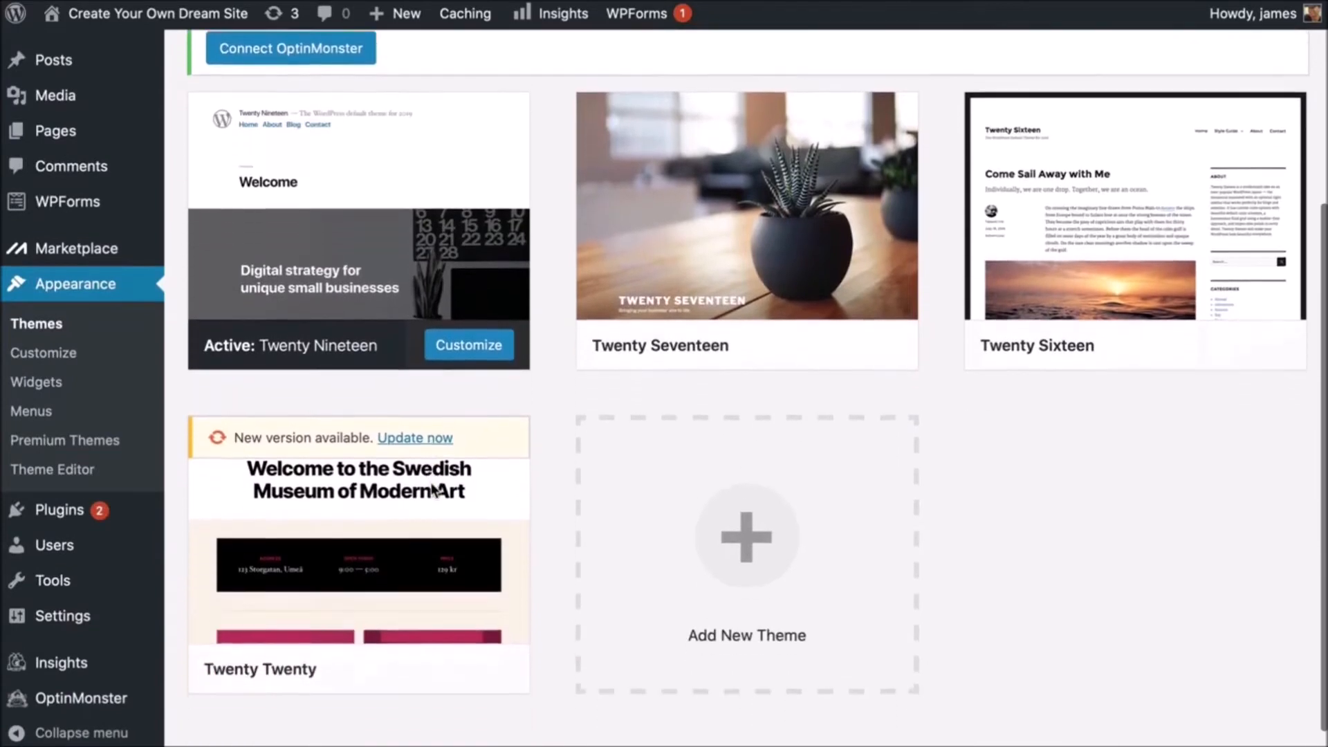
scroll(434, 490, down, 1)
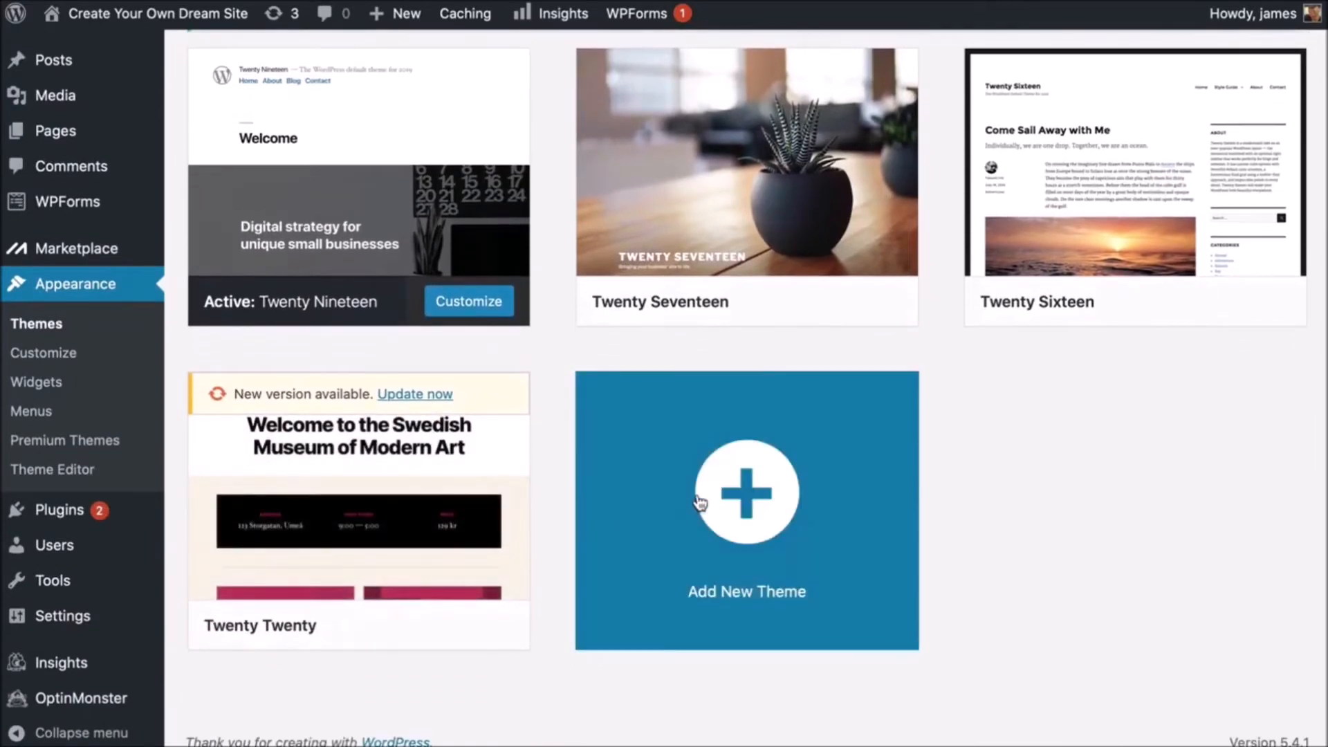
click(700, 502)
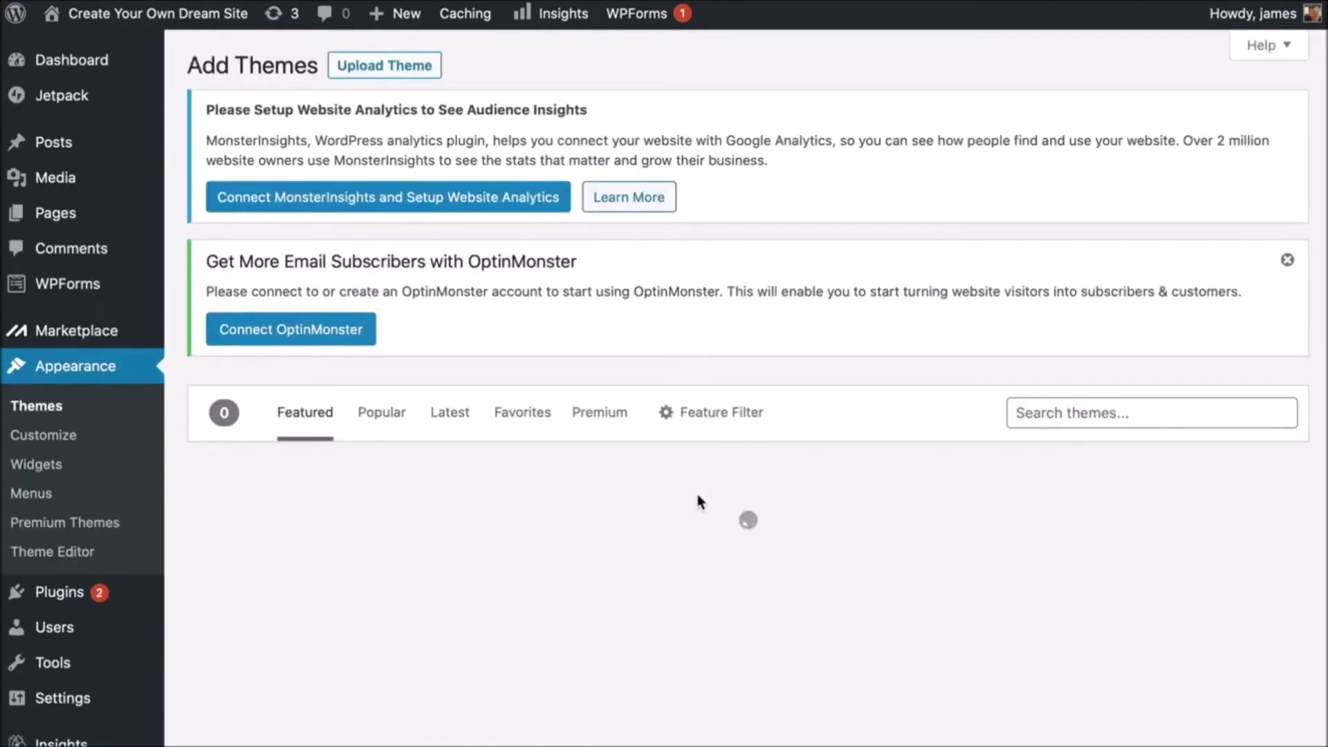
click(1063, 414)
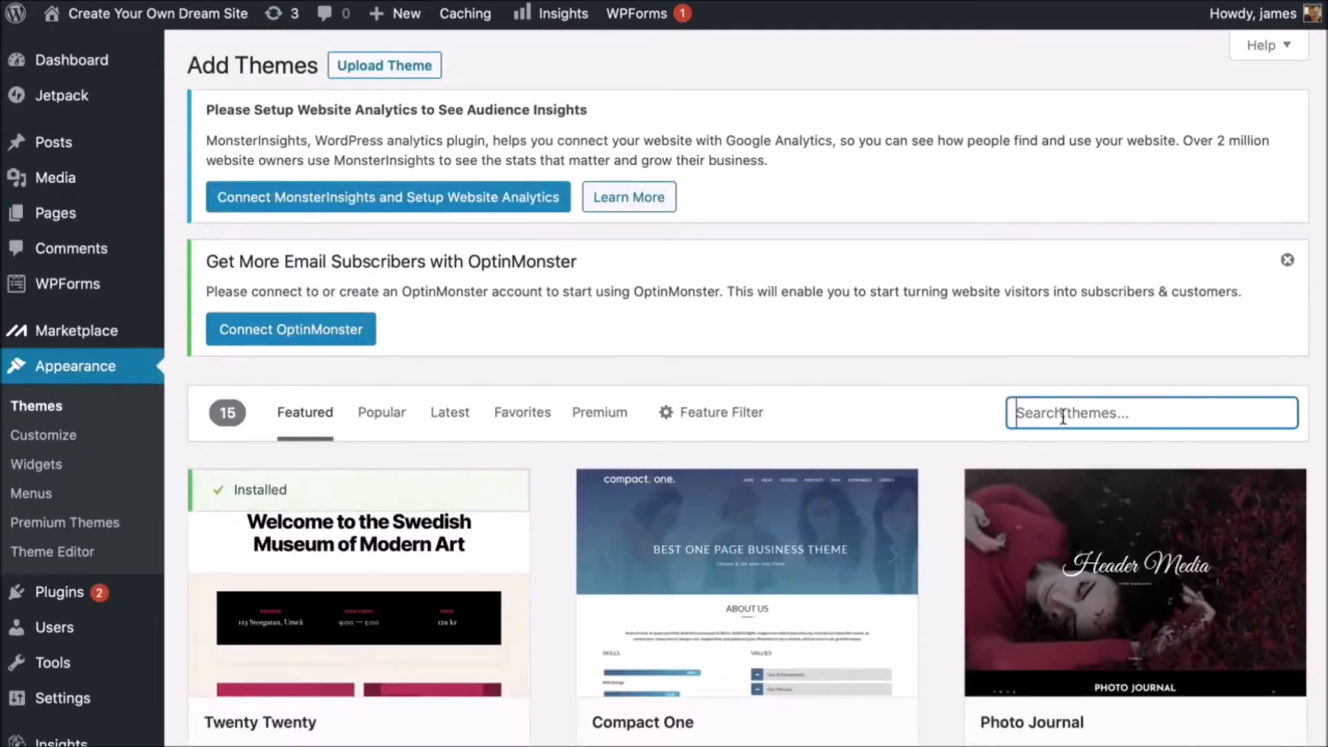
text(astra)
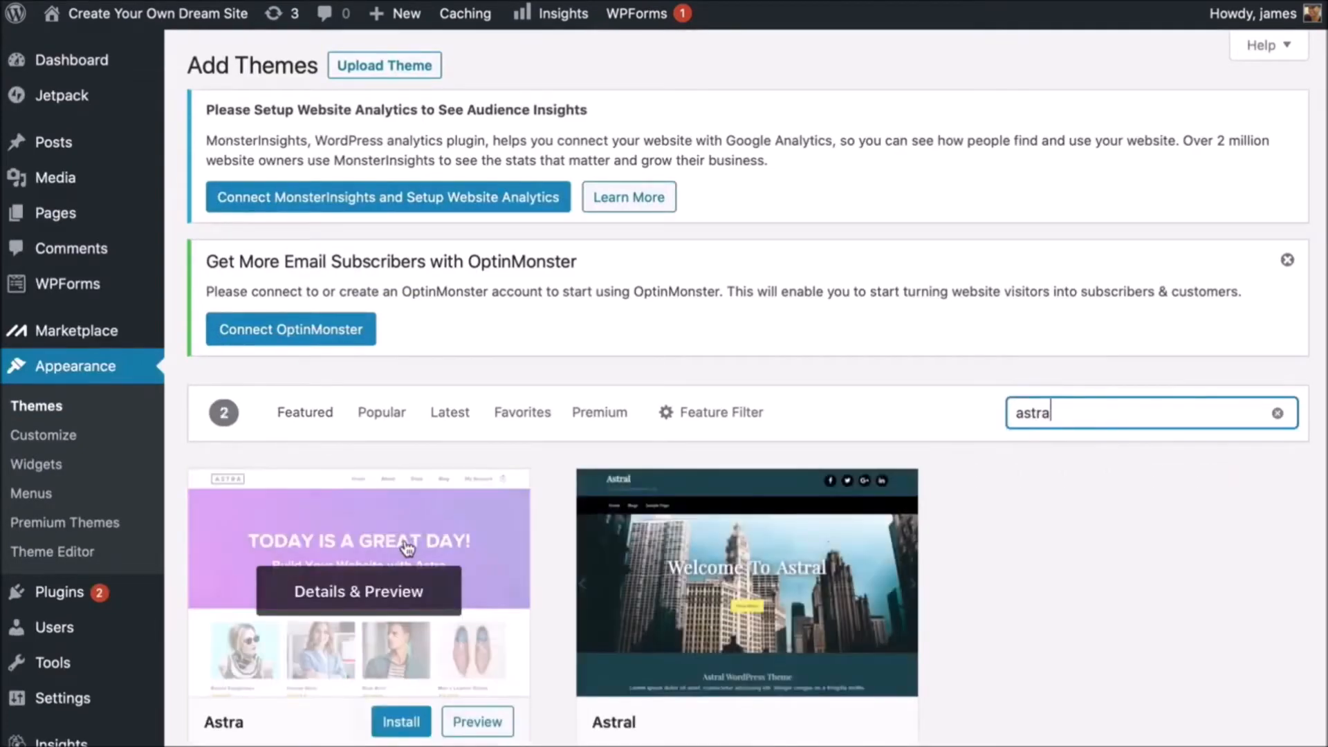
scroll(407, 548, down, 1)
scroll(406, 548, down, 1)
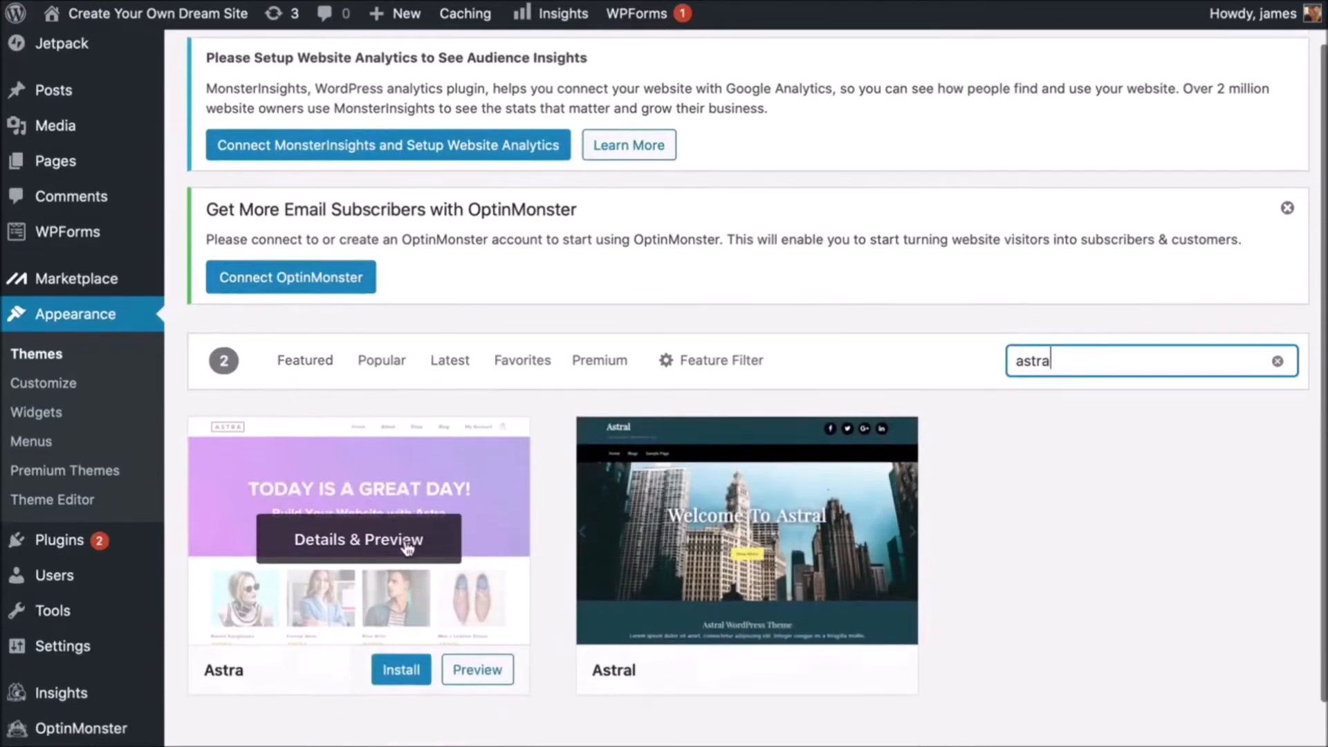
click(398, 674)
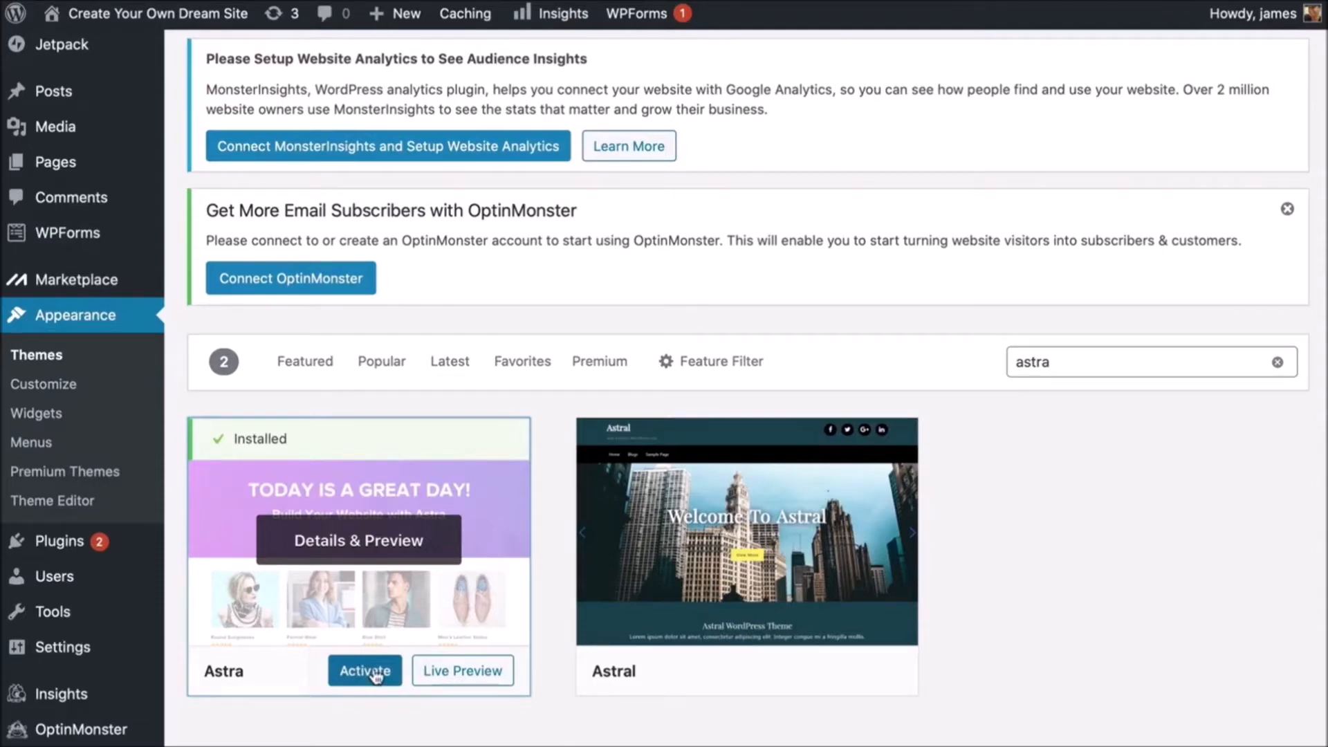
- Activate Astra as the site's theme
click(375, 671)
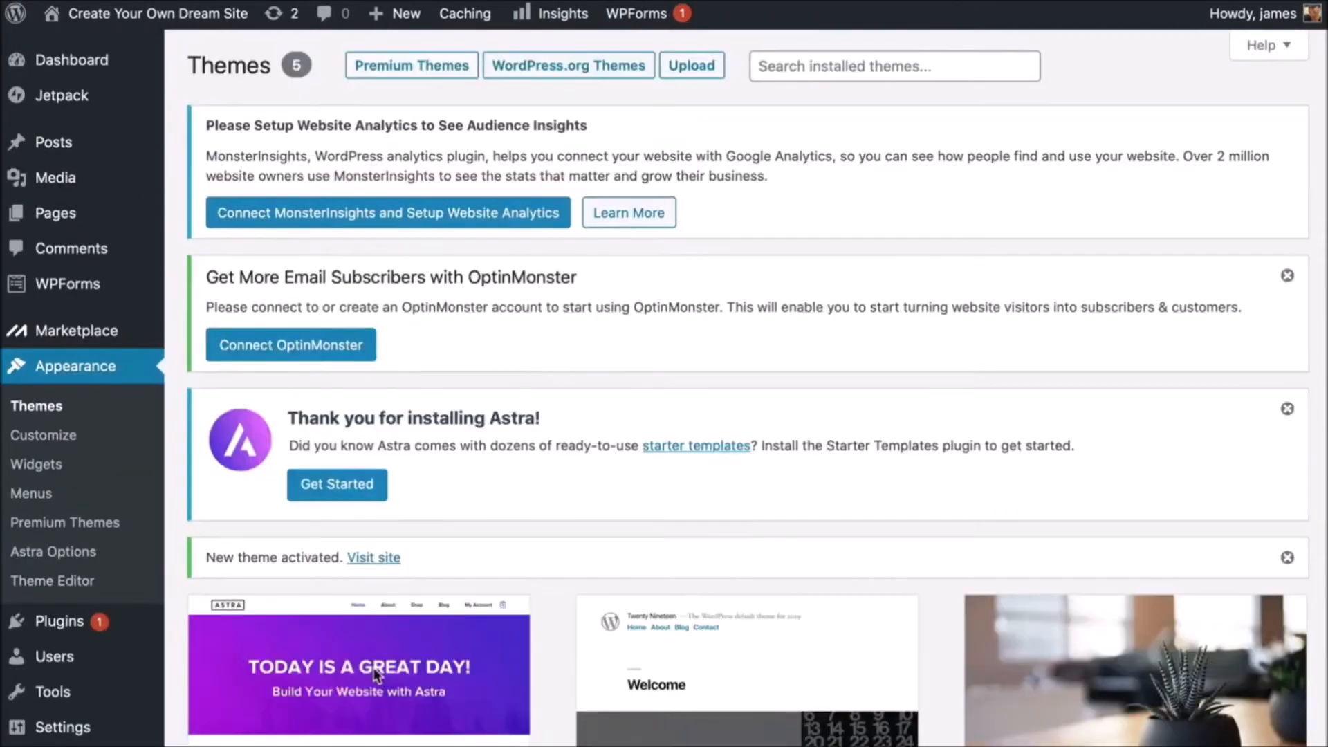
scroll(374, 667, down, 4)
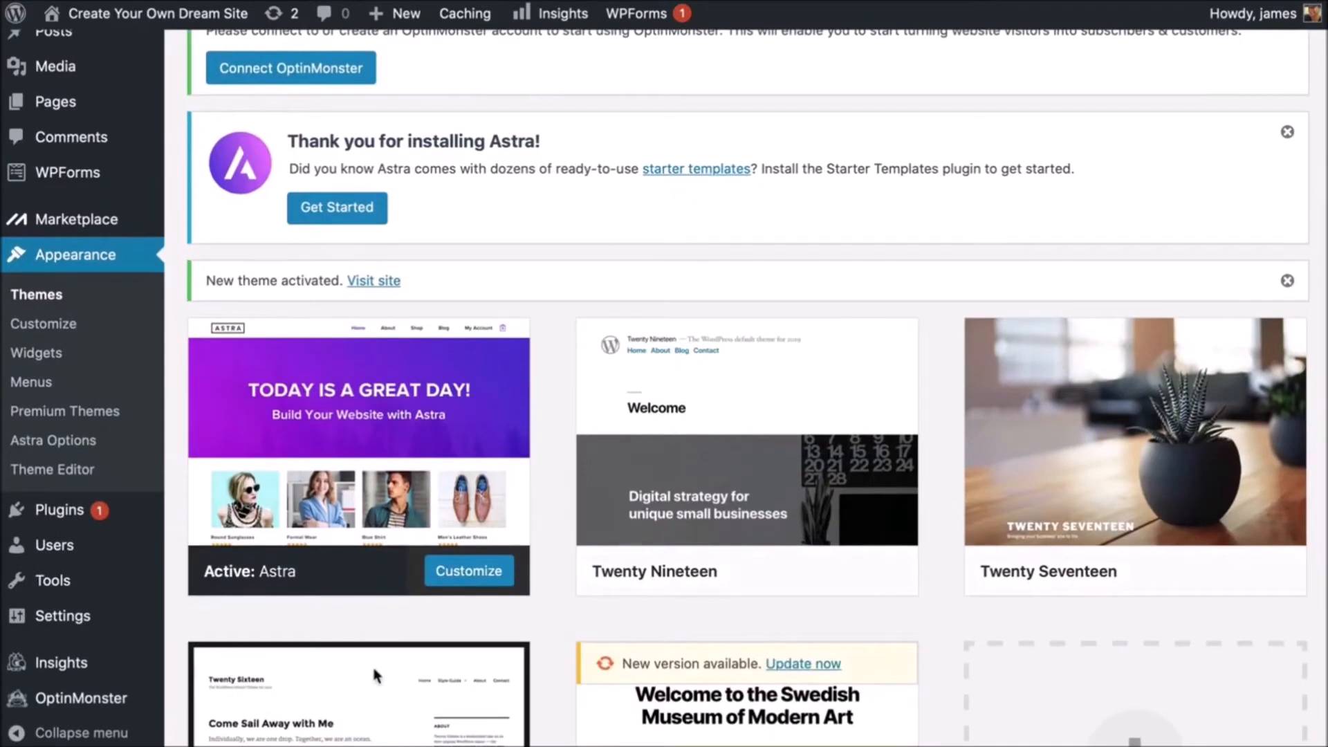
scroll(371, 662, up, 1)
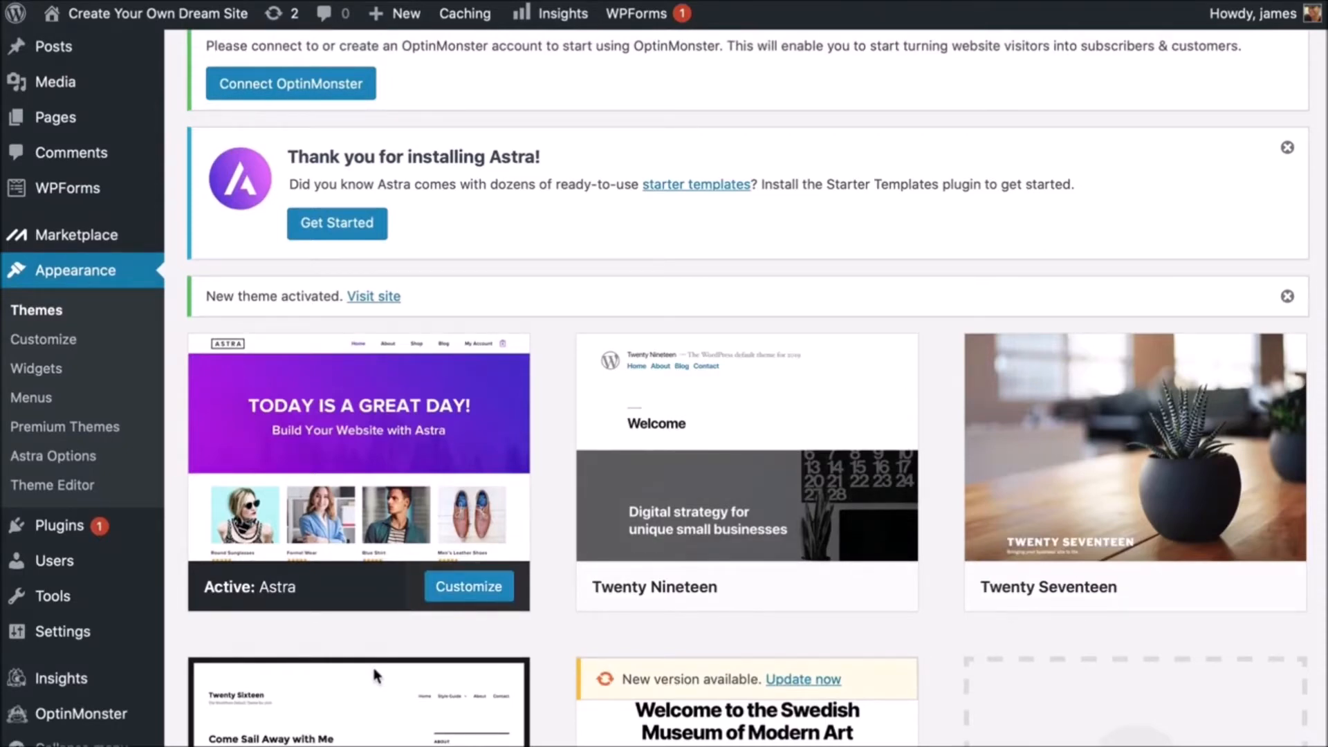
mouse_move(57, 533)
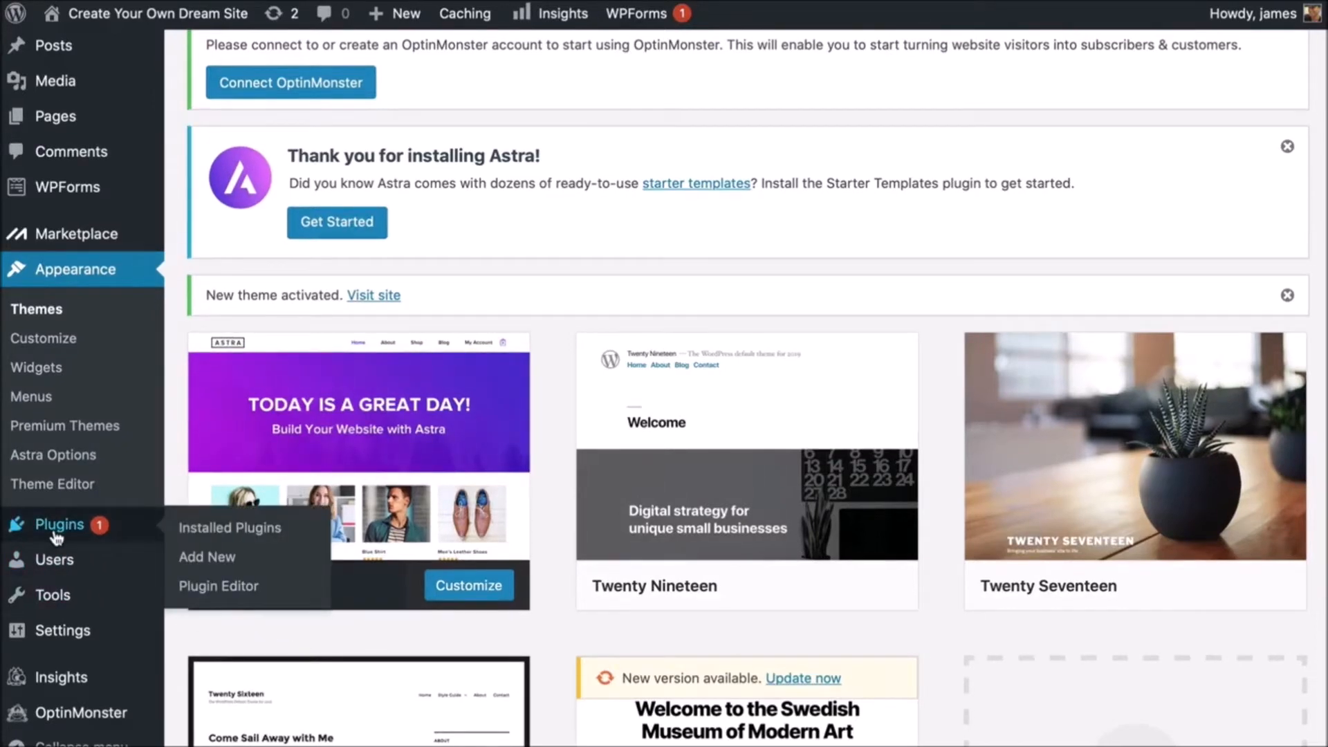
- Search plugins for 'astra starter sites' and install the Starter Templates plugin
click(219, 561)
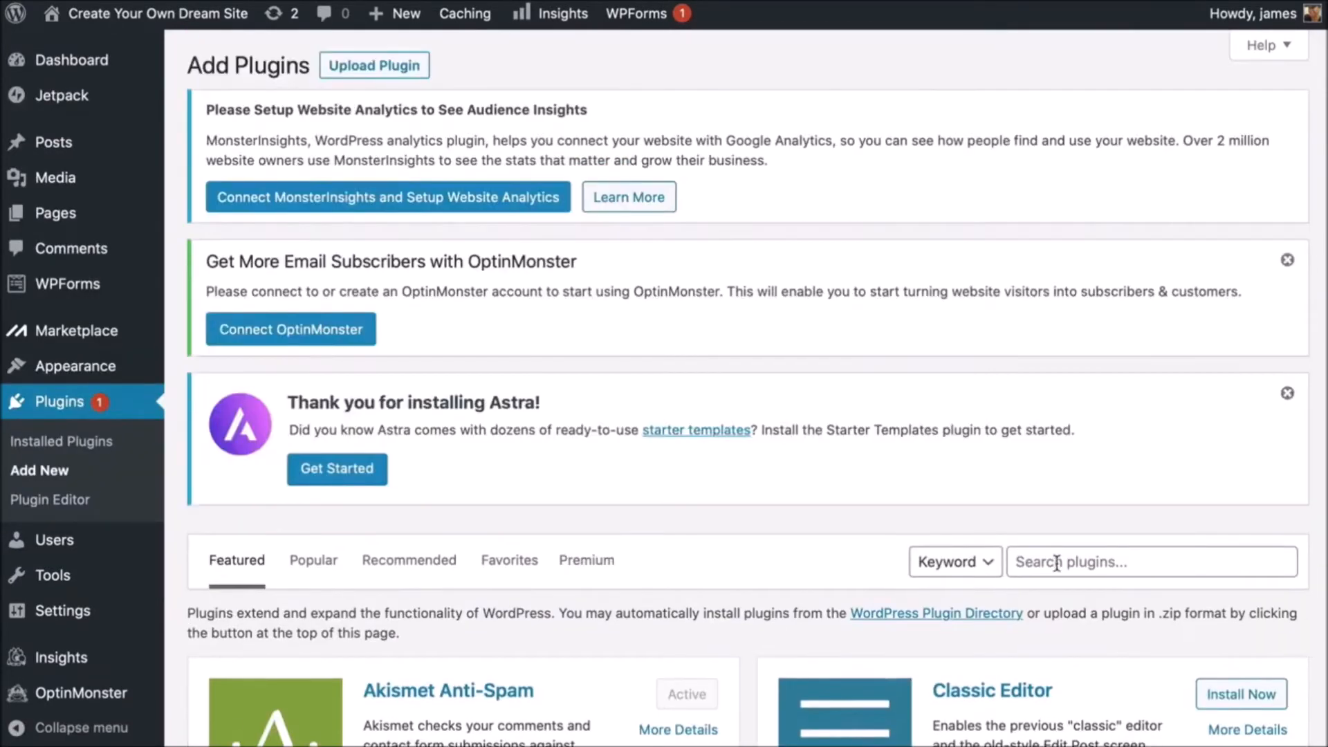
click(1017, 558)
text(astr)
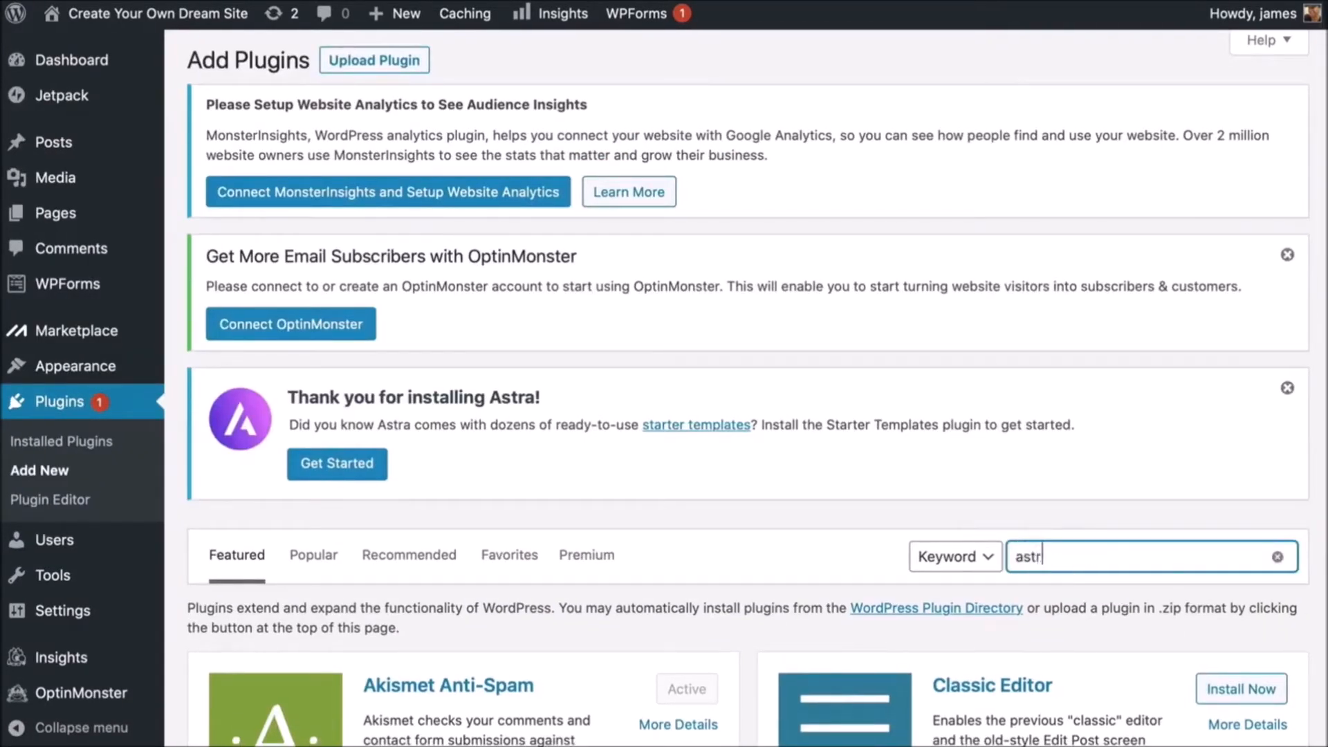
text(a starter sites)
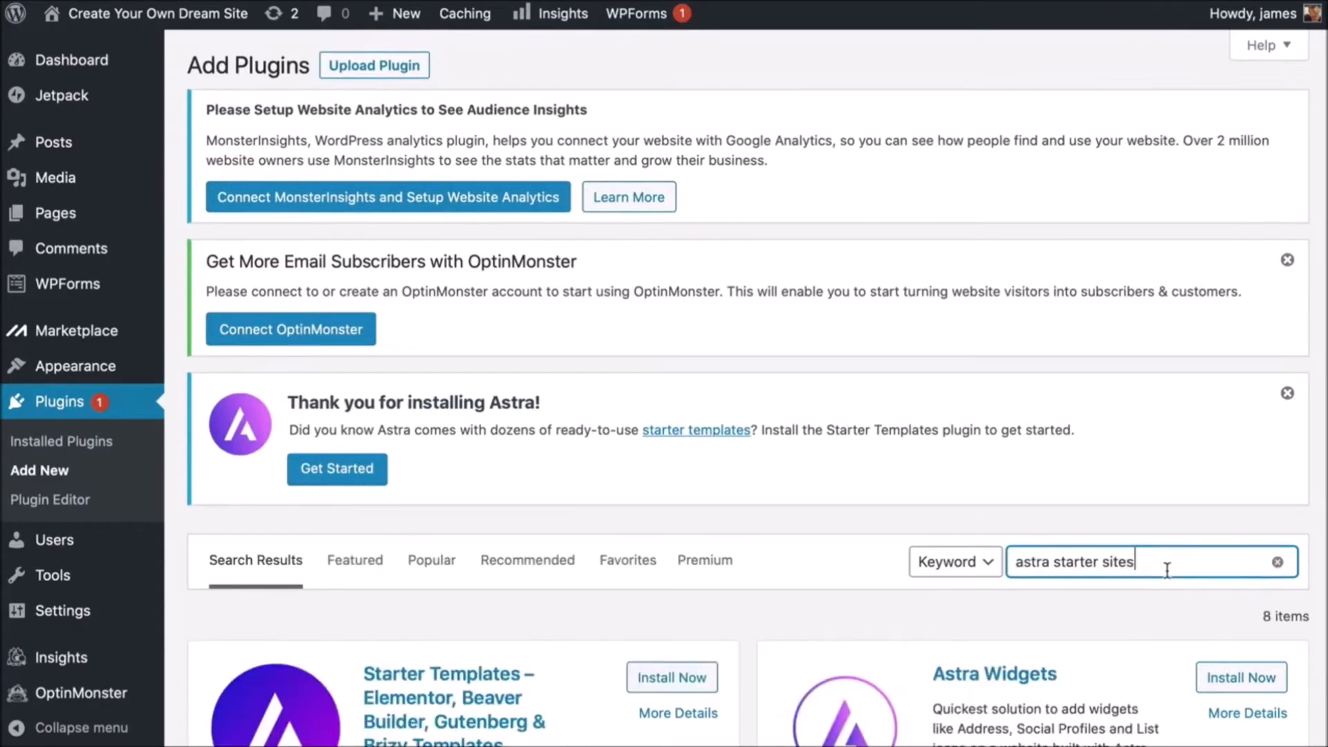
scroll(706, 563, down, 1)
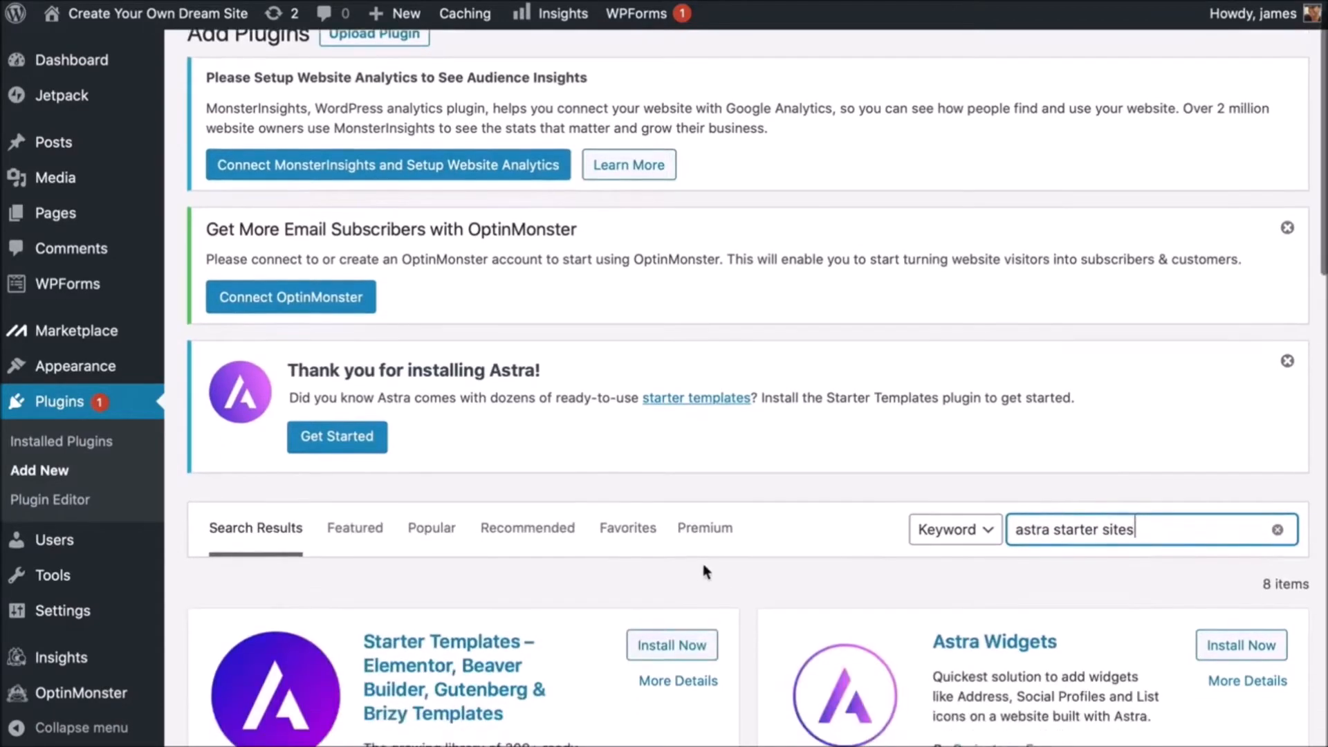
scroll(667, 609, down, 2)
click(666, 585)
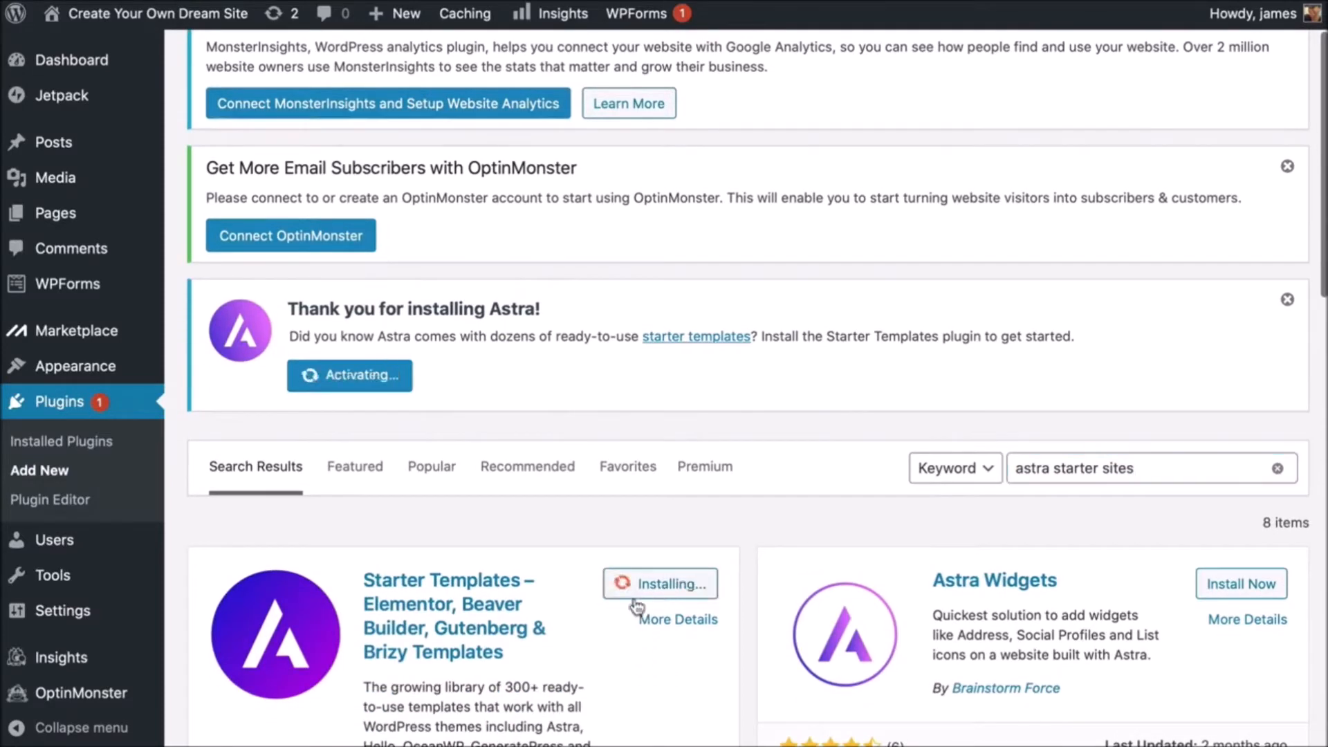
scroll(553, 596, down, 8)
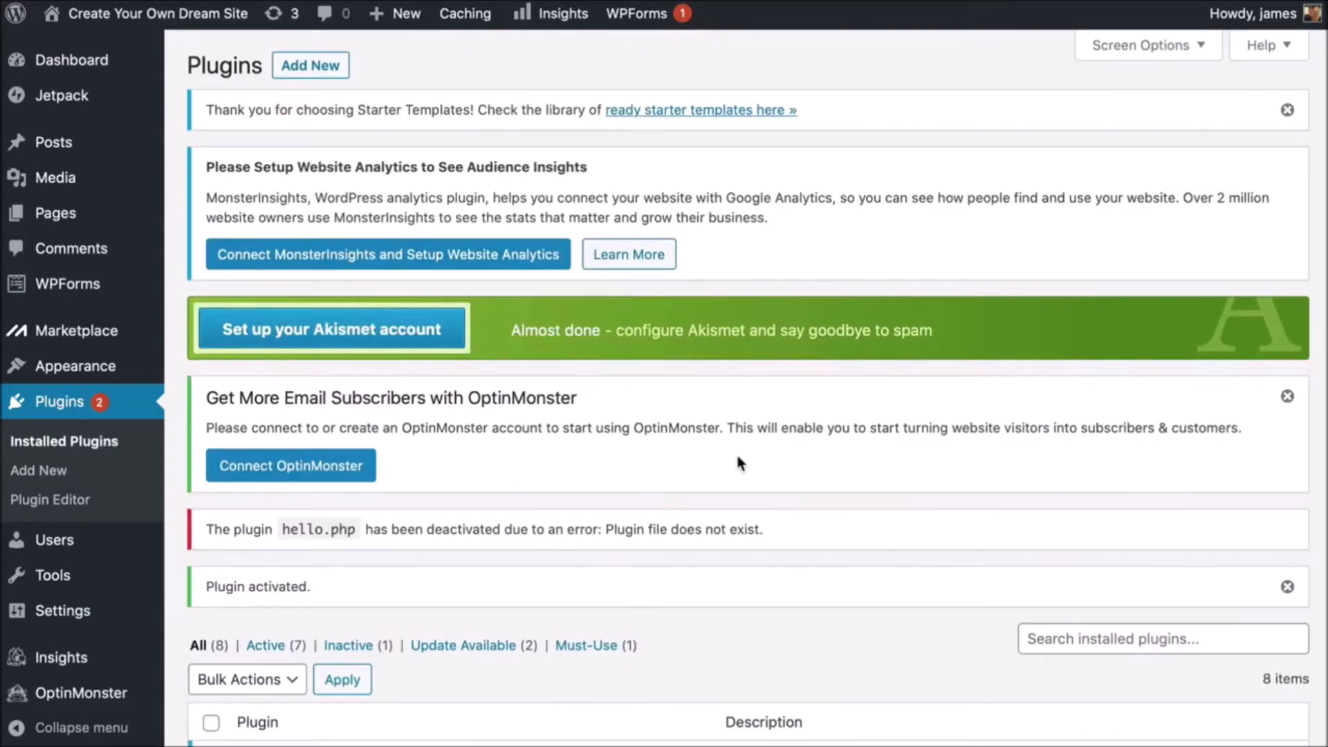
- Choose Elementor as the page builder in the Starter Templates getting-started dialog
mouse_move(105, 368)
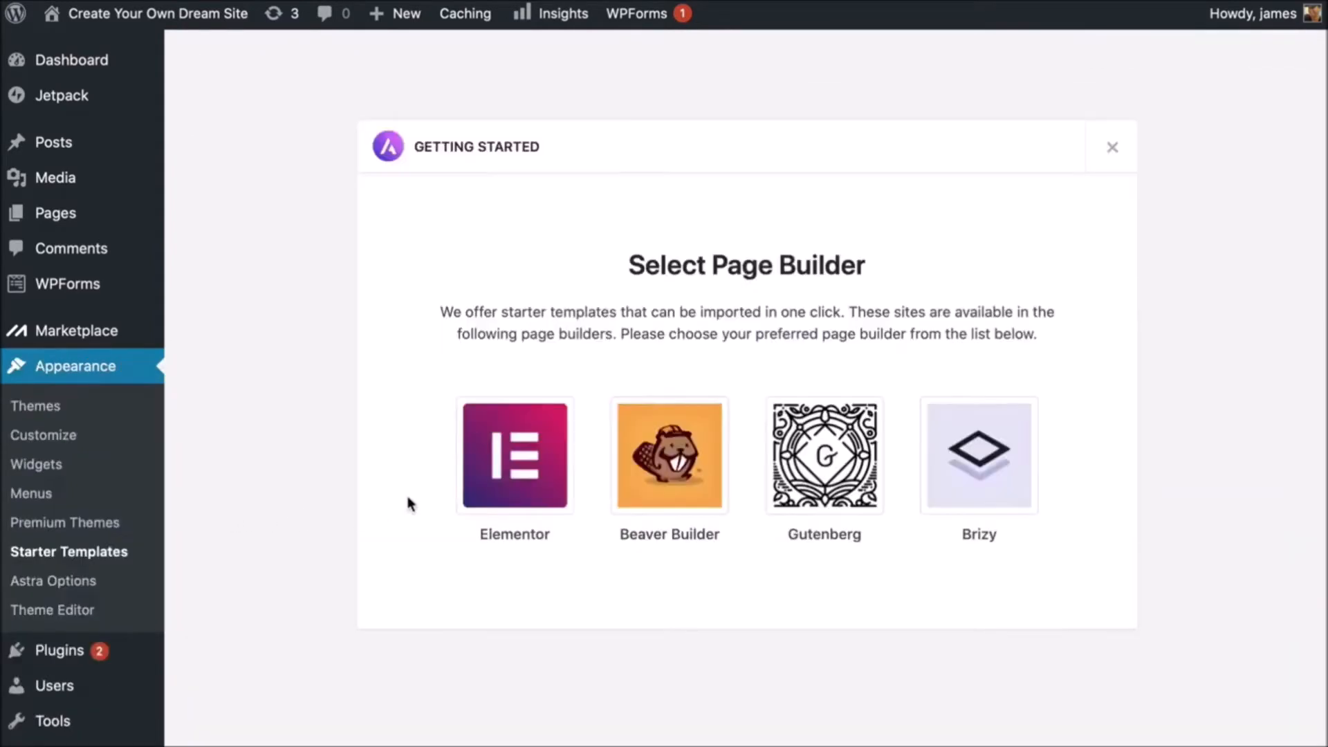
click(546, 479)
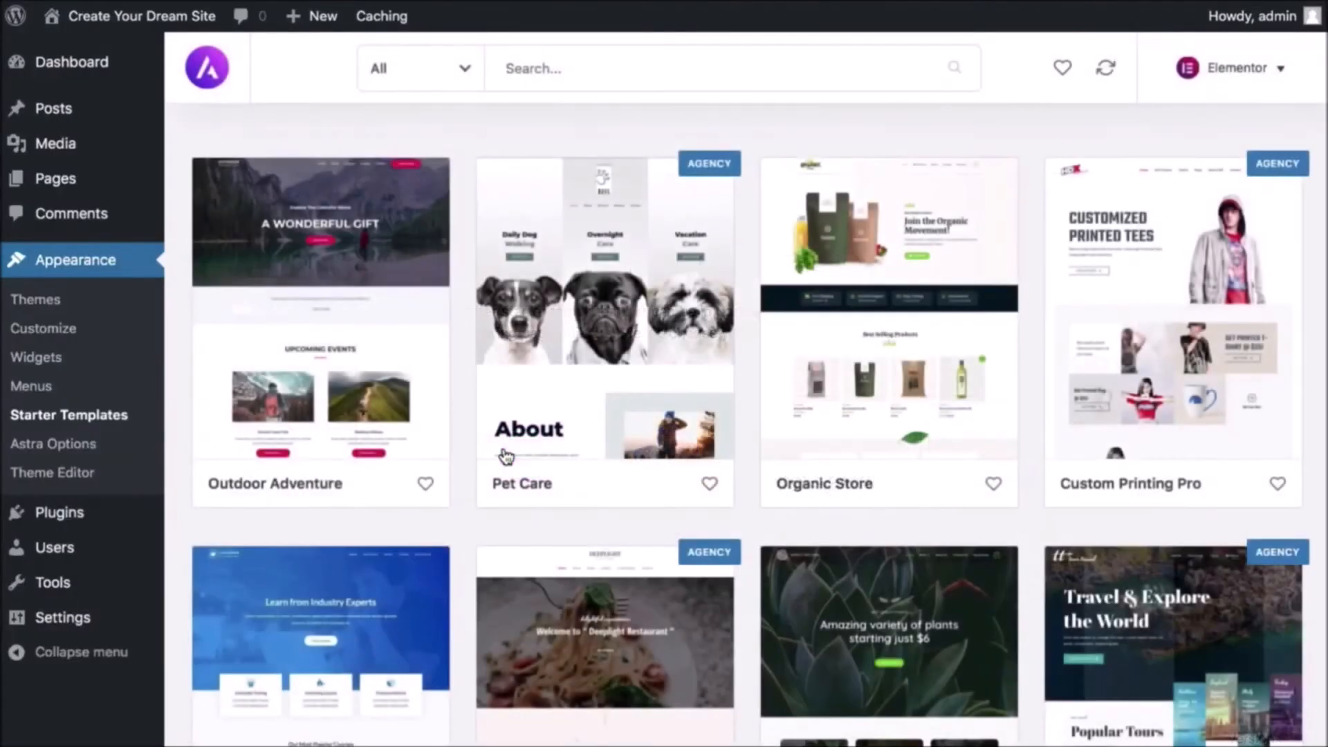
scroll(671, 328, down, 5)
scroll(671, 327, down, 15)
scroll(671, 327, down, 8)
scroll(671, 328, up, 3)
scroll(669, 327, up, 16)
scroll(669, 322, up, 10)
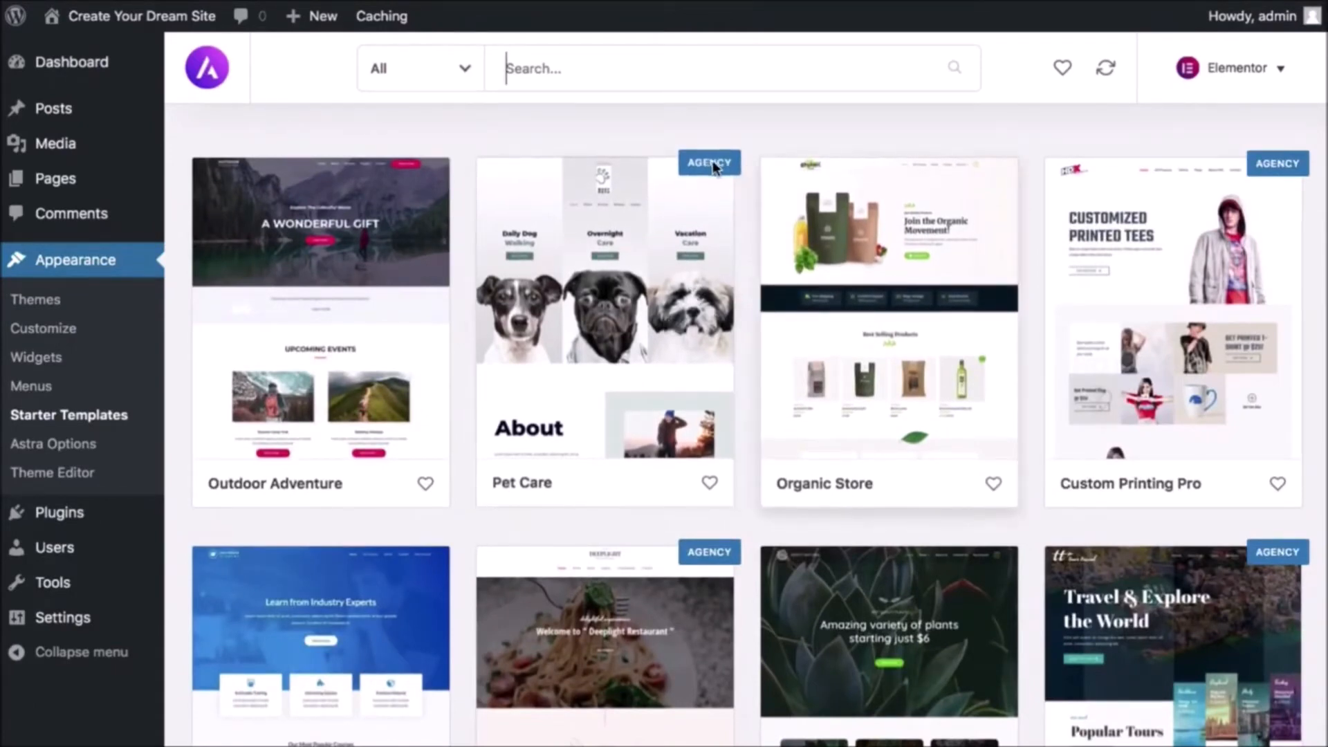
- Filter the template library to list only Free templates
click(465, 69)
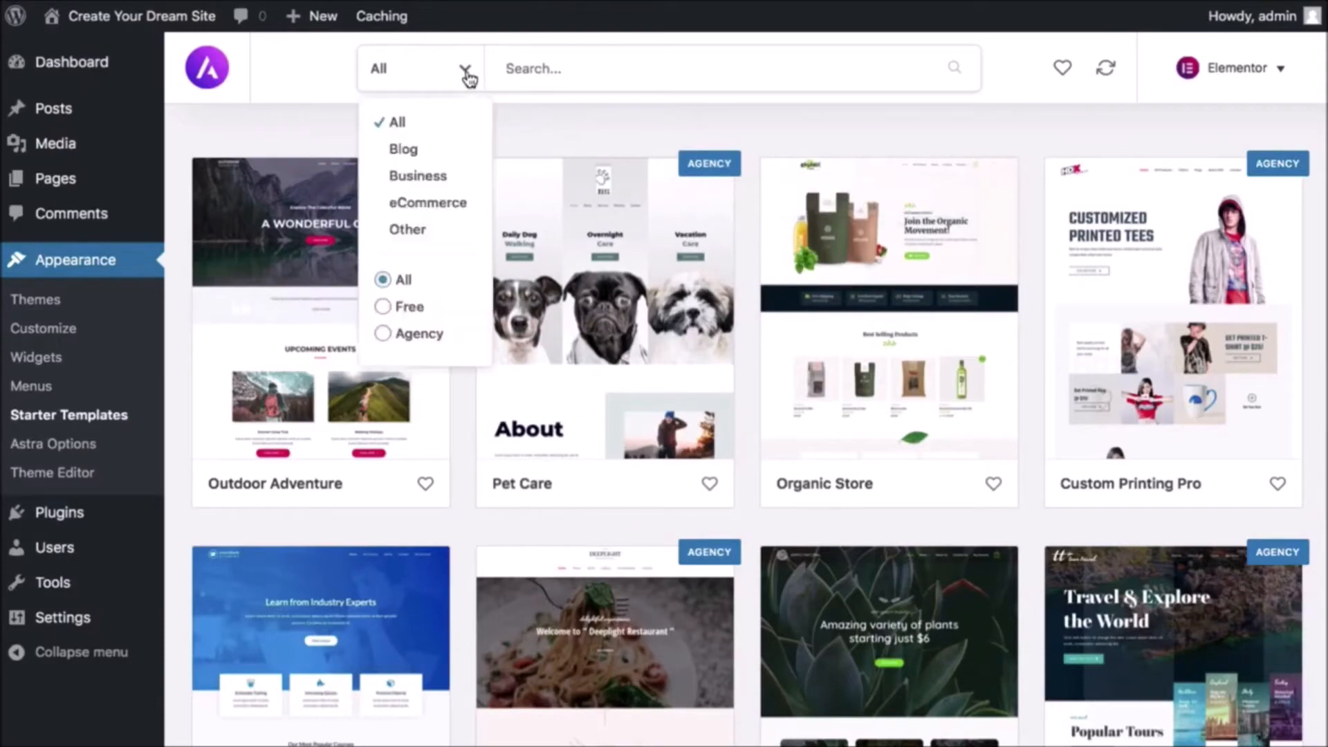
click(383, 307)
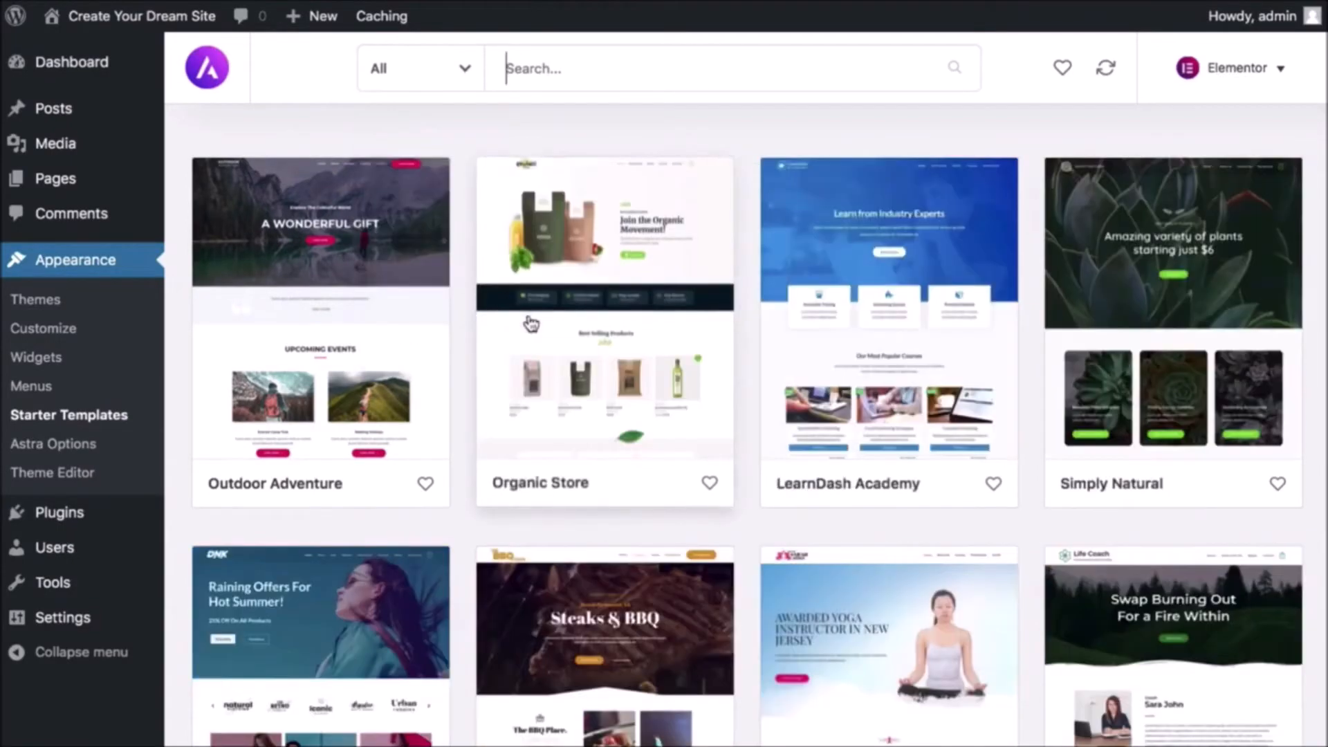
scroll(529, 323, down, 10)
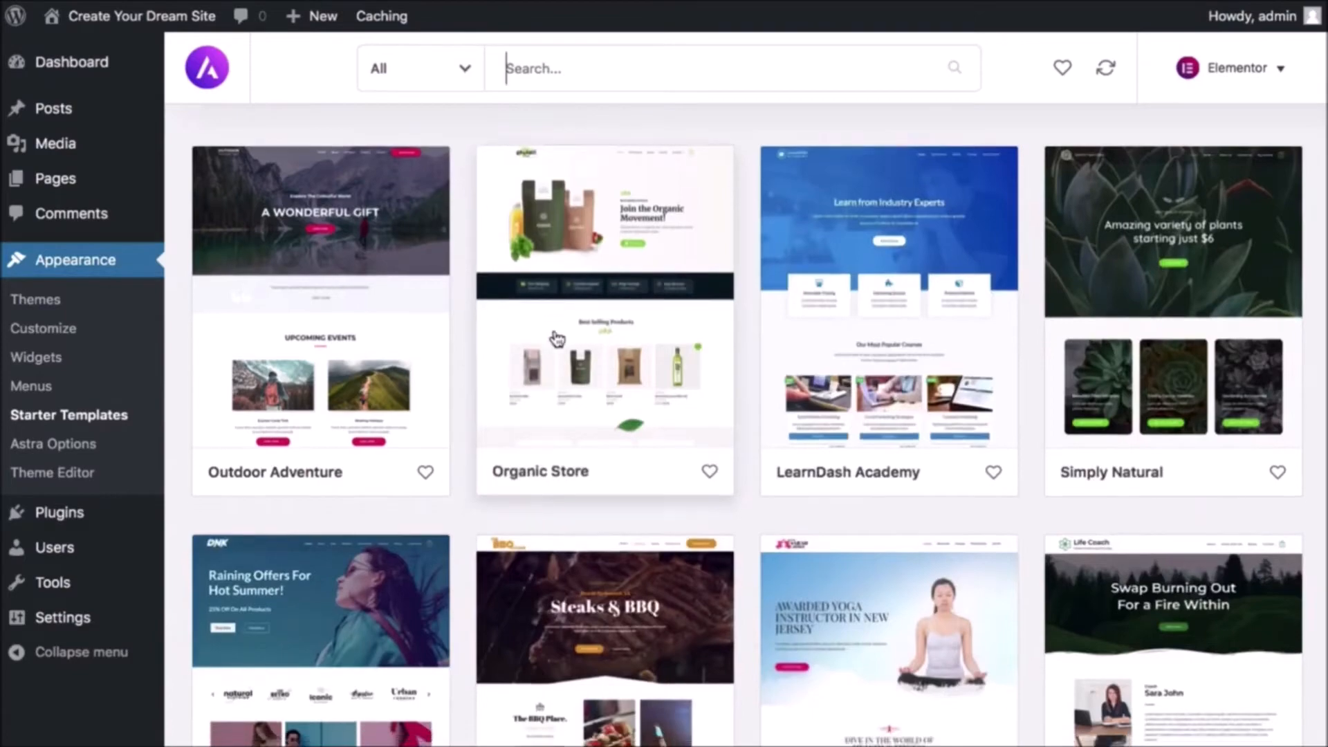
scroll(559, 339, down, 13)
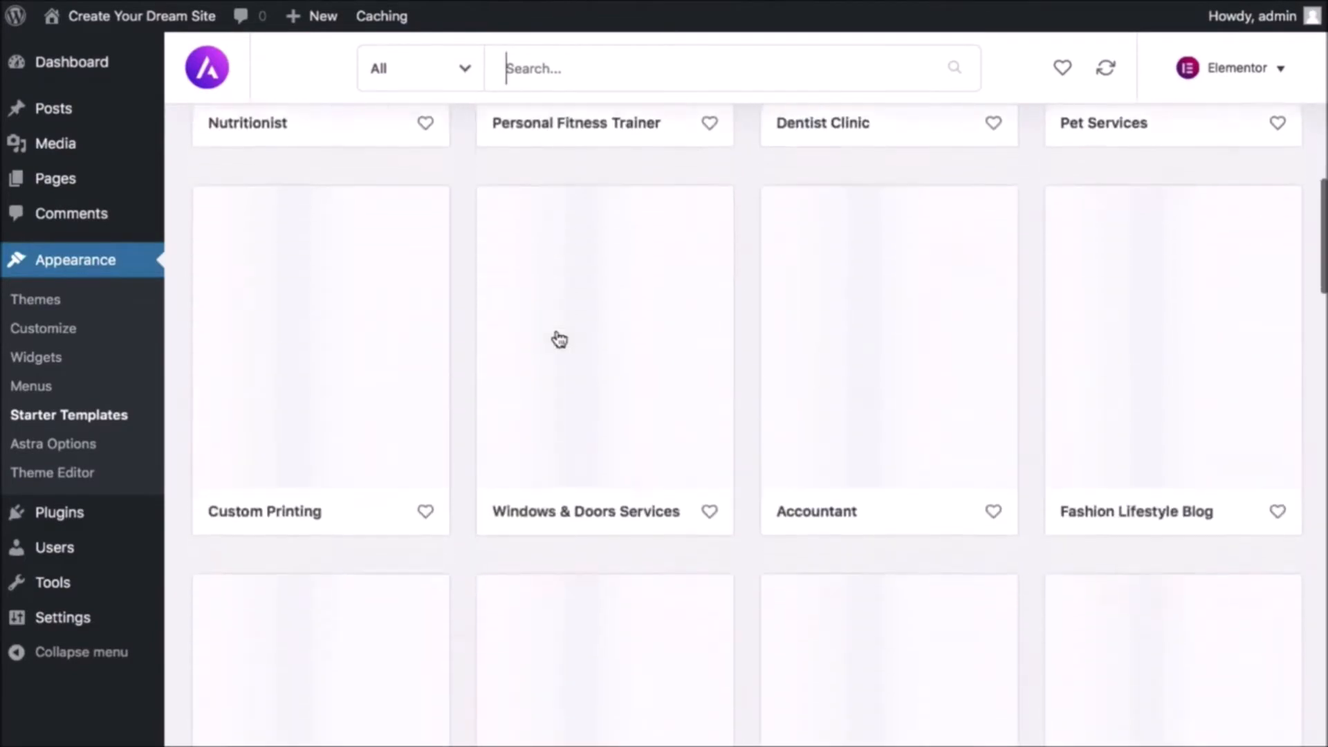
scroll(559, 339, up, 6)
scroll(559, 339, up, 6)
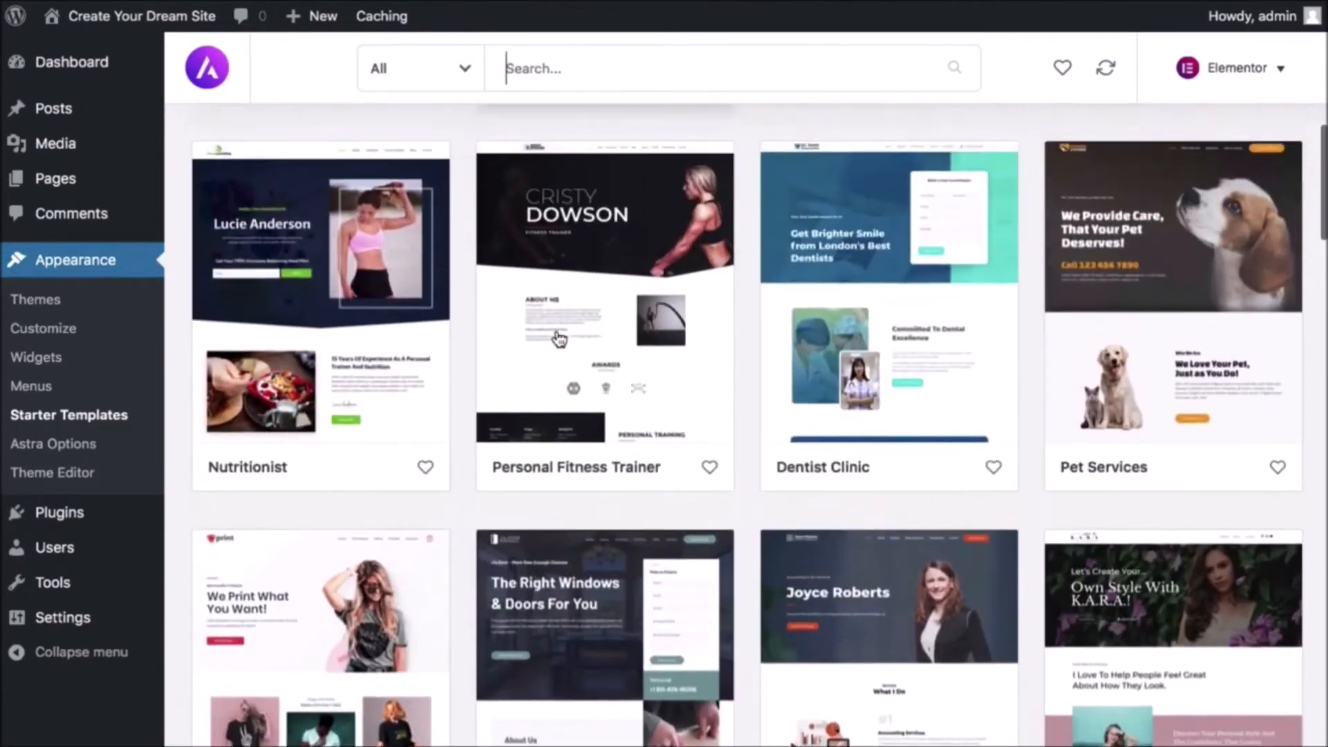
scroll(557, 338, up, 5)
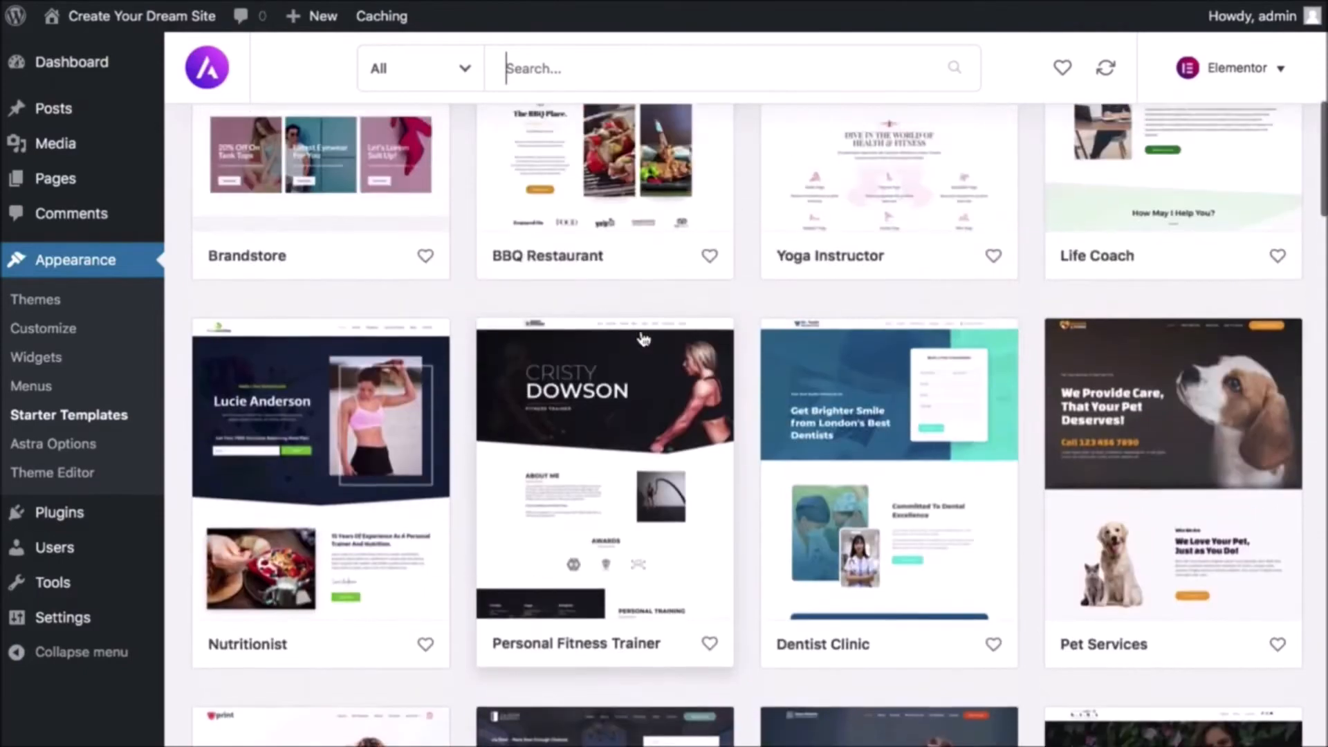
scroll(646, 338, down, 2)
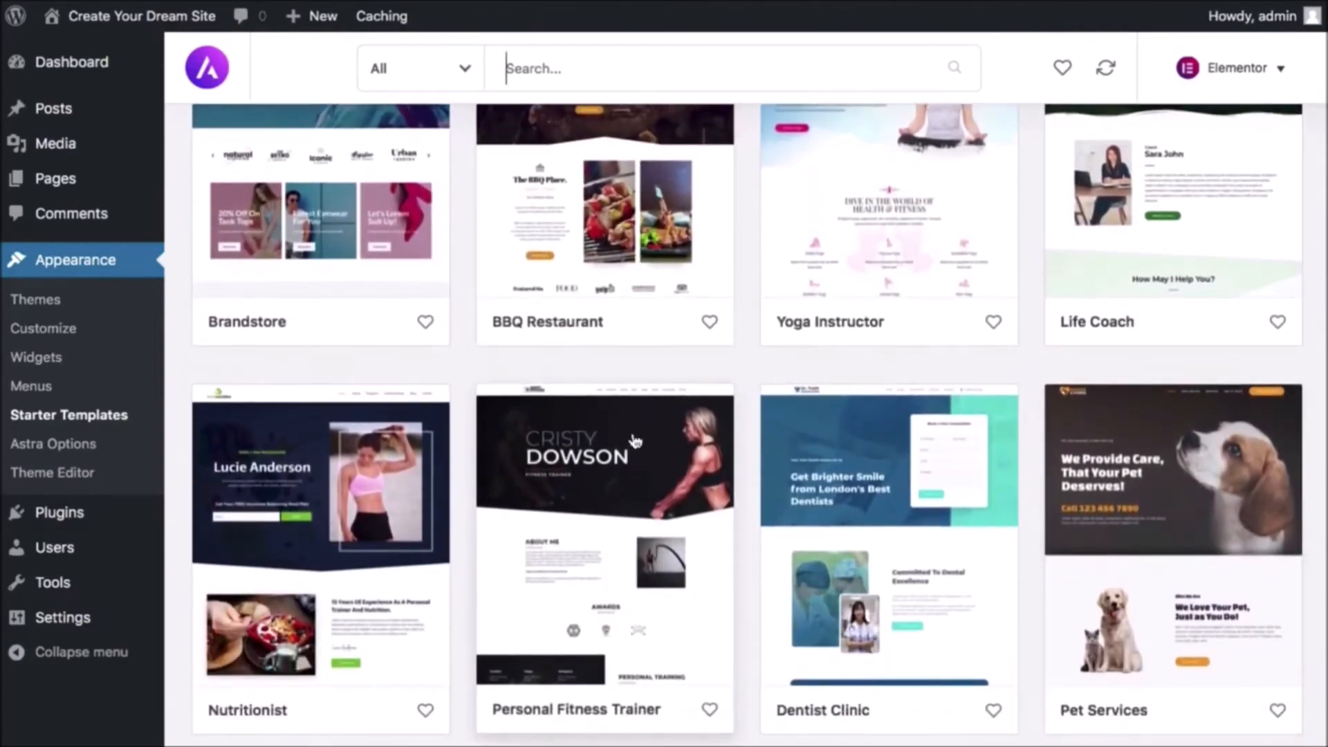
- Open the Digital Agency card from the Starter Templates grid
scroll(635, 441, up, 6)
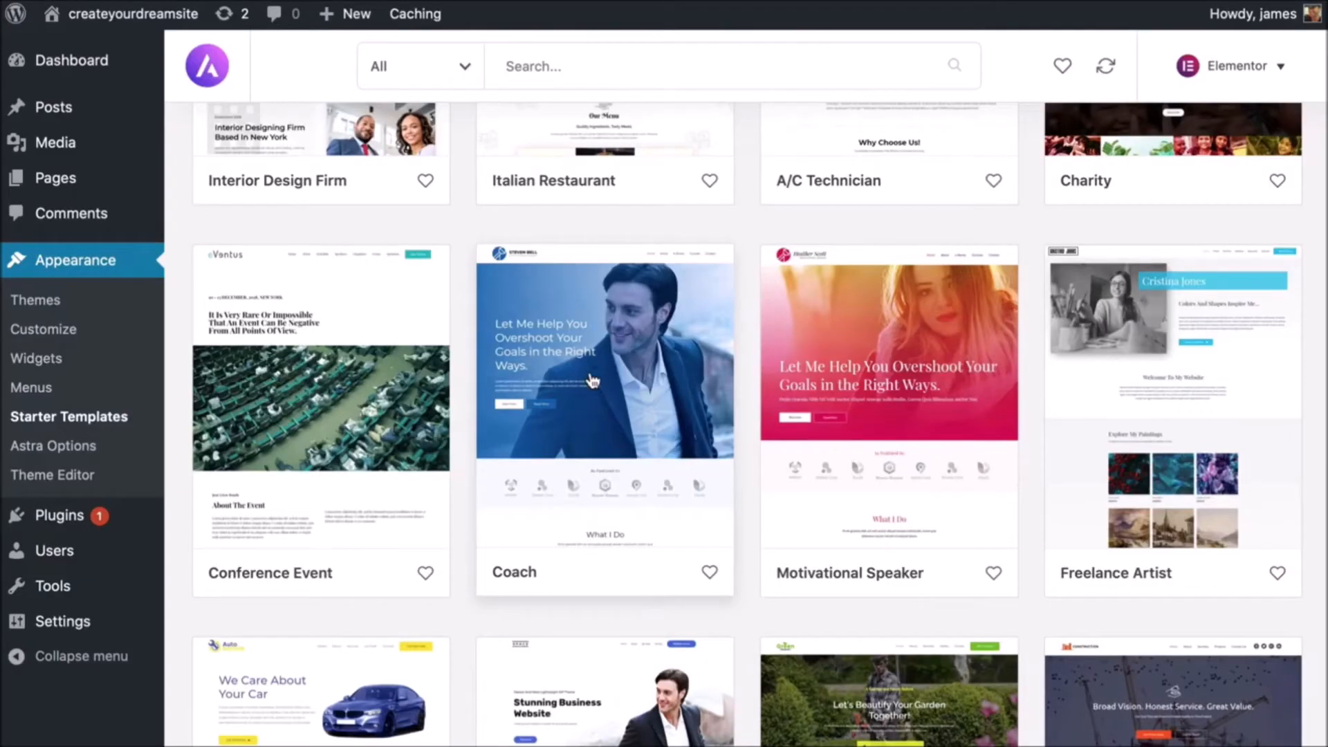
scroll(592, 380, down, 5)
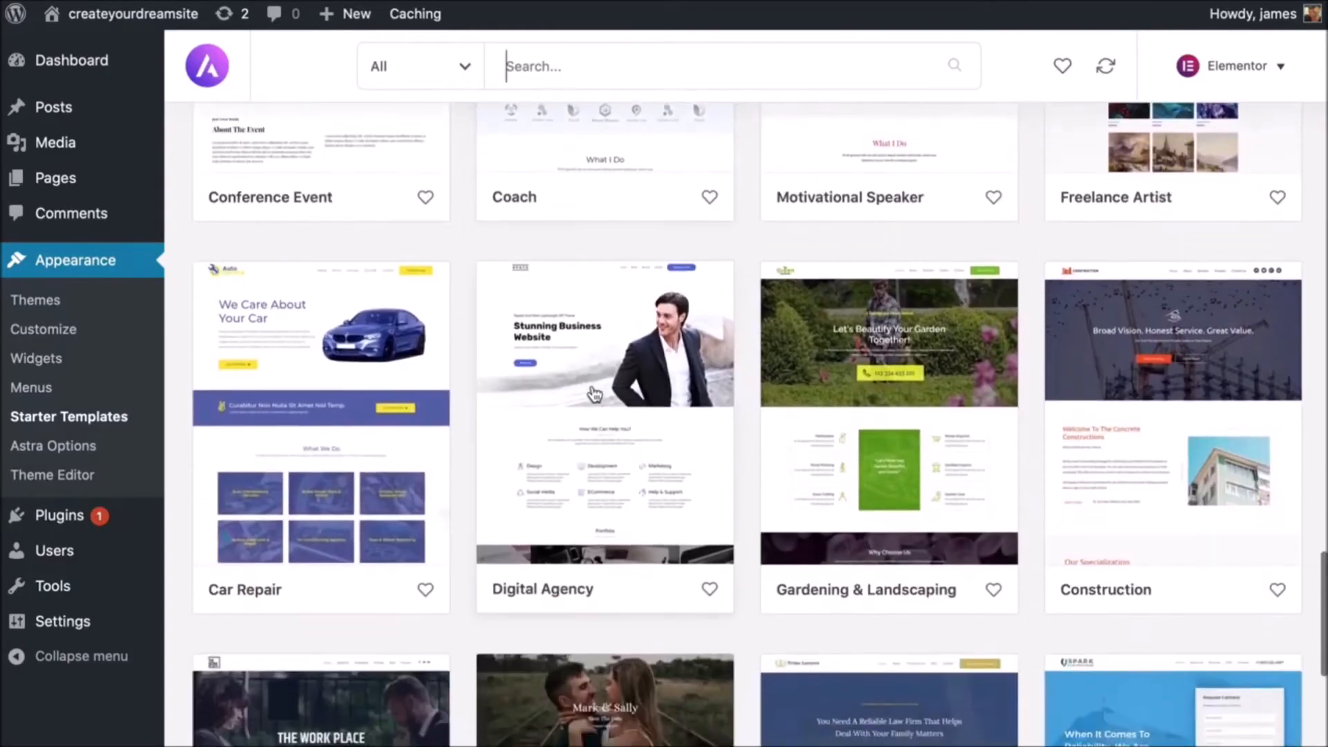
click(594, 393)
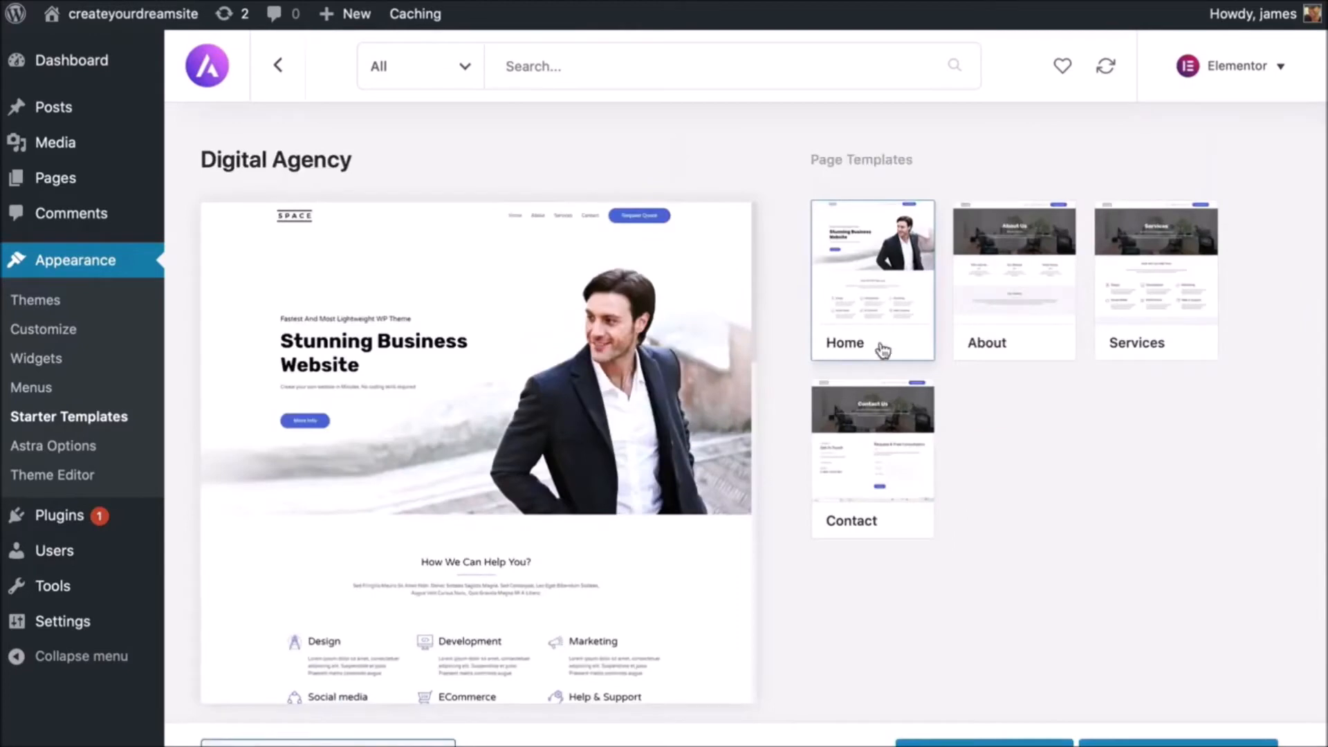
- Preview the About, Services, Contact and Home designs, then choose Import Complete Site
click(975, 303)
click(1117, 305)
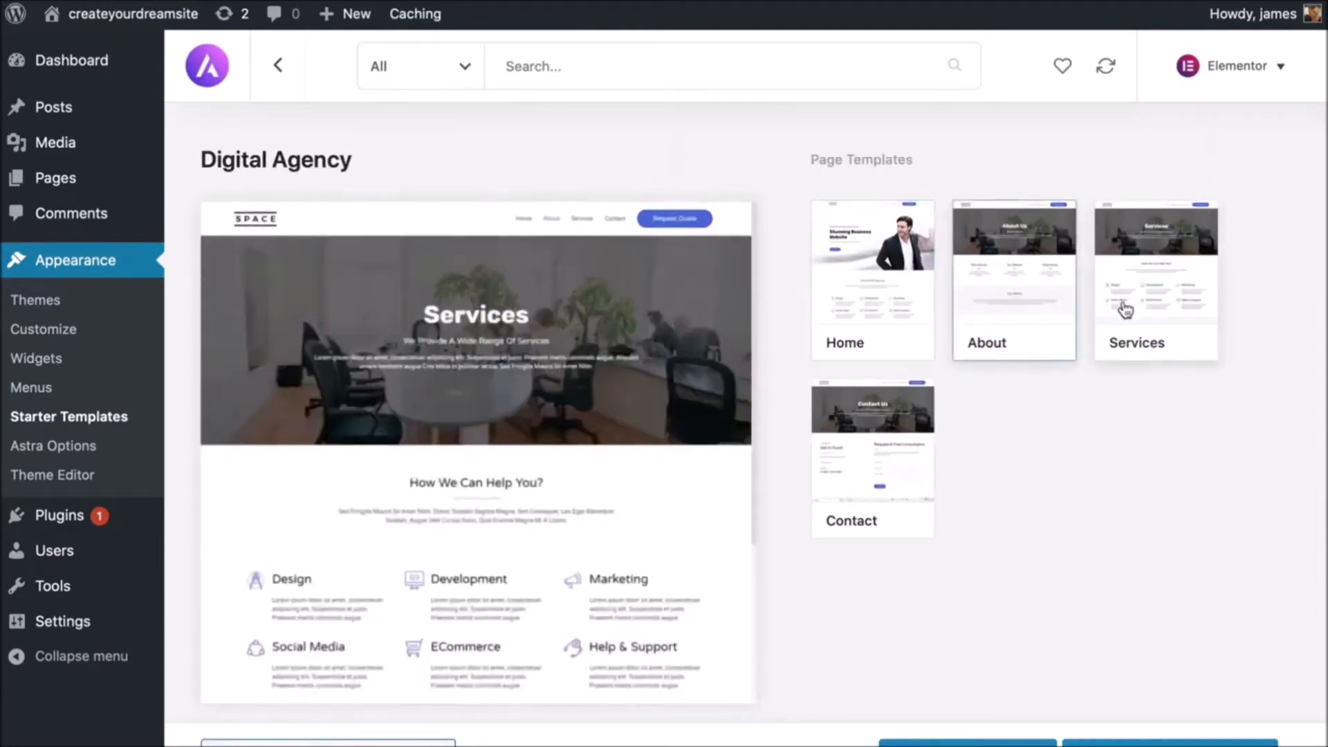
click(898, 425)
click(844, 289)
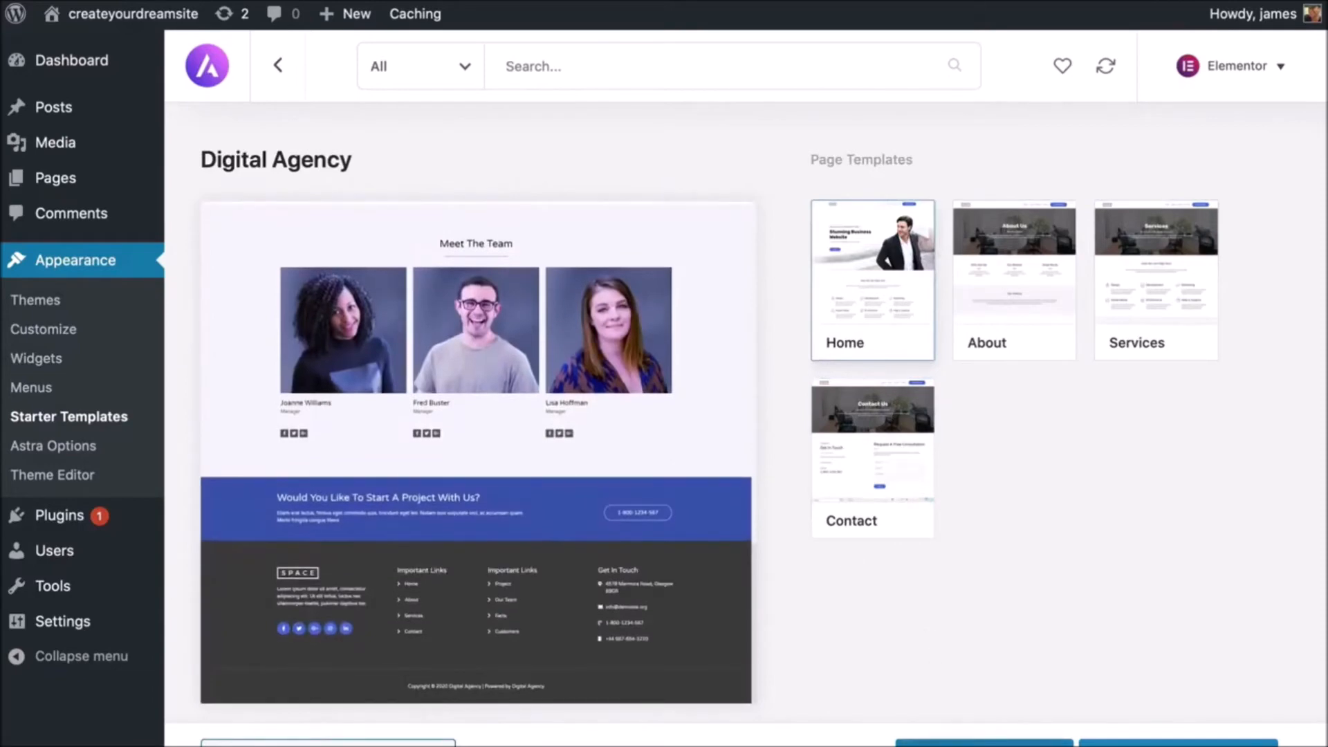
click(985, 744)
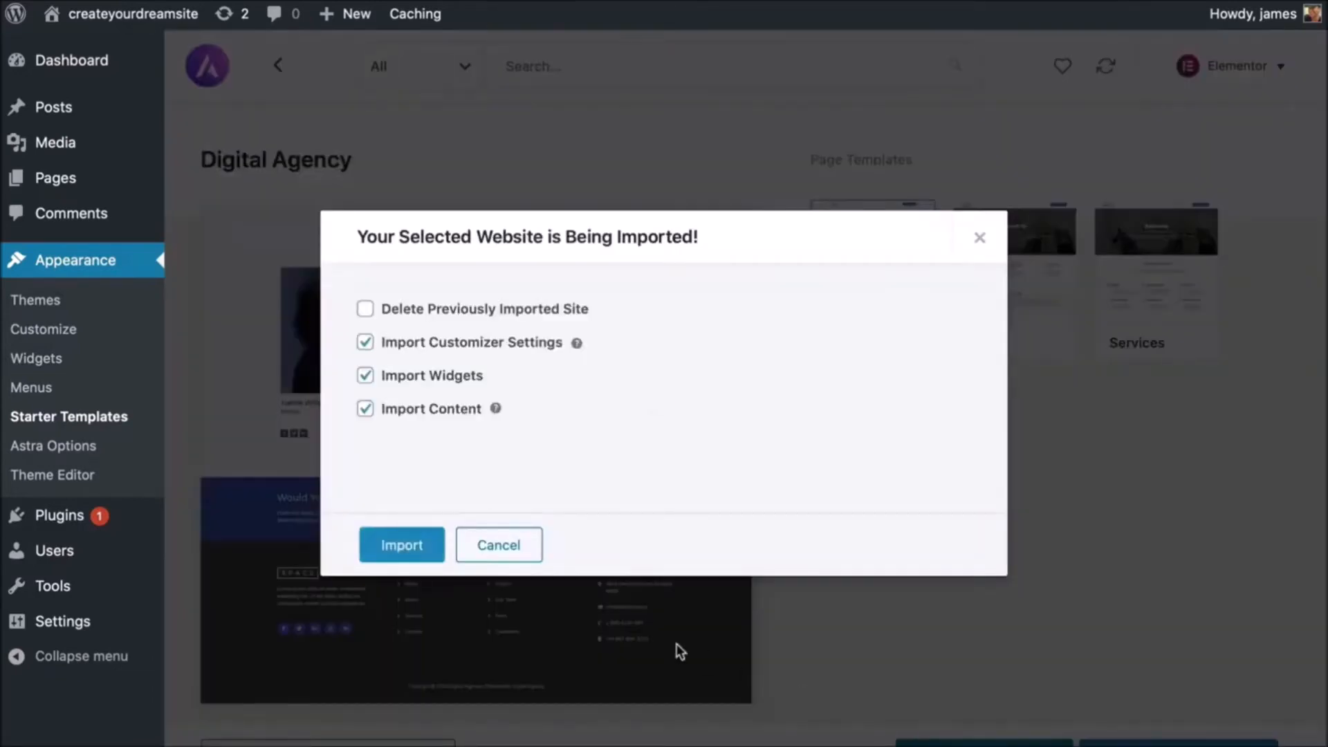
- Import the Digital Agency site and view its 'Stunning Business Website' homepage
click(416, 557)
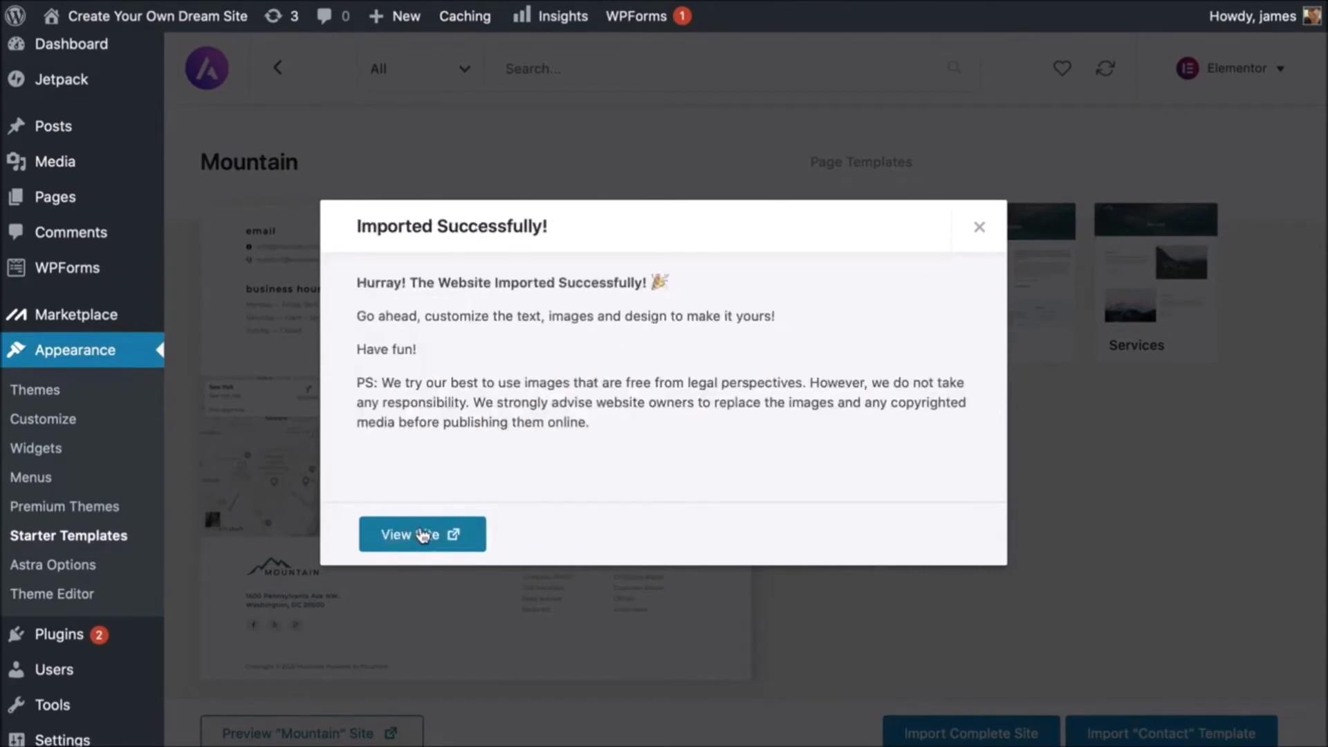
click(424, 535)
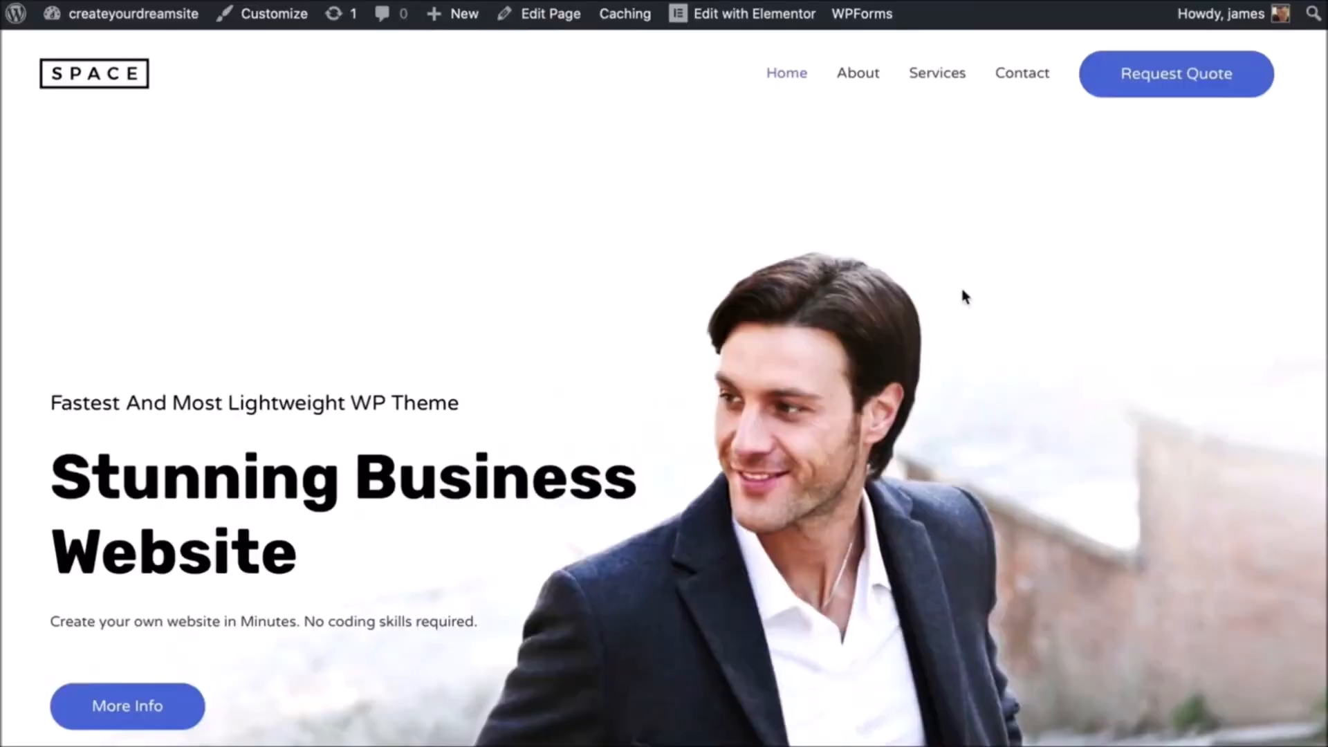
scroll(963, 296, down, 5)
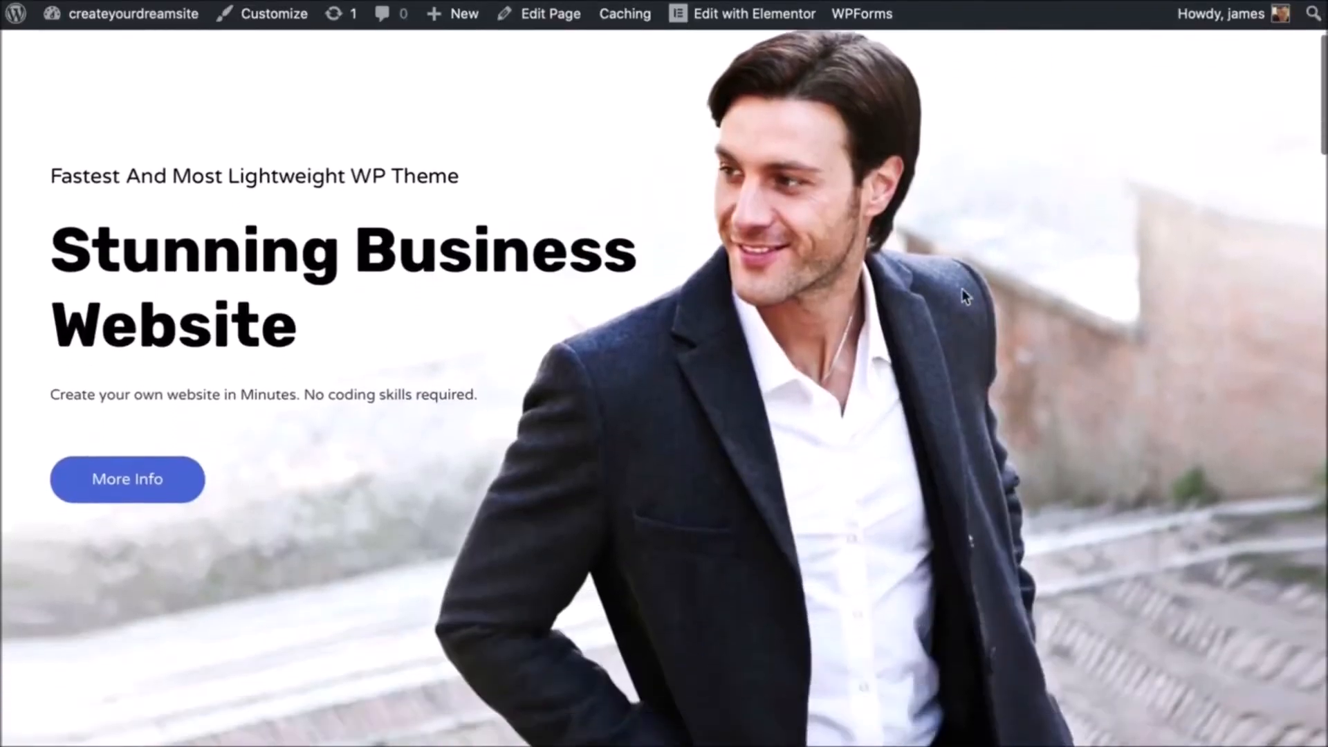
scroll(961, 289, down, 10)
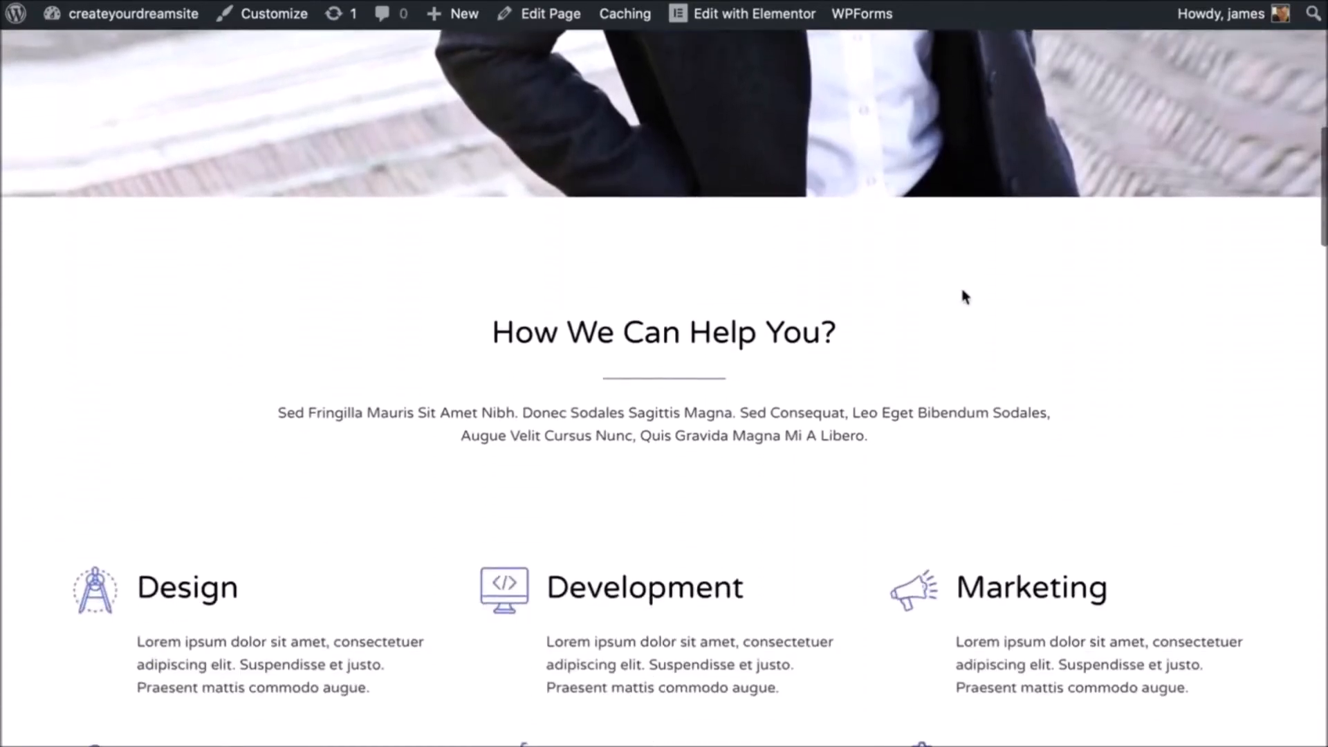
scroll(965, 296, down, 12)
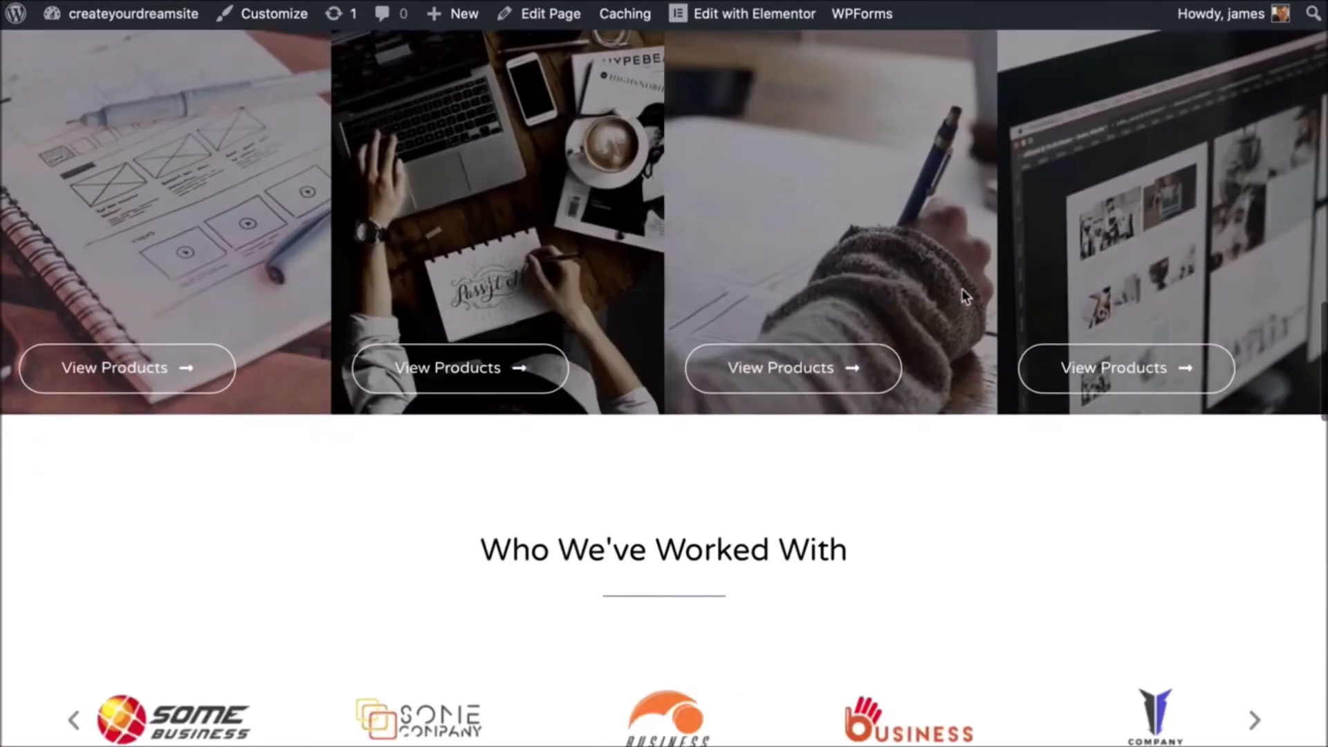
scroll(965, 296, down, 20)
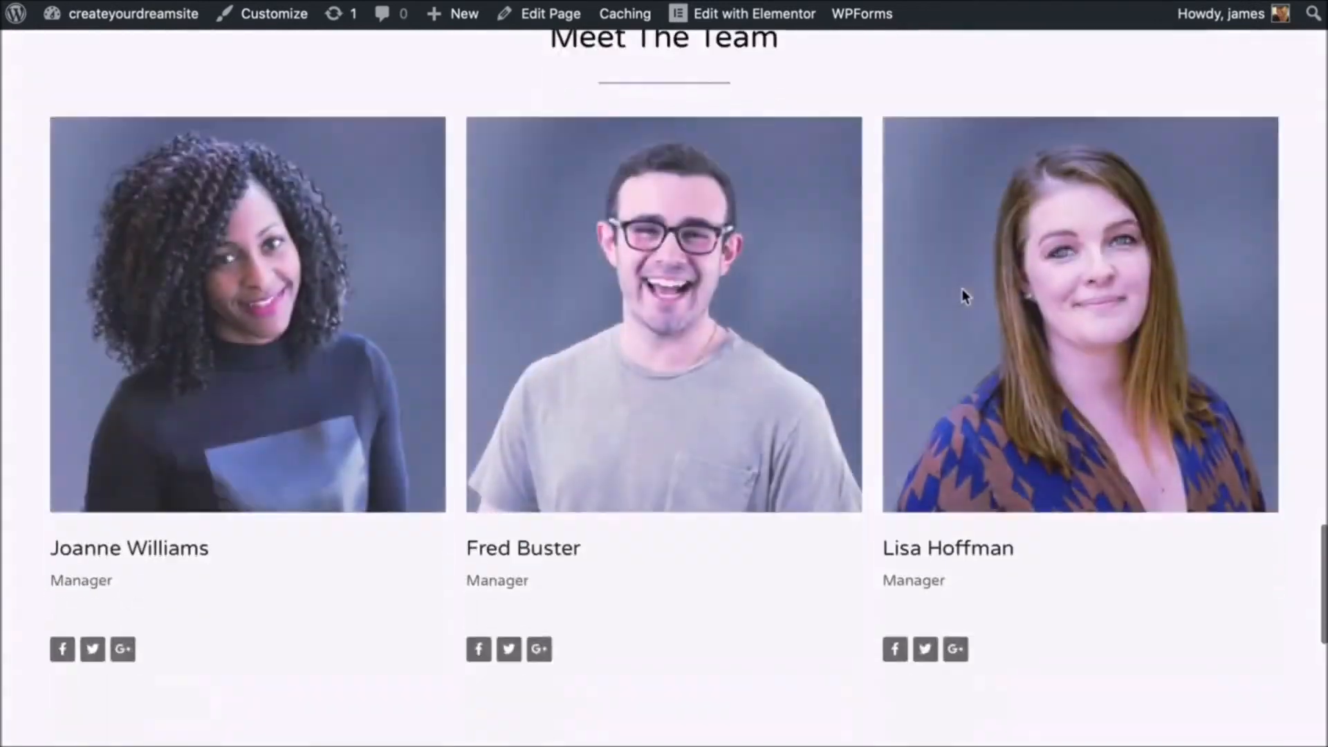
scroll(964, 296, up, 20)
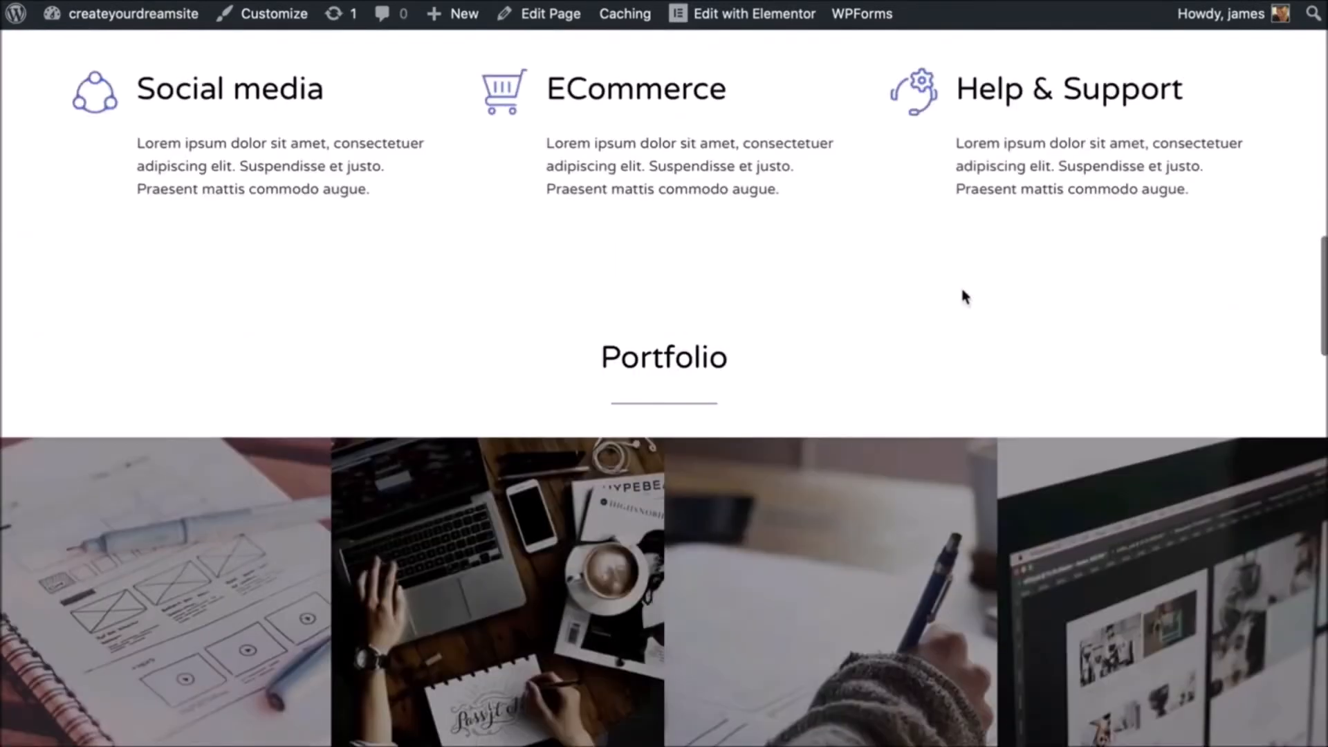
scroll(964, 294, up, 8)
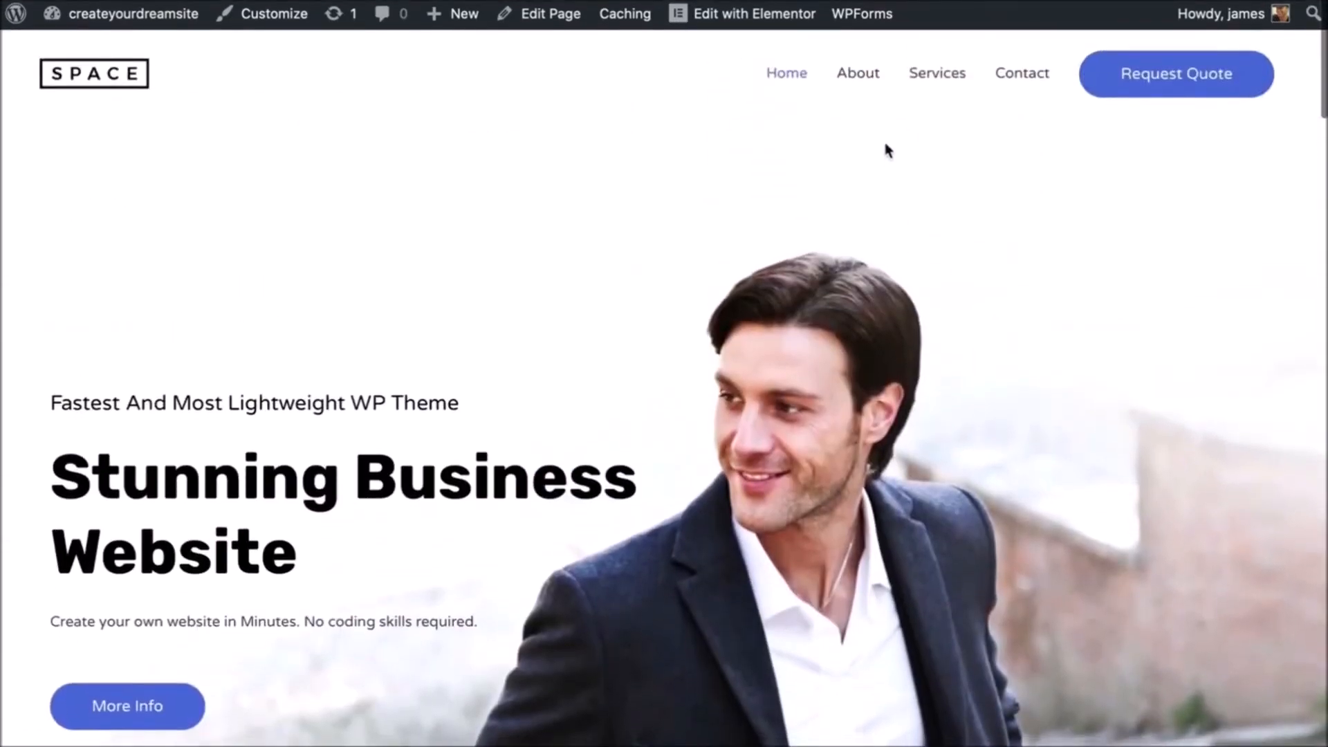
click(875, 83)
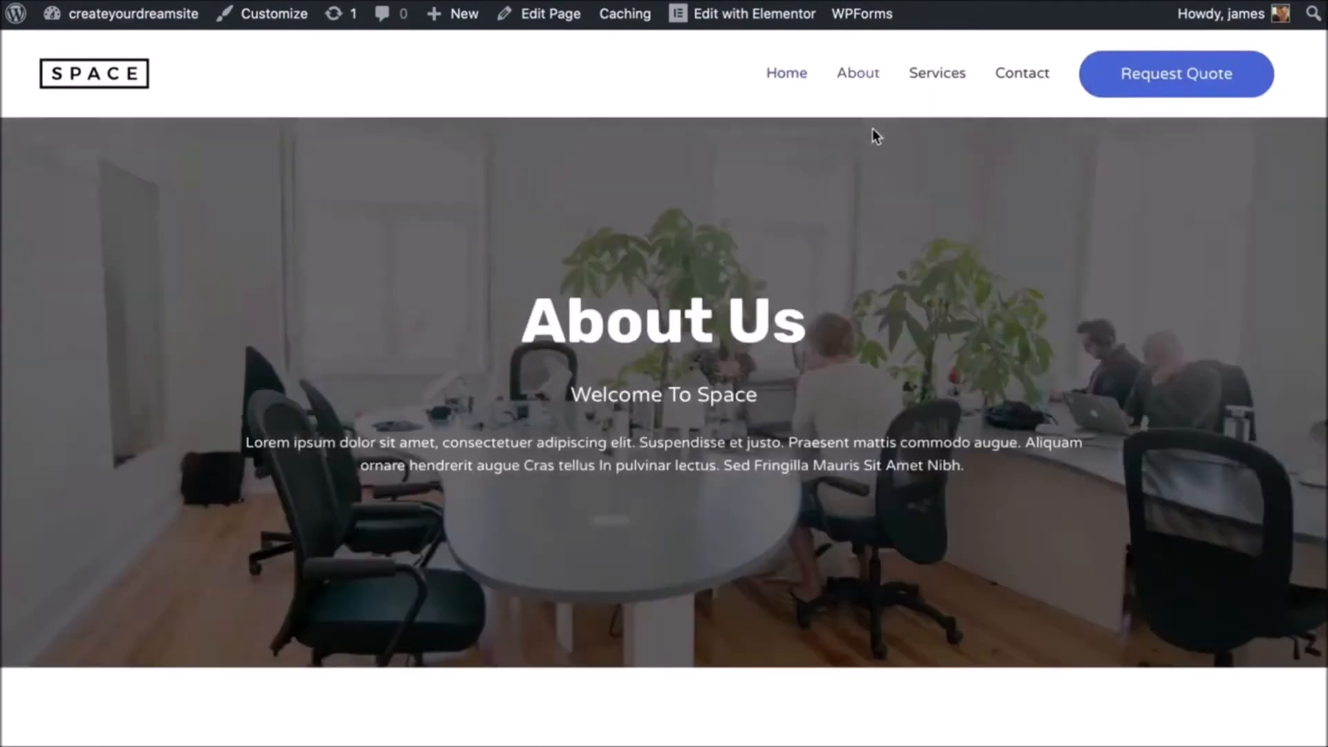
scroll(873, 133, down, 5)
scroll(873, 133, down, 20)
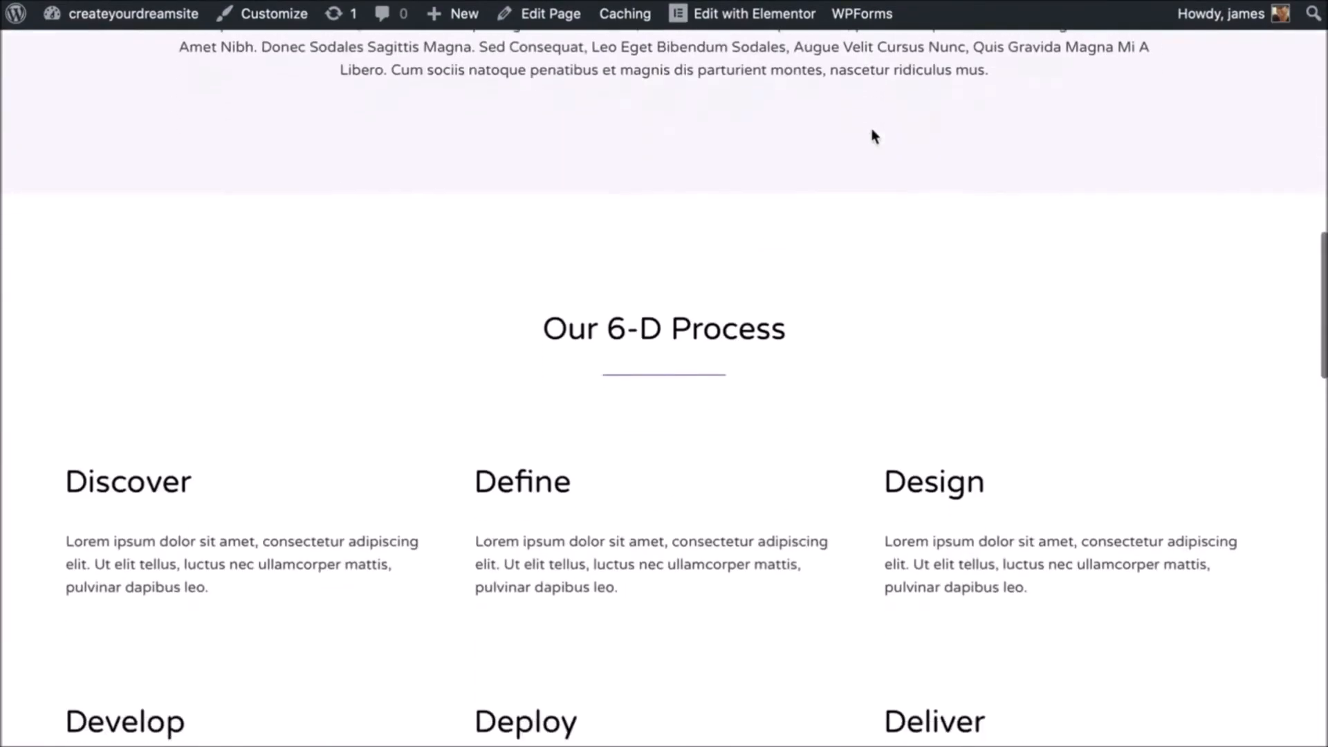
scroll(873, 134, down, 12)
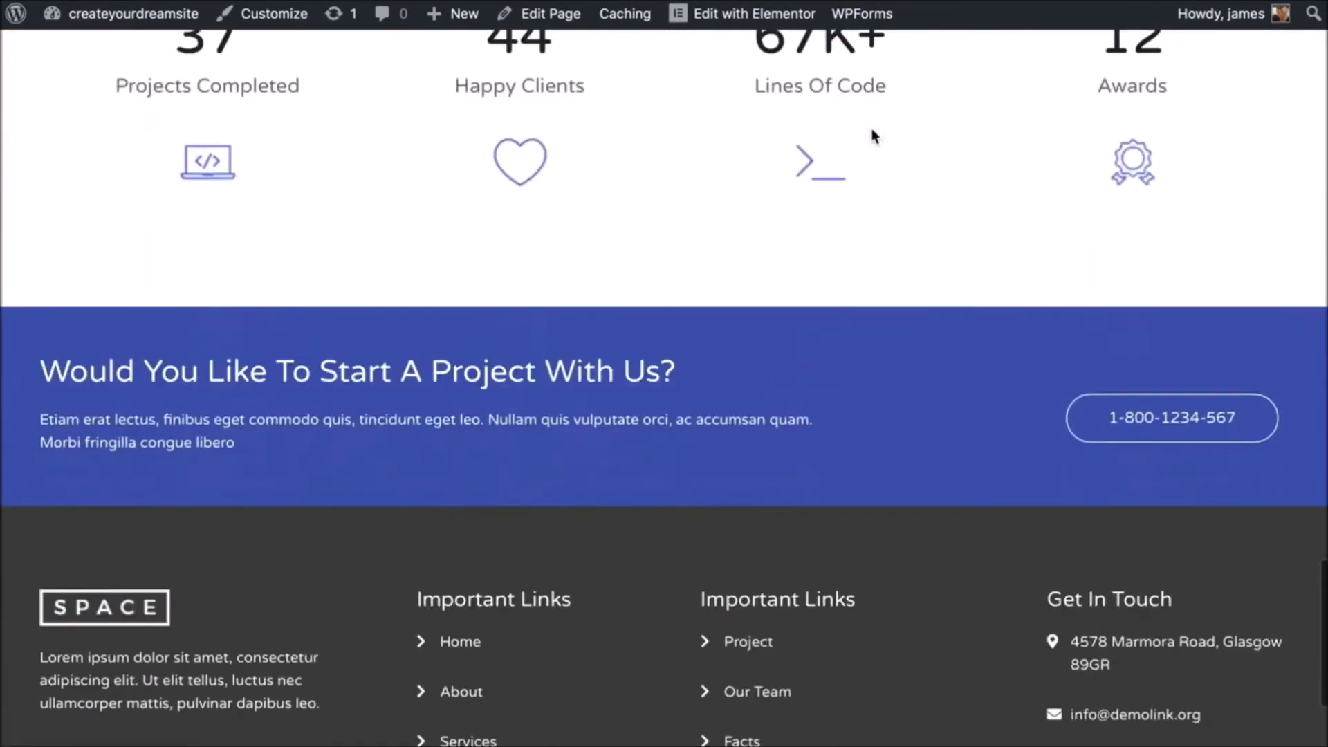
scroll(872, 135, up, 20)
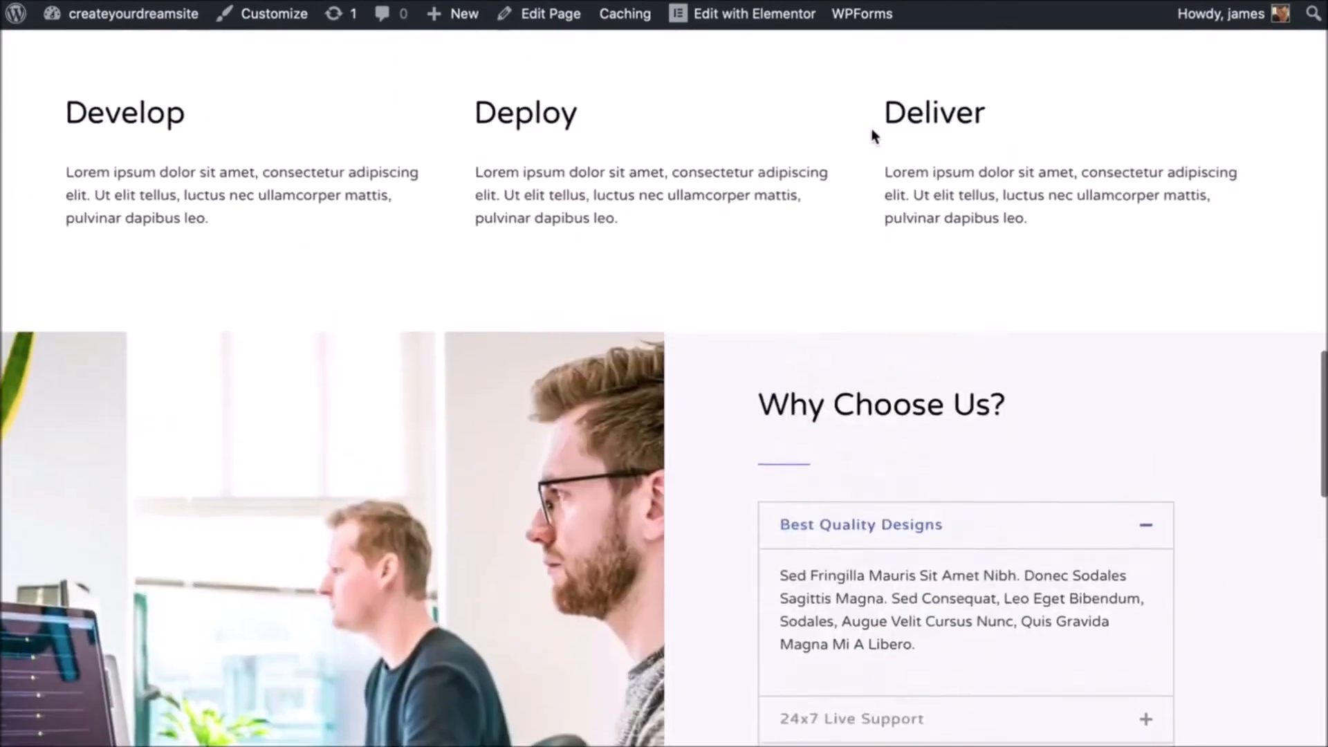
scroll(871, 132, up, 12)
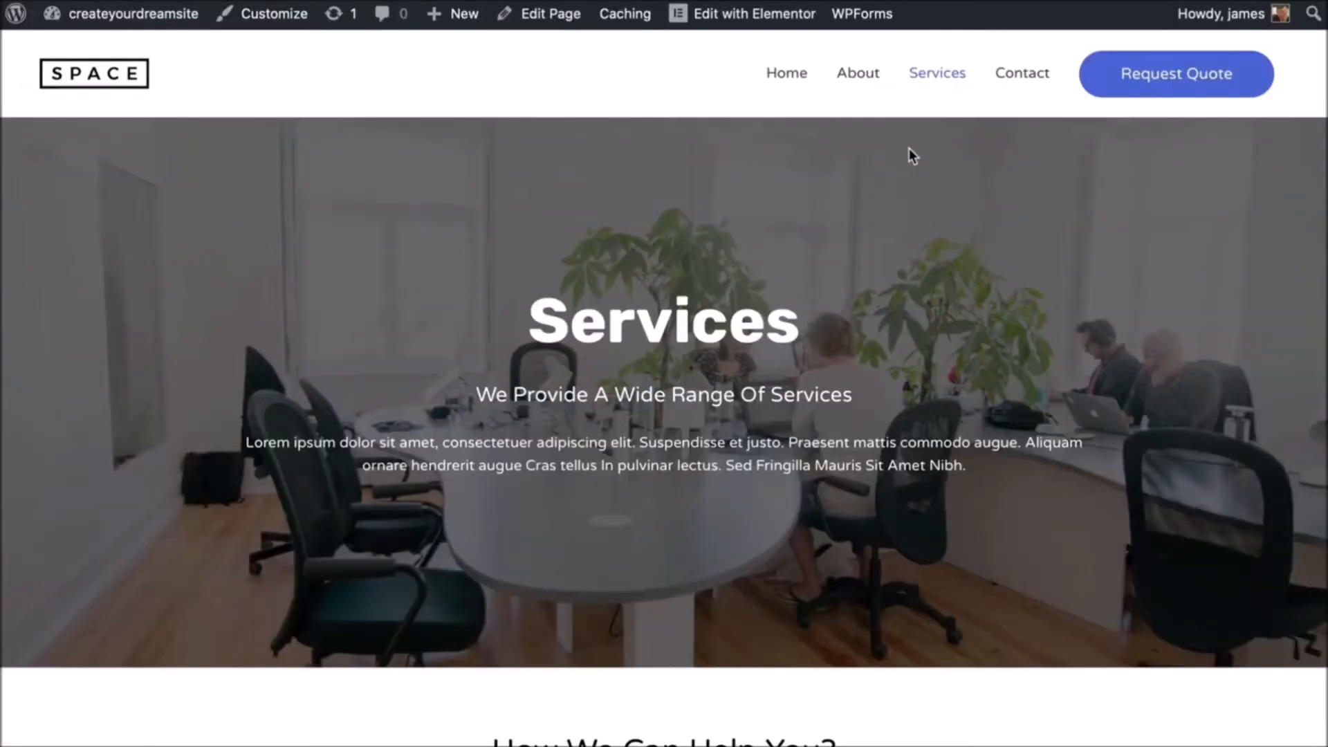
scroll(909, 148, down, 2)
scroll(909, 148, down, 15)
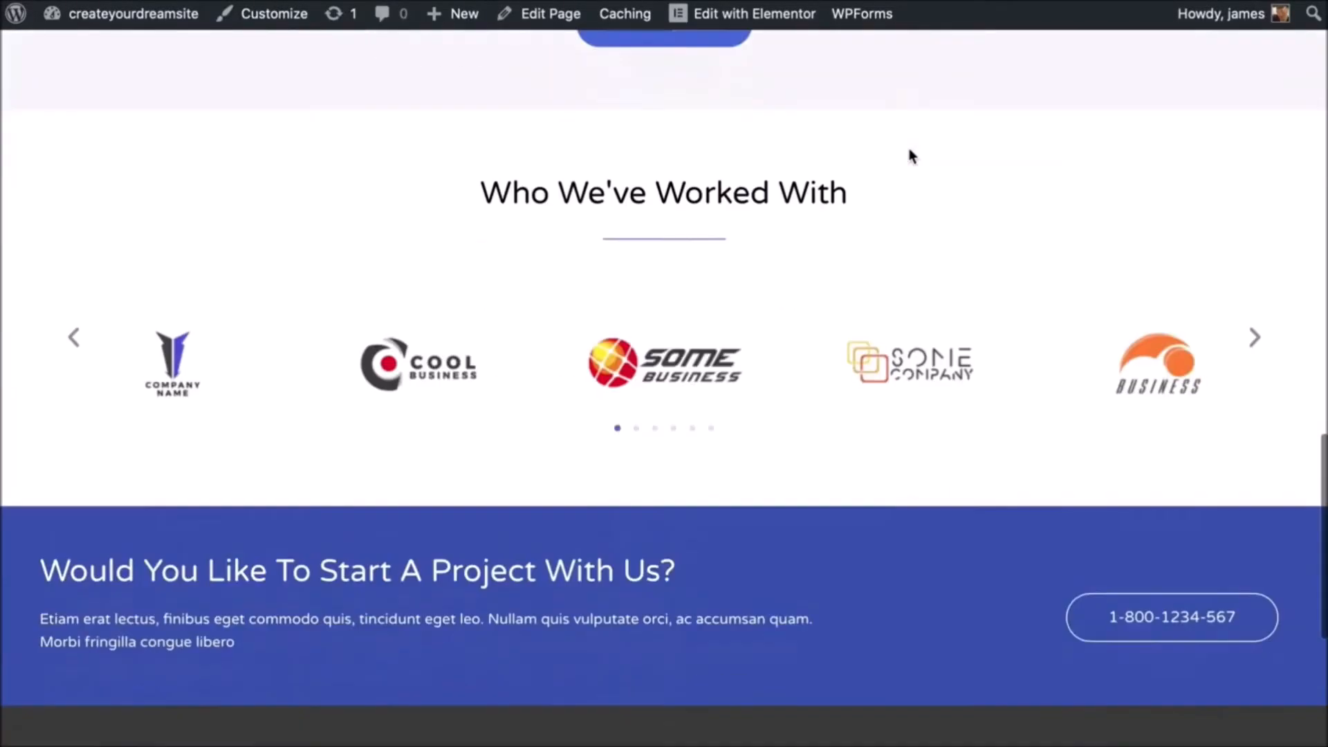
scroll(908, 148, up, 15)
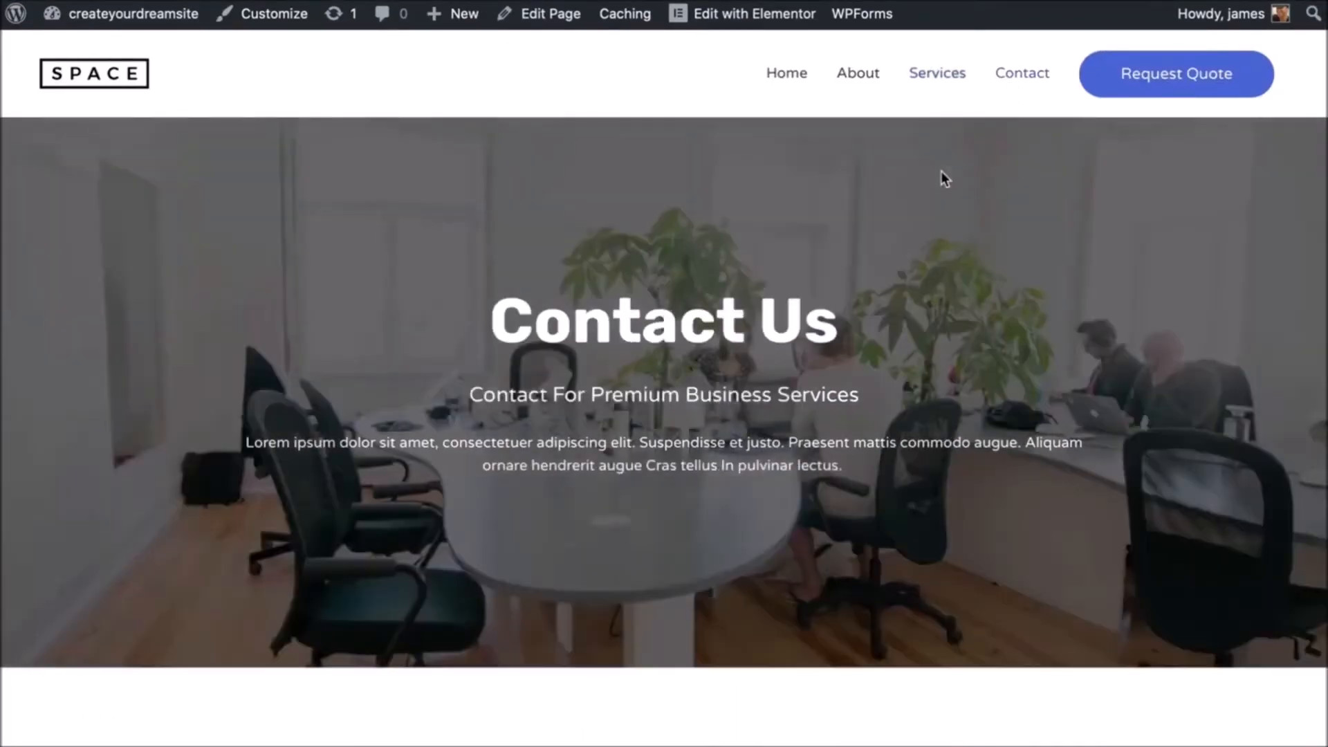
scroll(941, 172, down, 12)
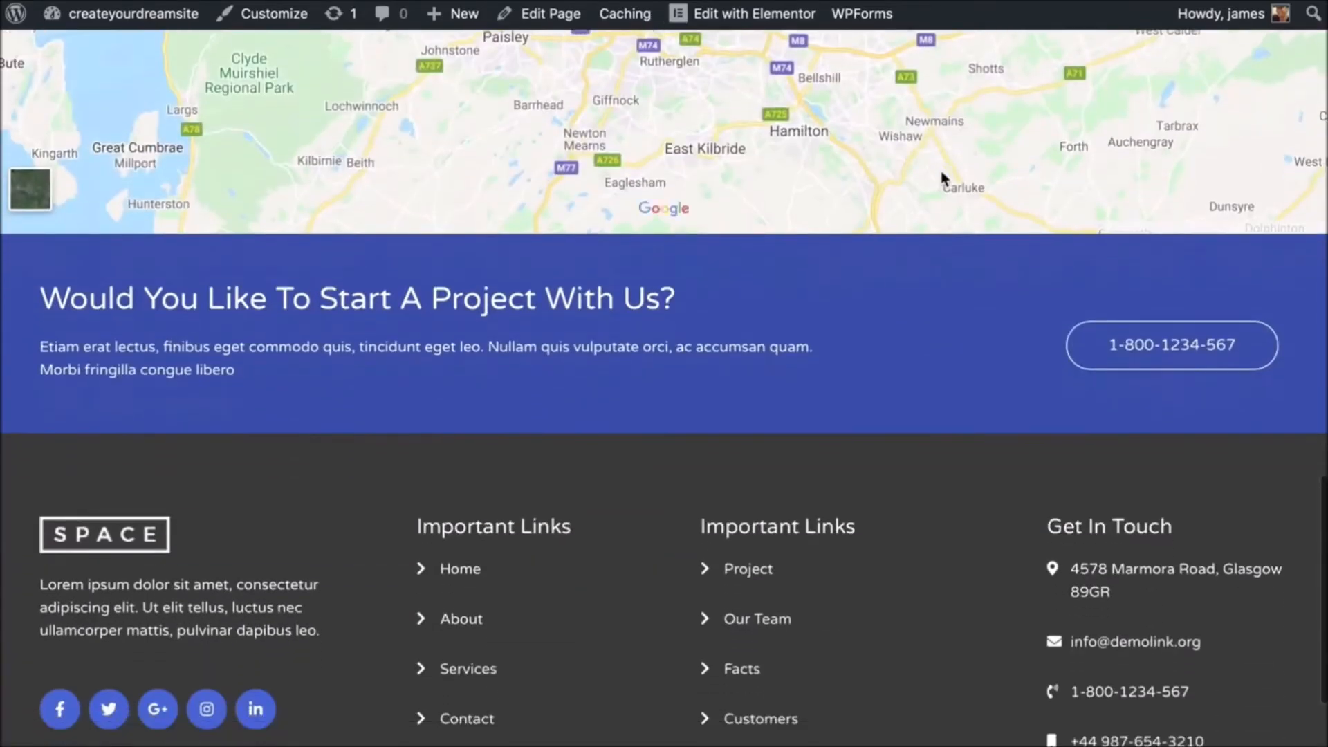
scroll(942, 178, up, 12)
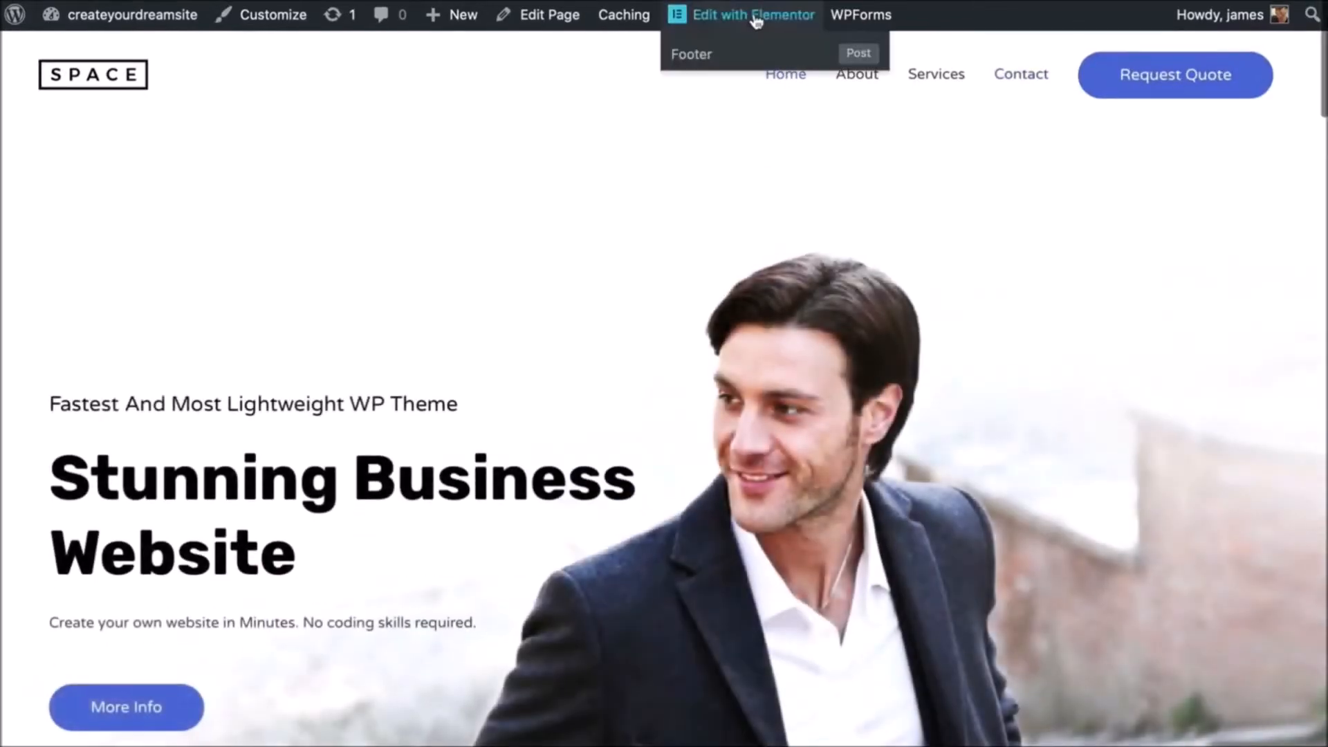
- Open the homepage in Elementor and replace 'Stunning' in the hero headline with 'Profitable'
click(756, 15)
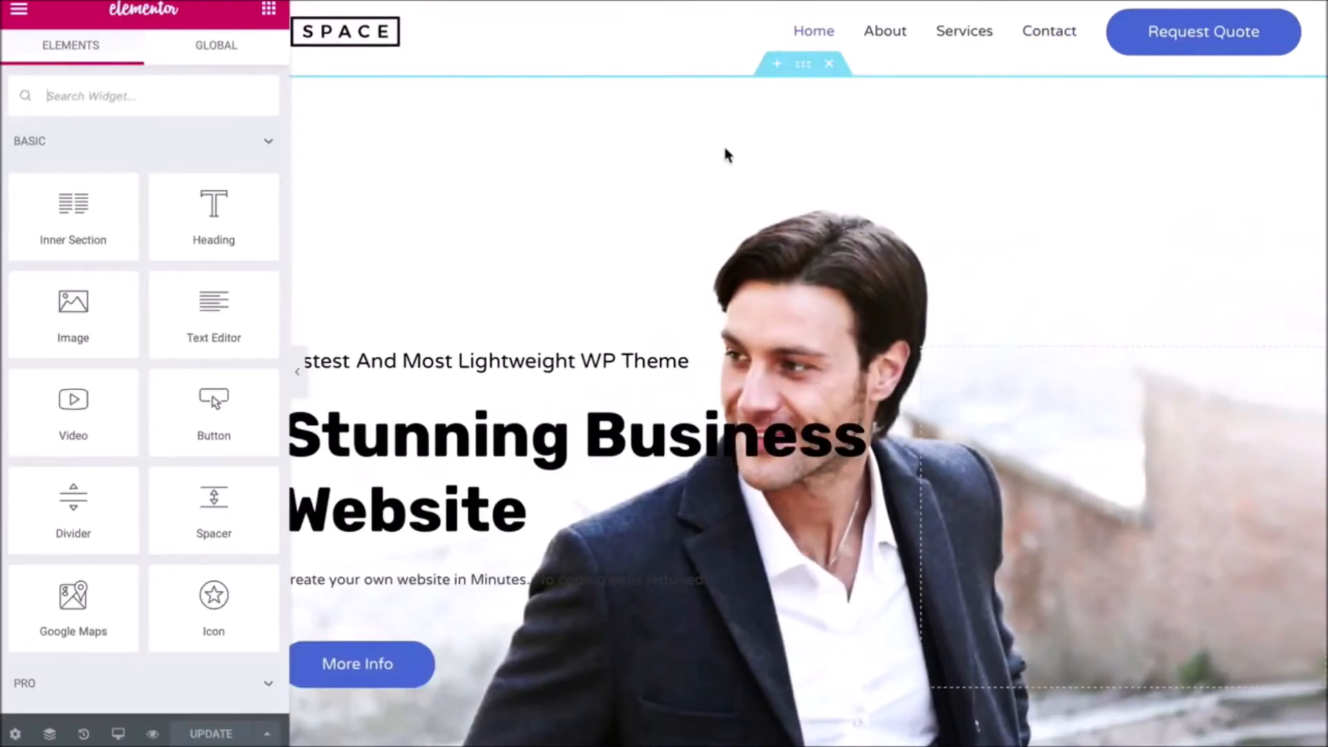
scroll(724, 151, down, 2)
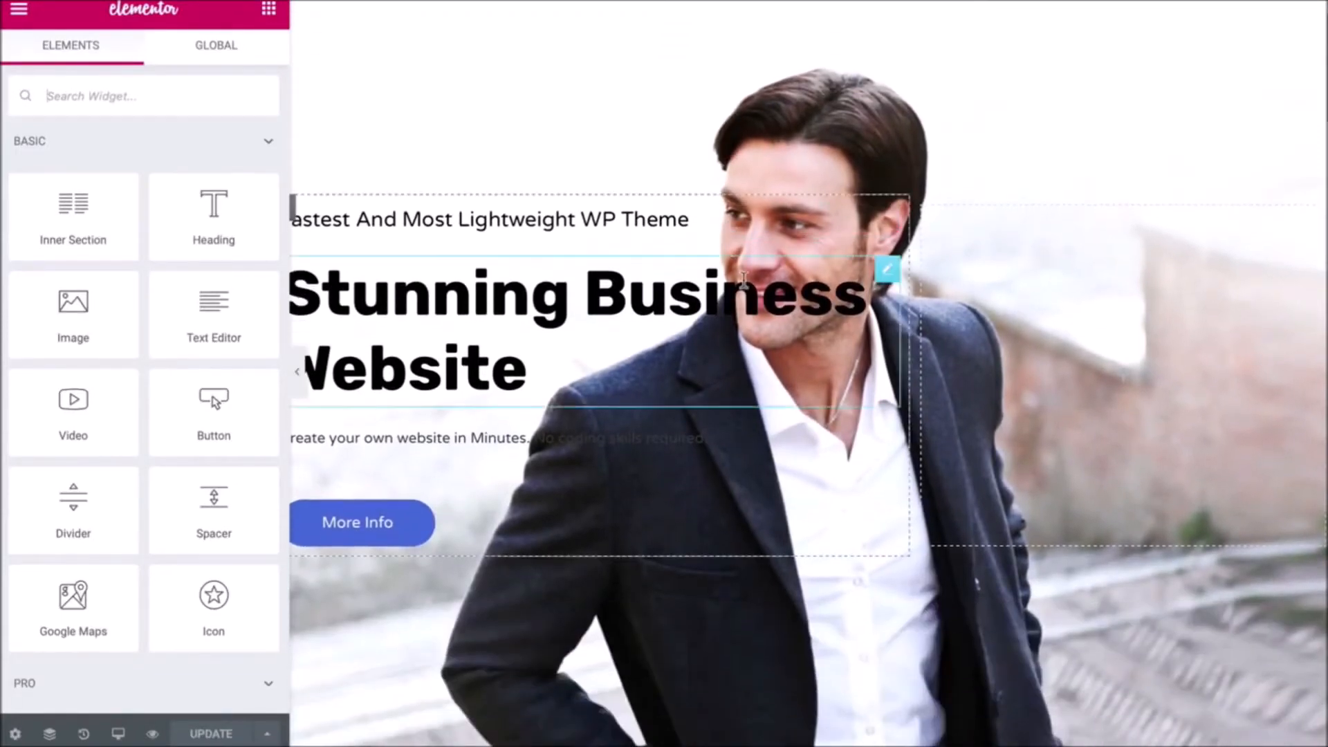
click(572, 350)
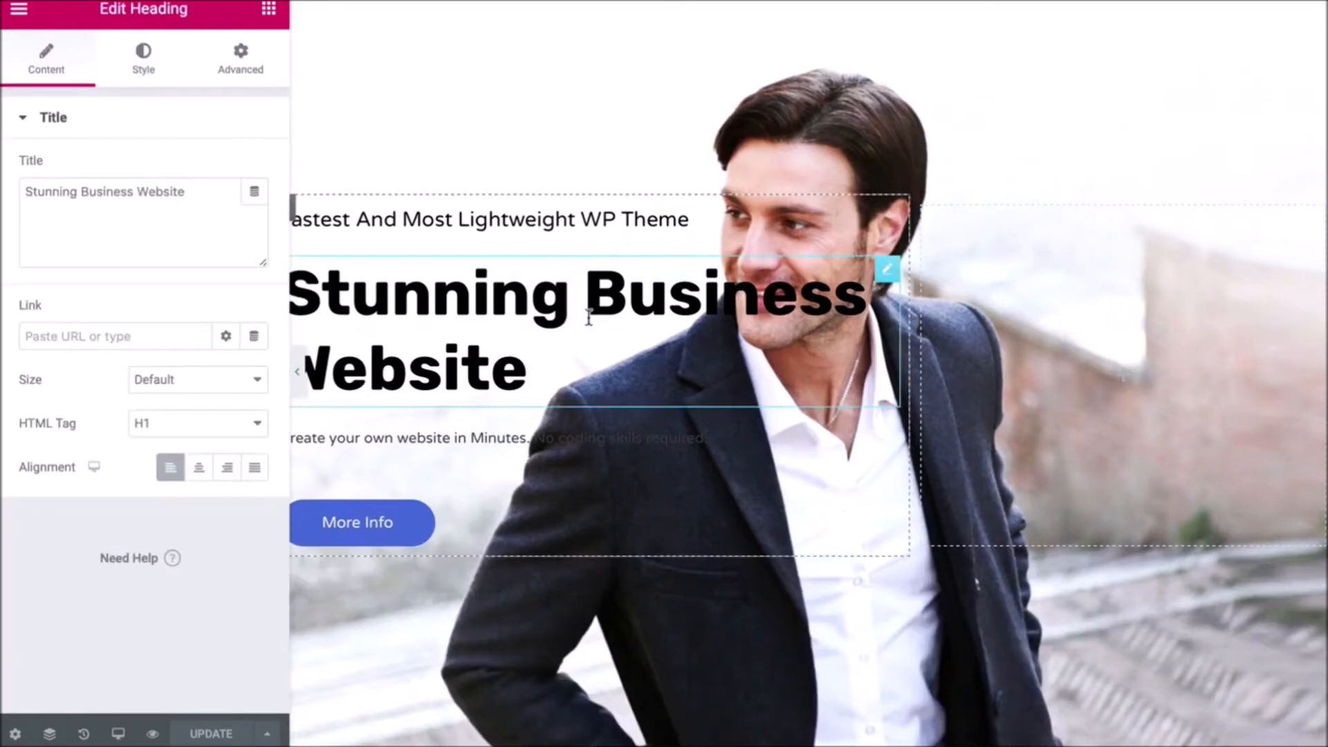
key(BackSpace)
key(BackSpace)
key(BackSpace)
key(BackSpace)
key(BackSpace)
key(BackSpace)
key(BackSpace)
key(BackSpace)
key(BackSpace)
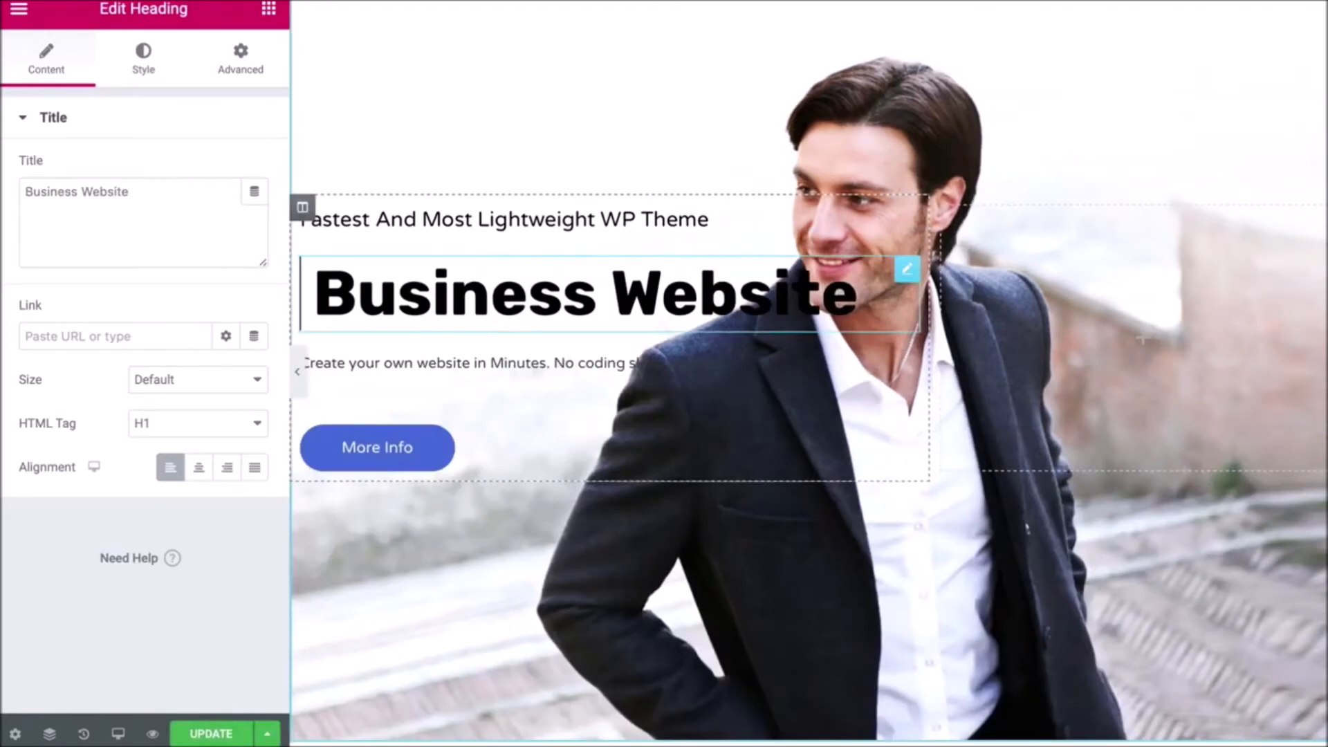
text(Profit)
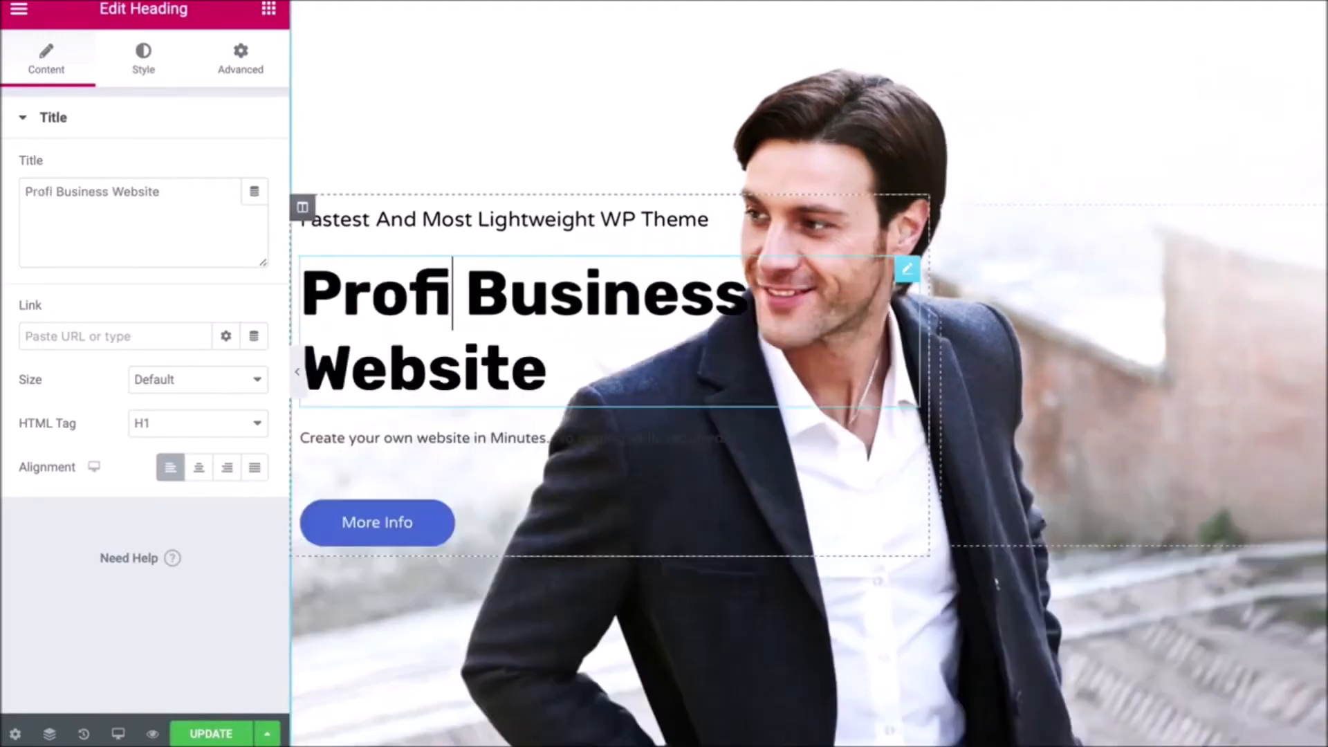
text(able)
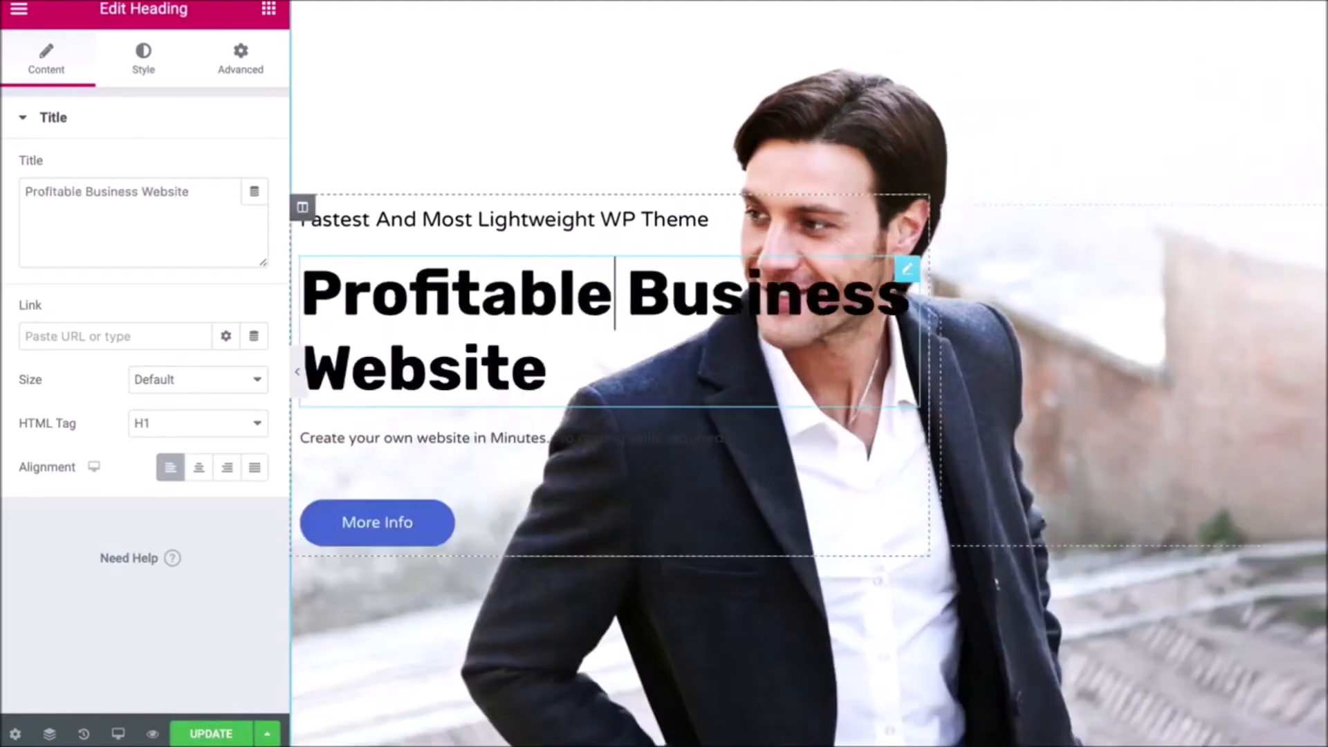
- Relabel the hero's More Info button to 'Get Started'
click(404, 520)
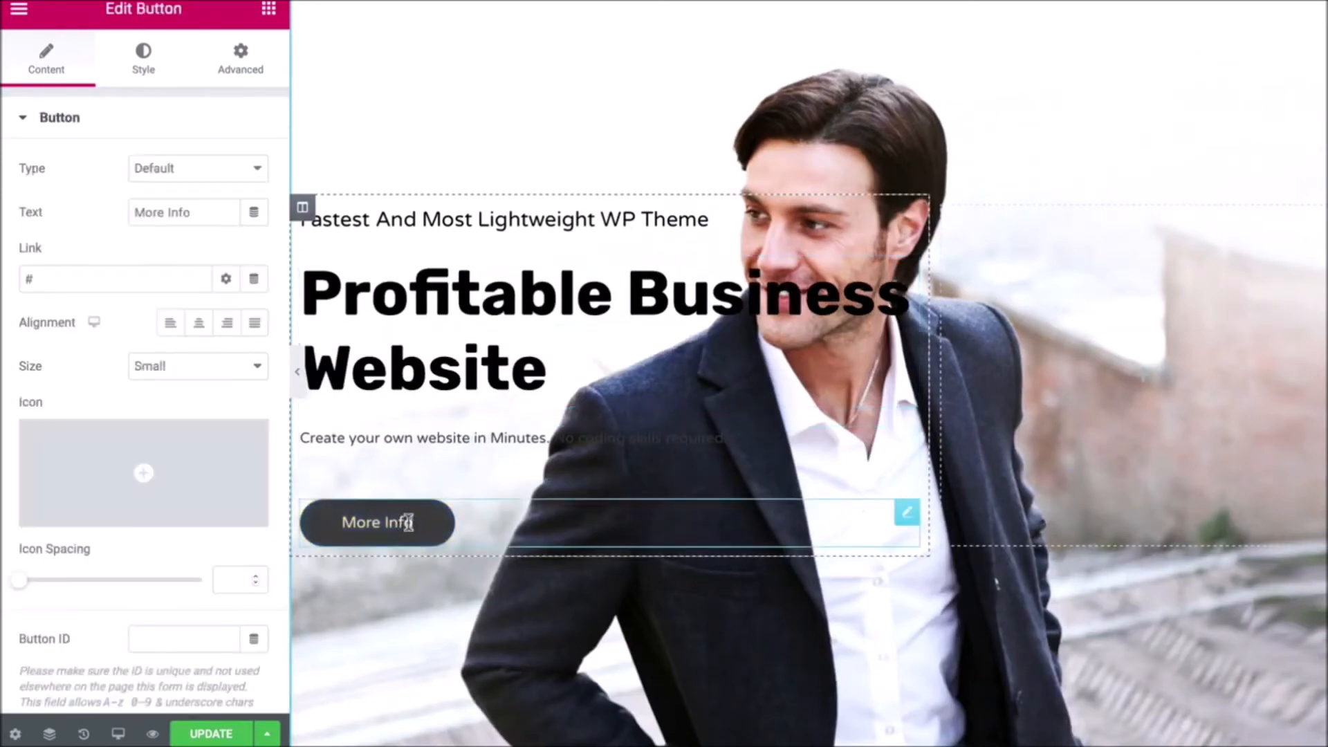
key(BackSpace)
key(BackSpace)
key(BackSpace)
key(BackSpace)
key(BackSpace)
key(BackSpace)
key(BackSpace)
key(BackSpace)
key(BackSpace)
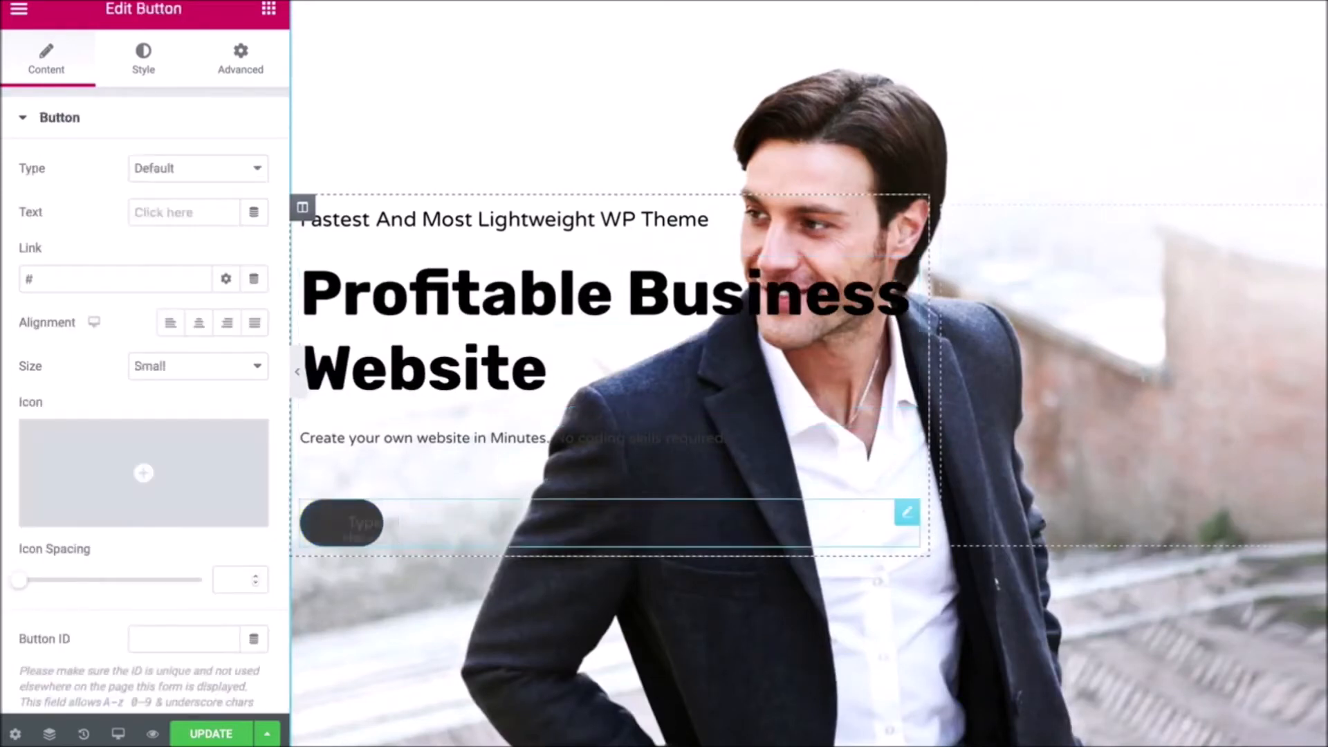
text(Get St)
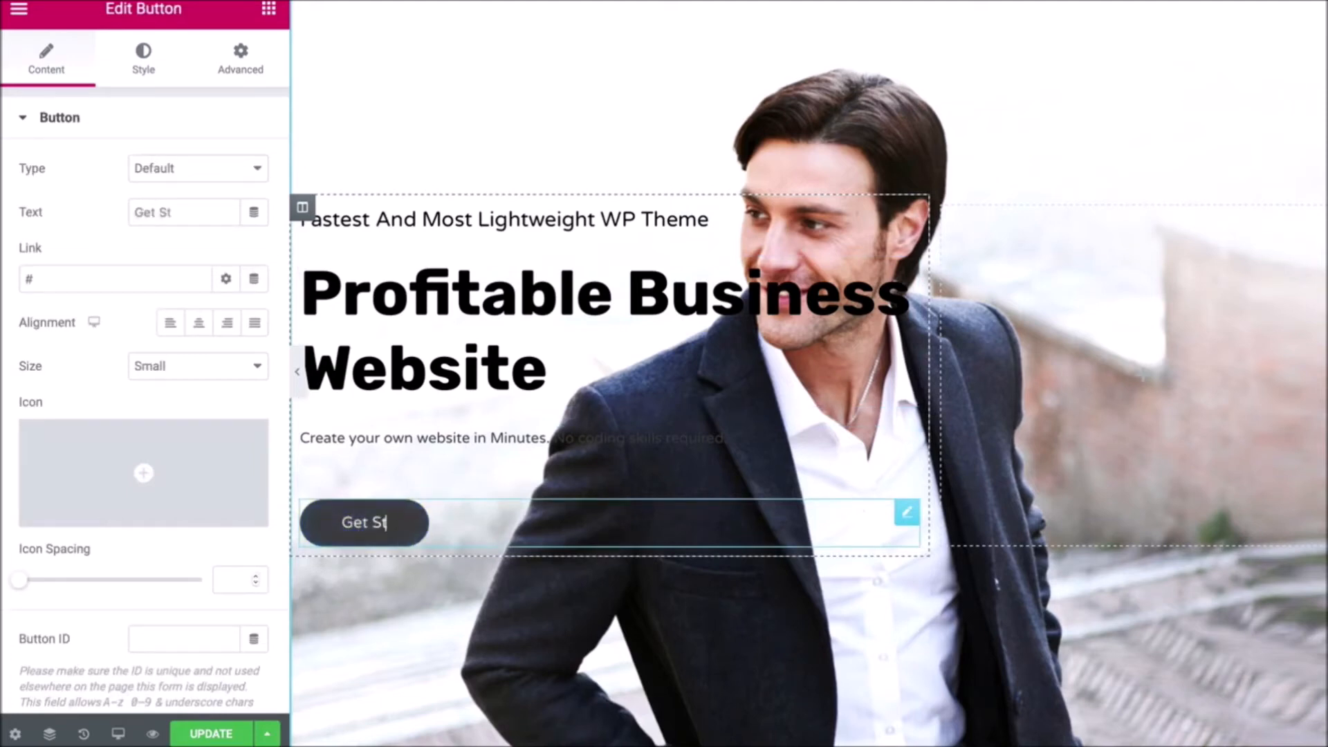
text(arted)
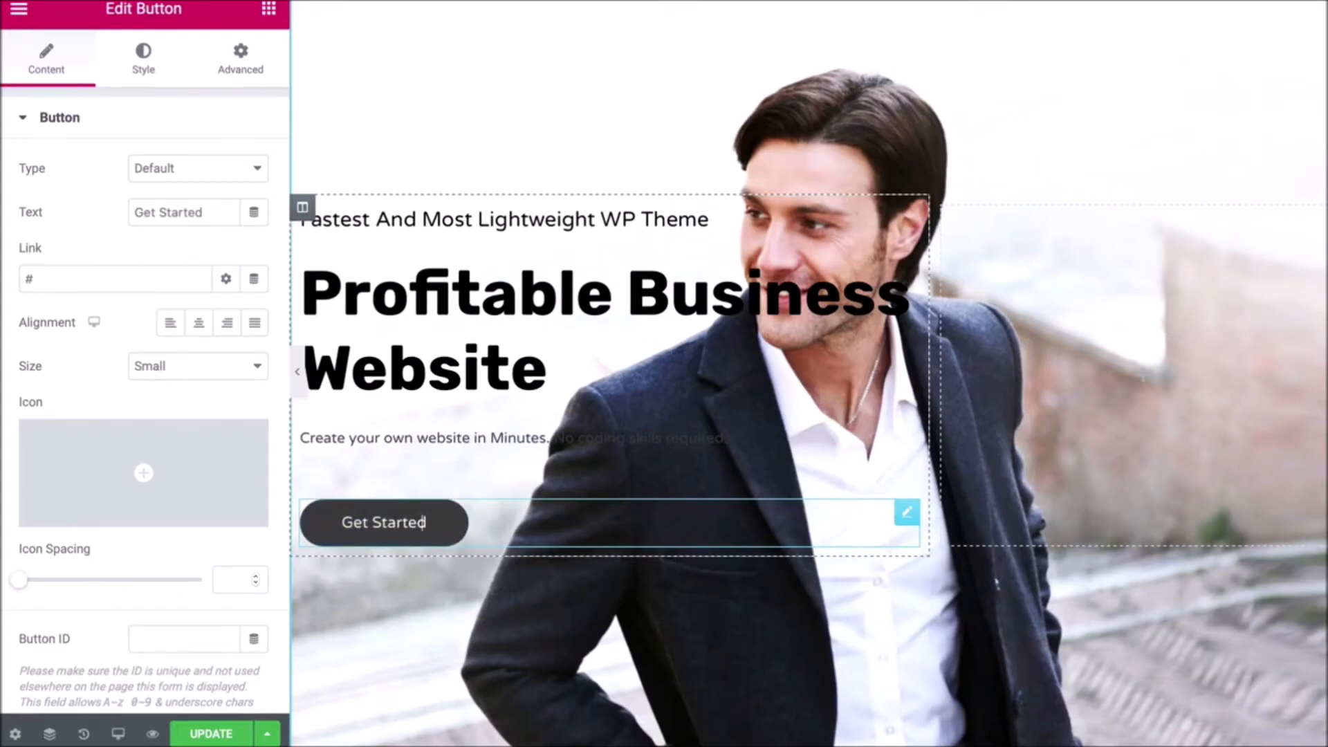
- Select the hero section and bring up the image picker for its background
scroll(423, 524, up, 2)
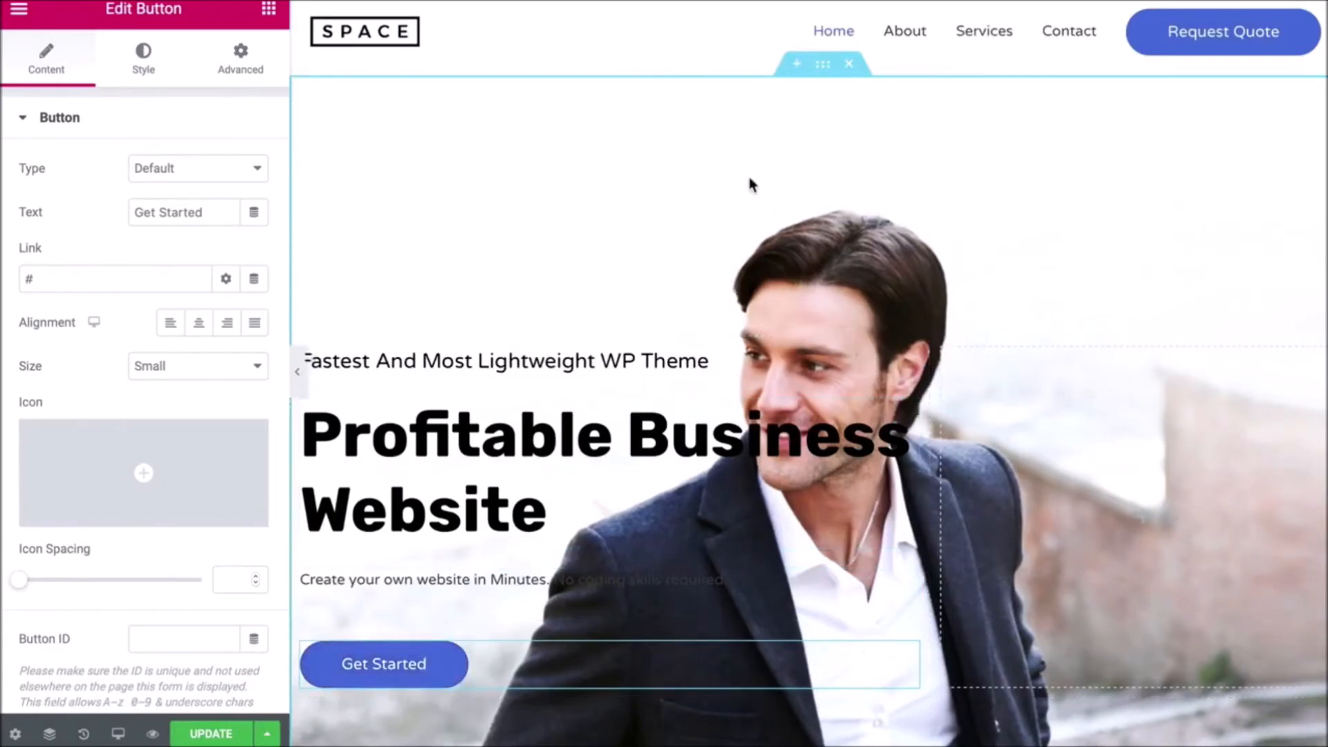
click(823, 67)
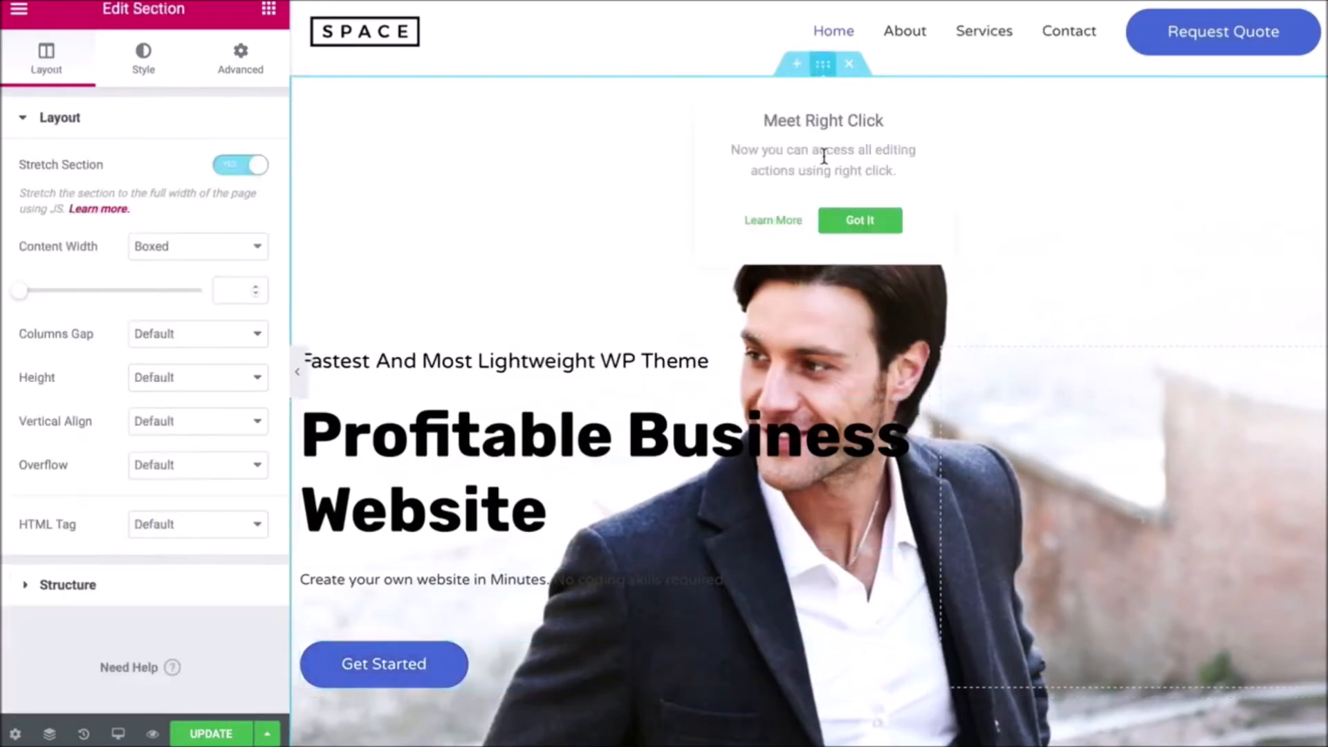
click(842, 222)
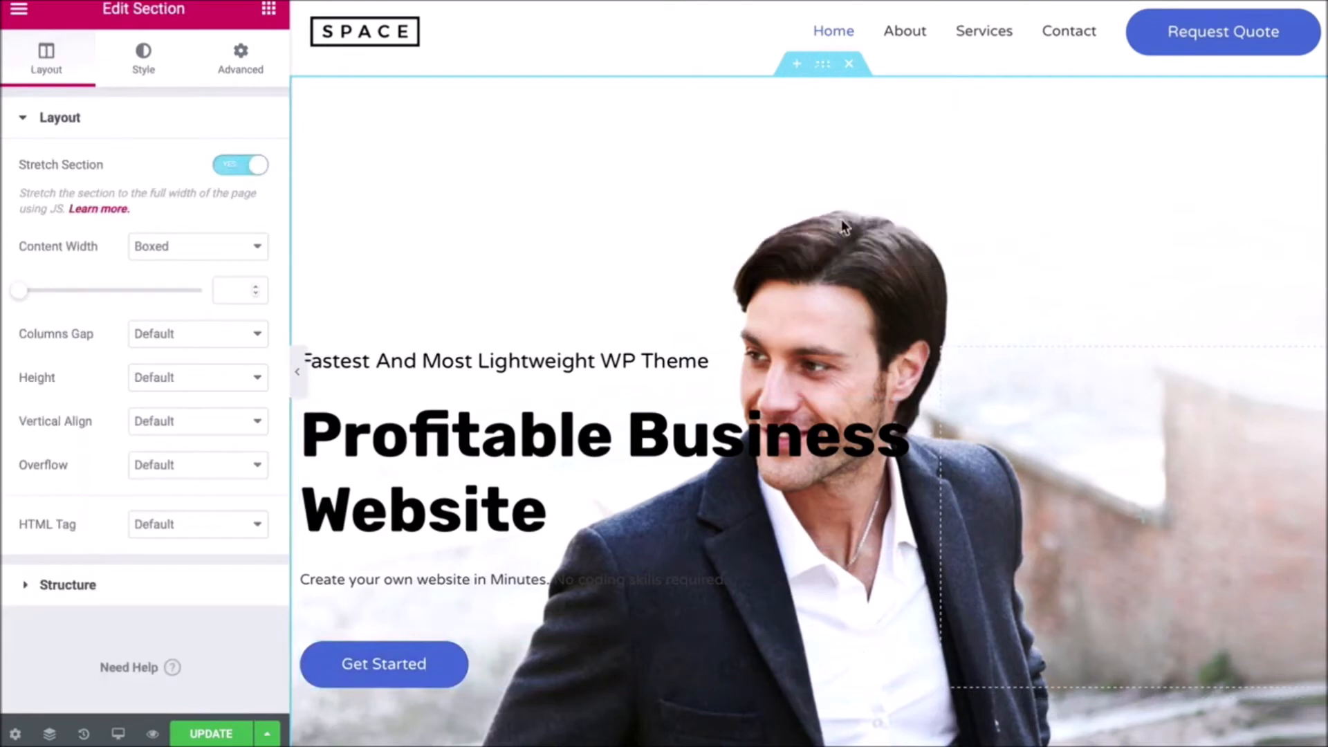
click(148, 58)
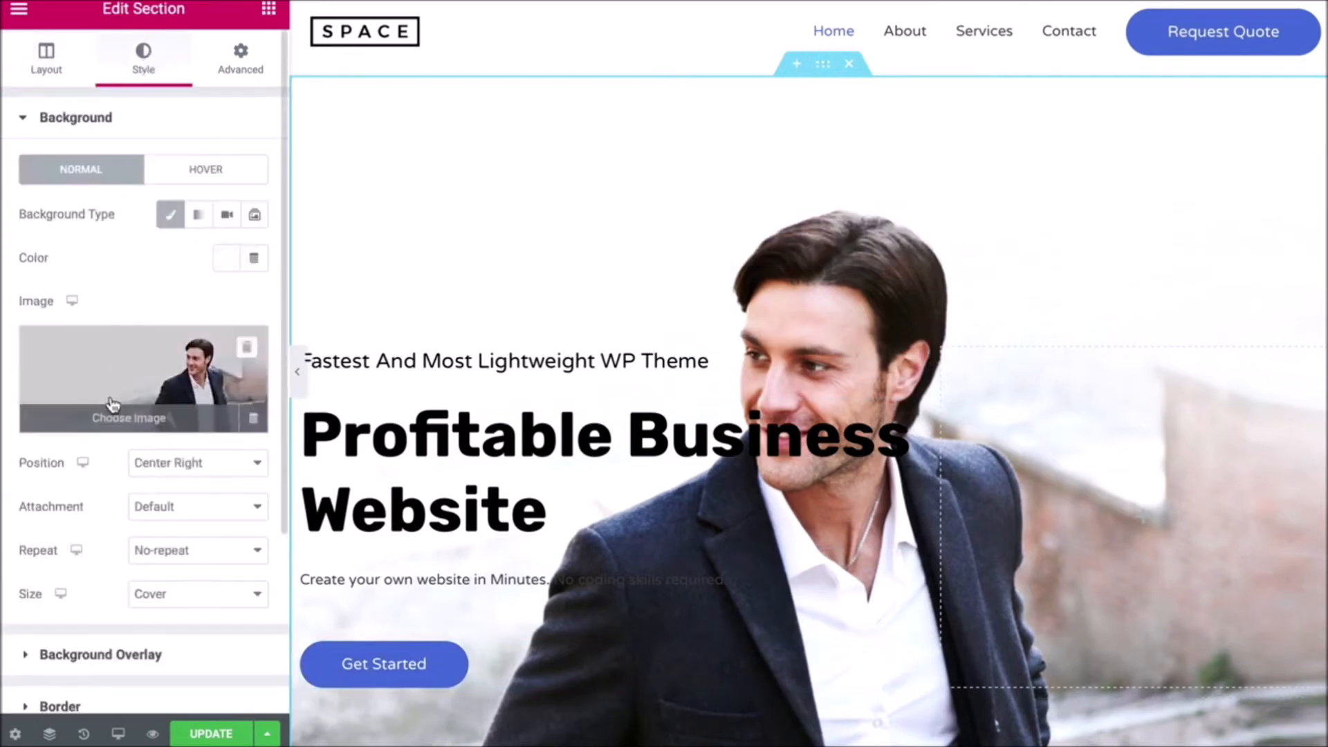
click(116, 422)
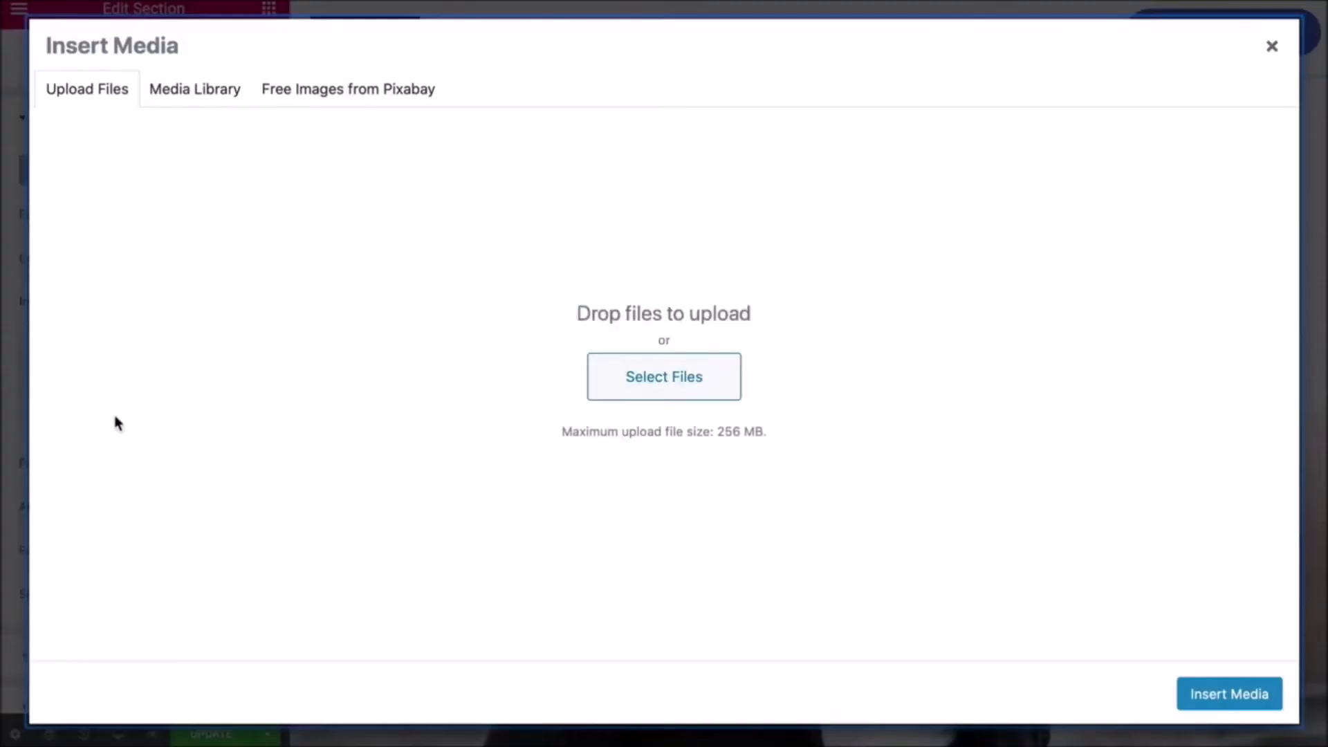
- Upload austin-distel-h1RW-NFtUyc-unsplash.jpg from Downloads and insert it as the hero background
click(616, 387)
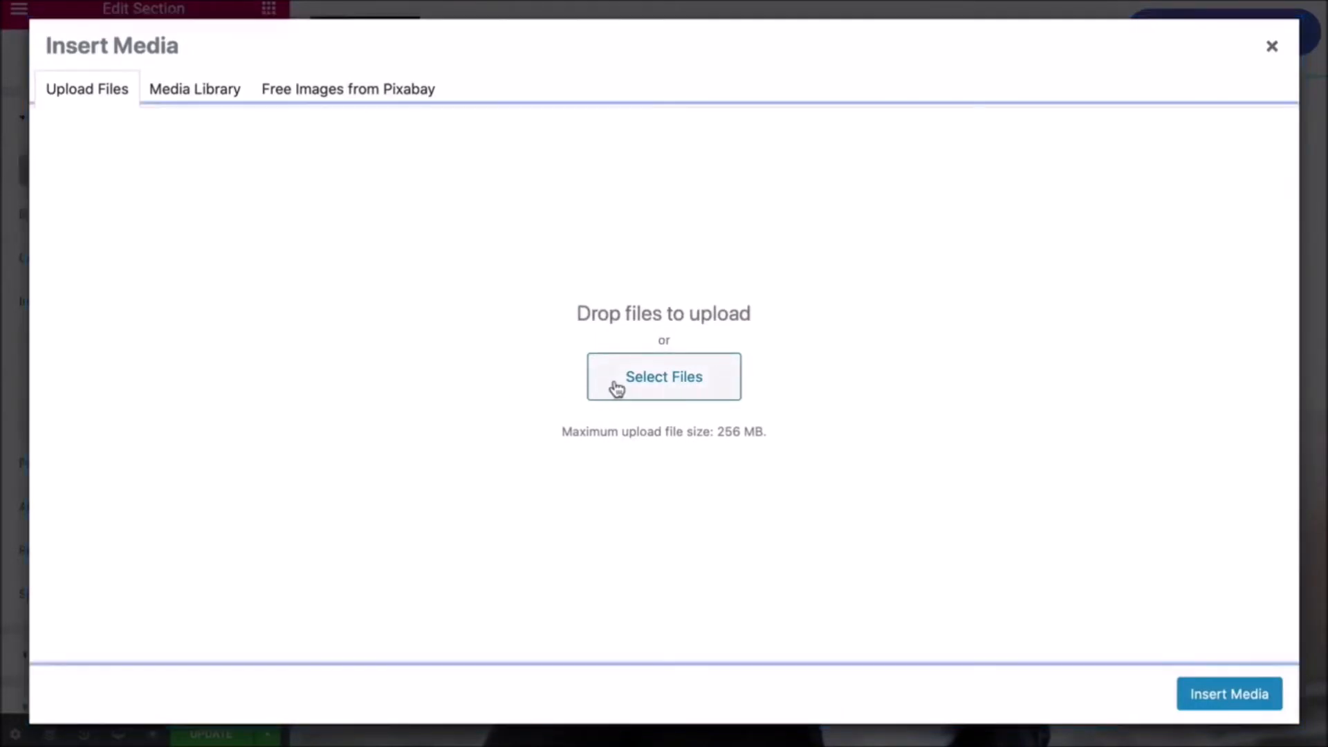
click(588, 74)
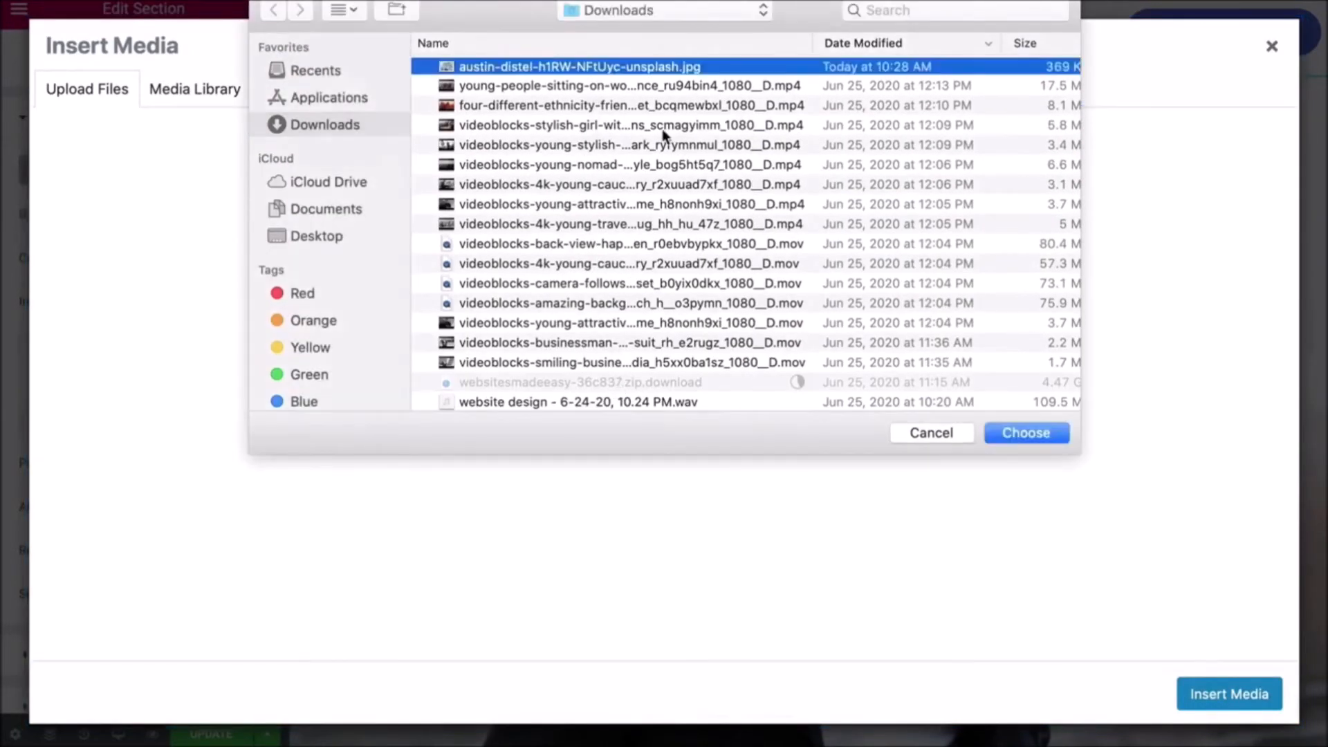
click(996, 430)
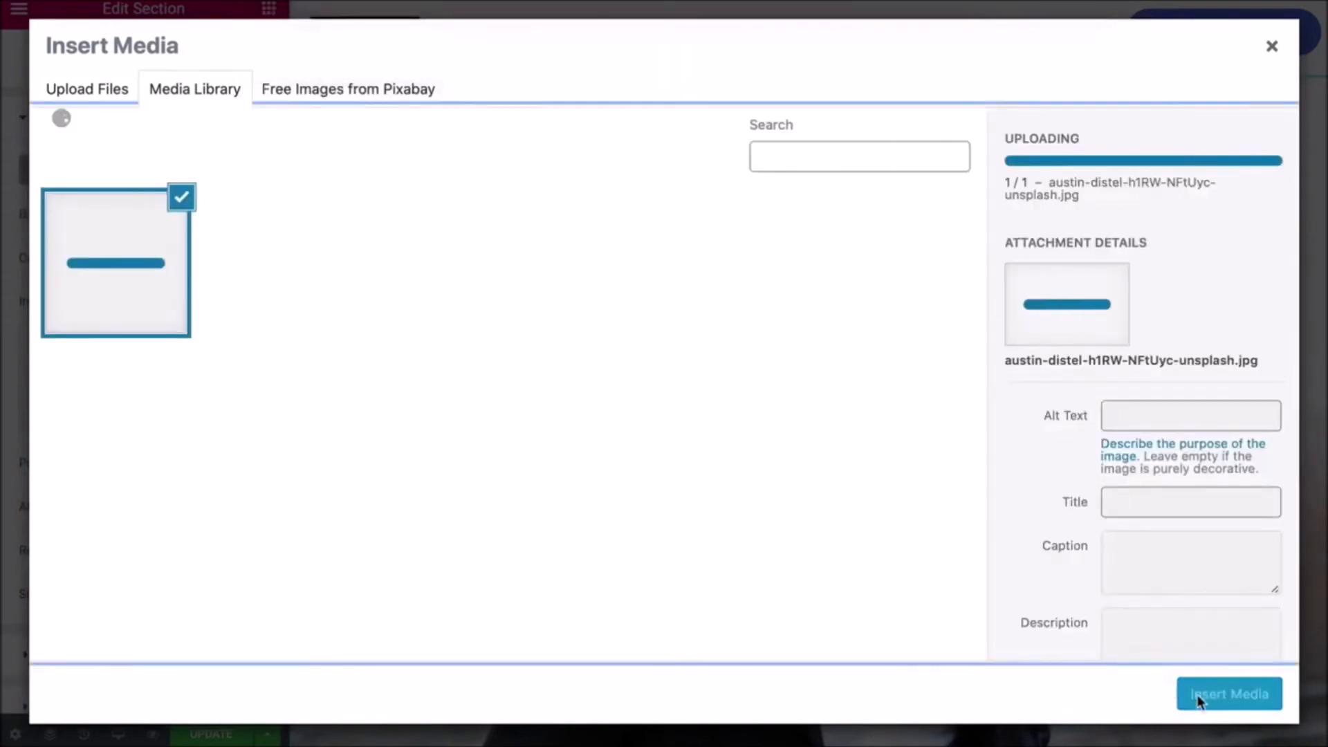
click(1203, 704)
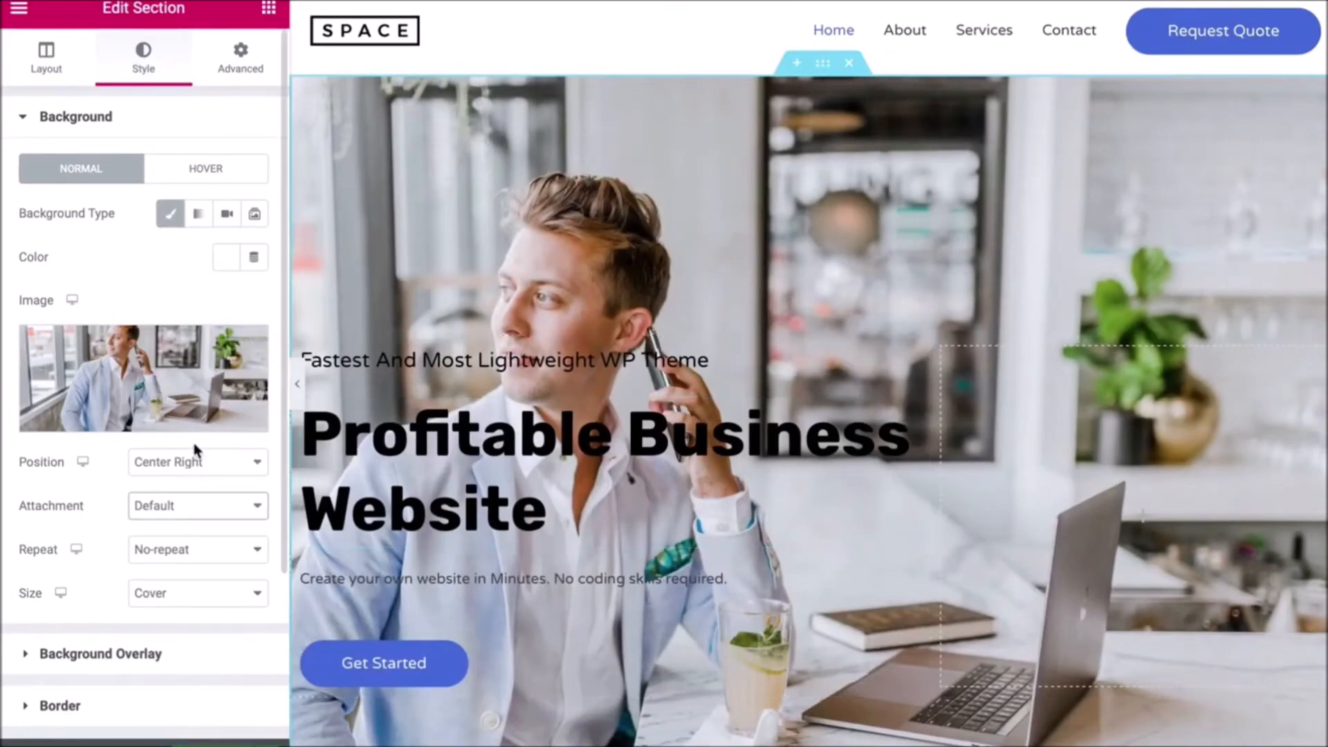
- Set the hero background Attachment to Fixed and scroll the preview to check the effect
click(201, 506)
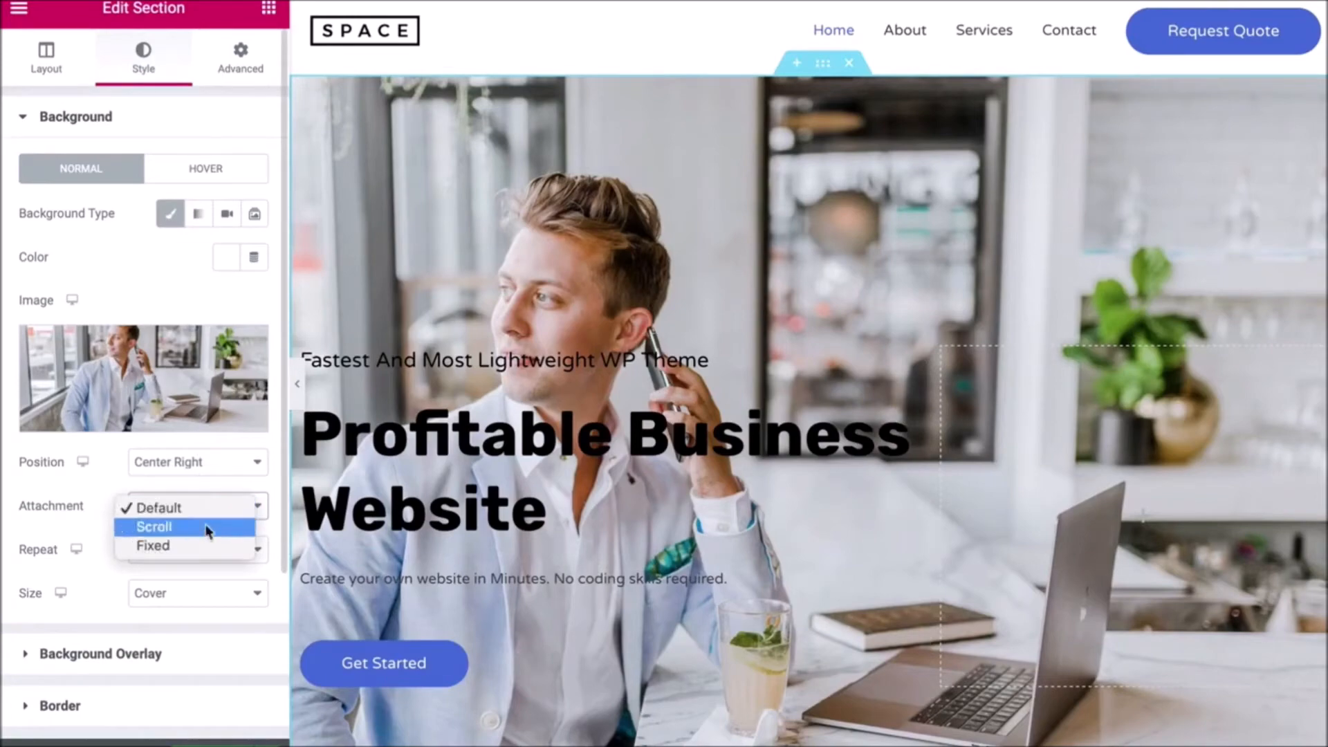
click(211, 546)
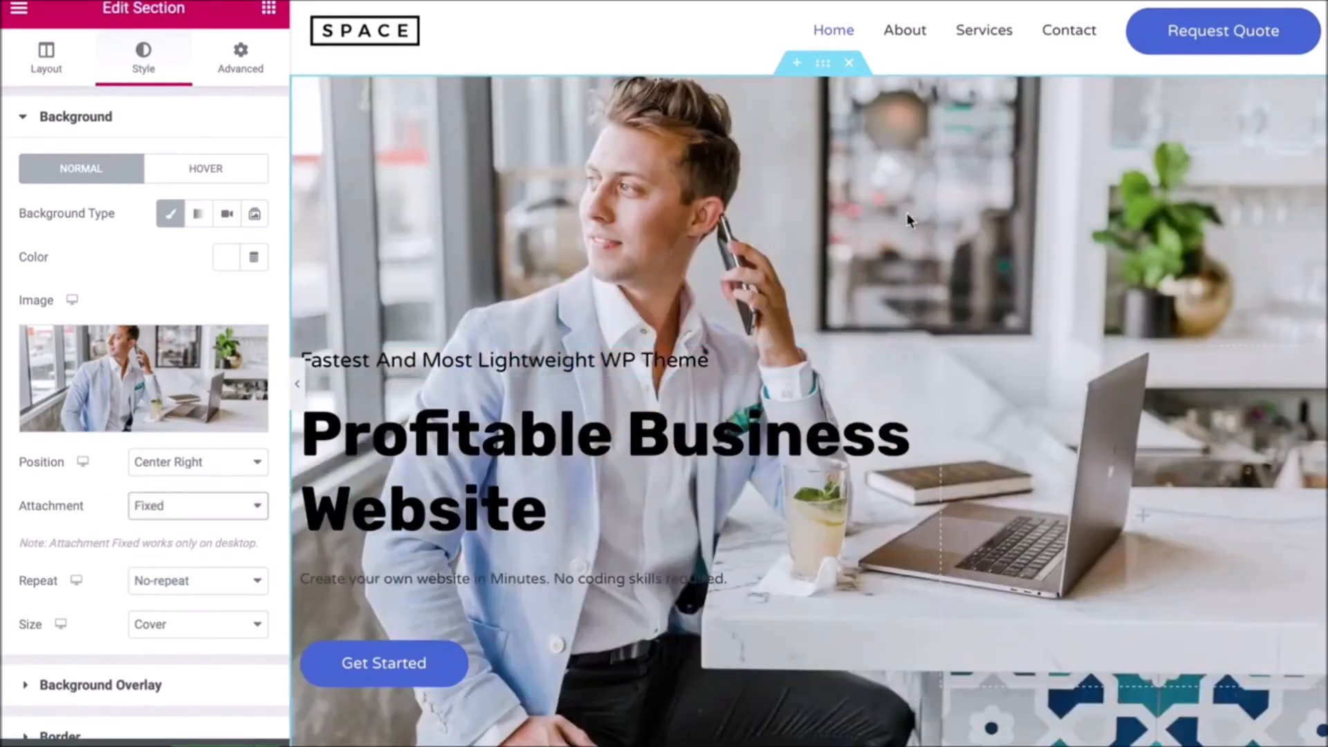
scroll(907, 213, down, 5)
scroll(907, 213, up, 1)
scroll(907, 213, up, 4)
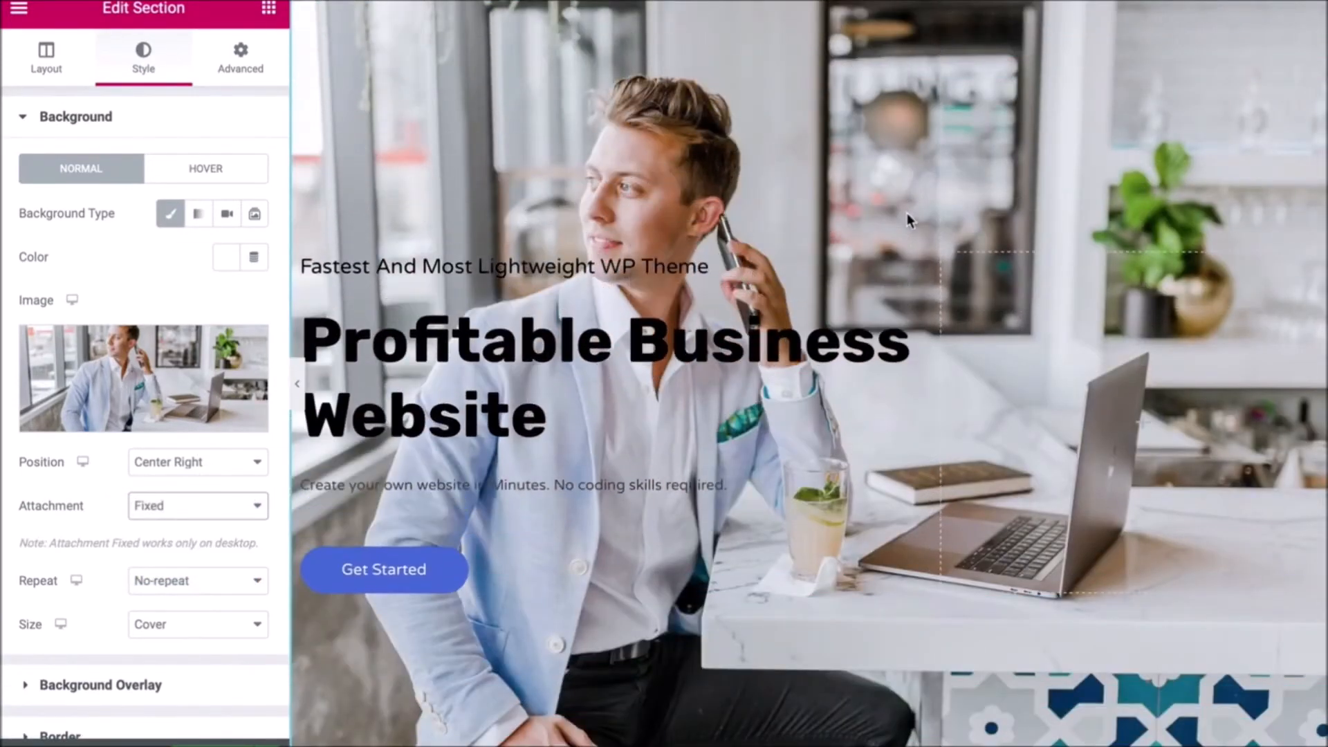
scroll(907, 213, down, 3)
scroll(907, 213, down, 1)
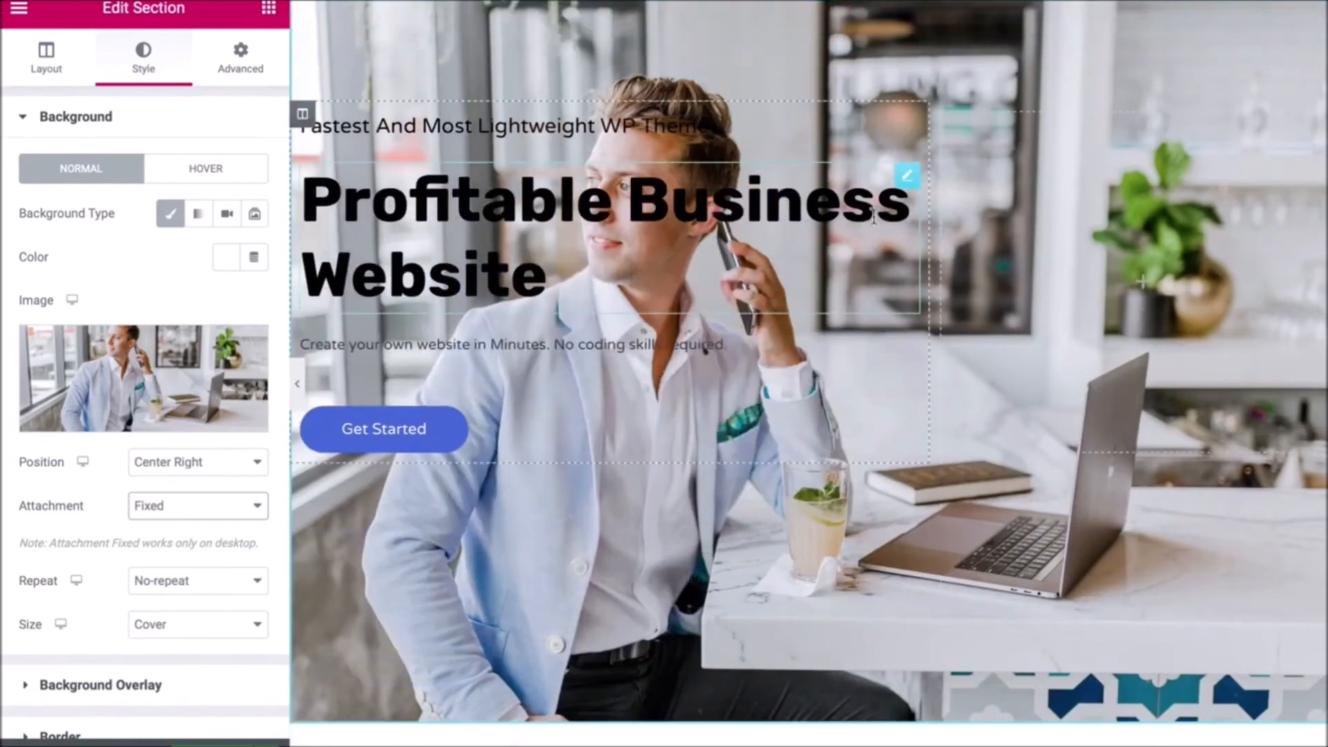
- Add a black Background Overlay to the hero section at 0.03 opacity
click(72, 688)
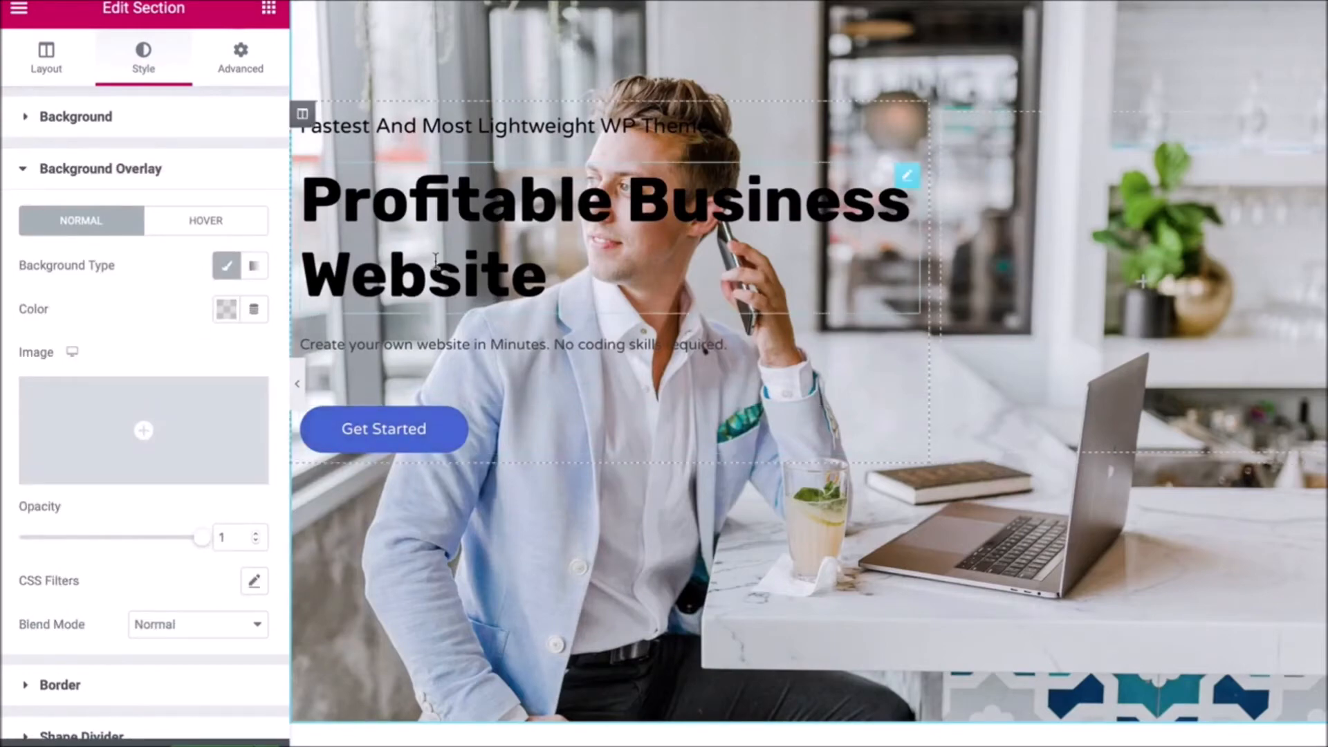
click(225, 310)
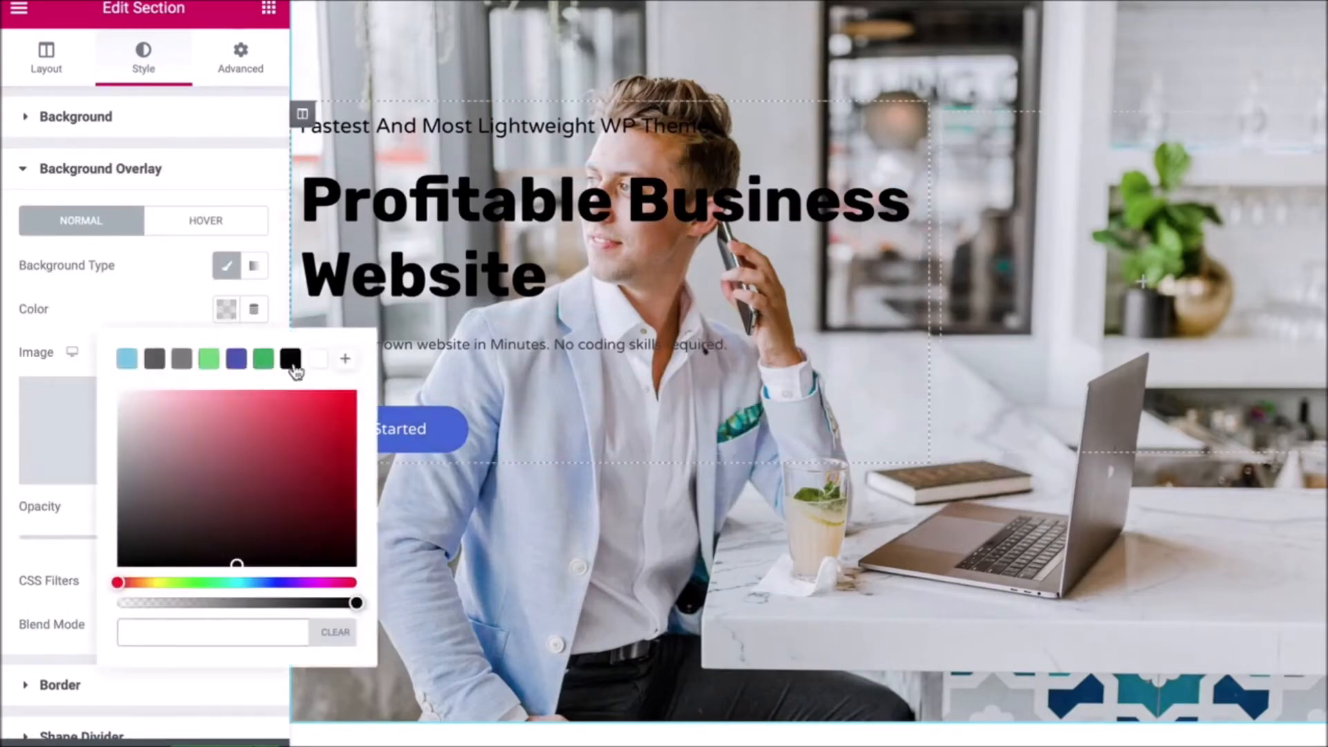
click(291, 359)
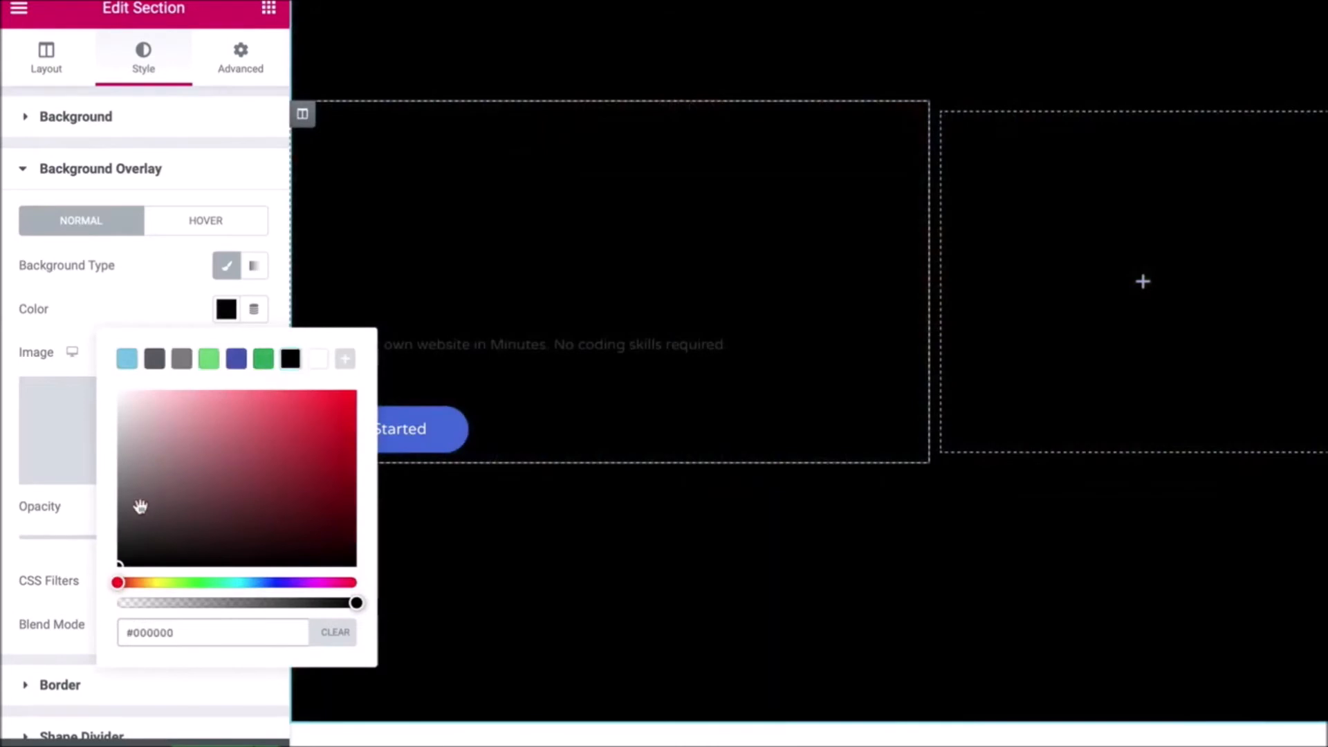
click(72, 508)
drag(204, 546, 25, 538)
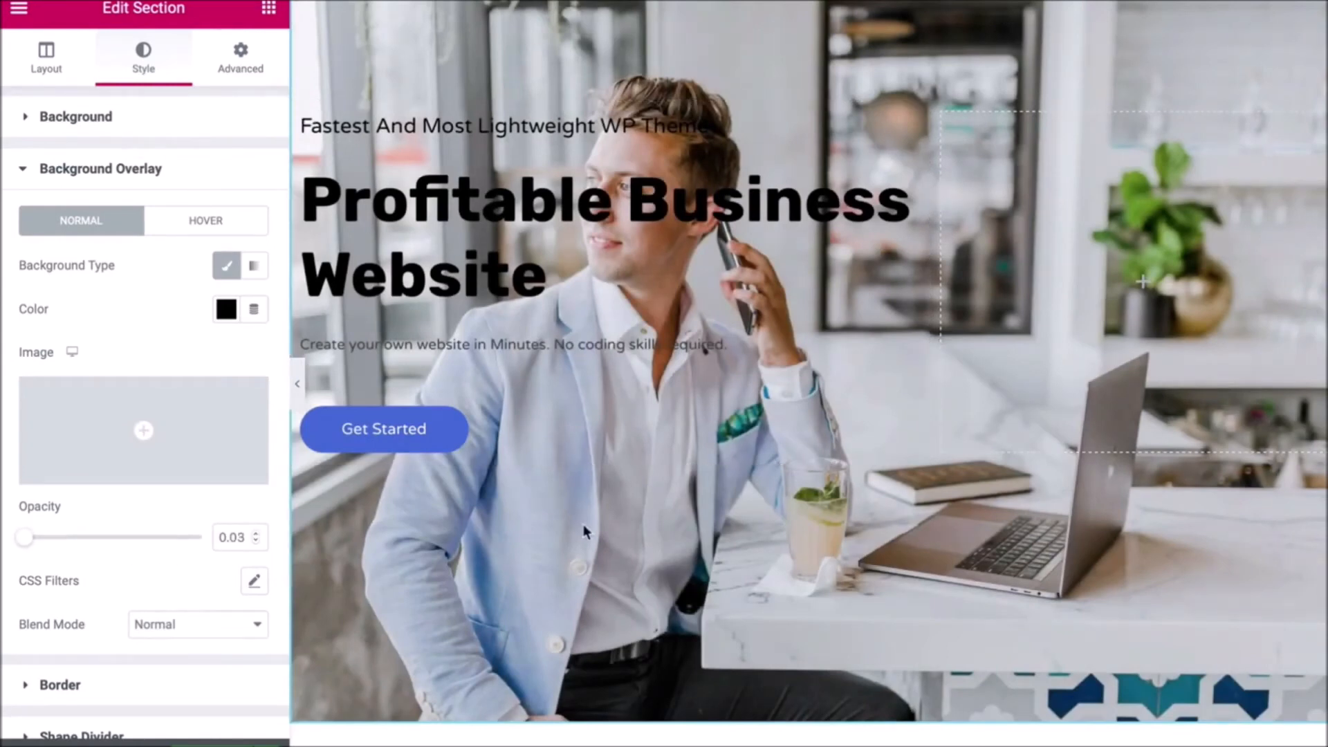
scroll(583, 524, down, 6)
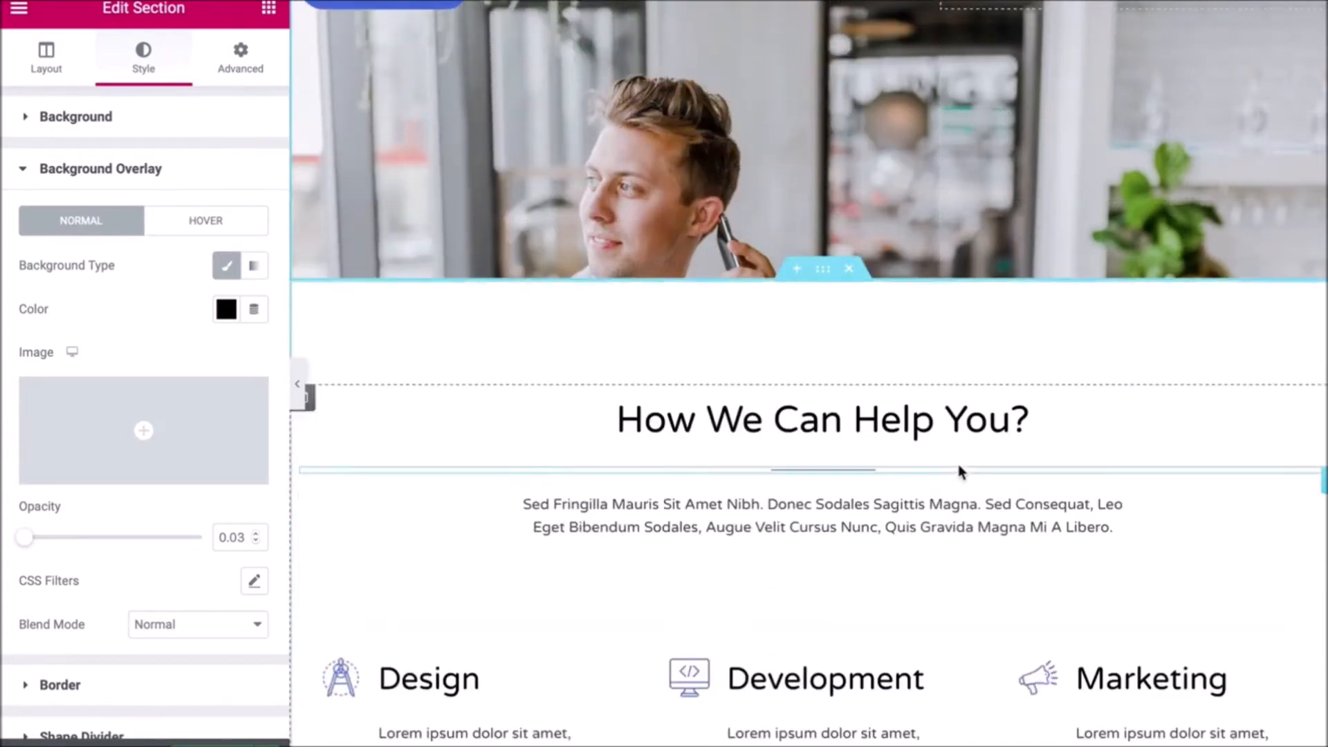
- Raise the 'How We Can Help You?' heading's Typography size from 2.6 to 3 em
click(1022, 425)
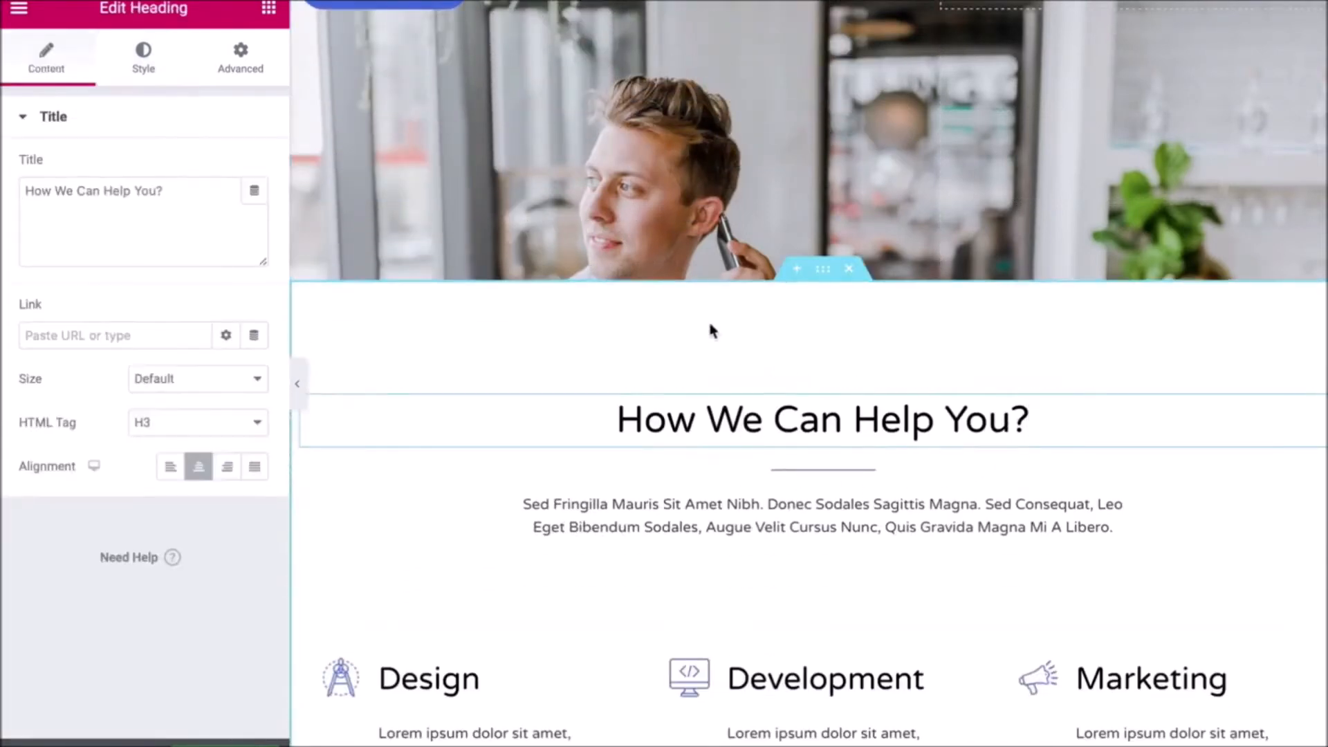
click(1056, 423)
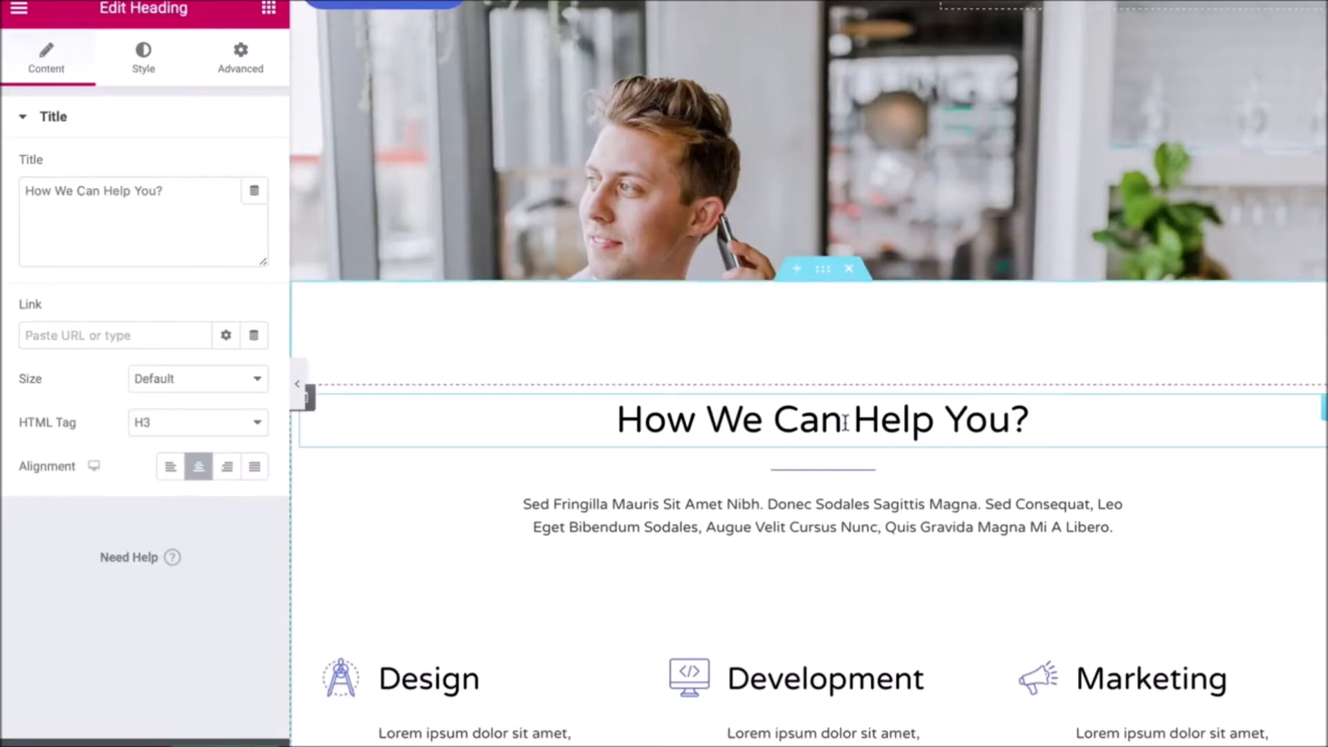
click(165, 192)
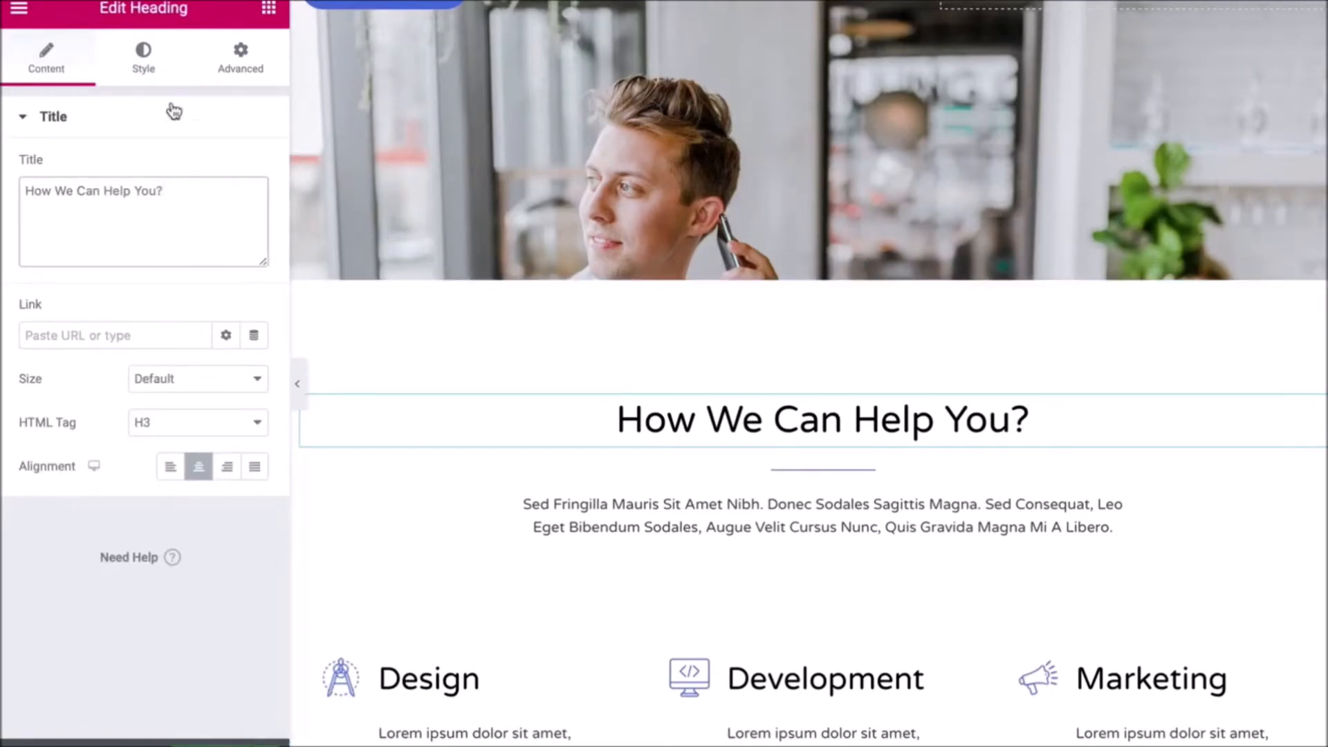
click(143, 58)
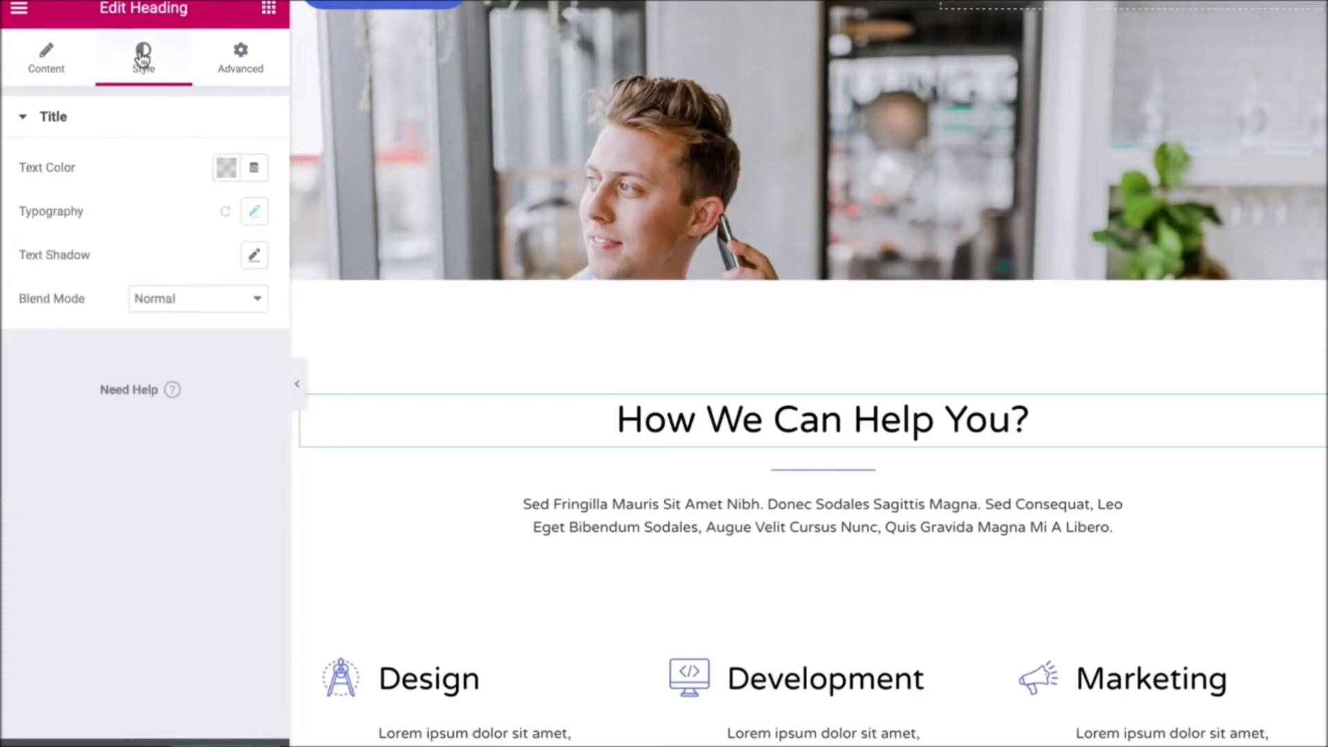
click(254, 213)
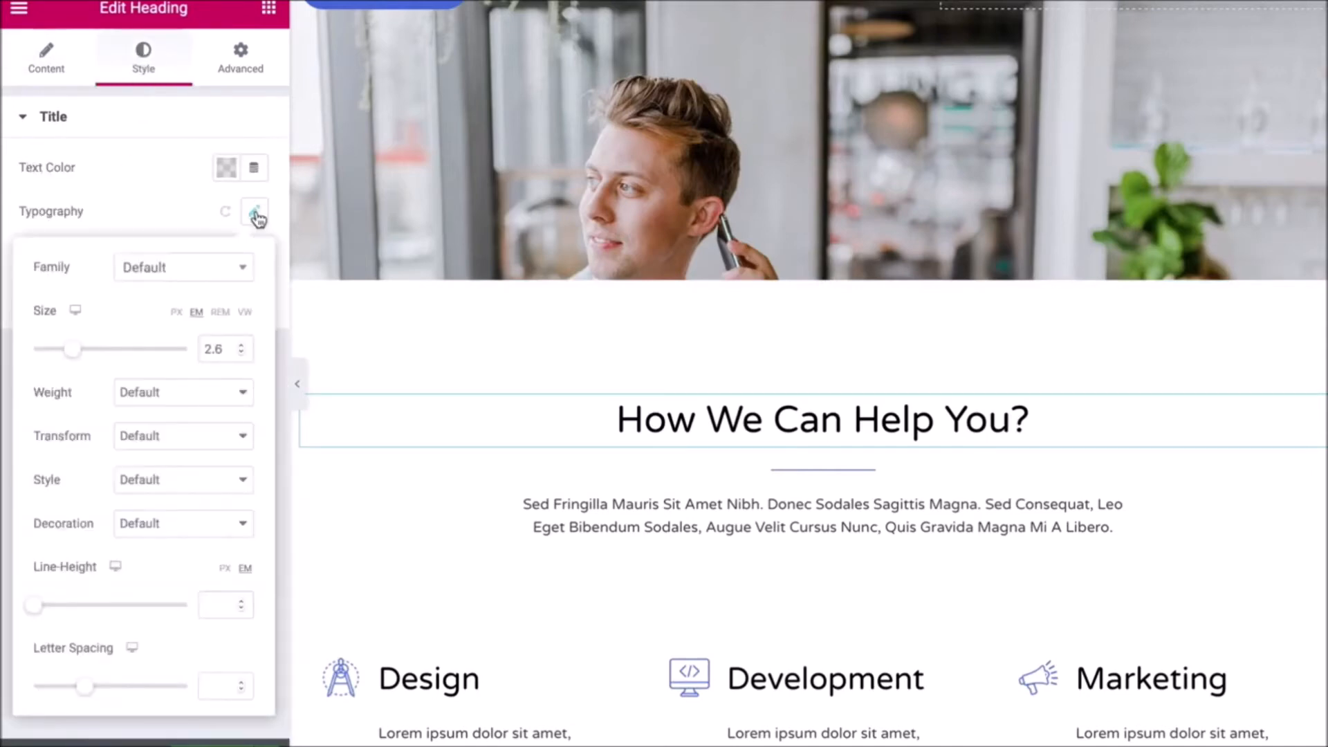
click(232, 269)
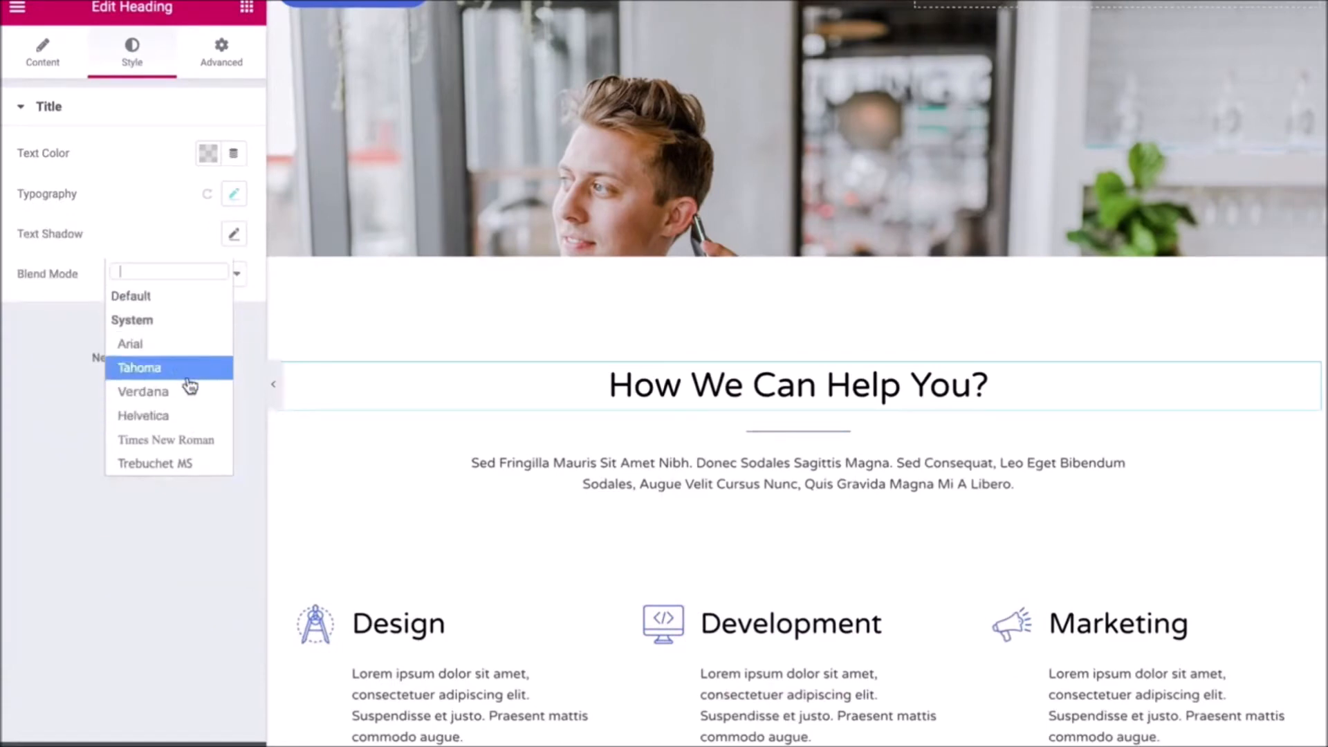
click(108, 235)
click(232, 199)
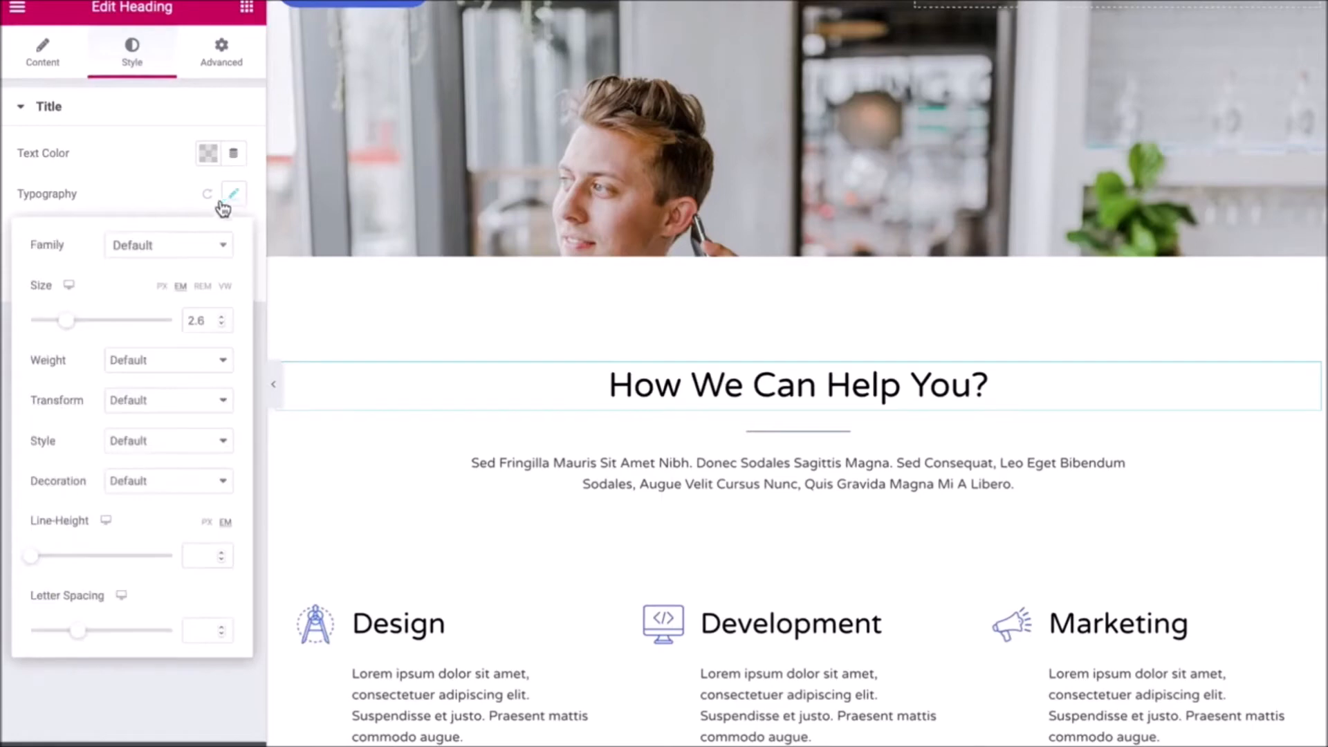
mouse_move(71, 324)
mouse_down()
mouse_move(118, 326)
mouse_move(82, 324)
mouse_up()
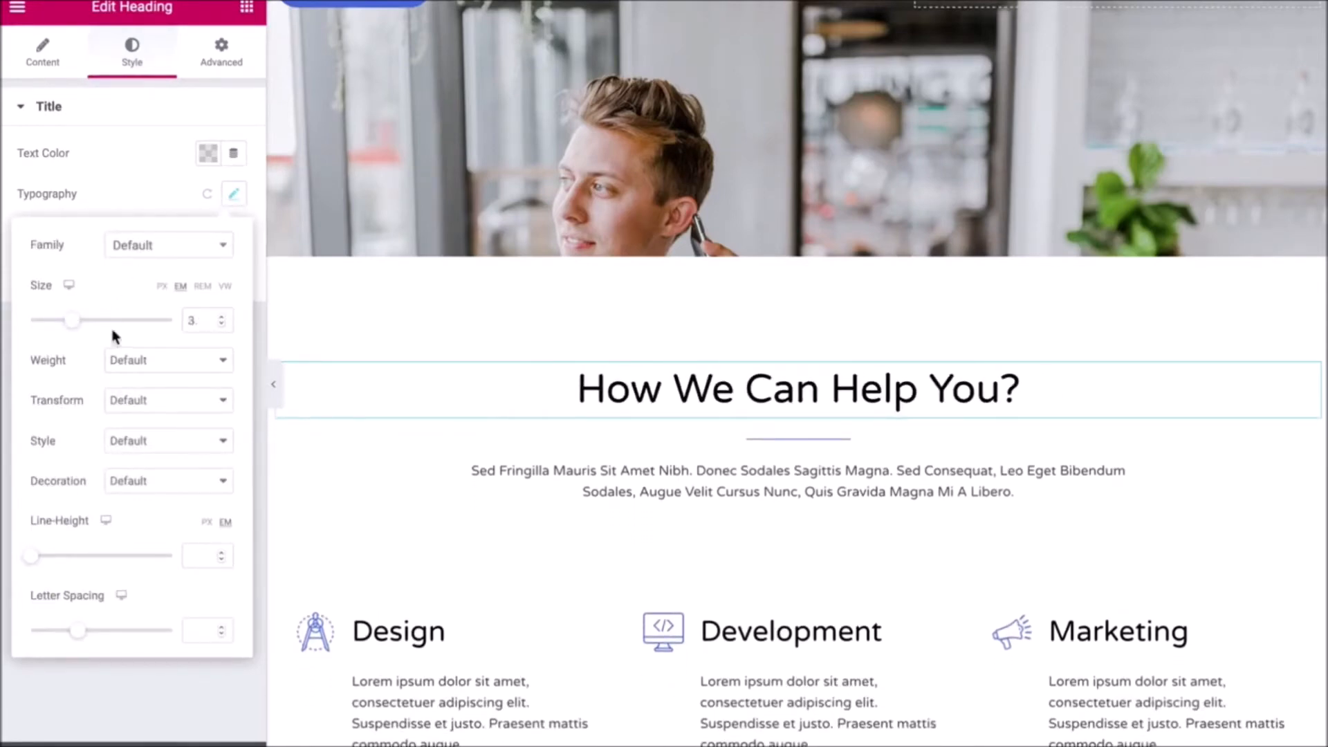
scroll(458, 391, down, 5)
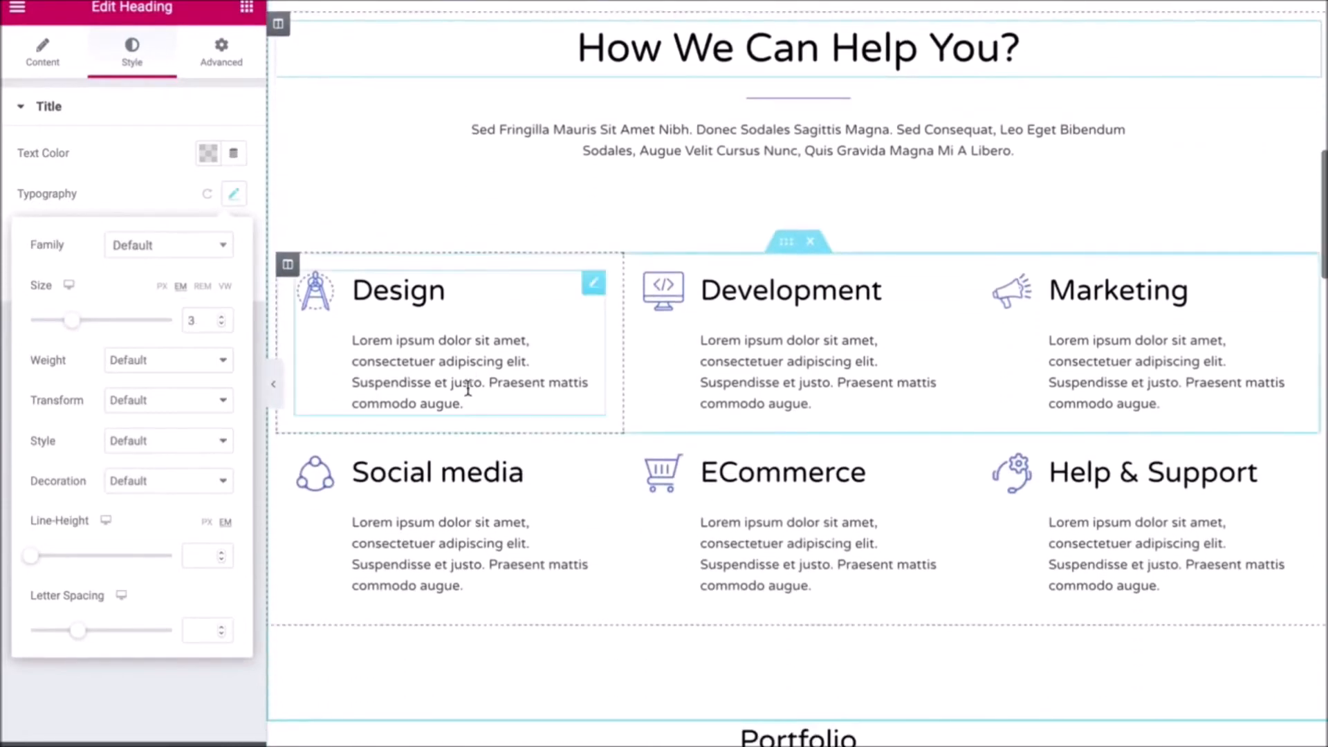
- Inspect the Design box image and second Portfolio column background without changing them
click(445, 331)
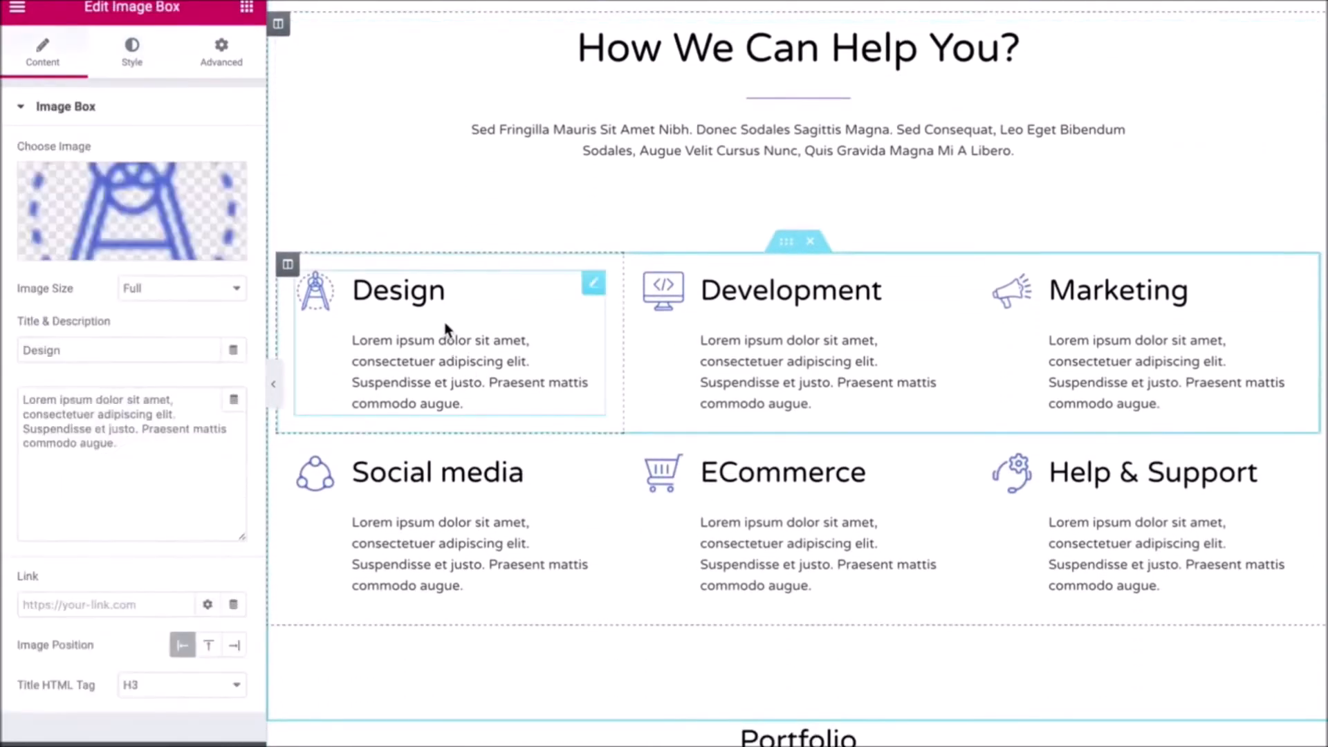
click(135, 251)
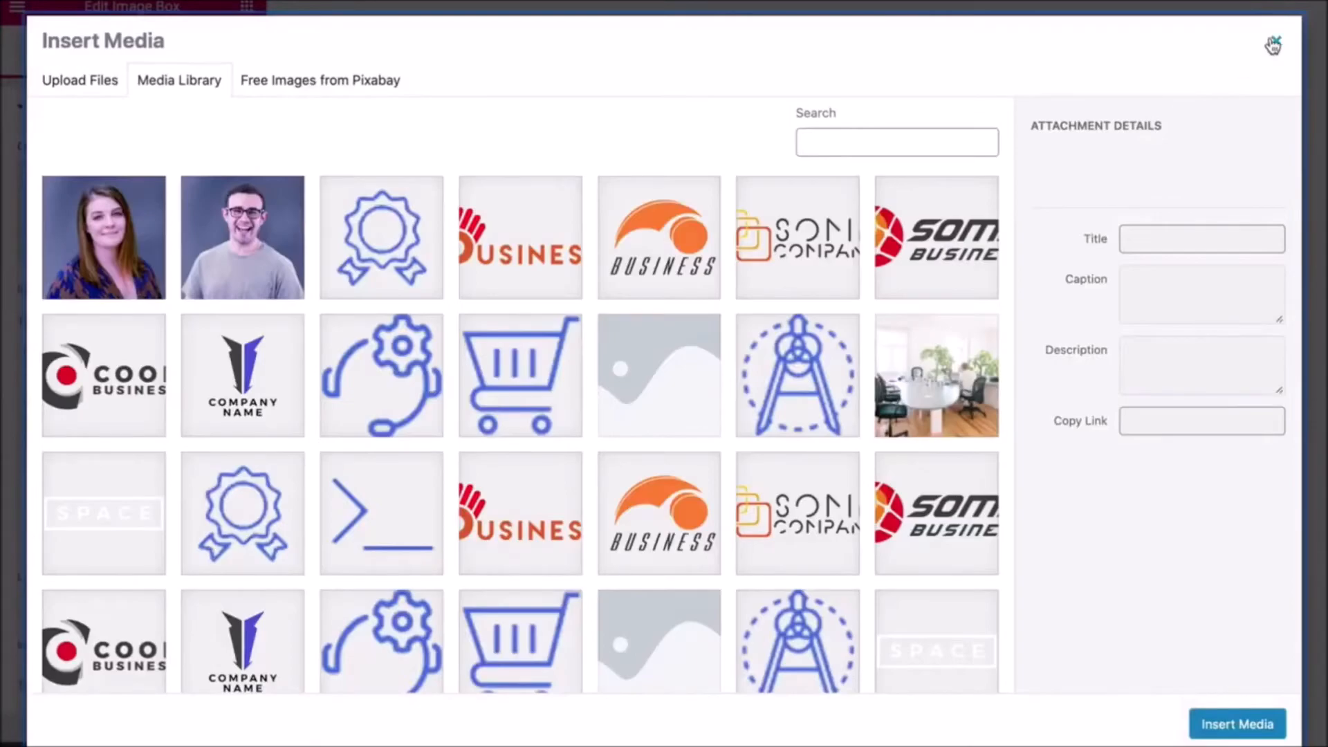
click(1272, 44)
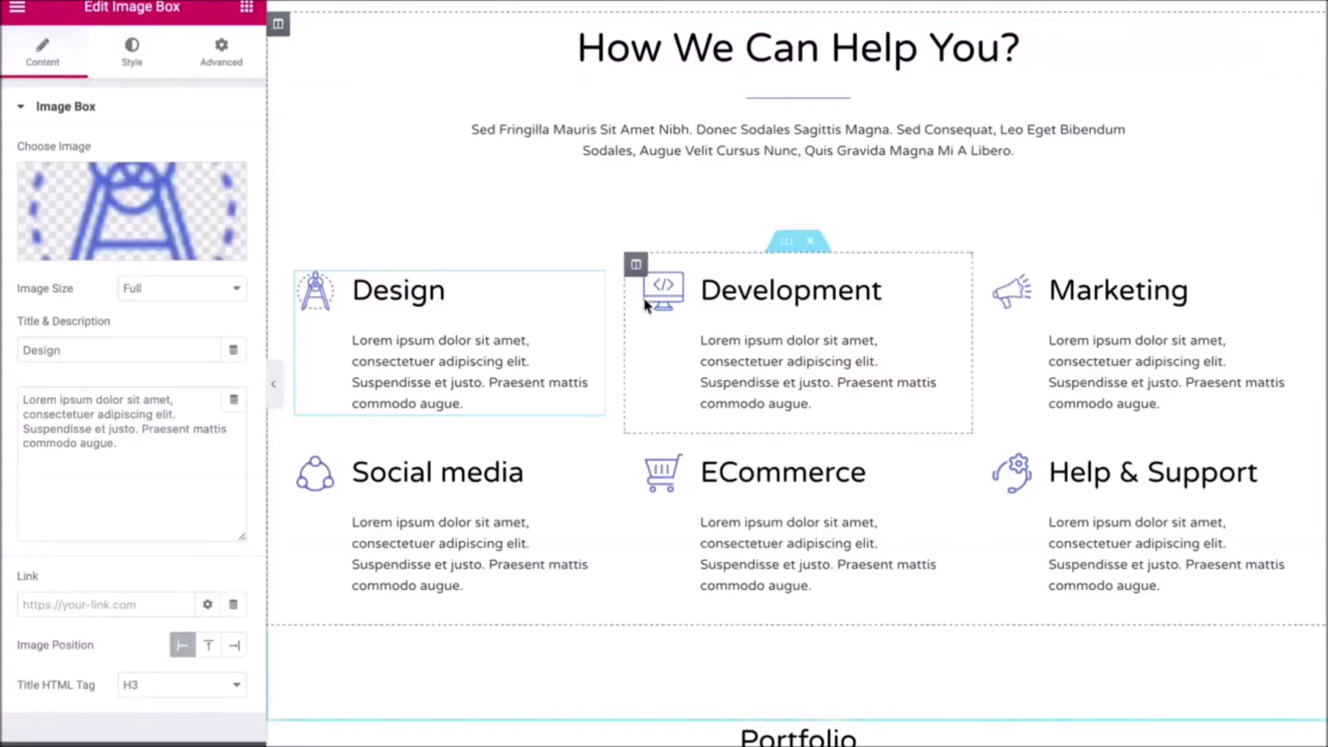
scroll(655, 369, down, 10)
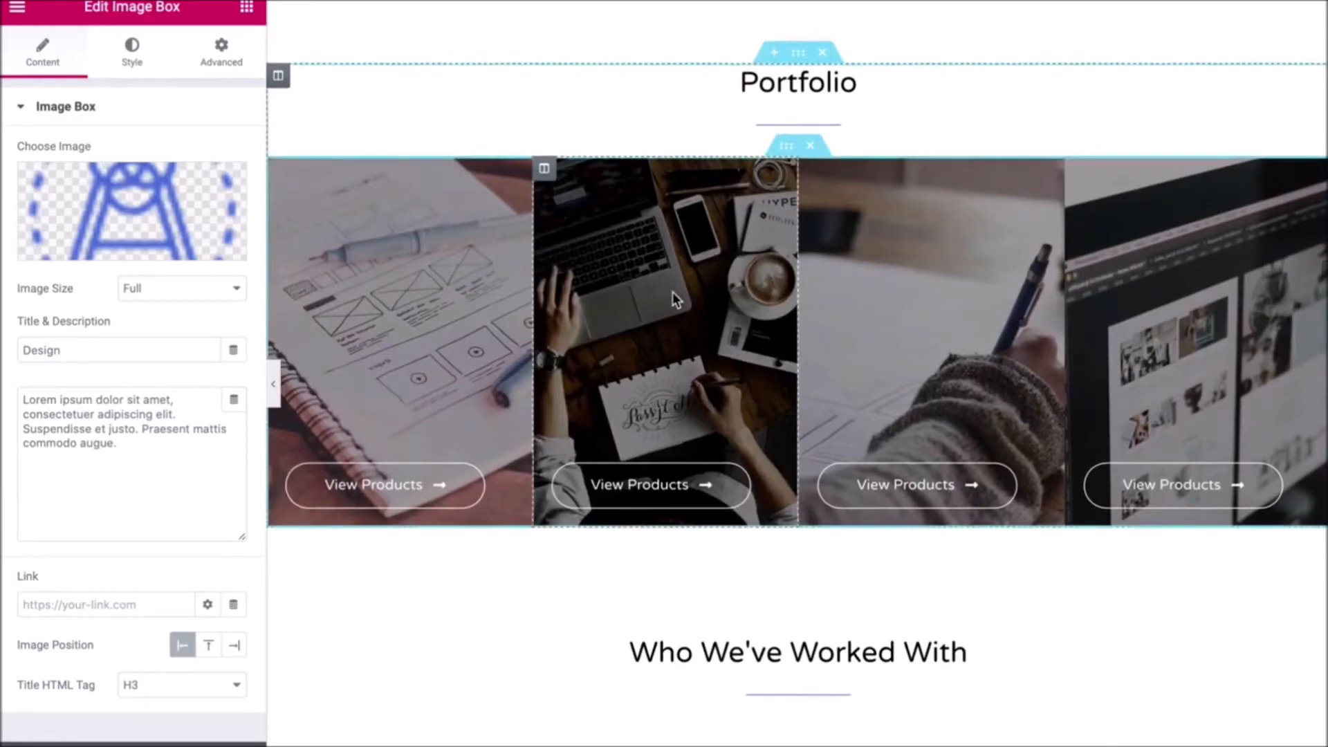
click(544, 169)
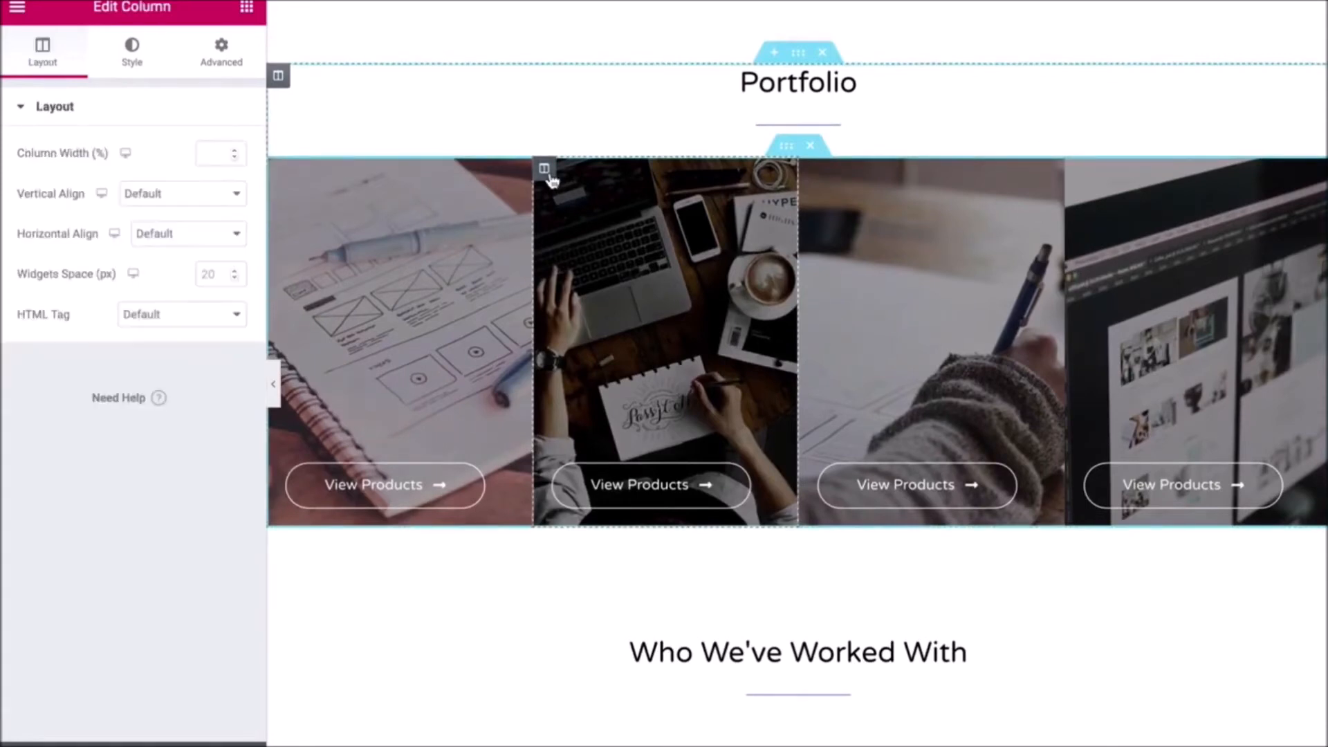
click(131, 53)
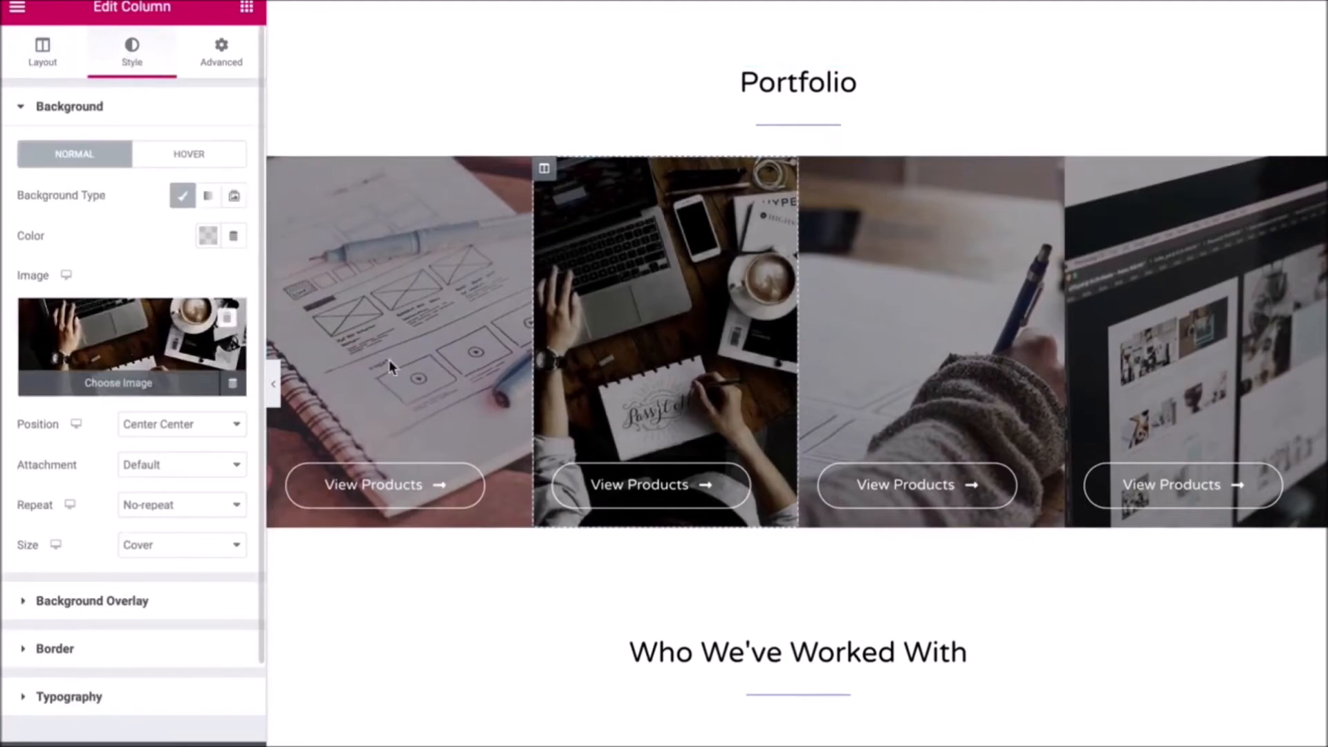
- Delete the Who We've Worked With logo section and scroll to check the result
scroll(888, 405, down, 5)
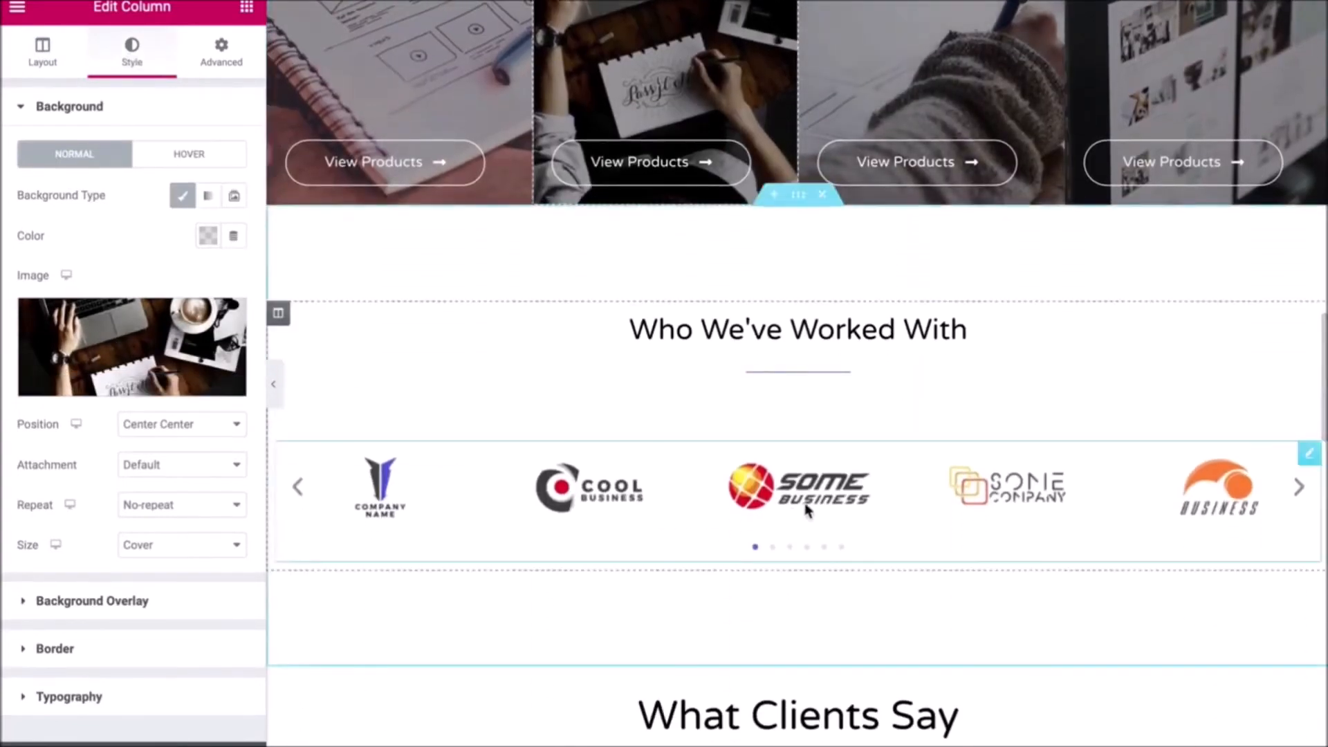
click(822, 200)
scroll(694, 444, down, 1)
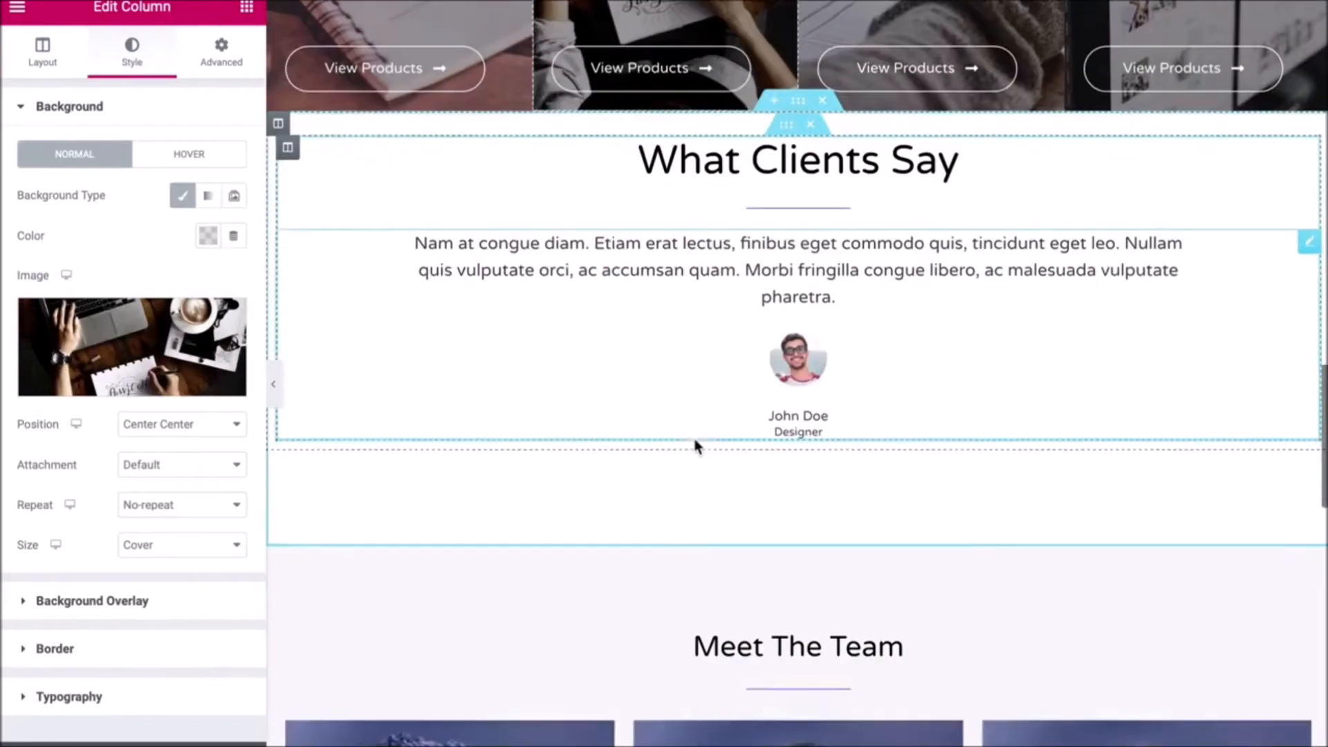
scroll(693, 436, down, 5)
scroll(694, 438, up, 10)
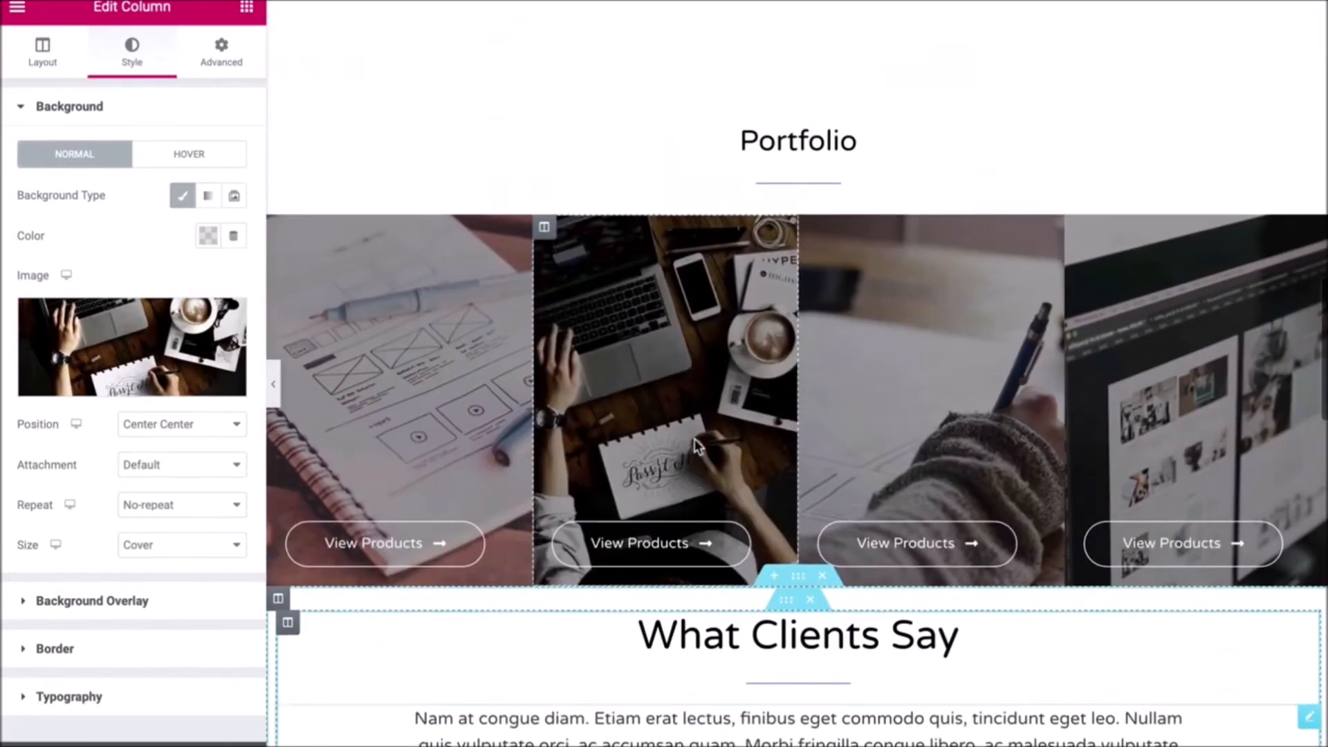
scroll(694, 438, down, 8)
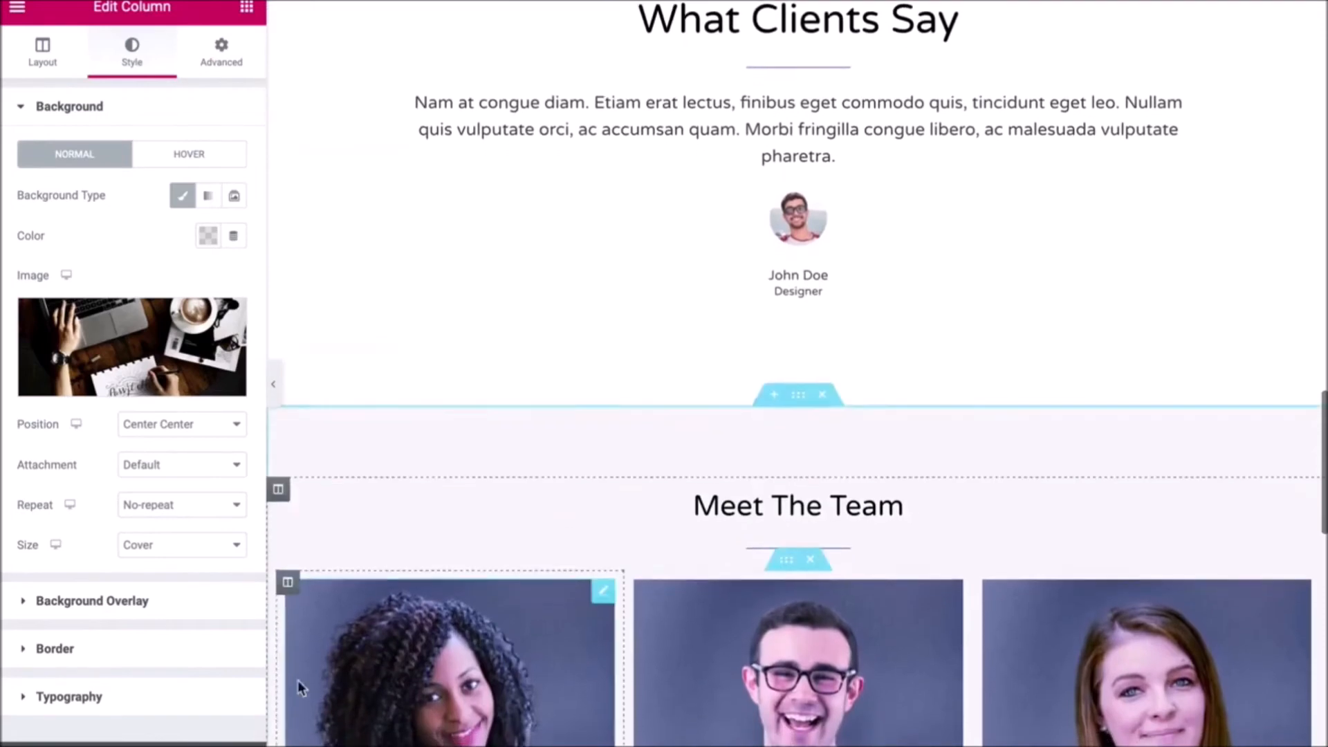
- Show the Navigator tree and collapse the expanded section rows
click(46, 742)
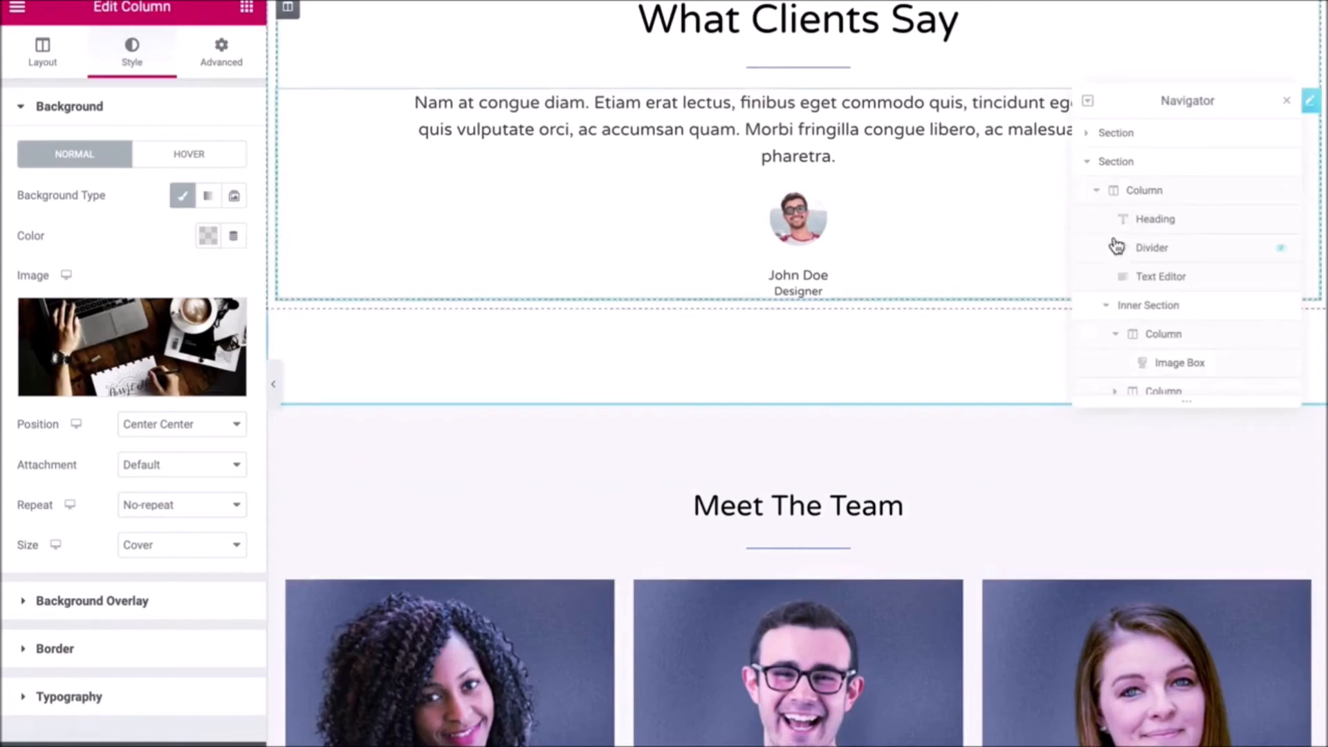
scroll(1089, 276, down, 2)
click(1090, 328)
scroll(1099, 310, up, 2)
click(1089, 163)
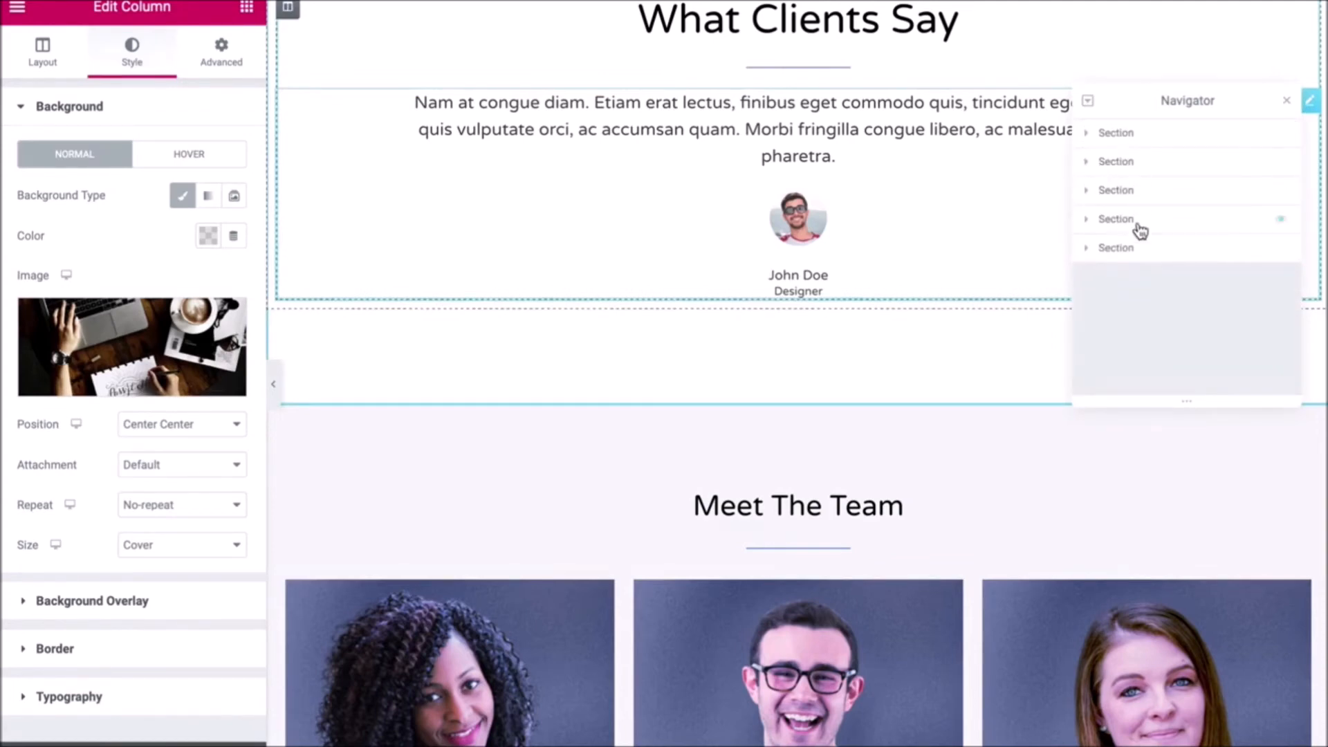
- Drag What Clients Say higher so Meet The Team follows the Portfolio grid
mouse_move(1130, 190)
mouse_down()
mouse_move(1135, 164)
mouse_move(1136, 175)
mouse_up()
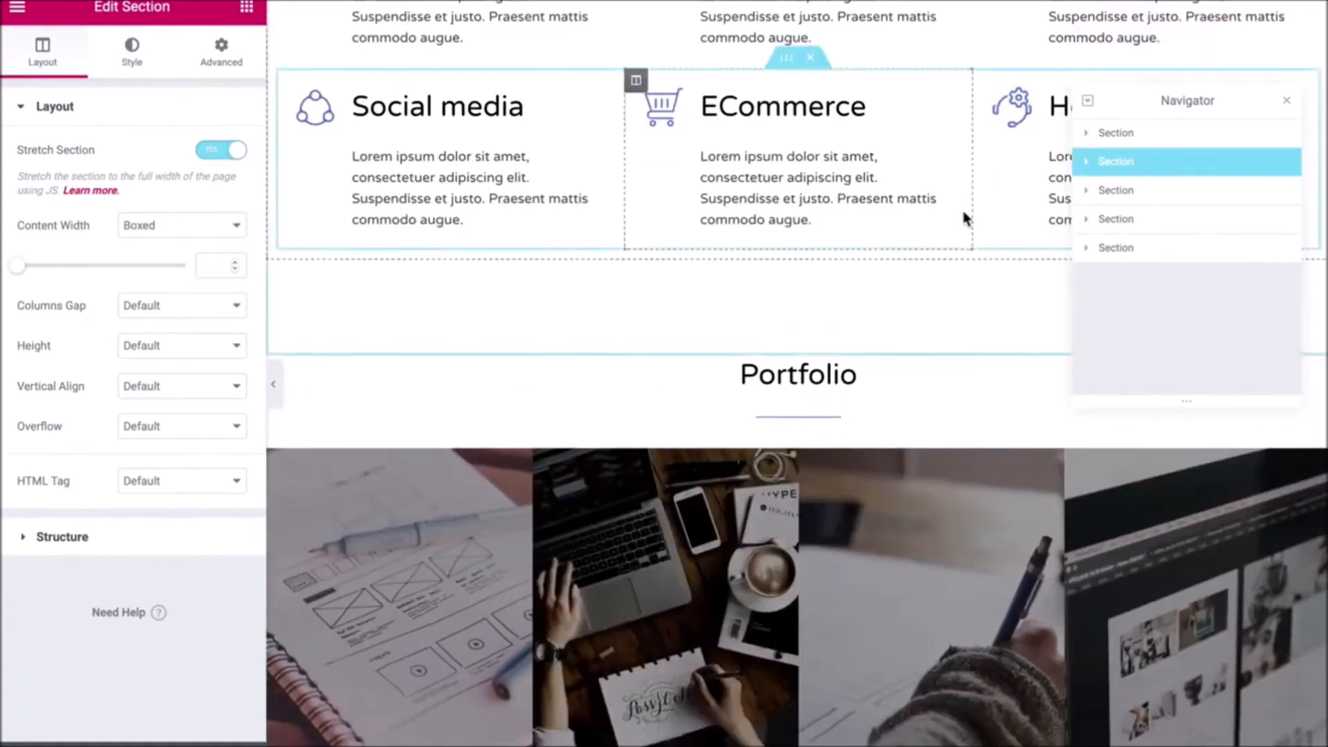
scroll(963, 211, down, 2)
scroll(962, 212, up, 8)
scroll(962, 213, down, 1)
scroll(962, 219, down, 10)
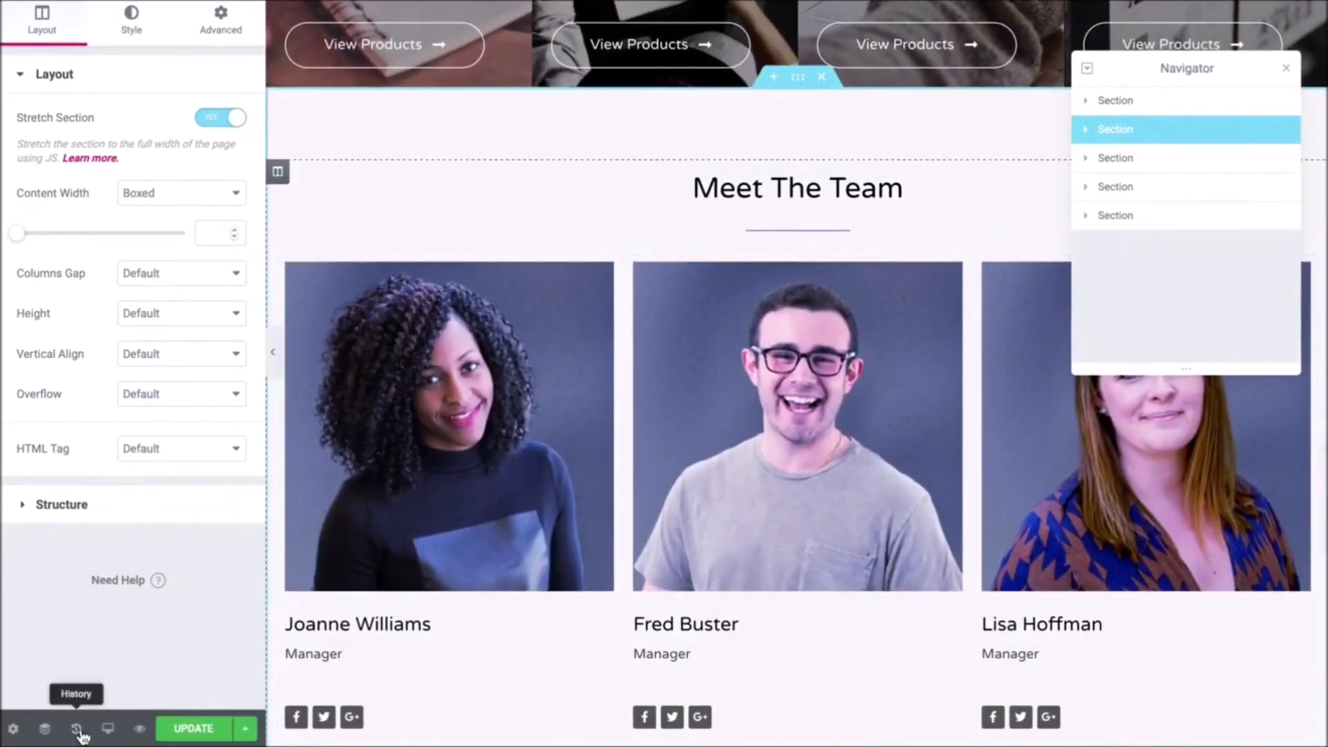
click(77, 729)
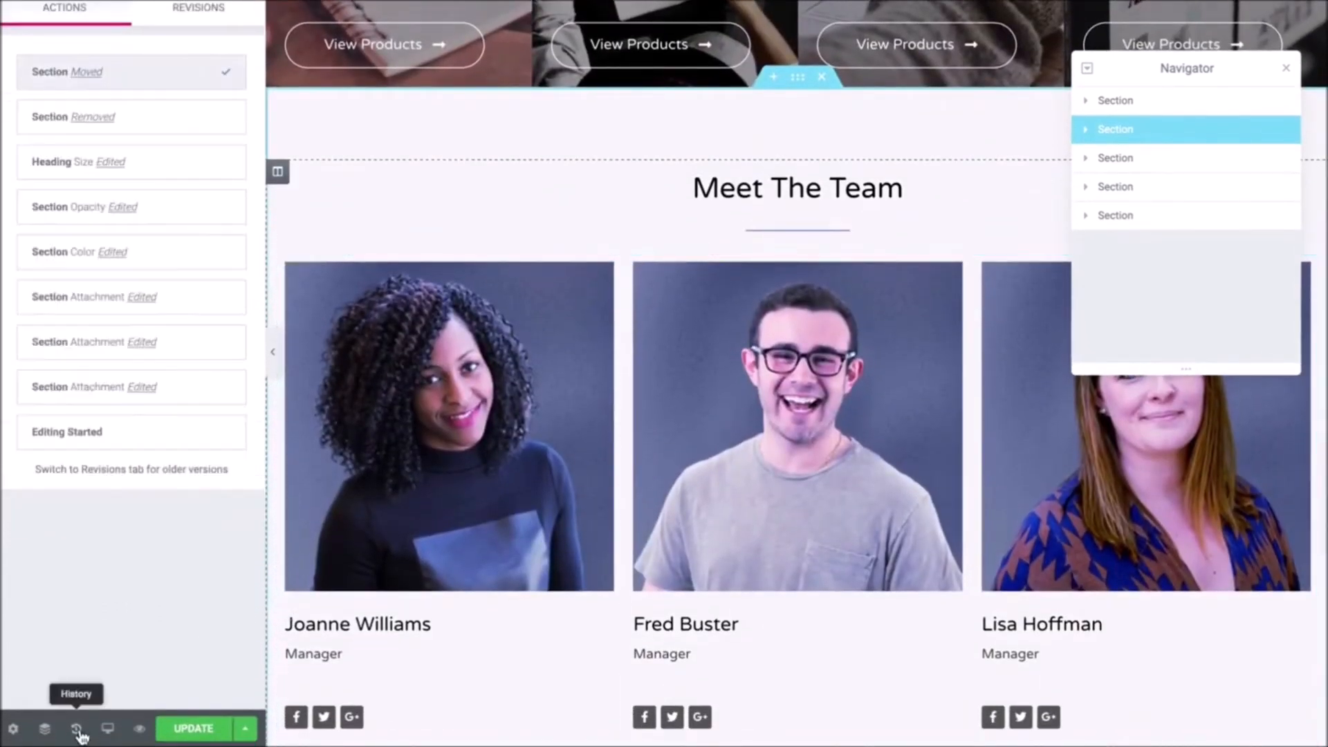
- Revert to an earlier Section Attachment Edited entry in History and close the Navigator
click(121, 340)
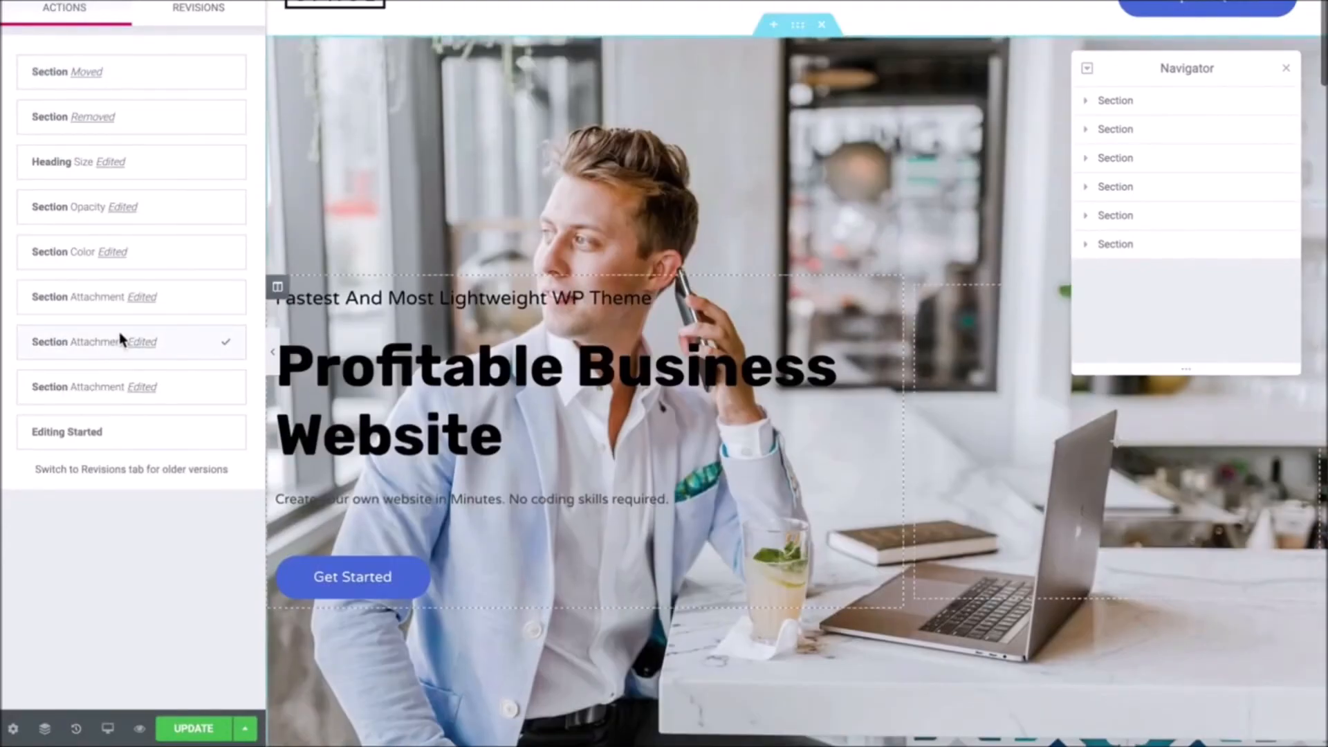
scroll(473, 357, down, 6)
scroll(473, 357, up, 3)
scroll(473, 357, up, 2)
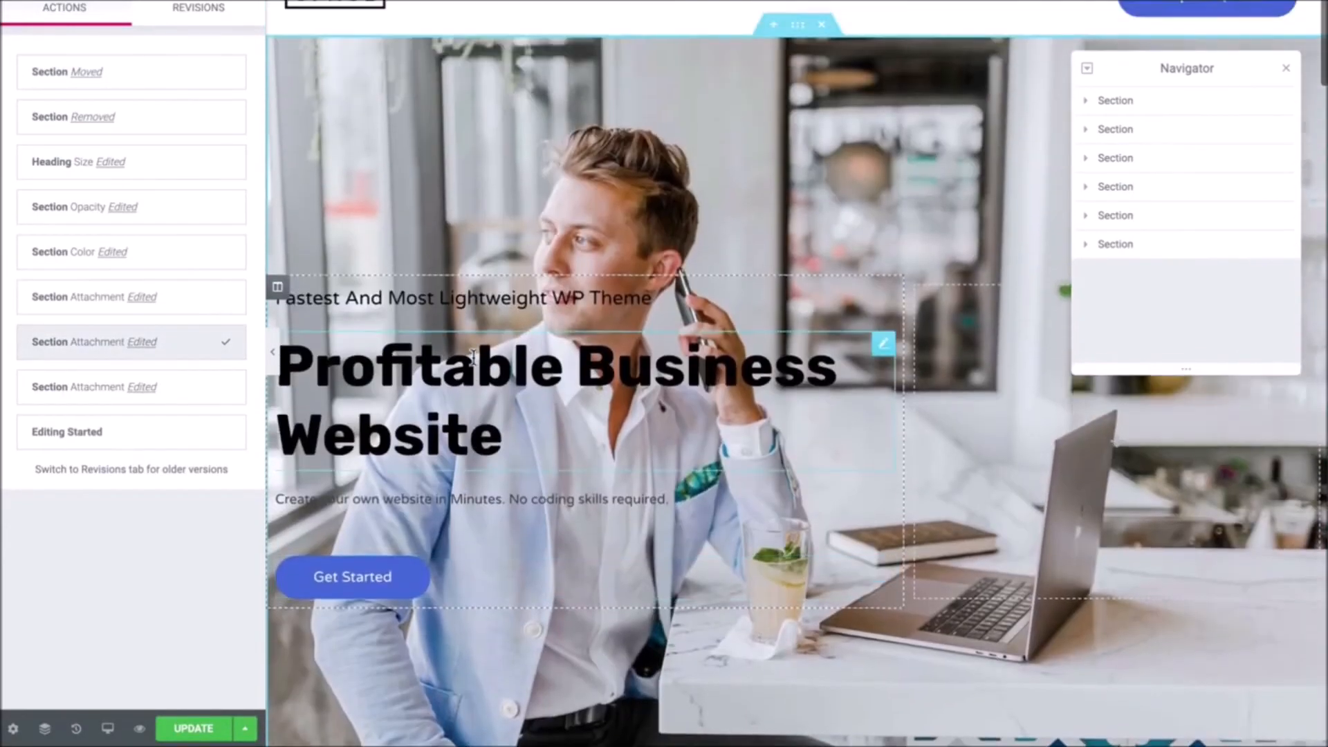
scroll(473, 357, down, 4)
scroll(473, 357, up, 4)
scroll(473, 357, up, 1)
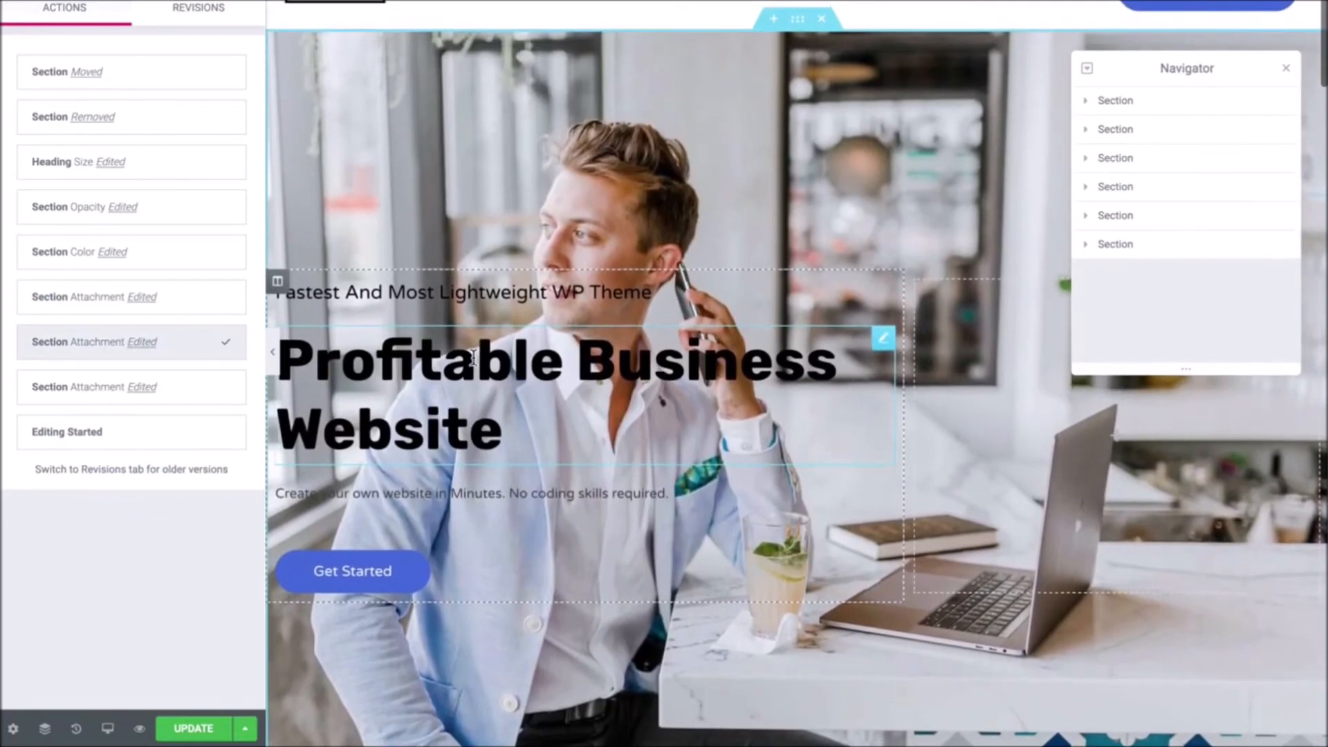
click(1286, 71)
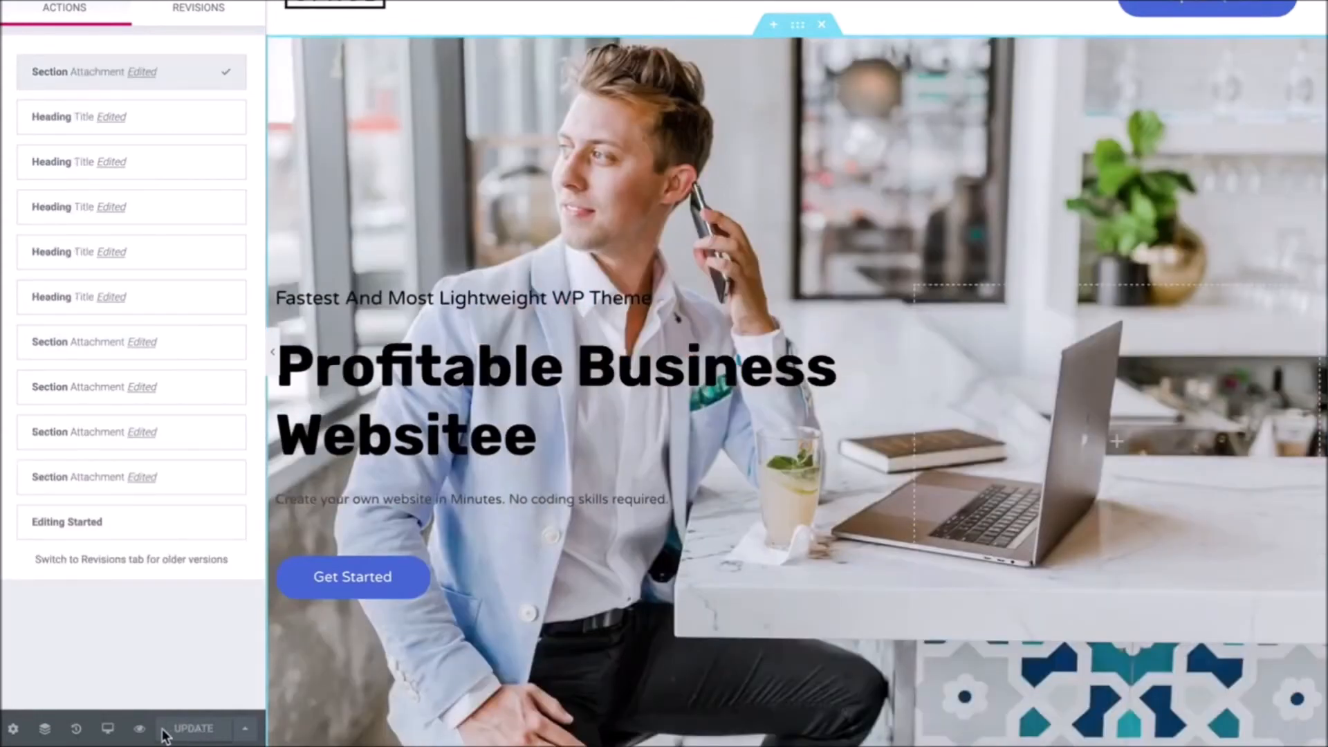
- Preview the edited home page and scroll through it from top to bottom
click(140, 728)
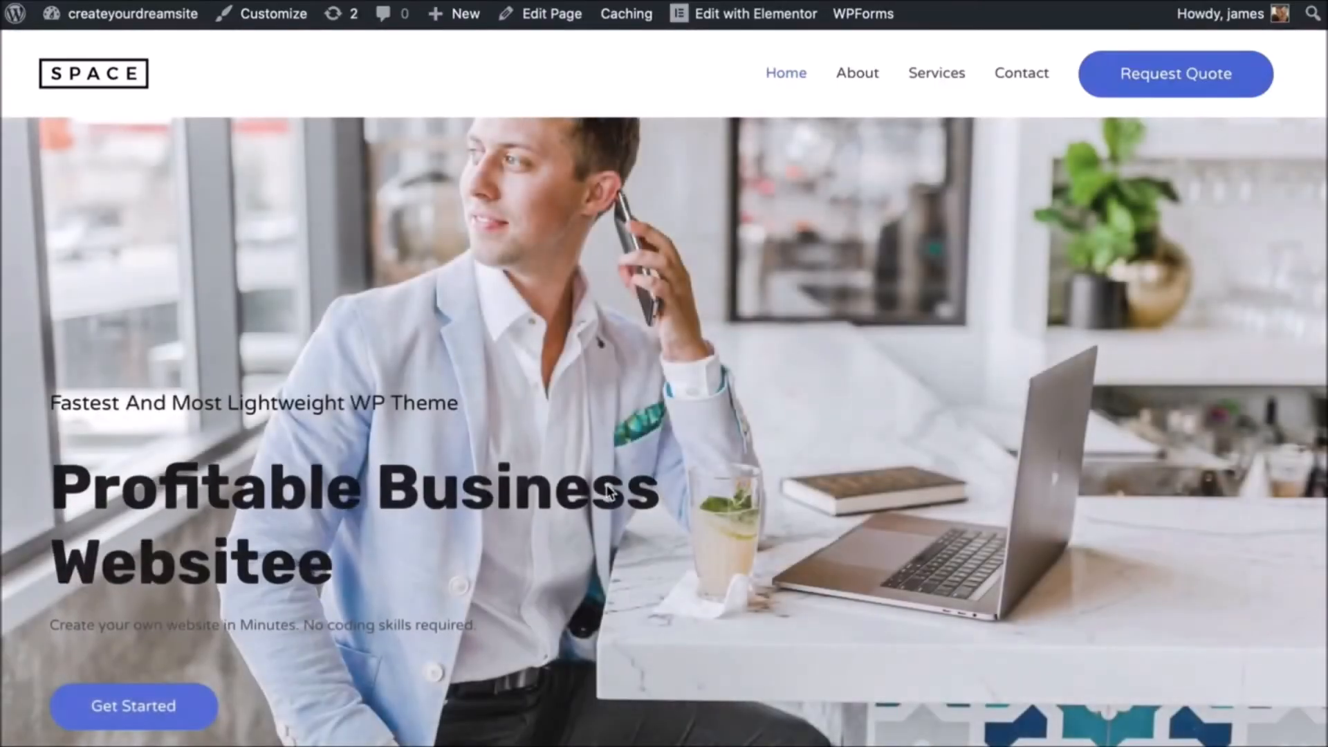
scroll(606, 484, down, 3)
scroll(607, 491, down, 10)
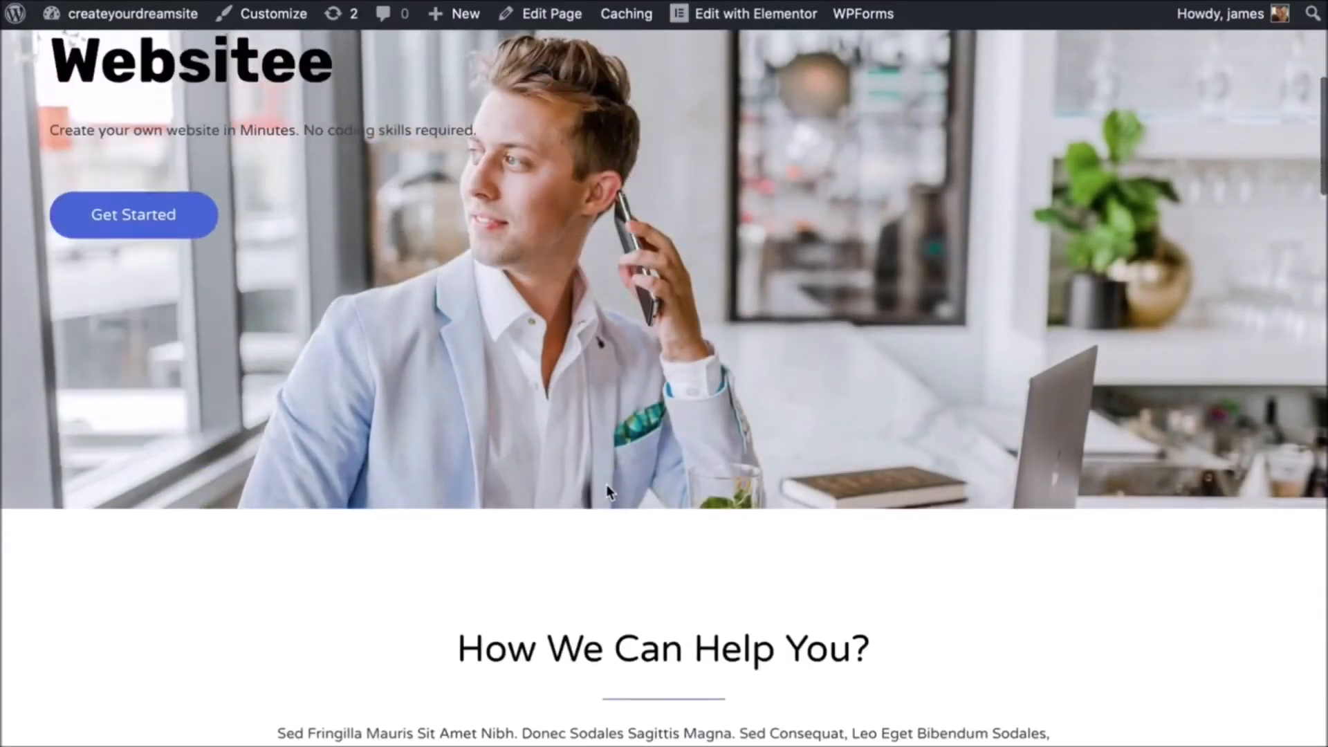
scroll(608, 493, down, 15)
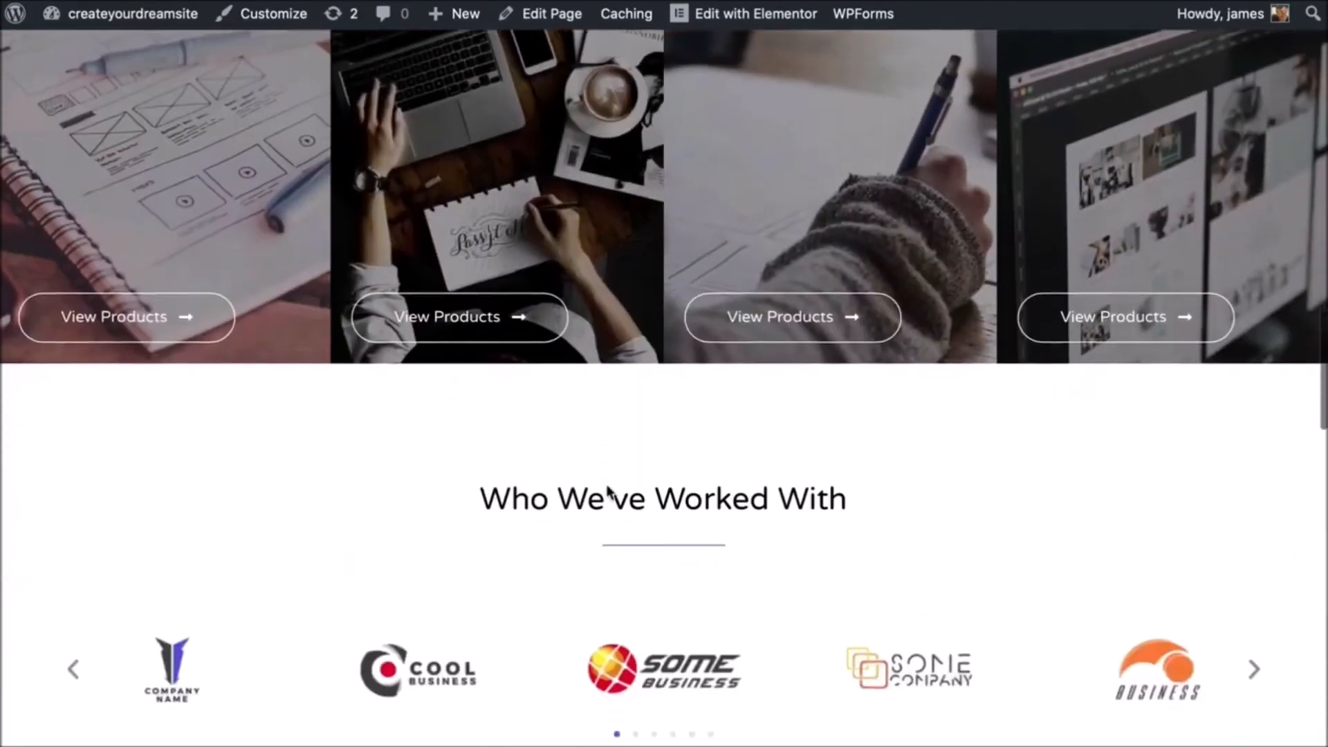
scroll(607, 492, down, 15)
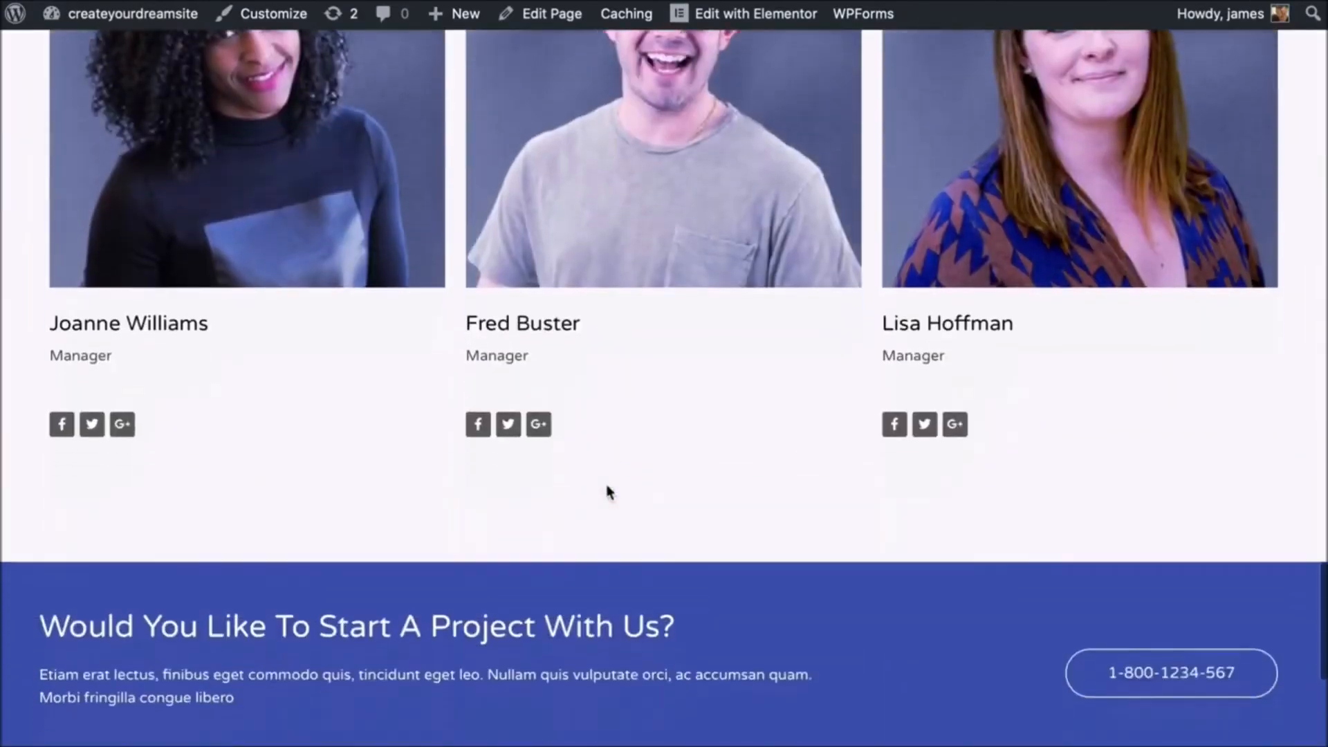
scroll(606, 484, up, 20)
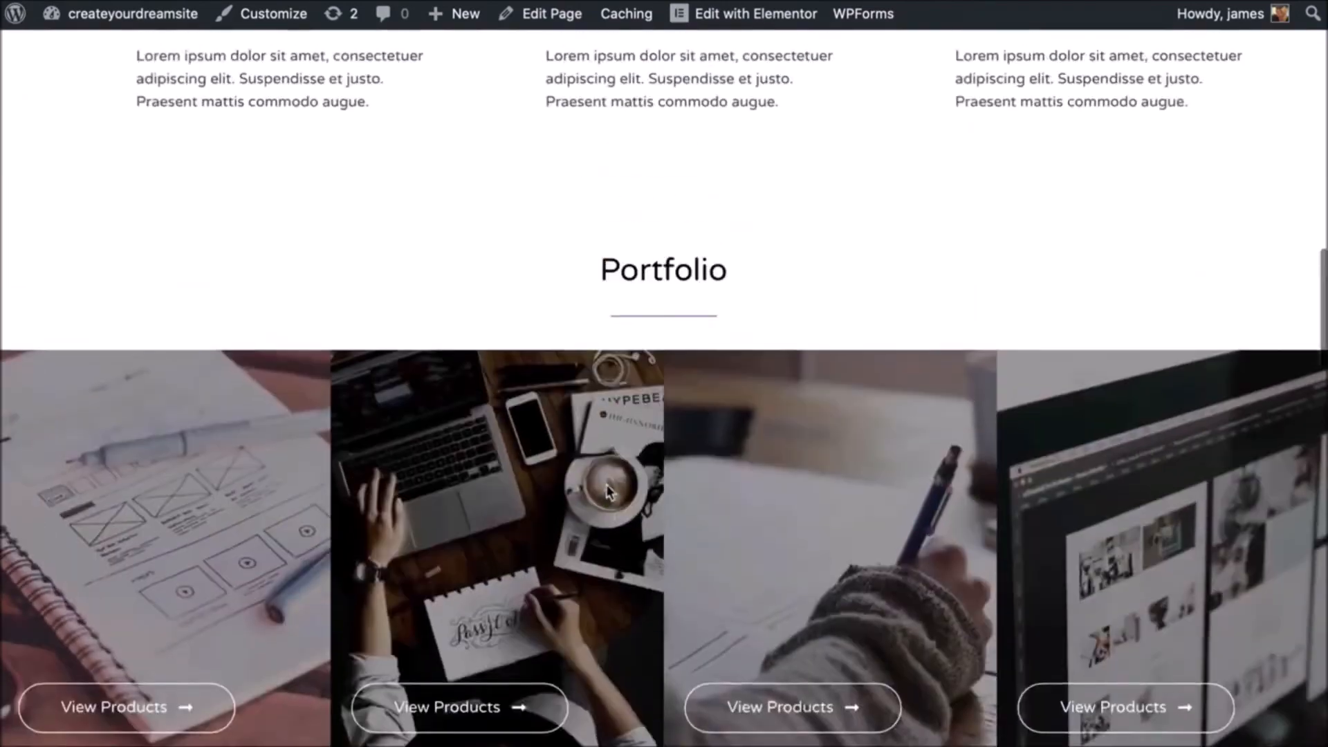
scroll(606, 484, down, 2)
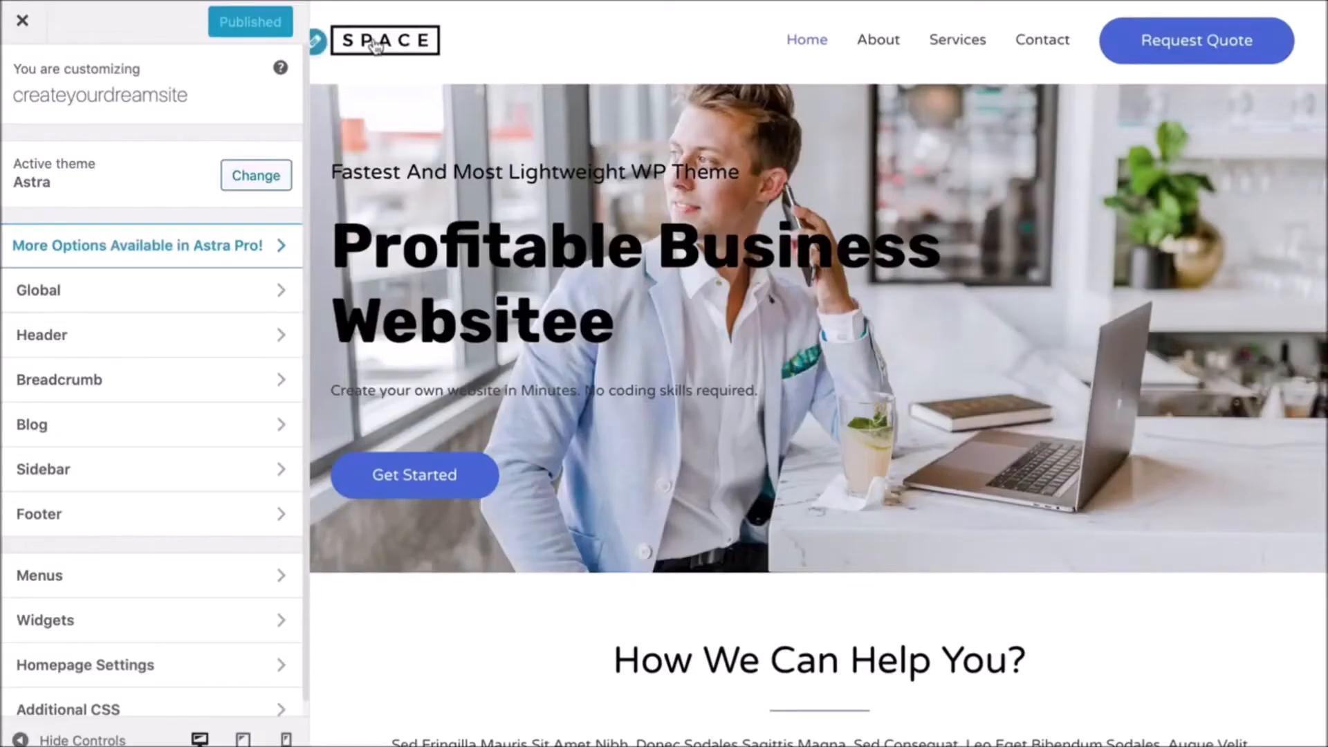
- Change the header button's text from 'Request Quote' to 'Get Started'
click(319, 42)
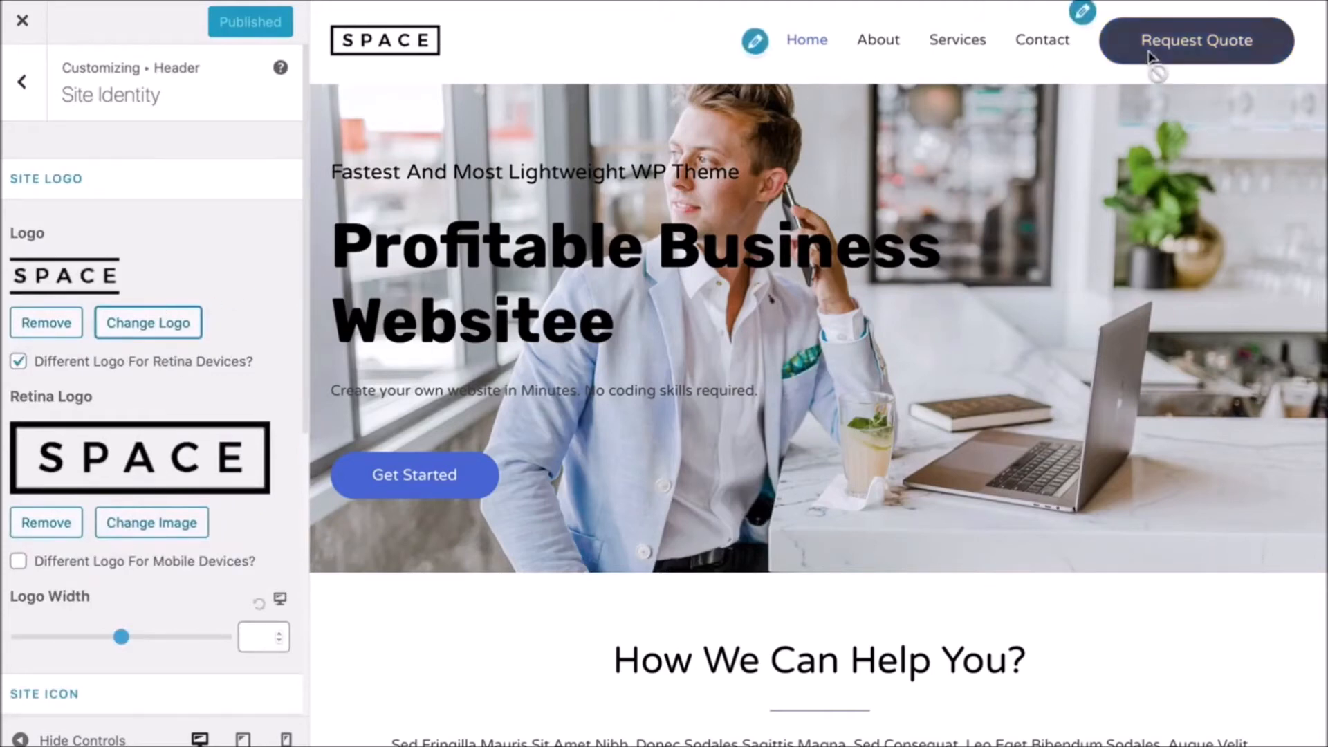
click(1085, 14)
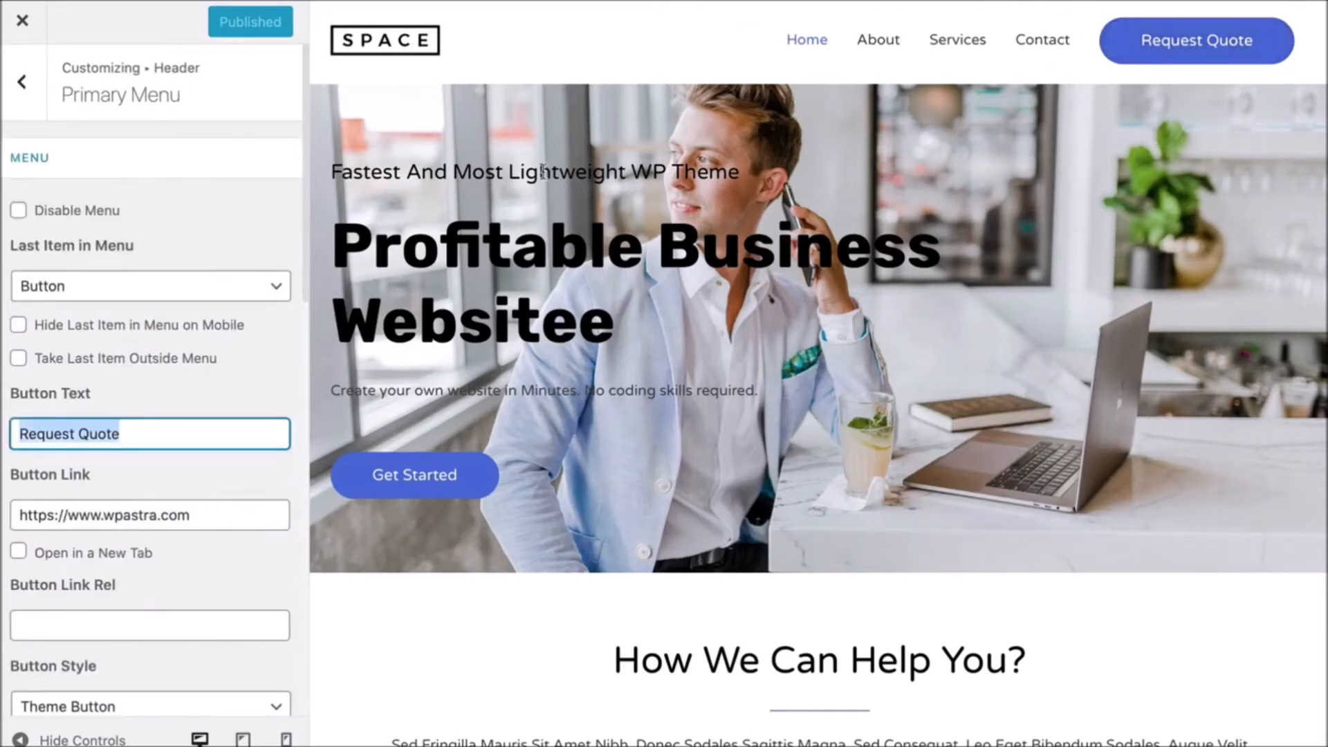
key(BackSpace)
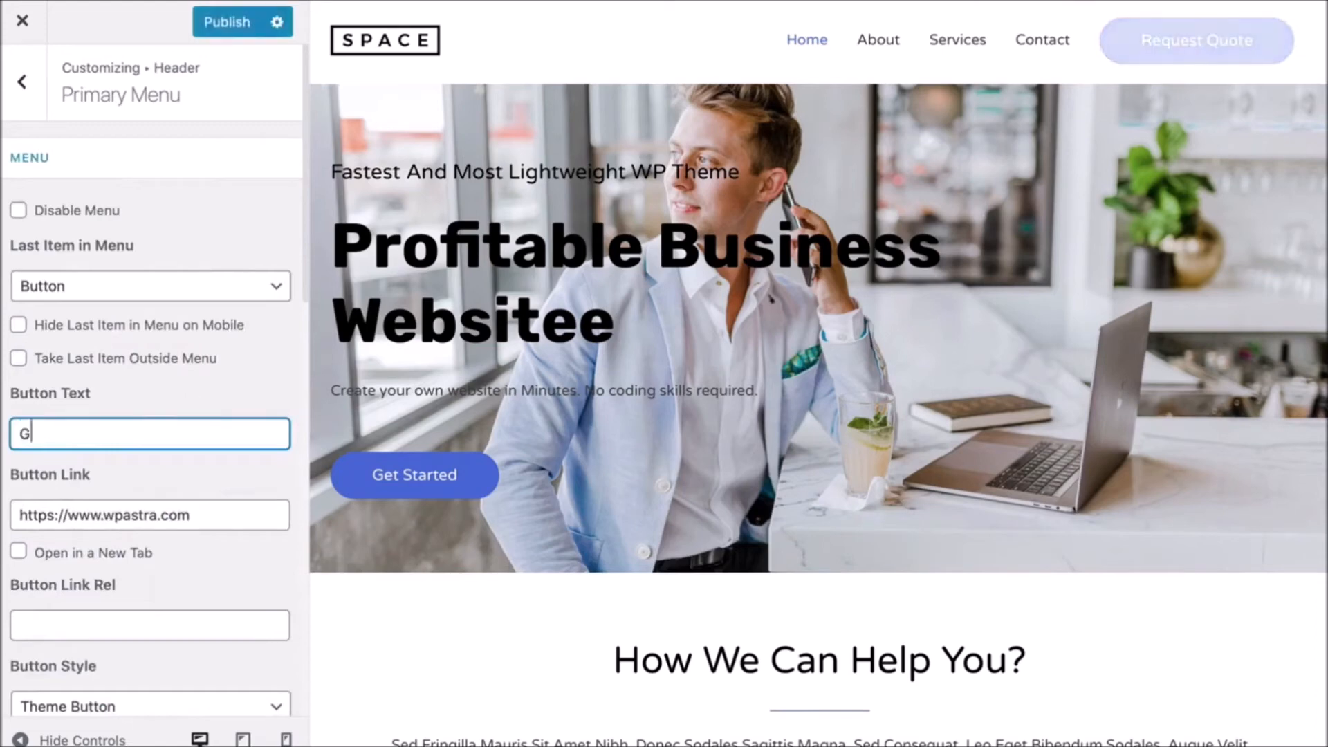
text(Get Started)
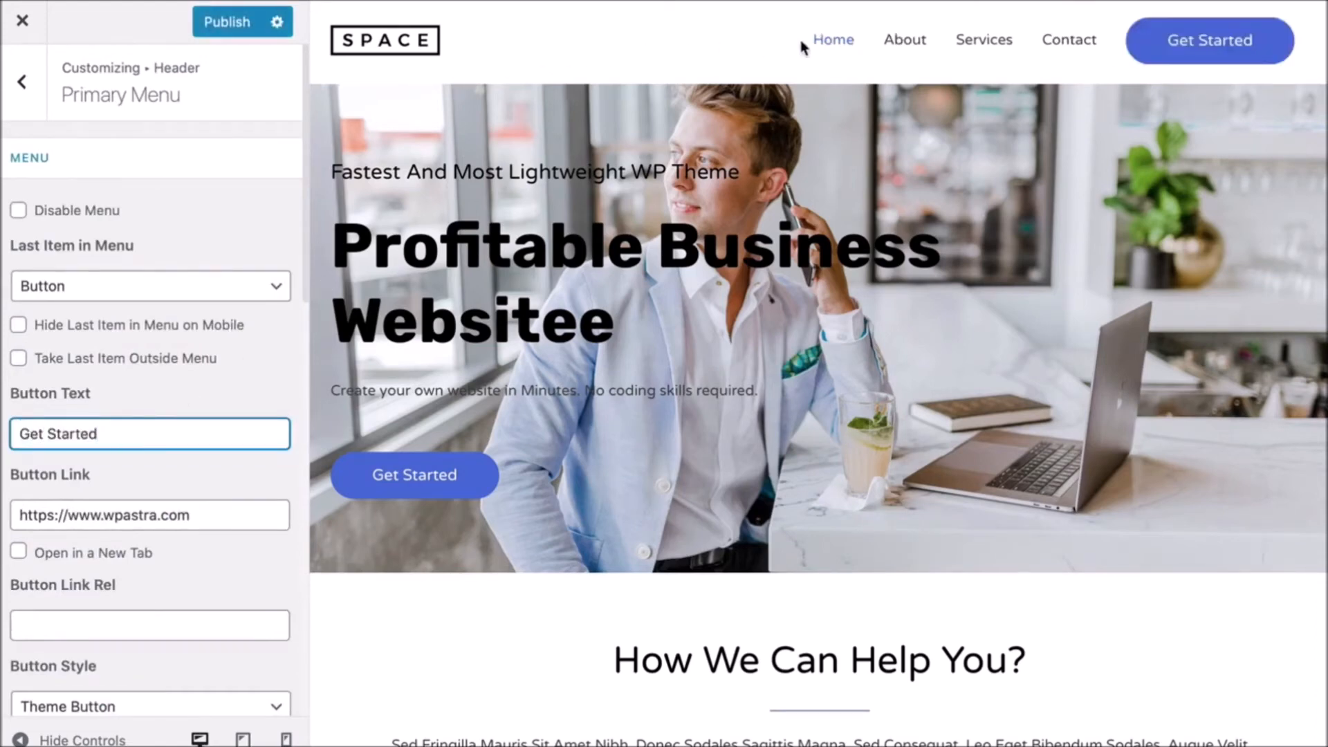
click(22, 82)
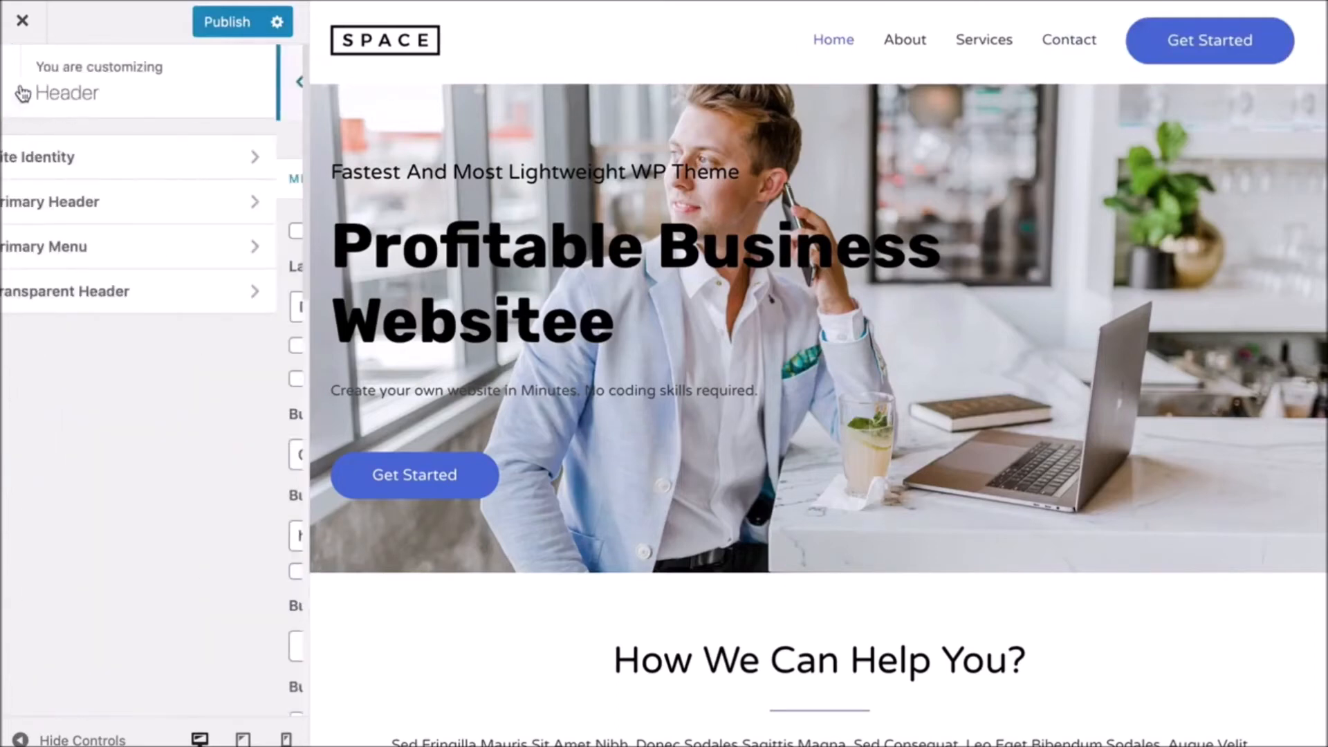
- Enable the transparent header on the complete website with white #ffffff menu links, then publish
click(80, 299)
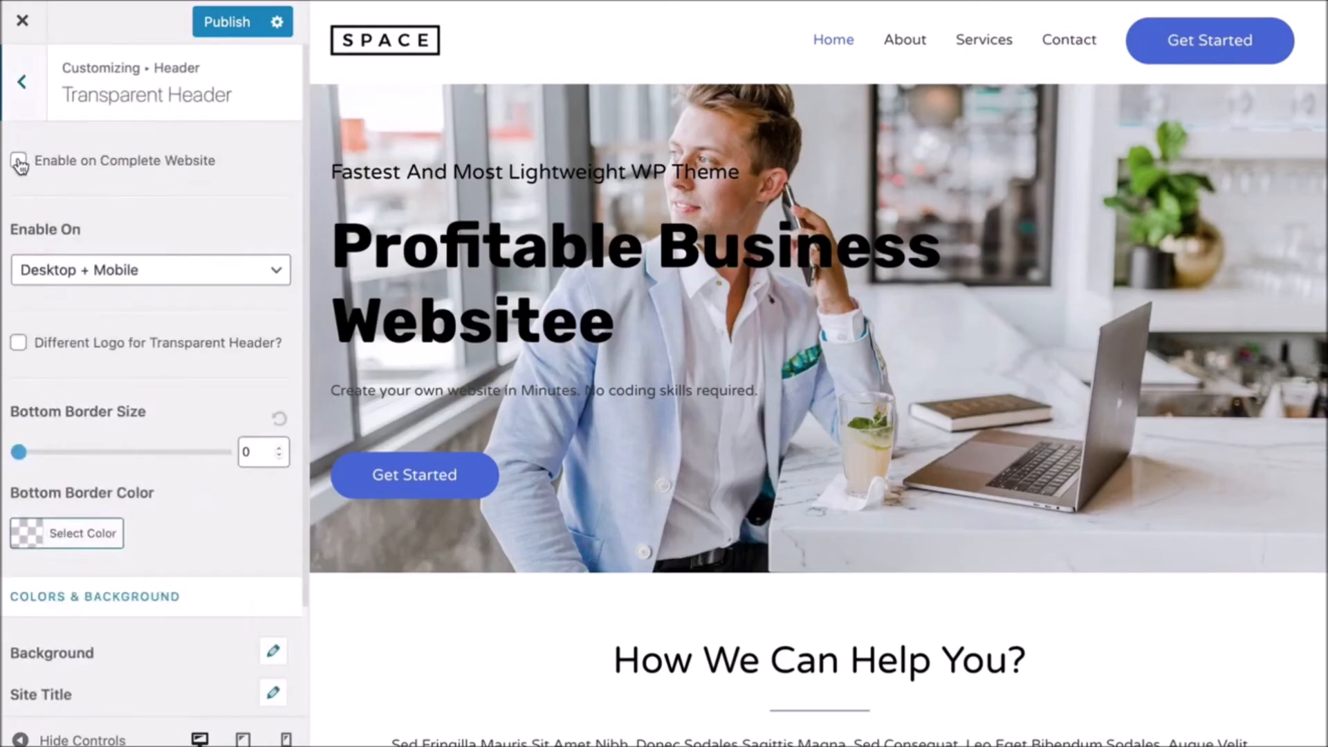
click(19, 162)
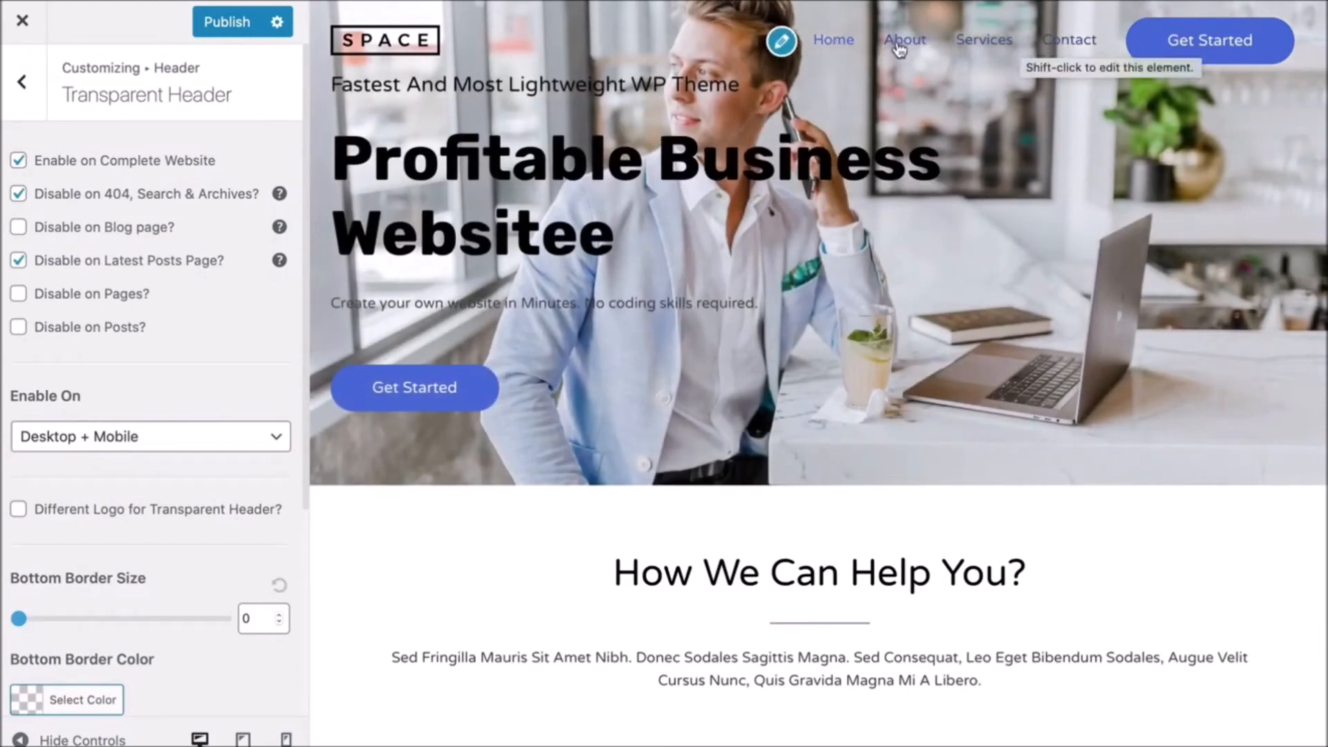
scroll(133, 208, down, 5)
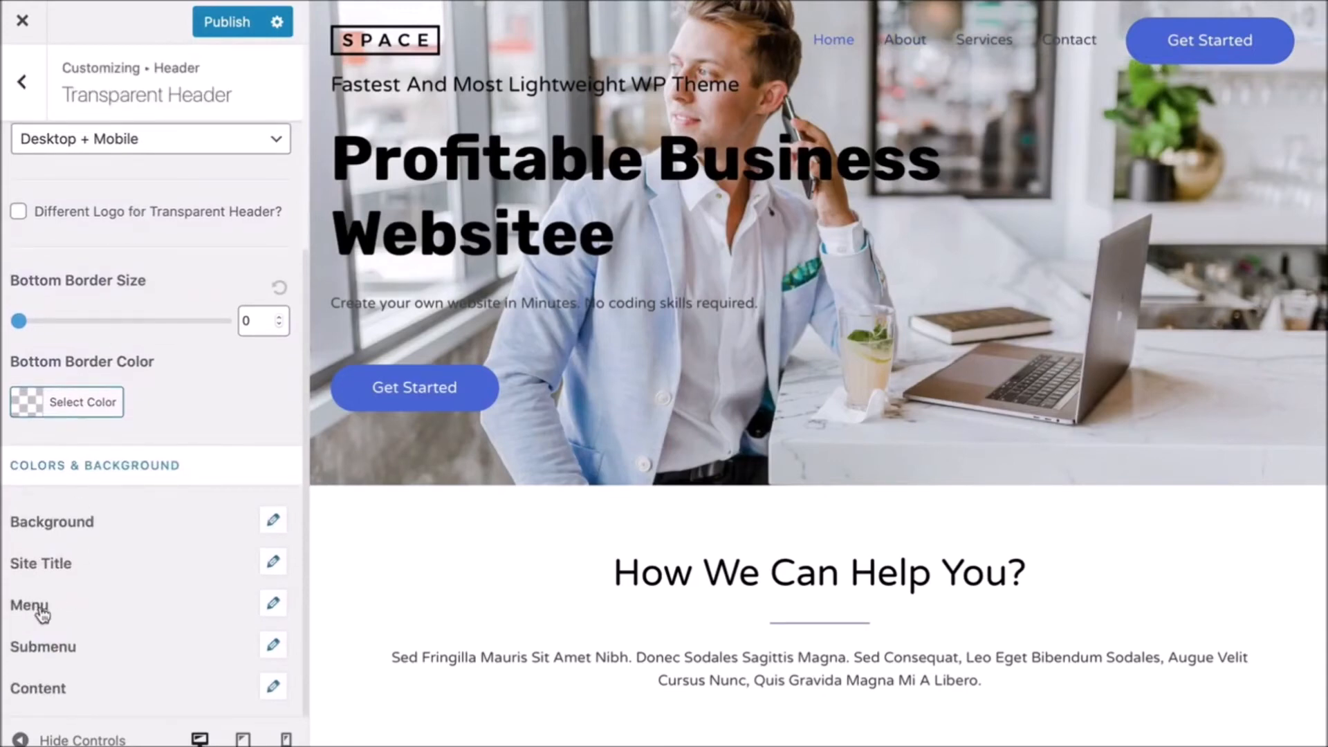
click(273, 604)
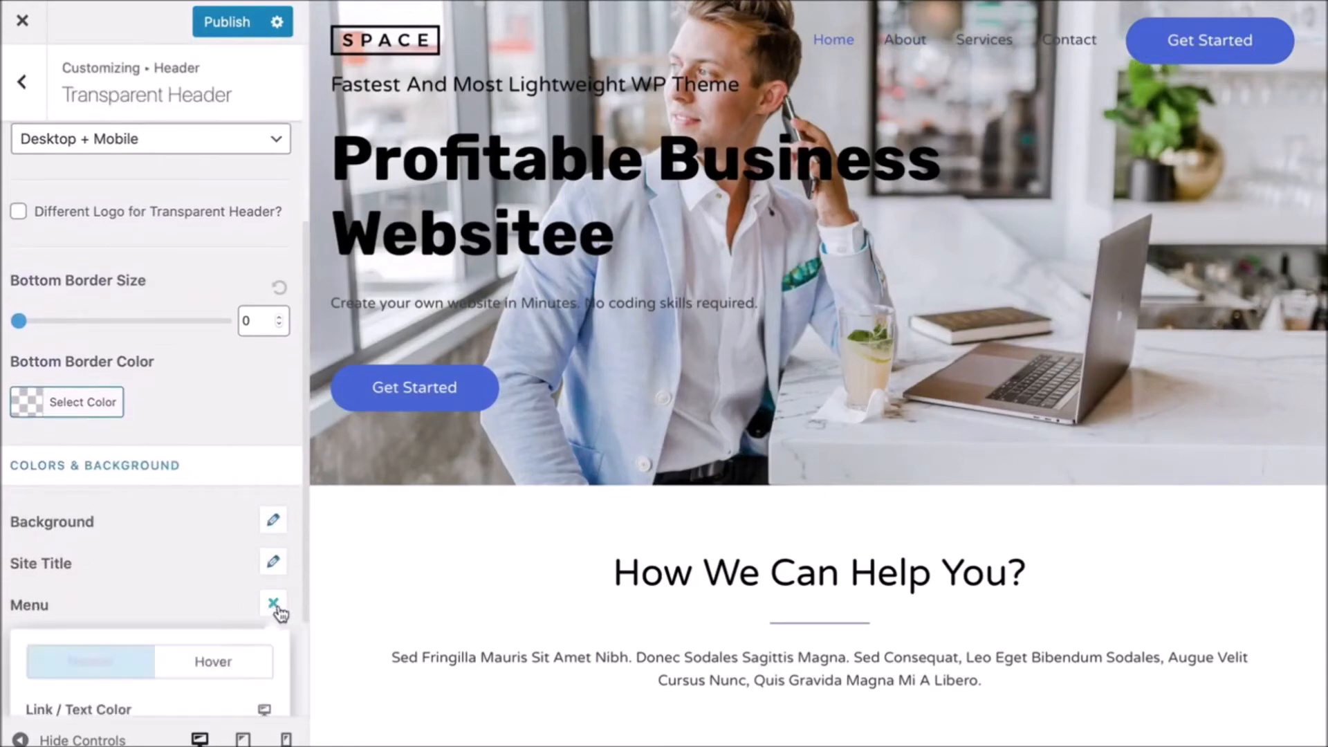
scroll(270, 608, down, 3)
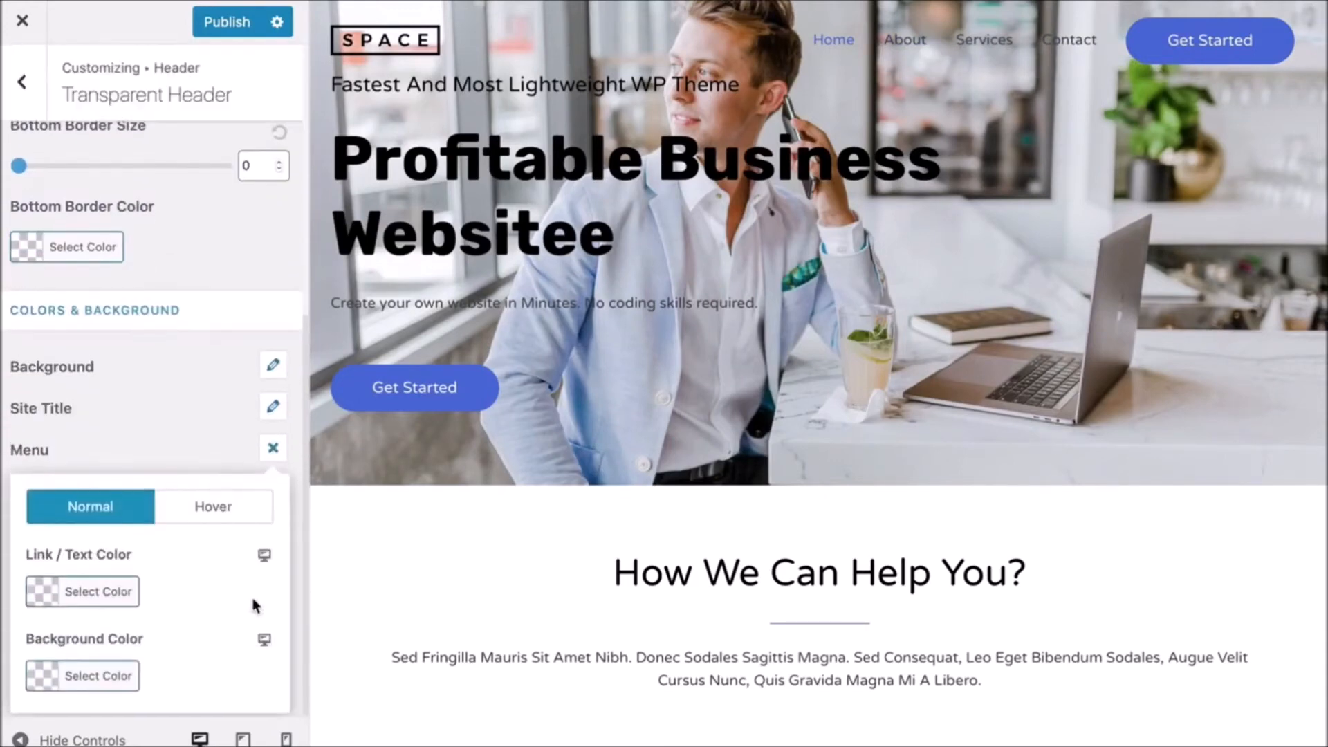
click(94, 607)
scroll(115, 612, down, 3)
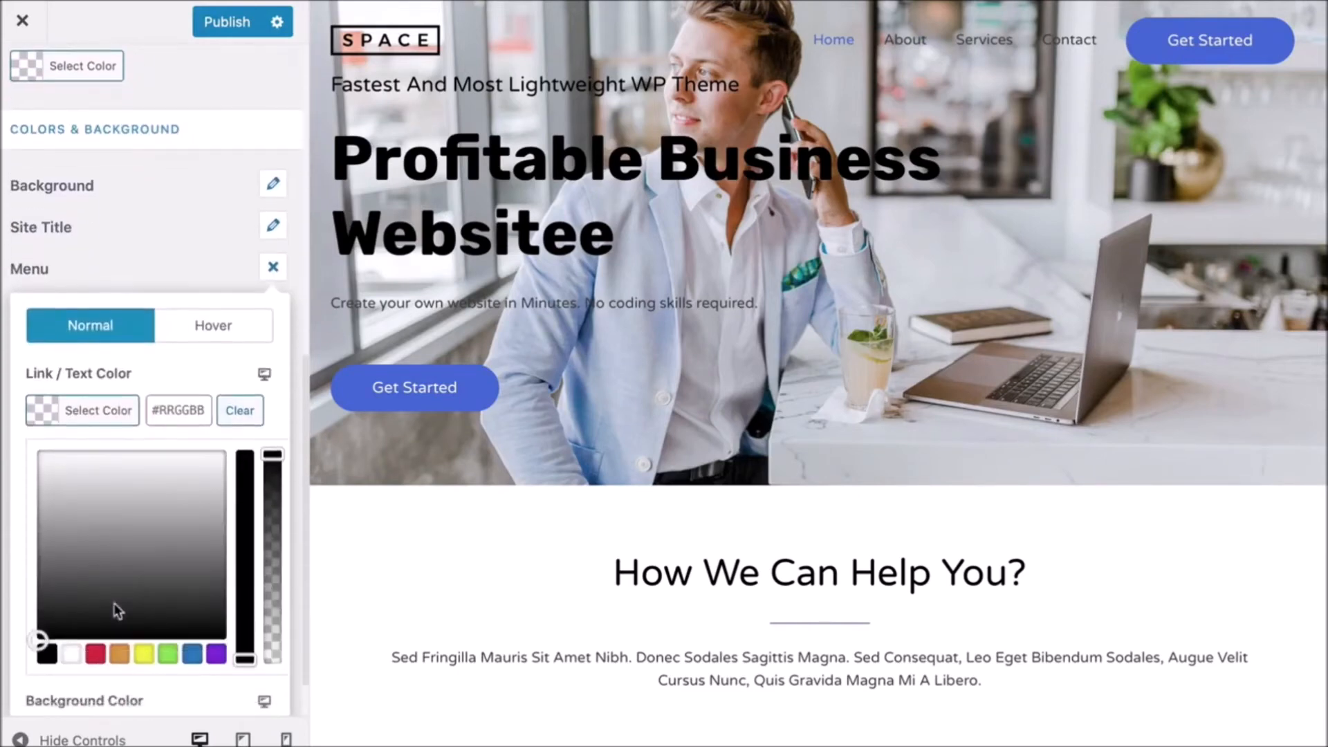
click(72, 653)
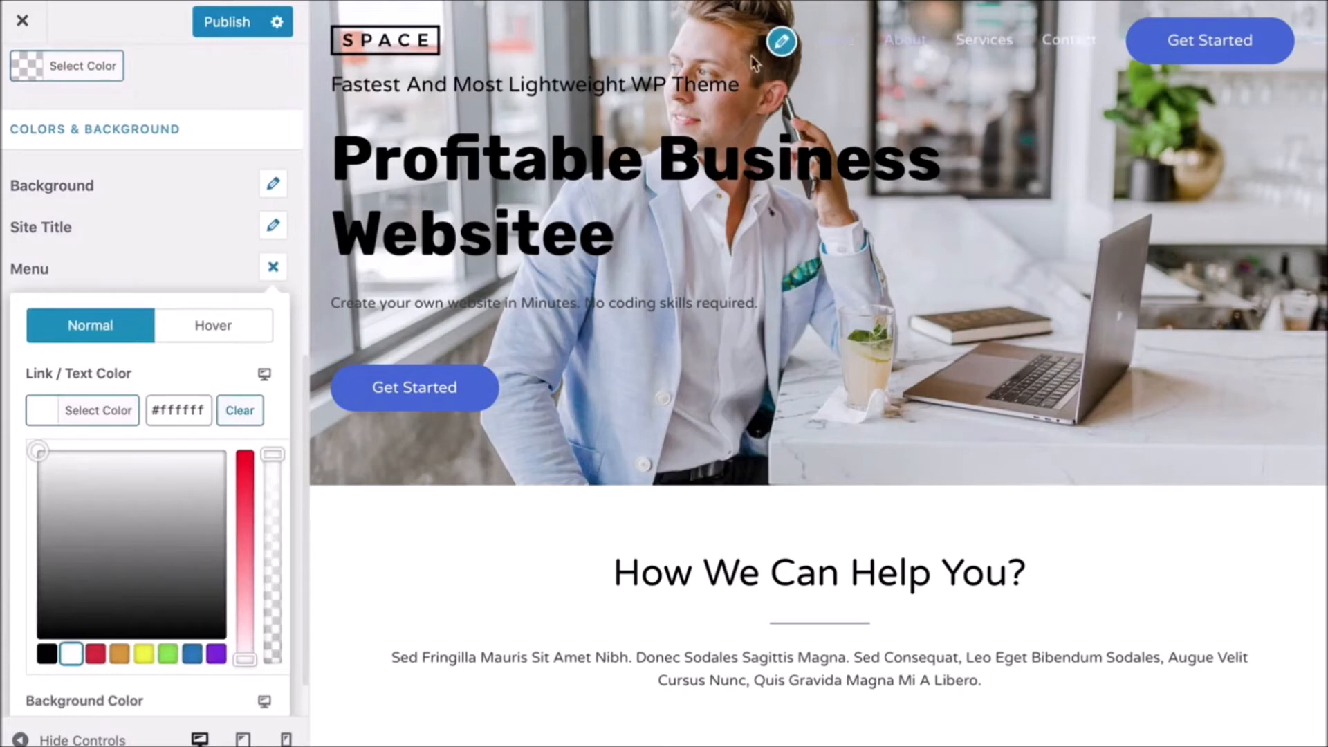
click(232, 30)
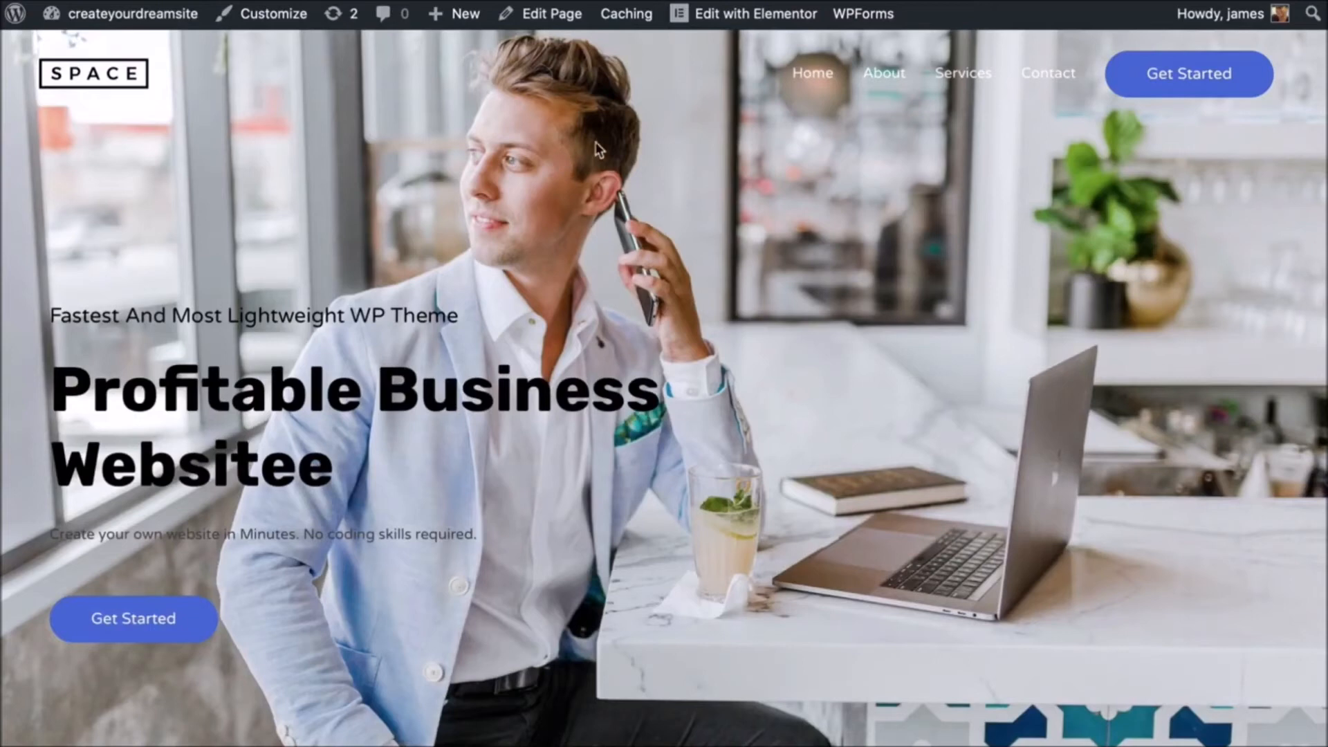
- Open the Footer template in Elementor and expand the Facebook social icon's settings
mouse_move(729, 19)
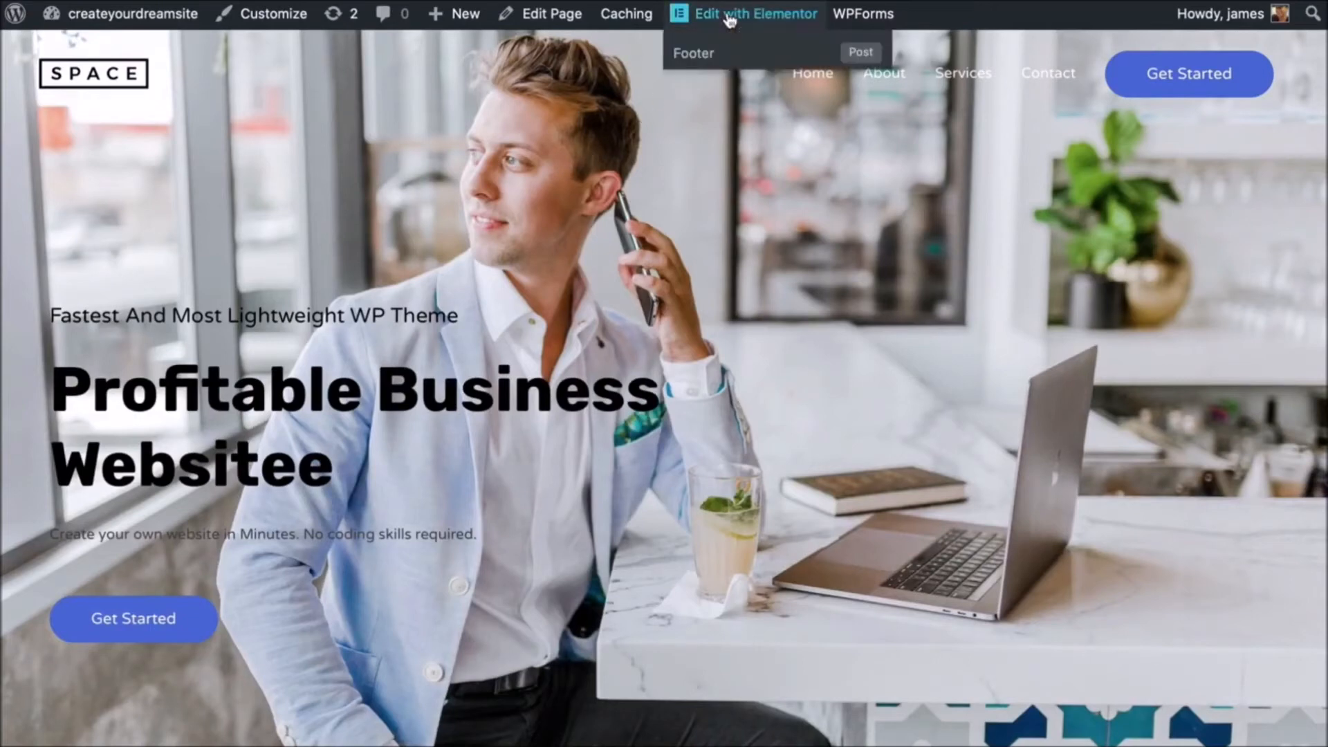
click(693, 55)
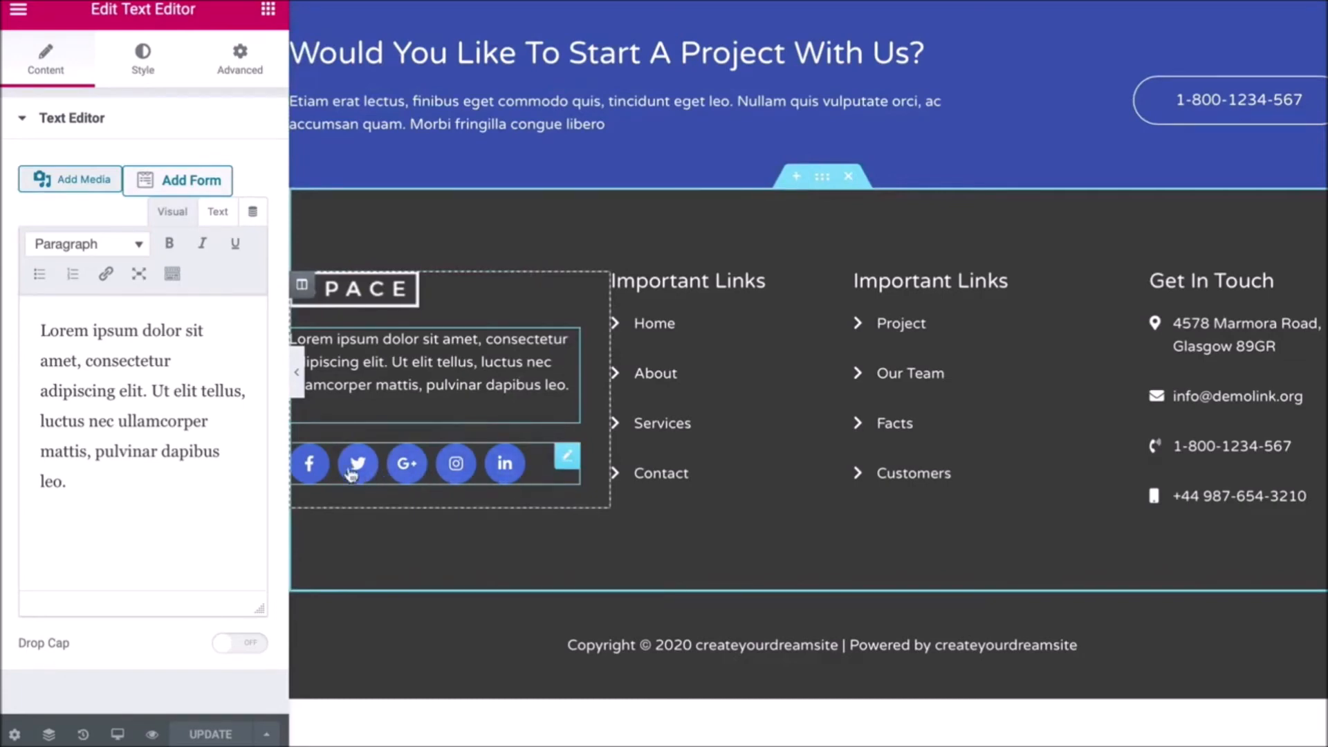
click(320, 473)
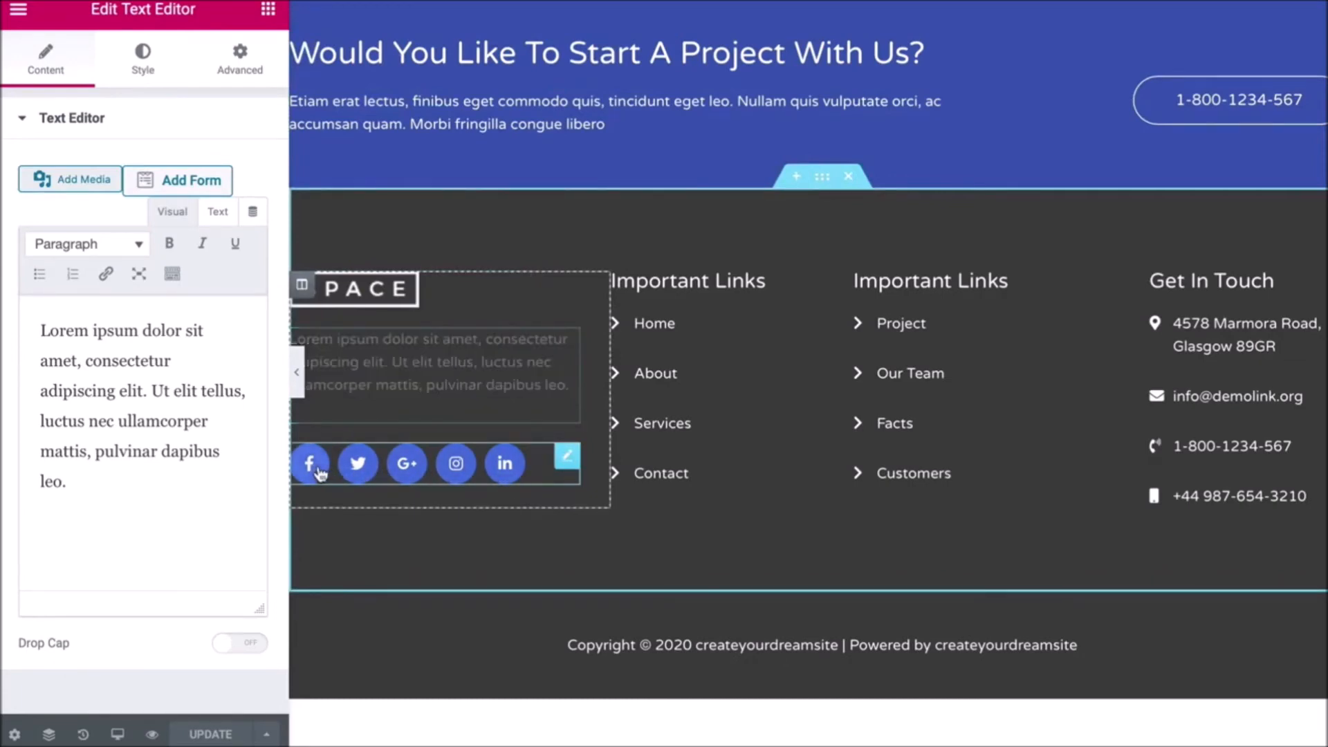
click(320, 473)
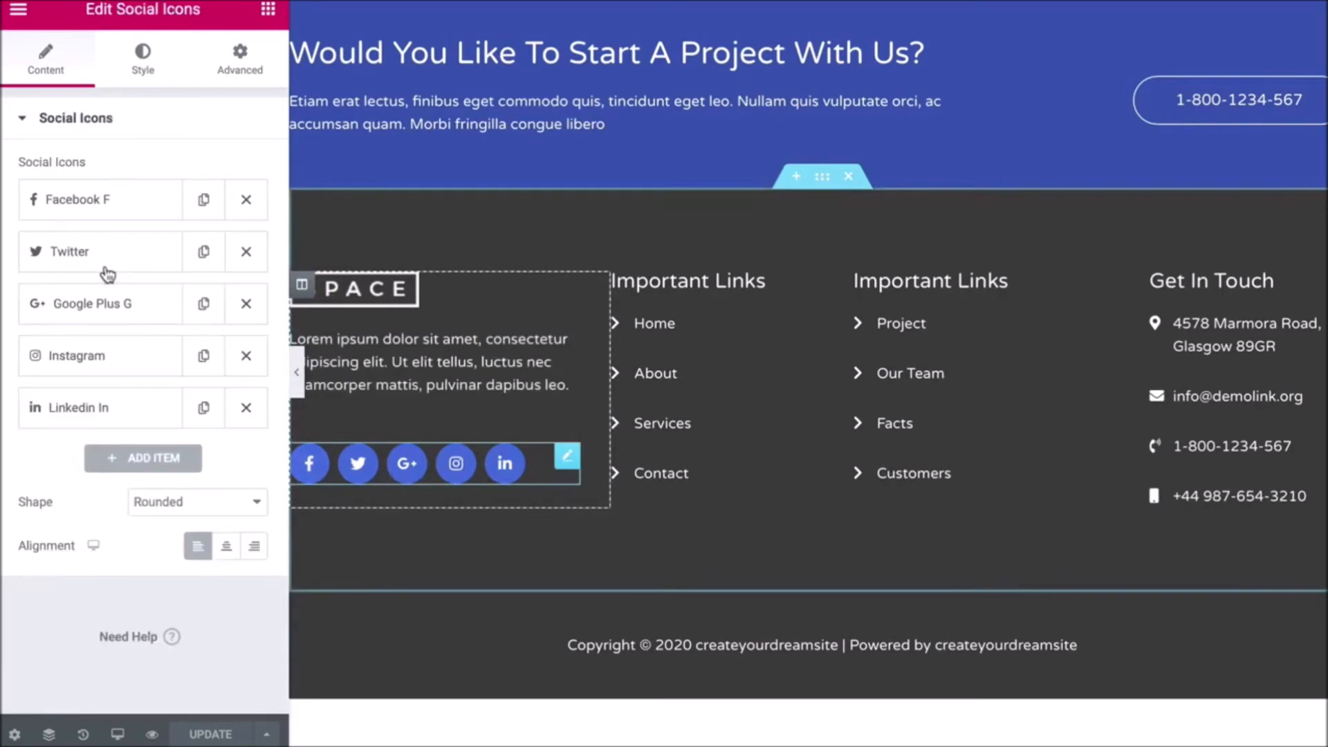
click(109, 207)
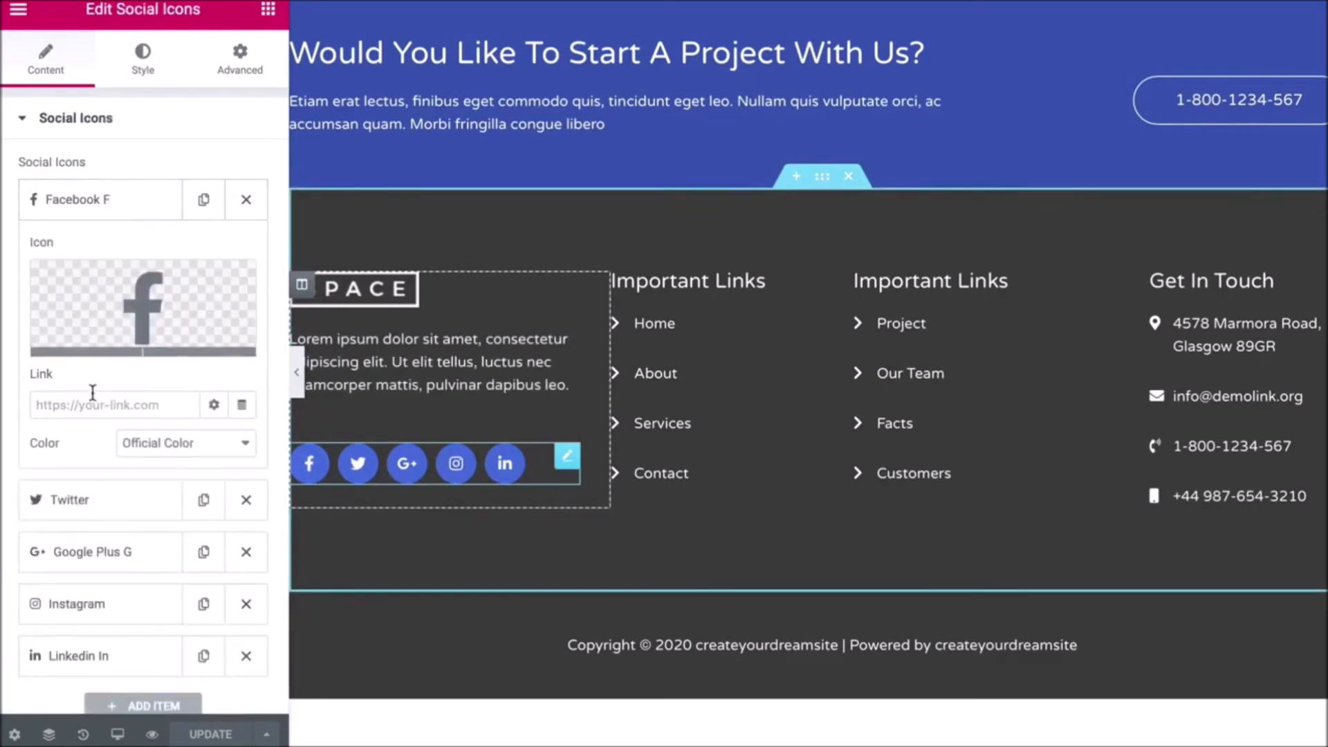
click(90, 351)
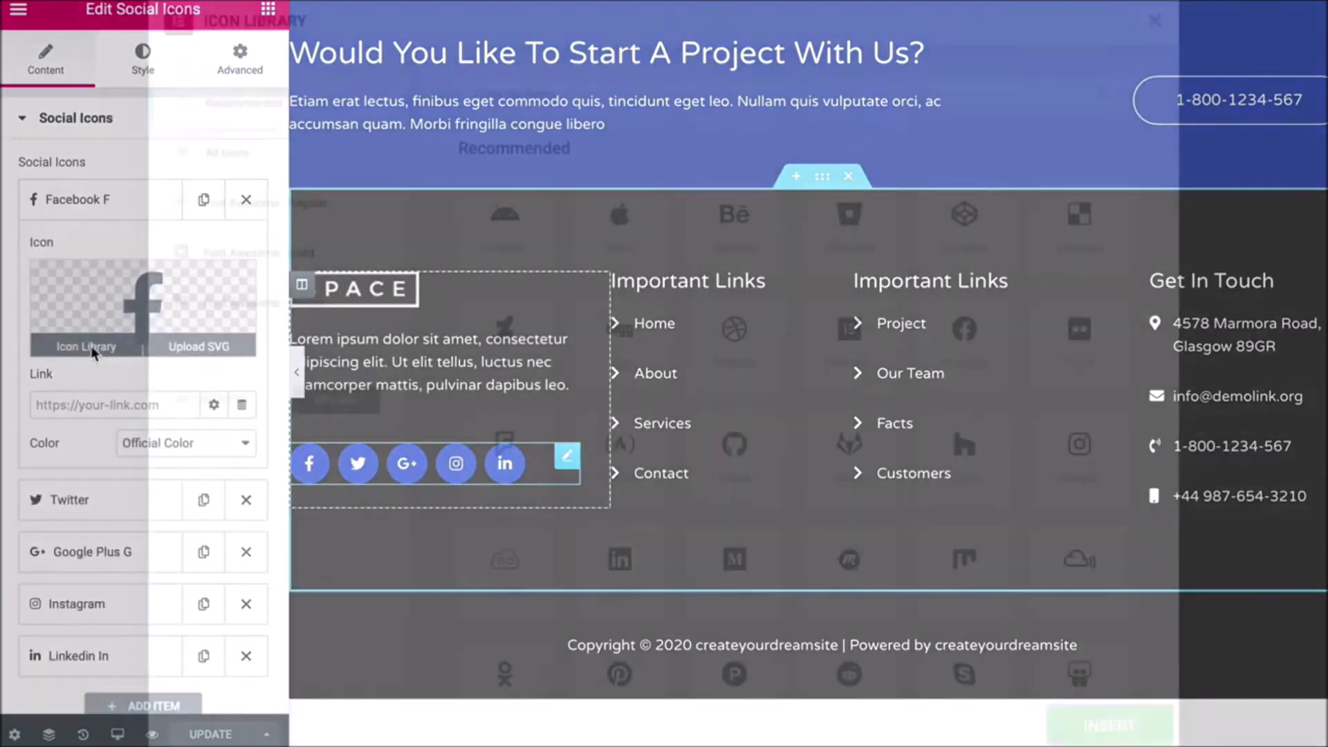
- Close the icon library without choosing an icon, check the Facebook link, and exit to the dashboard
click(603, 93)
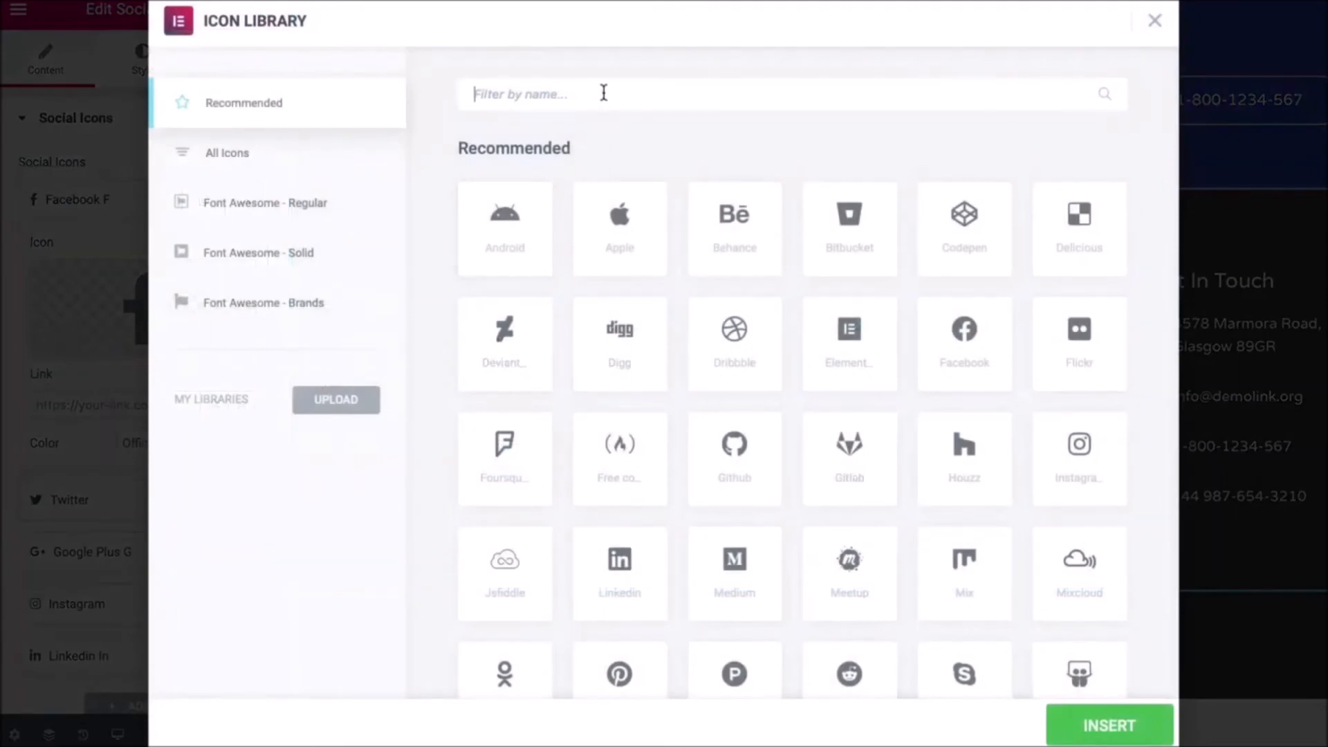
click(1154, 20)
click(141, 404)
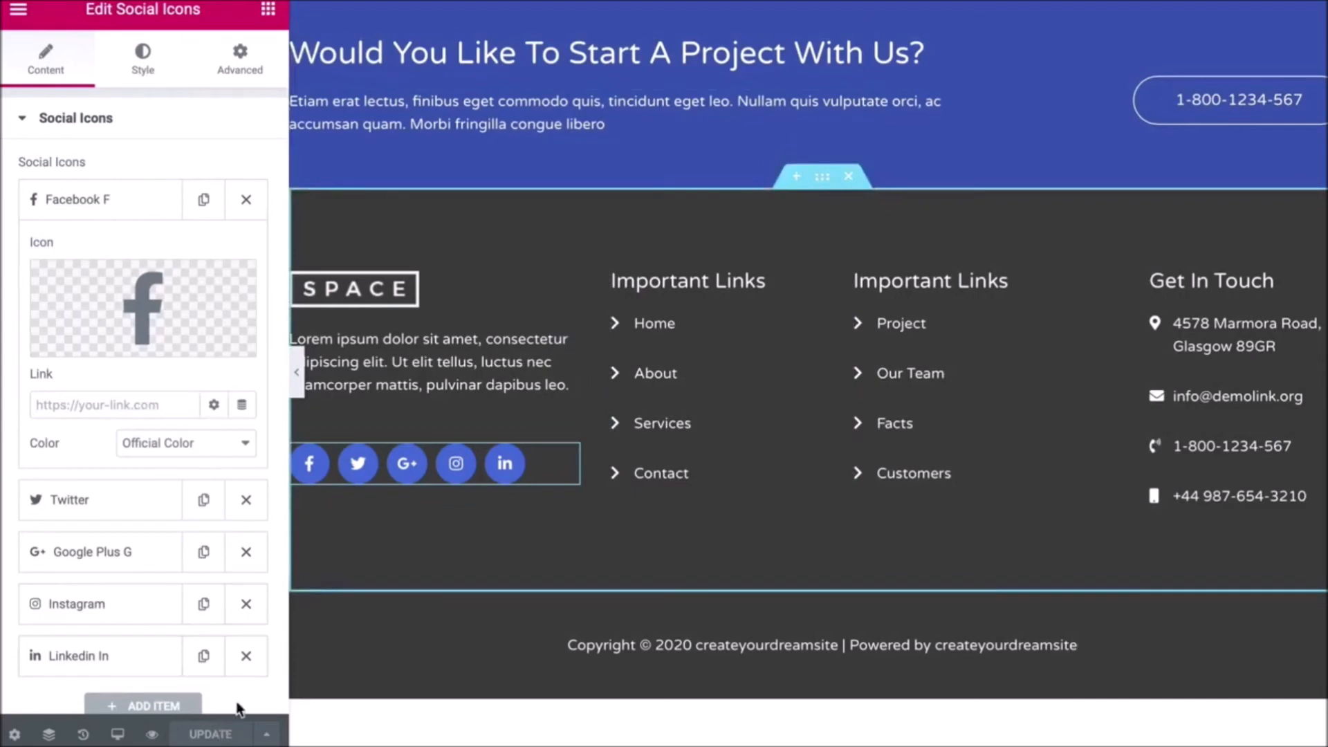
click(18, 11)
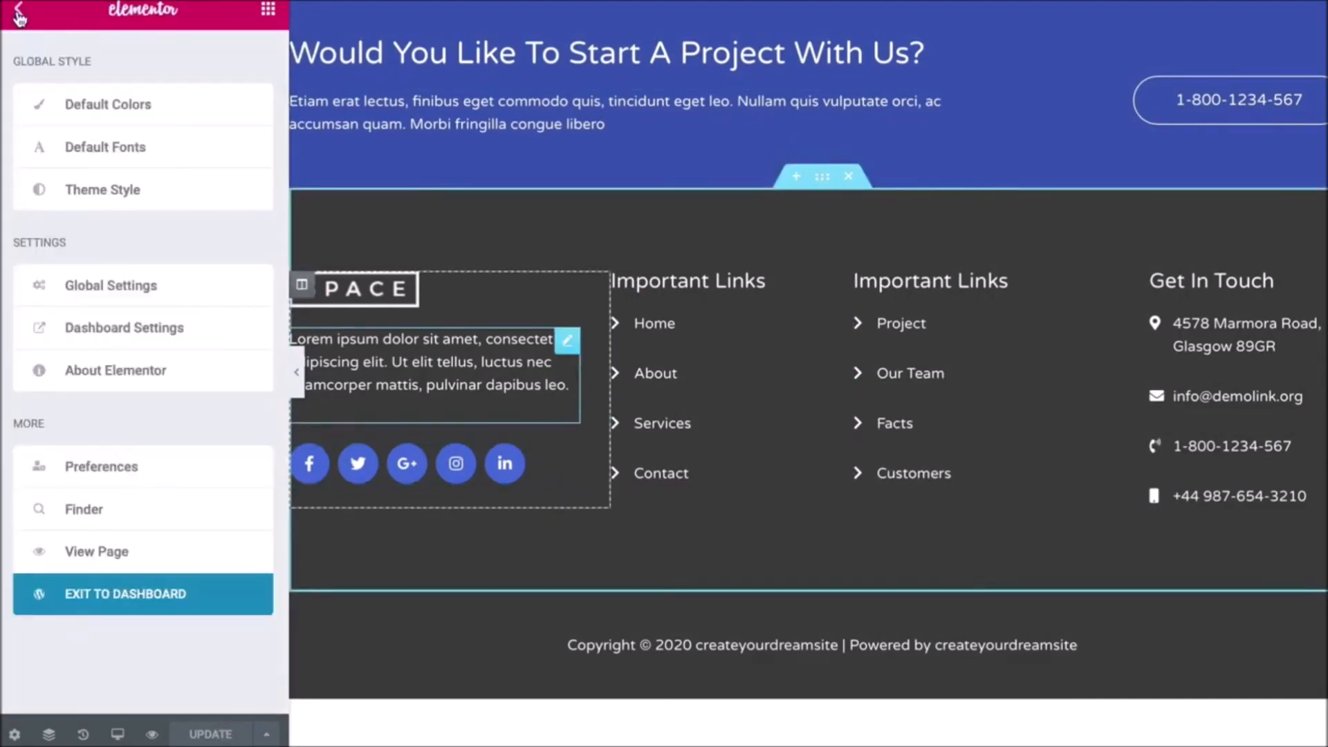
click(78, 607)
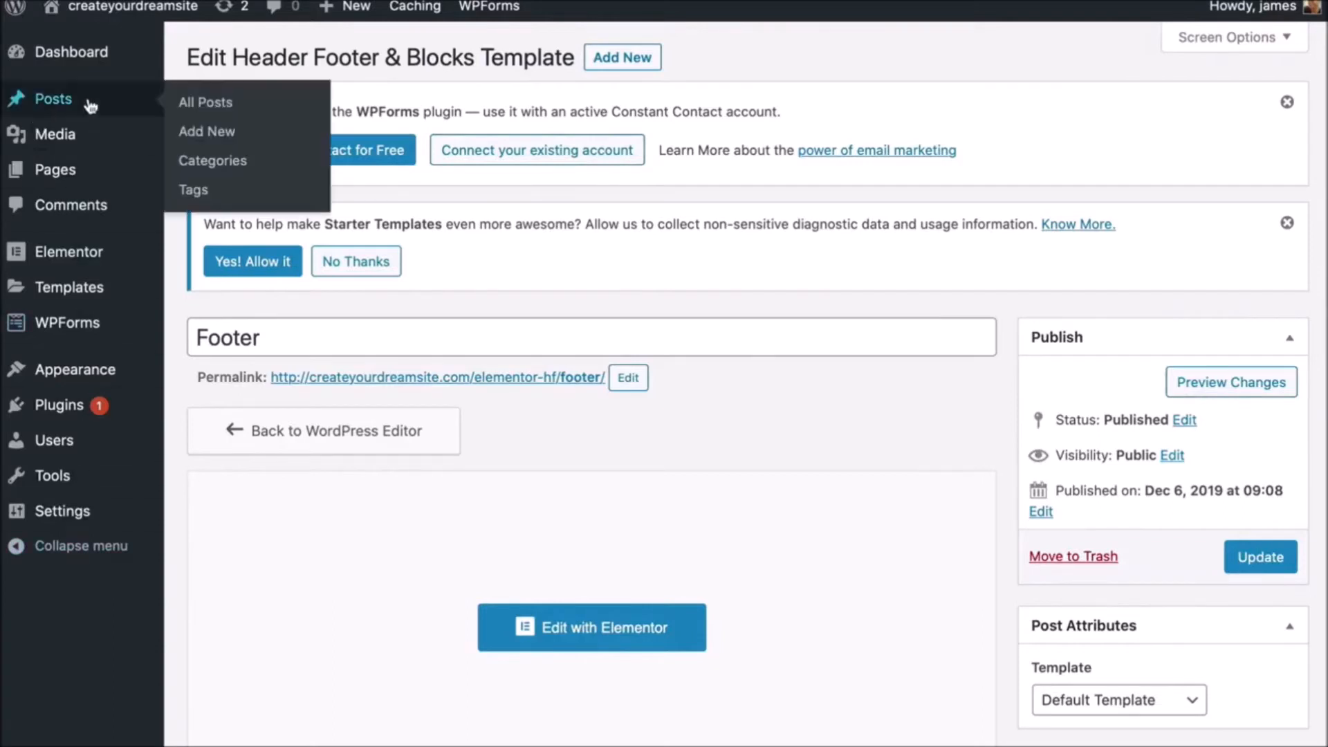
- From the live site, add a new page titled 'Product' and launch Elementor on it
mouse_move(99, 19)
click(87, 43)
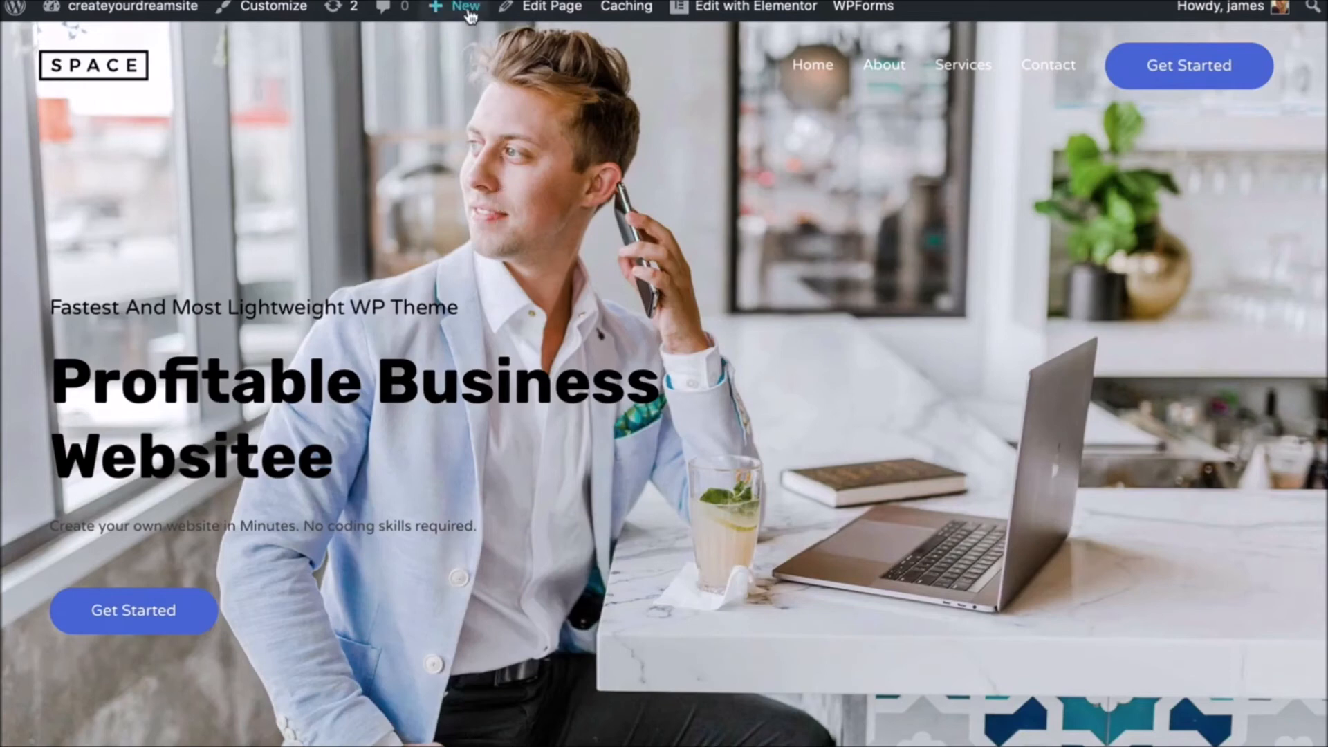
mouse_move(461, 12)
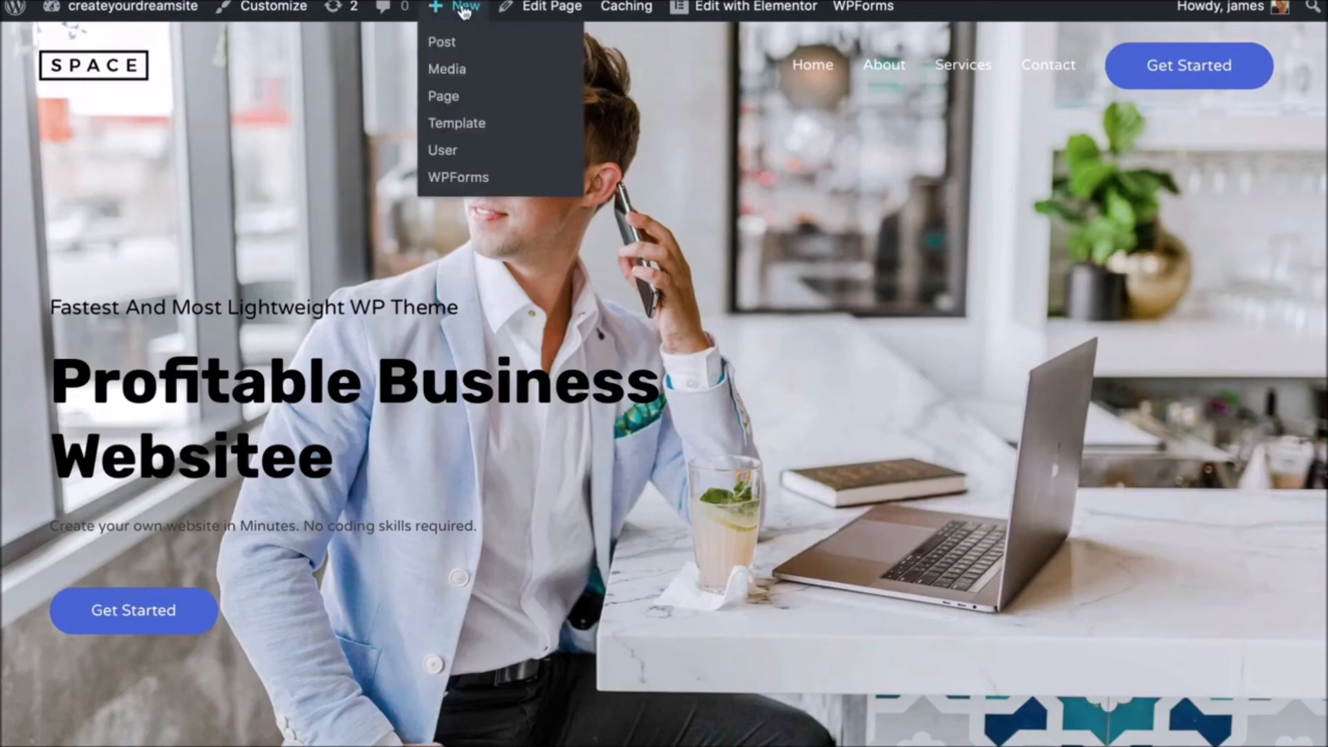
click(446, 99)
click(927, 206)
click(203, 200)
text(Product)
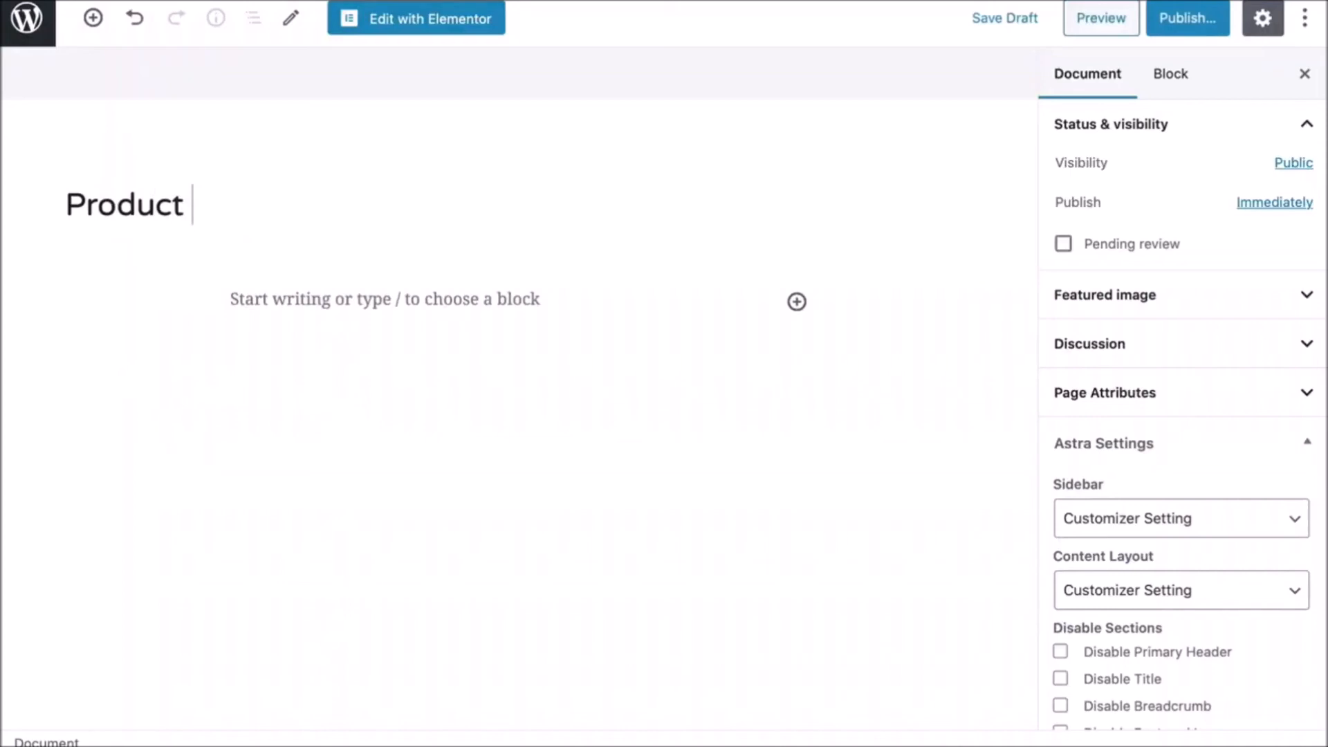
click(422, 27)
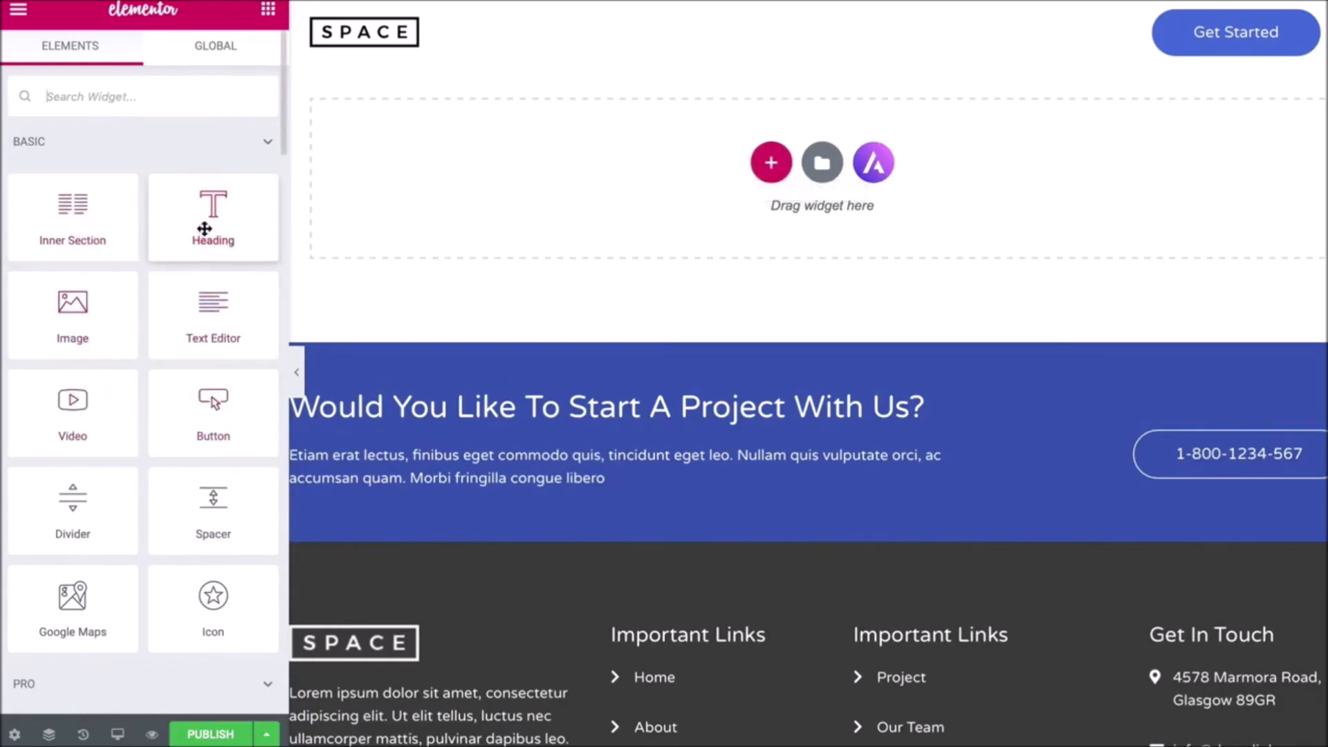
- Add a heading reading 'Create your page' at the top of the Product page
drag(204, 229, 542, 130)
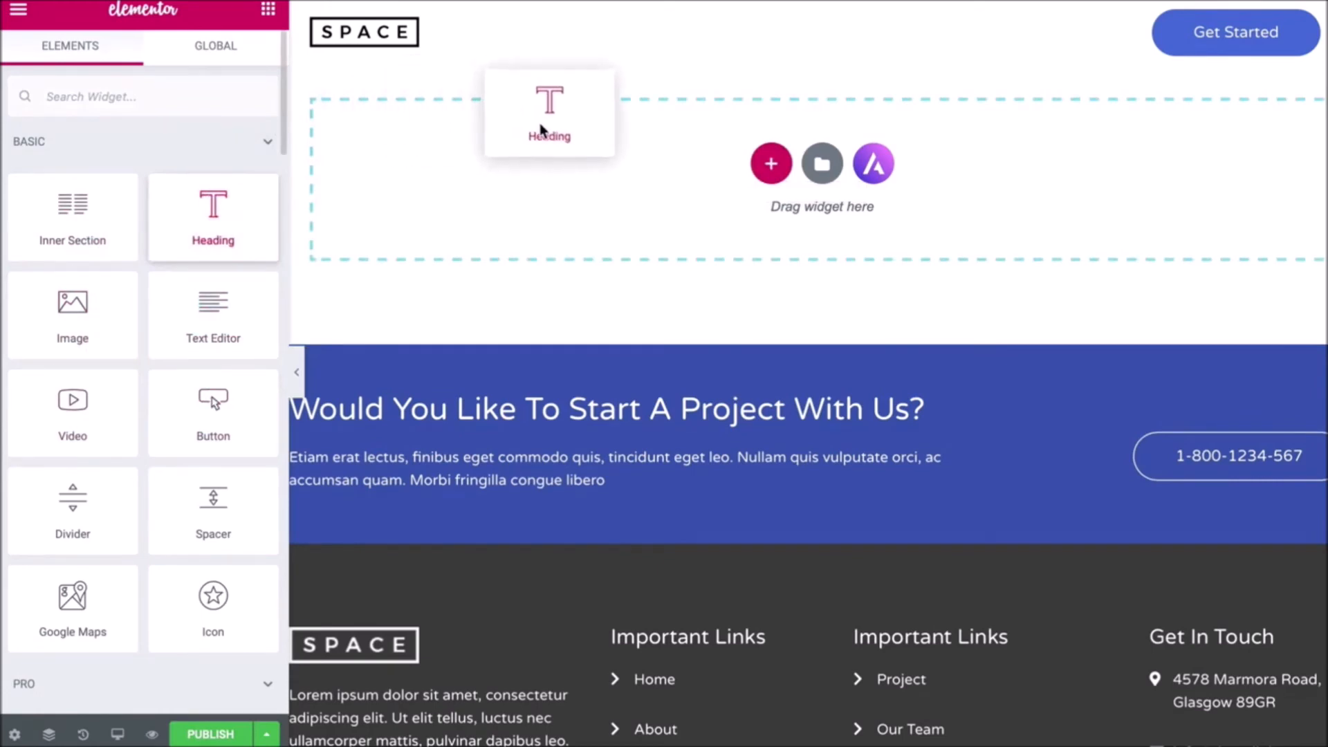
drag(542, 130, 540, 128)
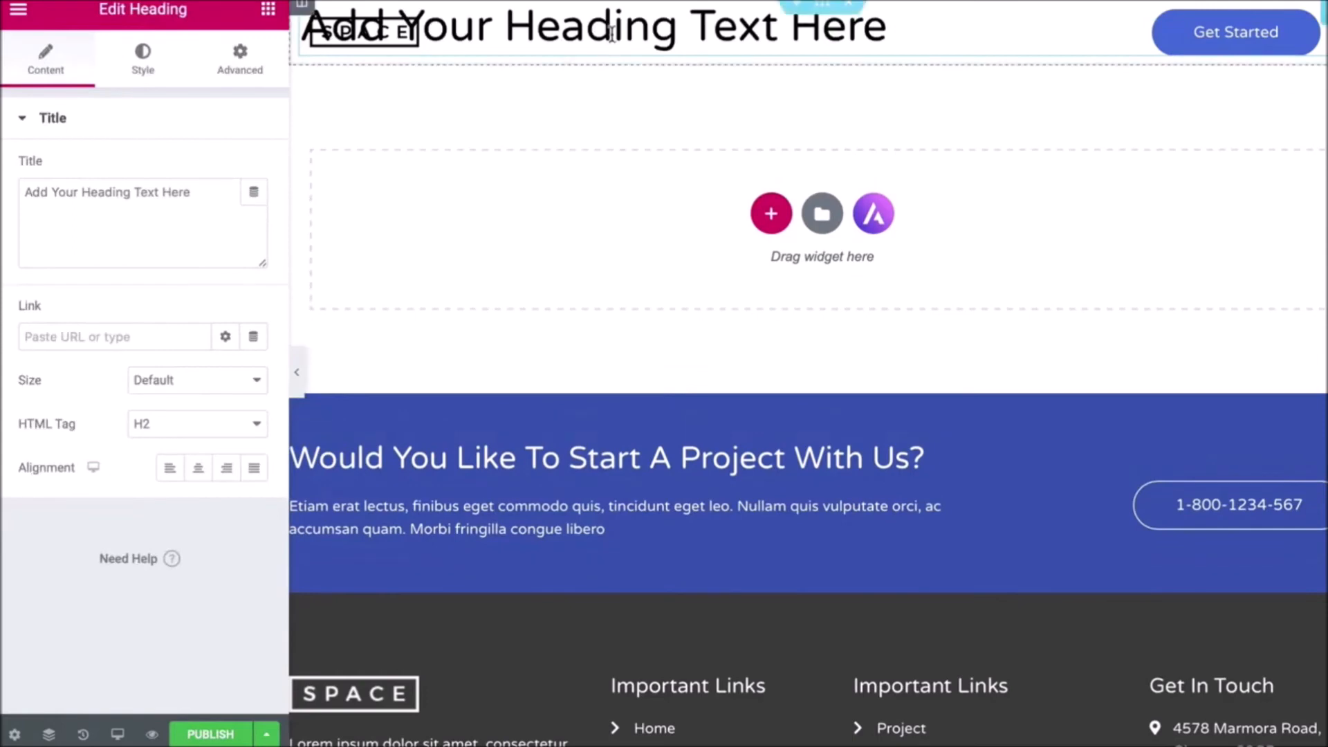
triple_click(612, 34)
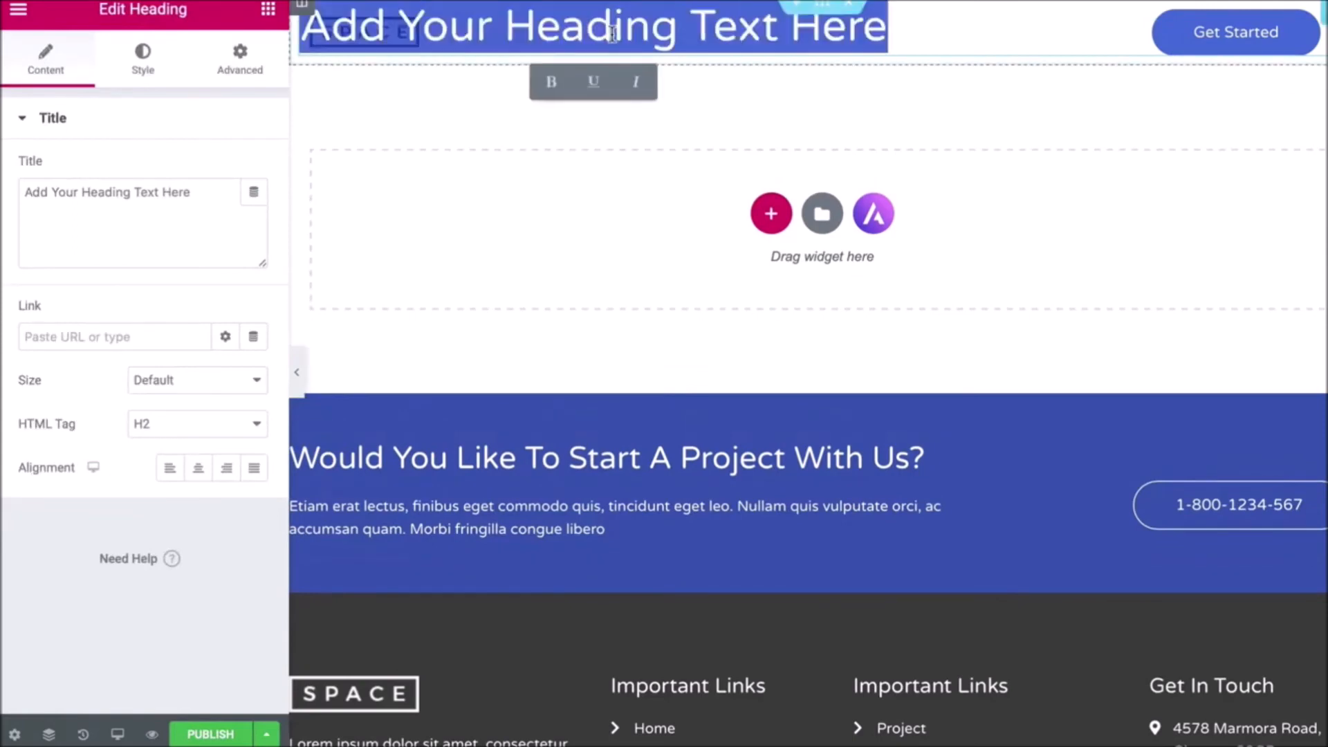
text(Create y)
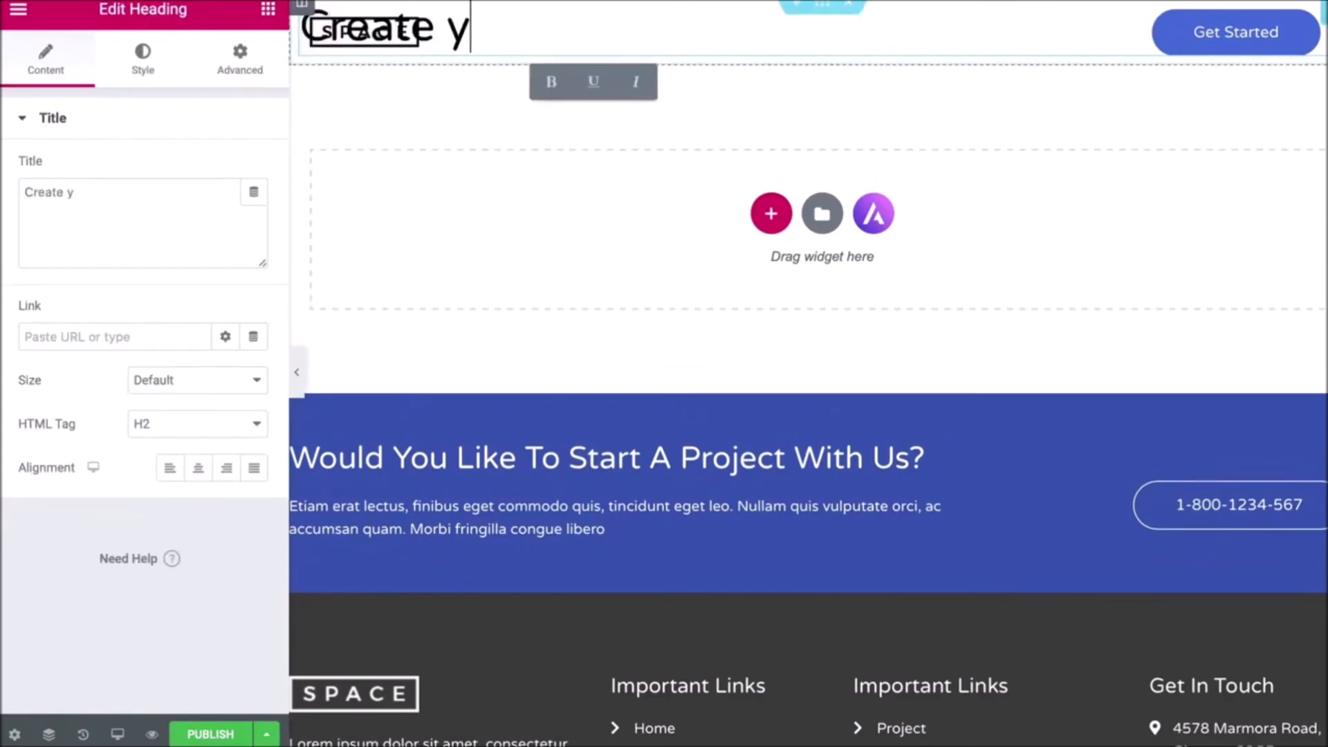
text(our page)
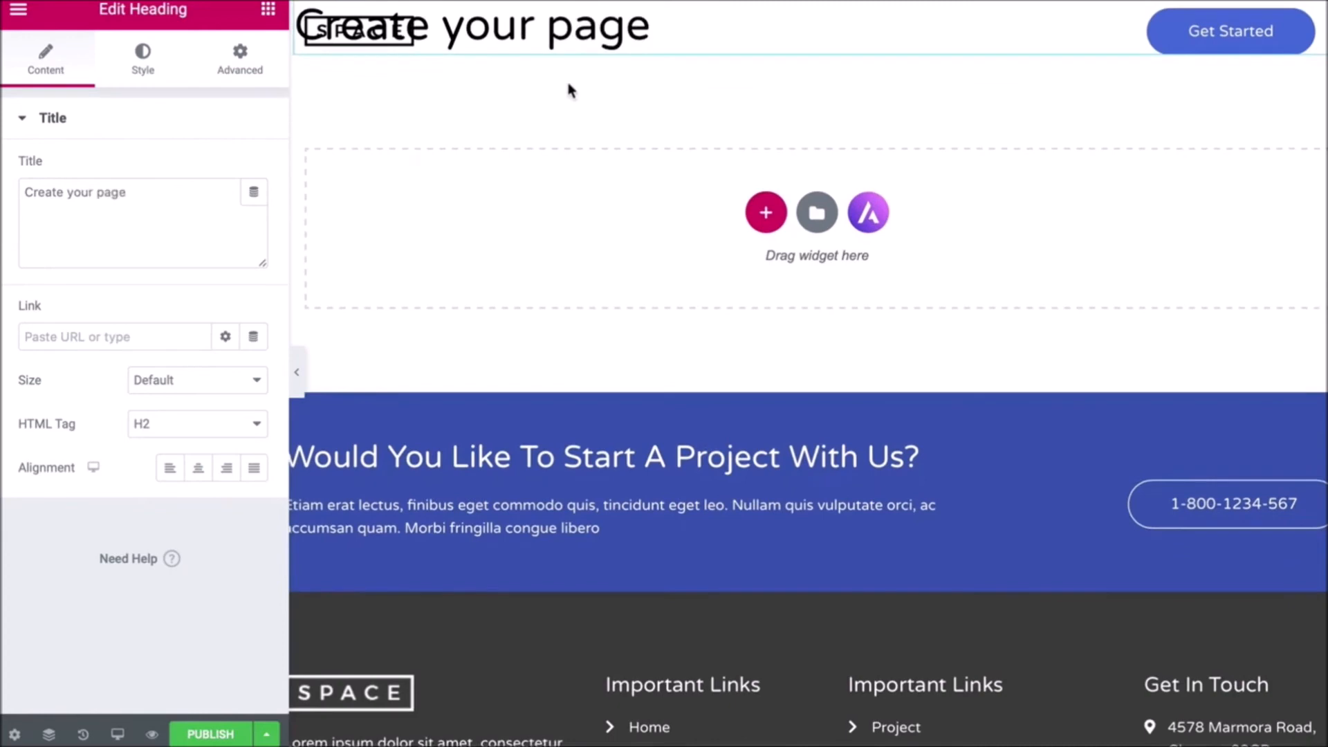
- Add an image below the heading, then revert to 'Editing Started' in History
click(270, 20)
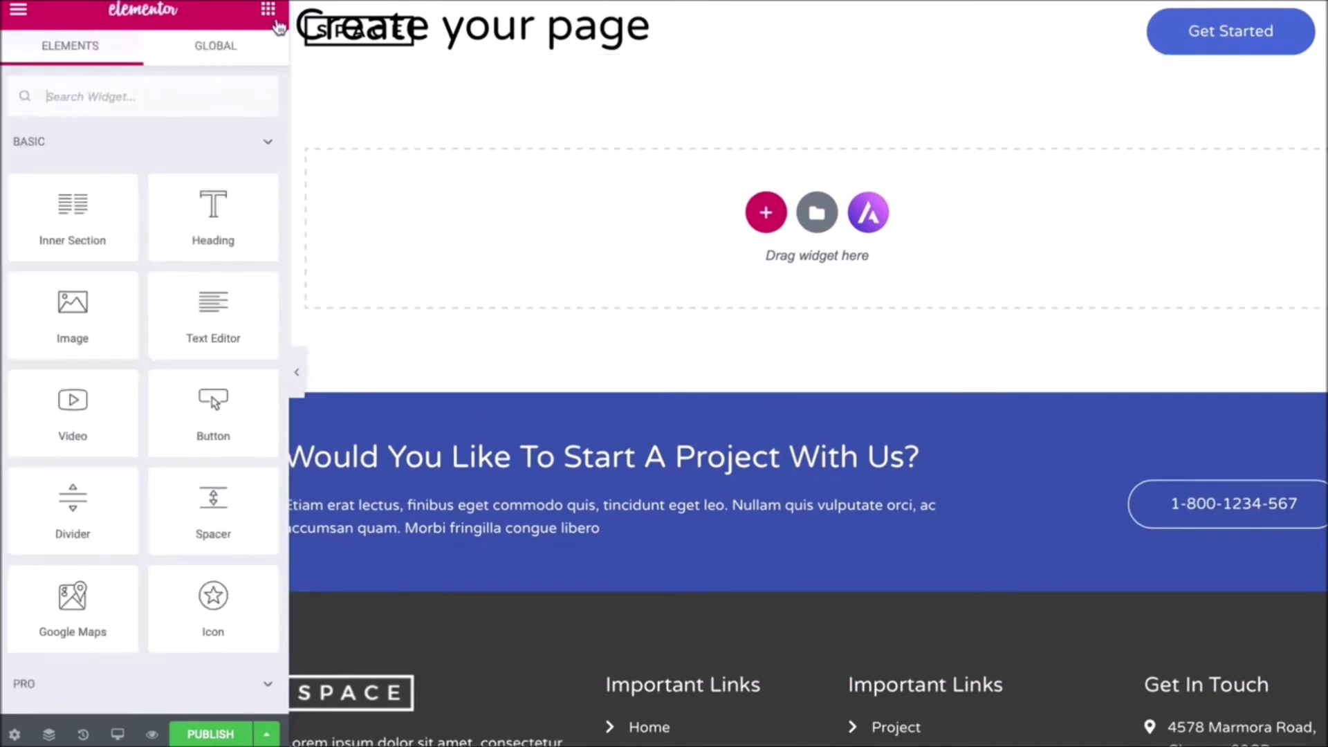
drag(95, 332, 445, 182)
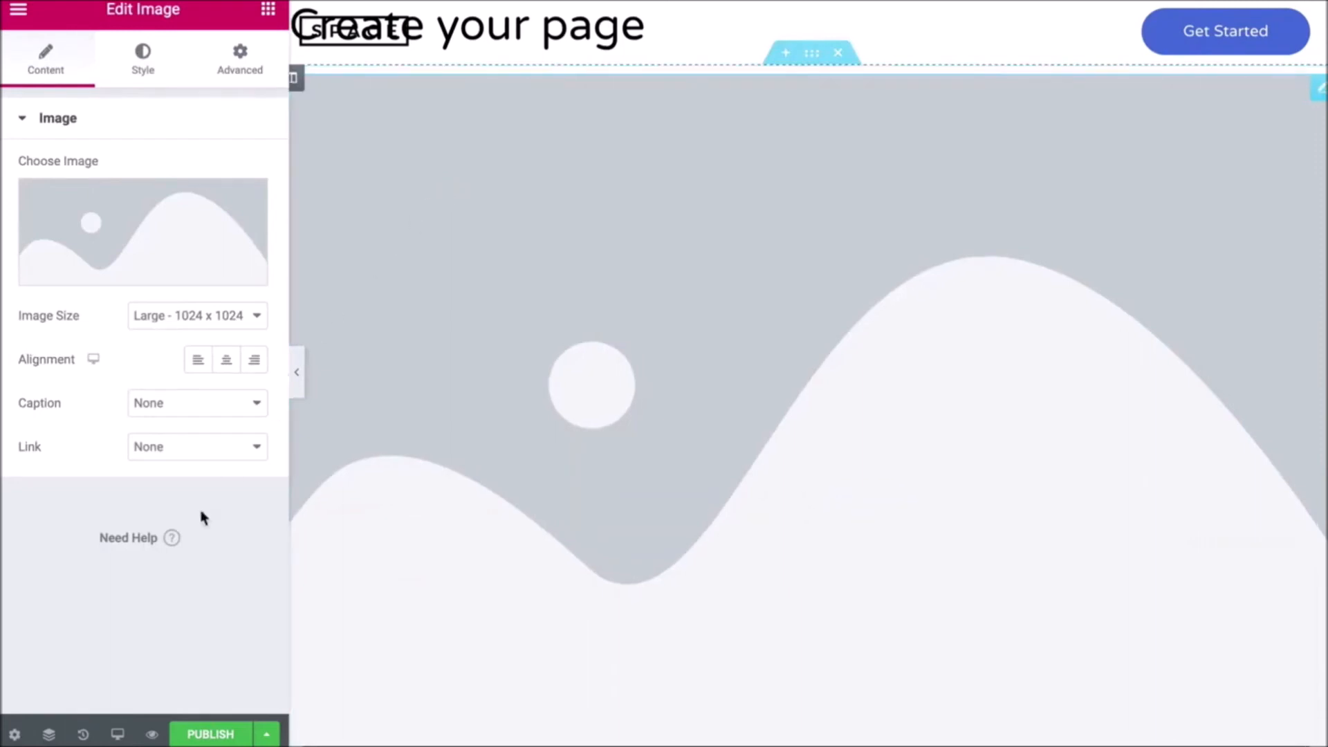
click(83, 734)
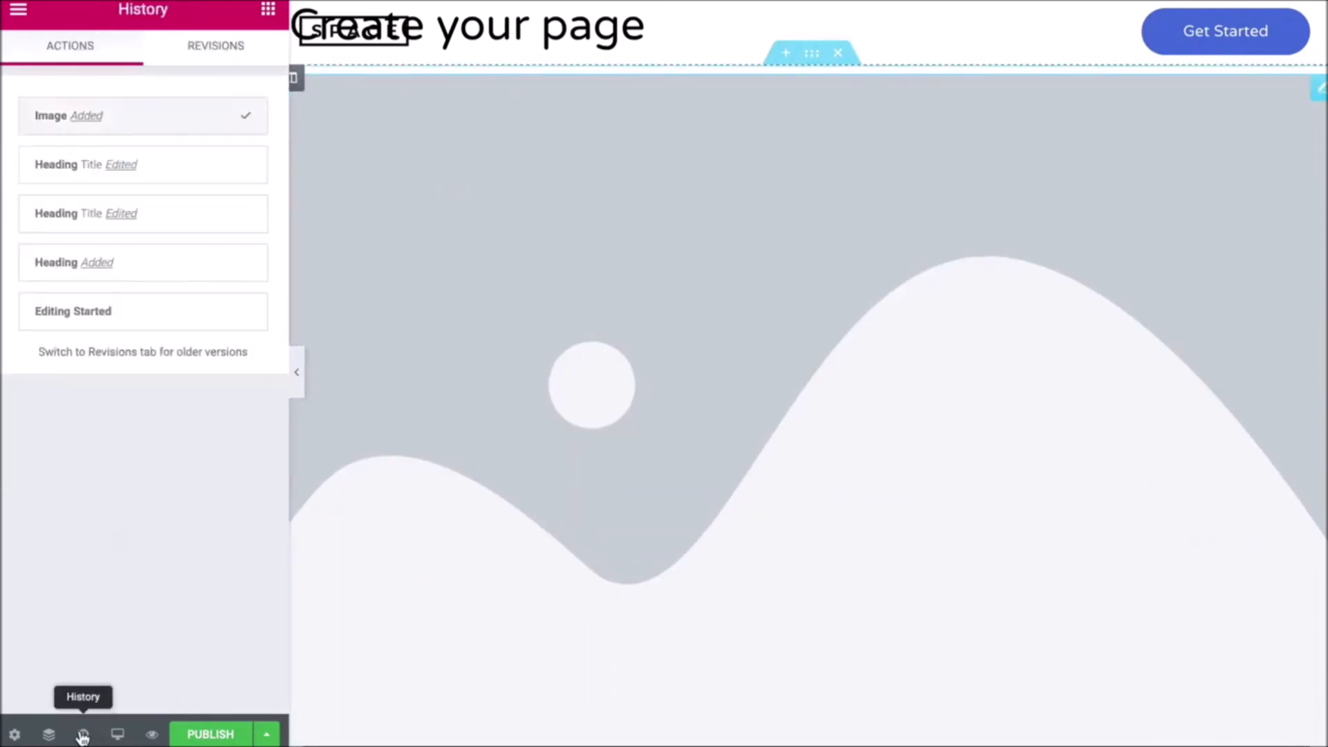
click(121, 320)
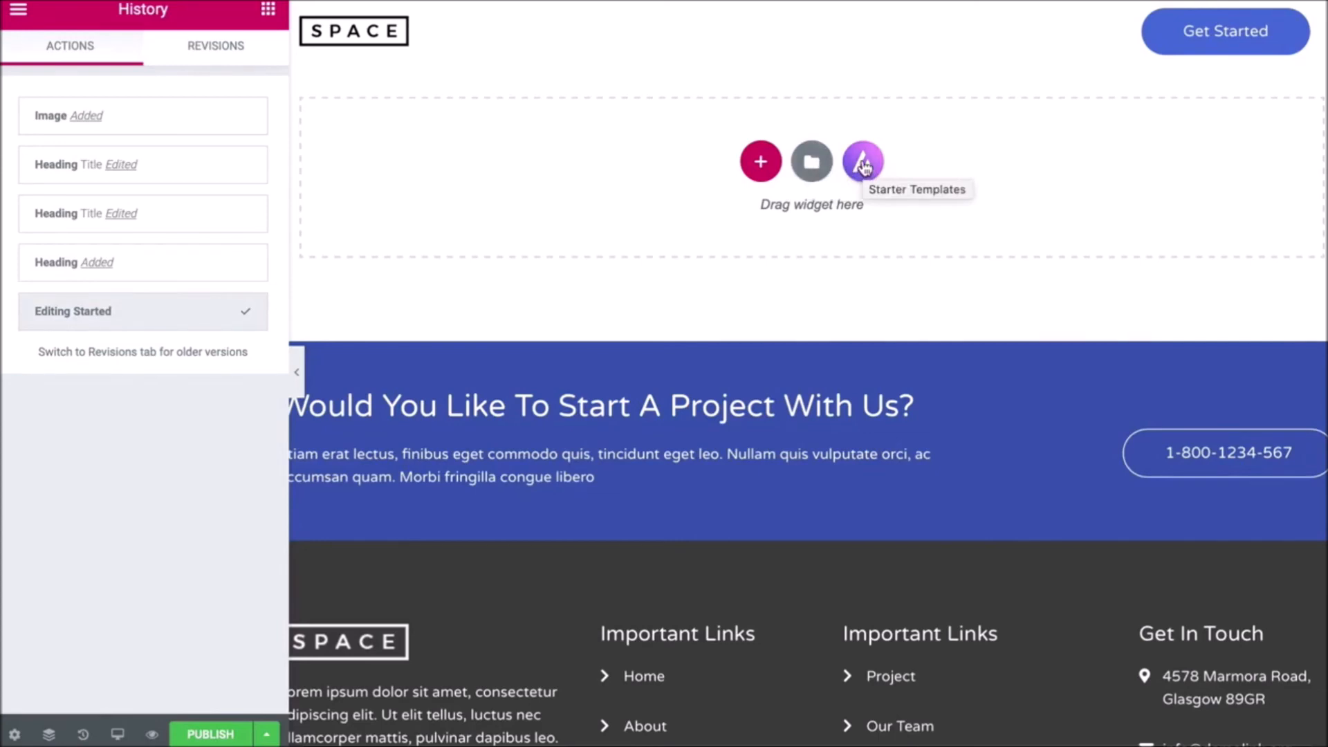
- Search the Elementor template library's Pages for 'product'
click(812, 163)
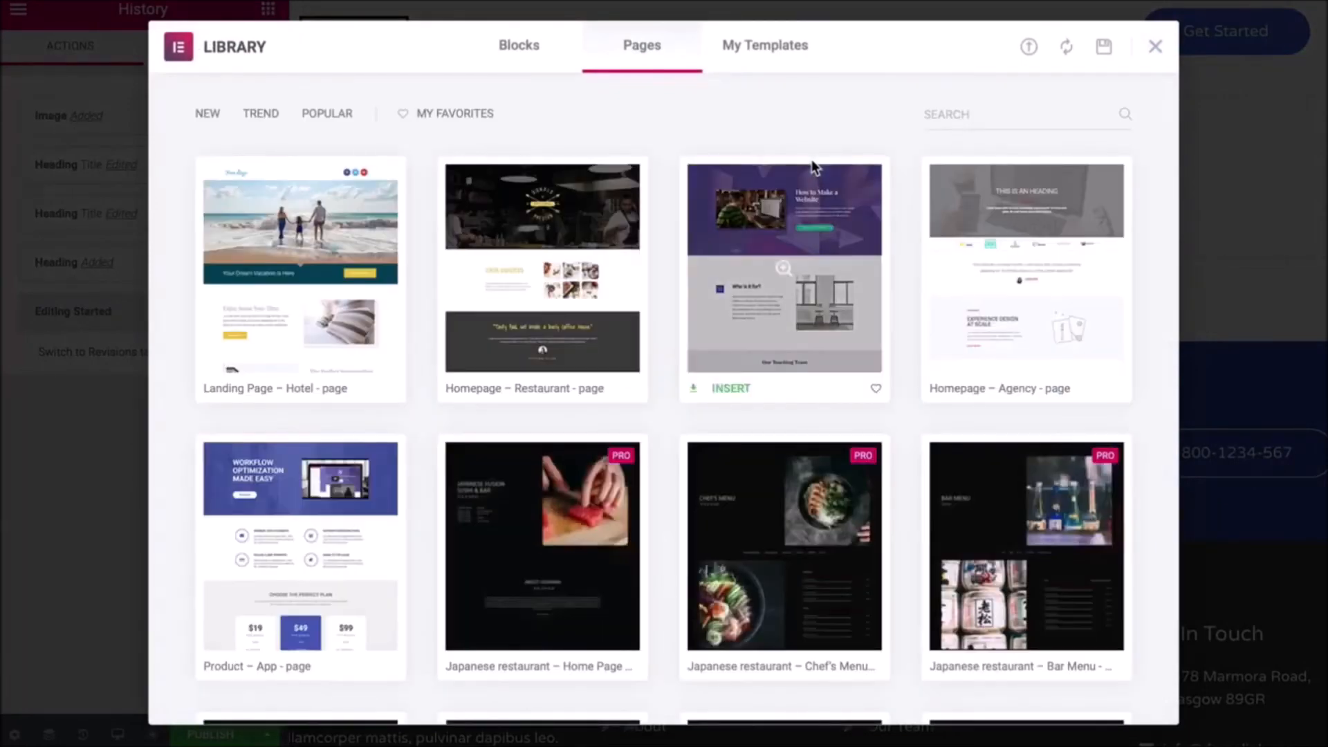
scroll(814, 166, down, 3)
scroll(811, 159, down, 12)
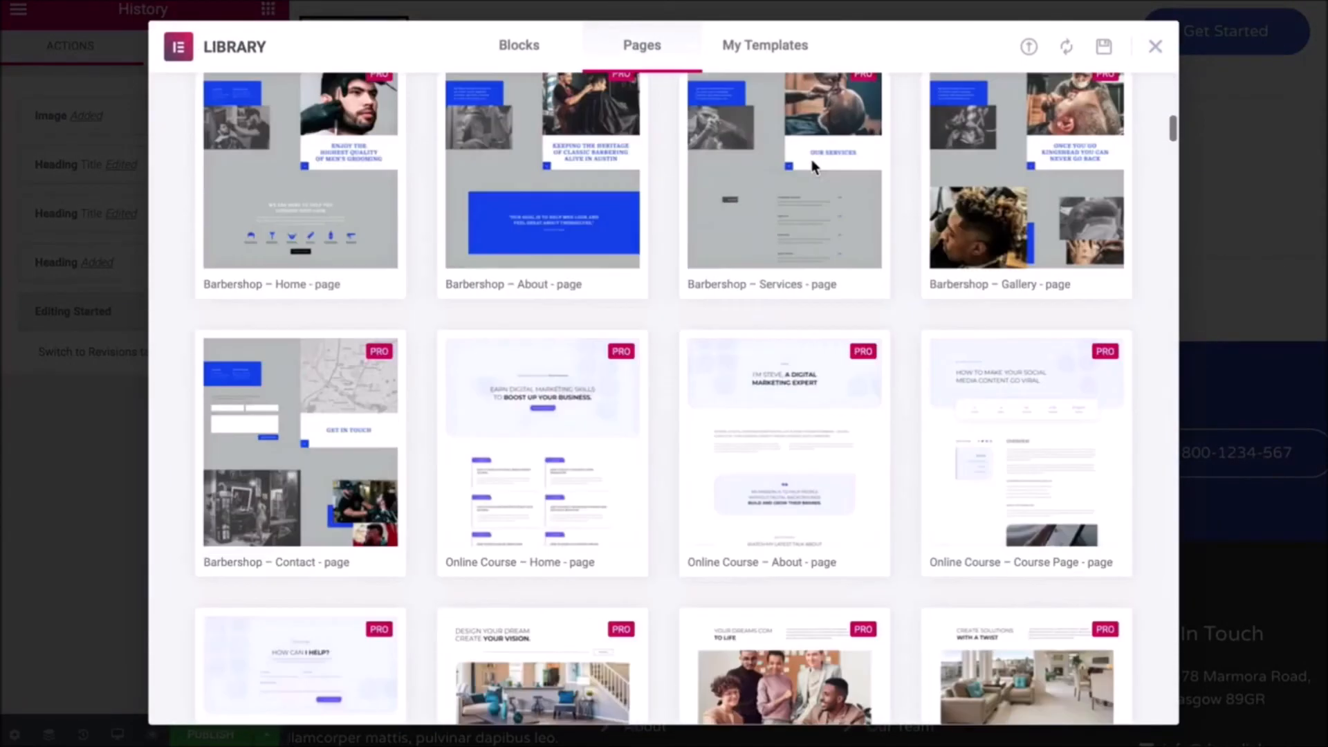
scroll(811, 159, up, 15)
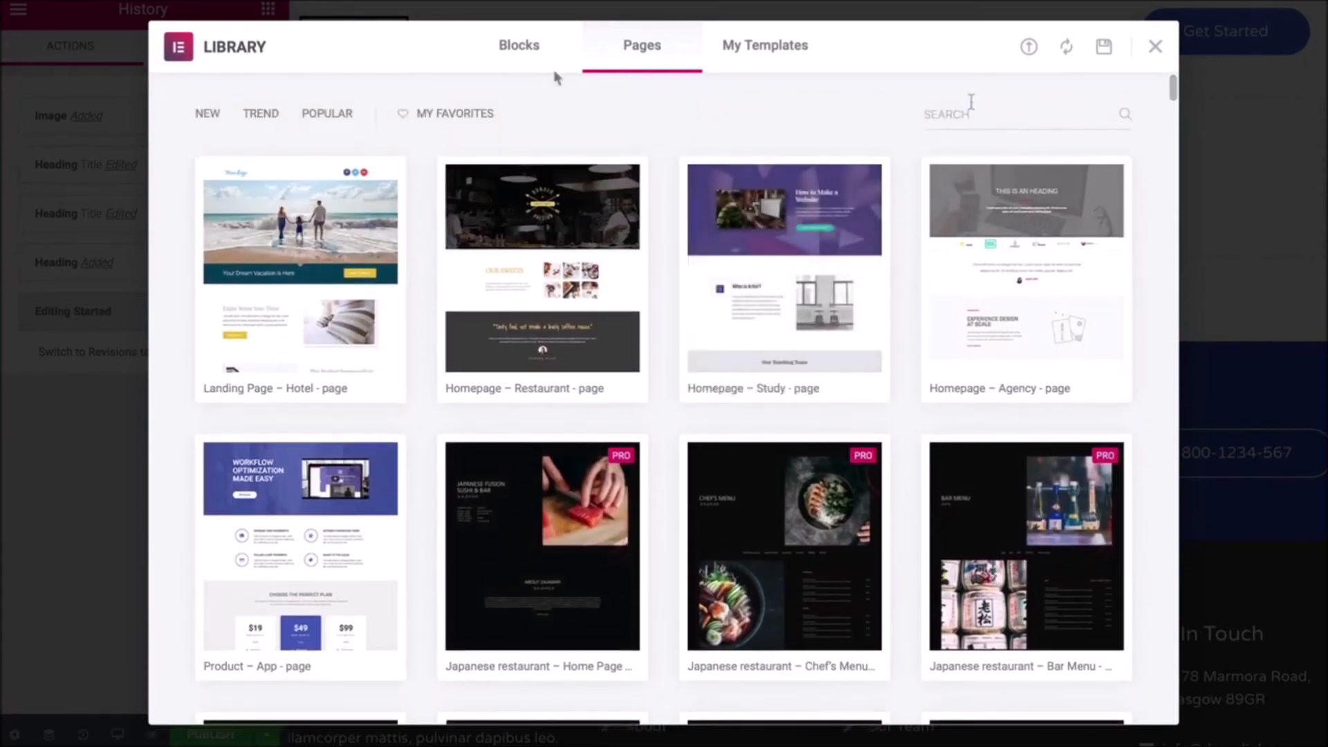
text(pr)
text(odcut)
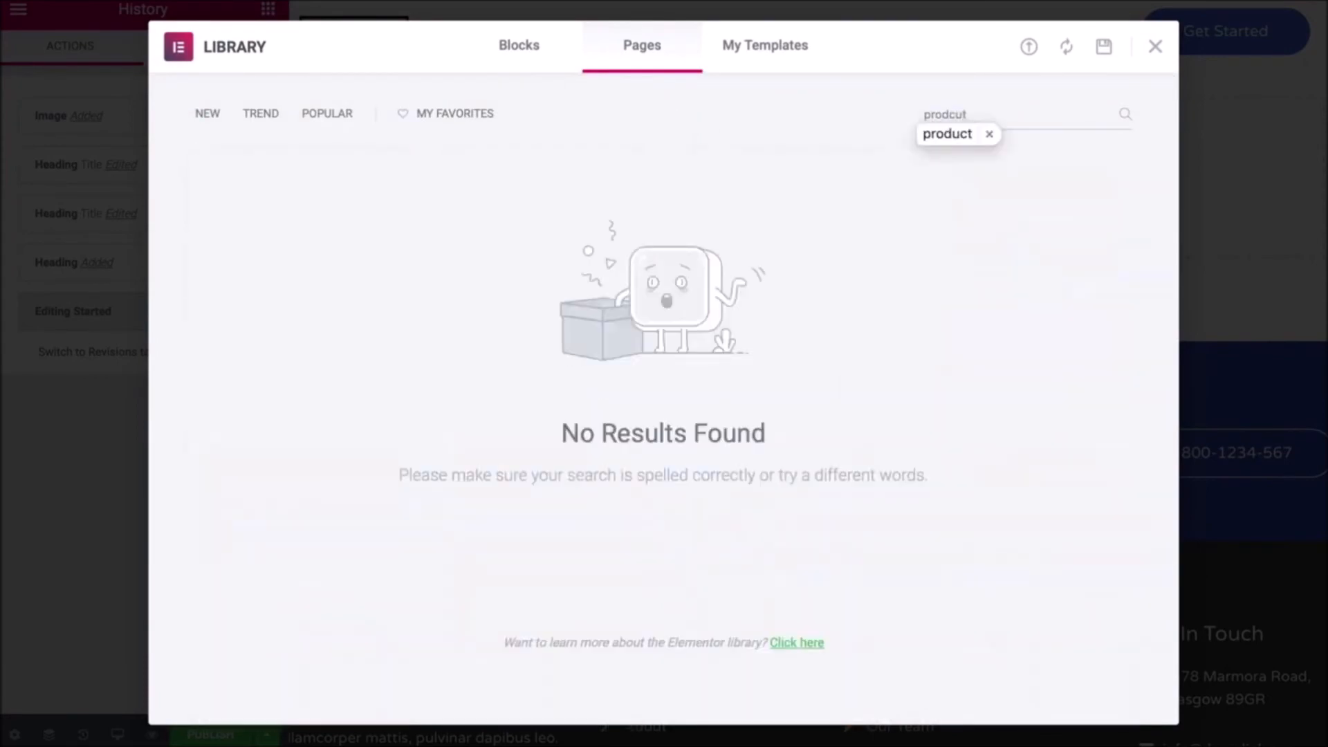
key(Return)
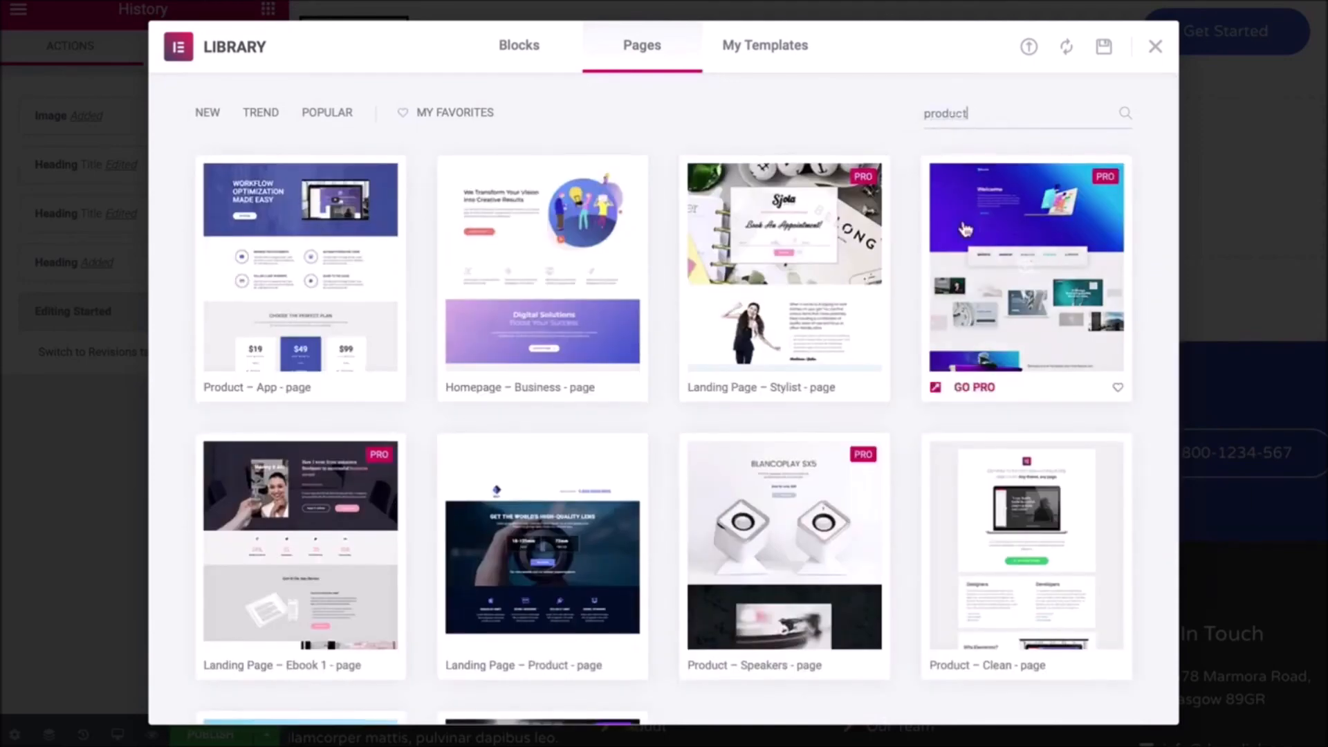
- Preview the Product – Clean template and try inserting it
click(1026, 548)
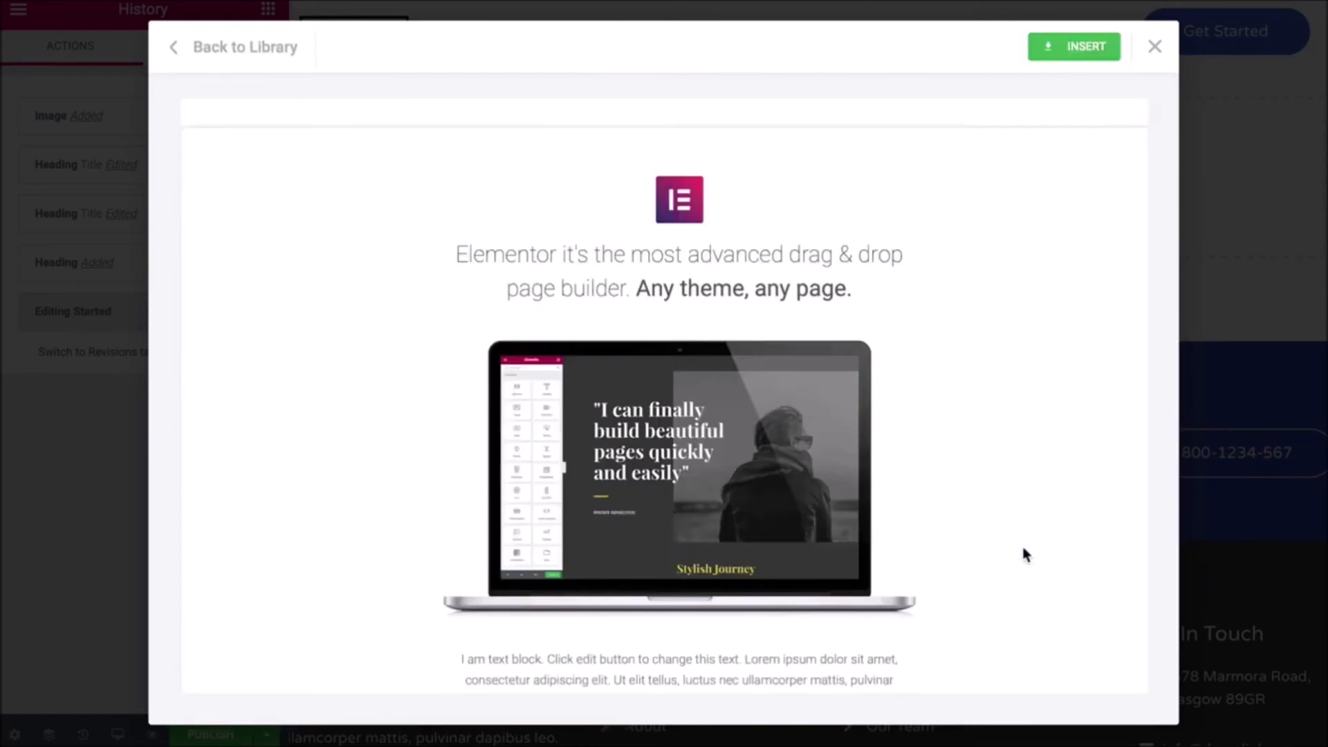
scroll(1026, 554, down, 5)
scroll(1025, 554, down, 10)
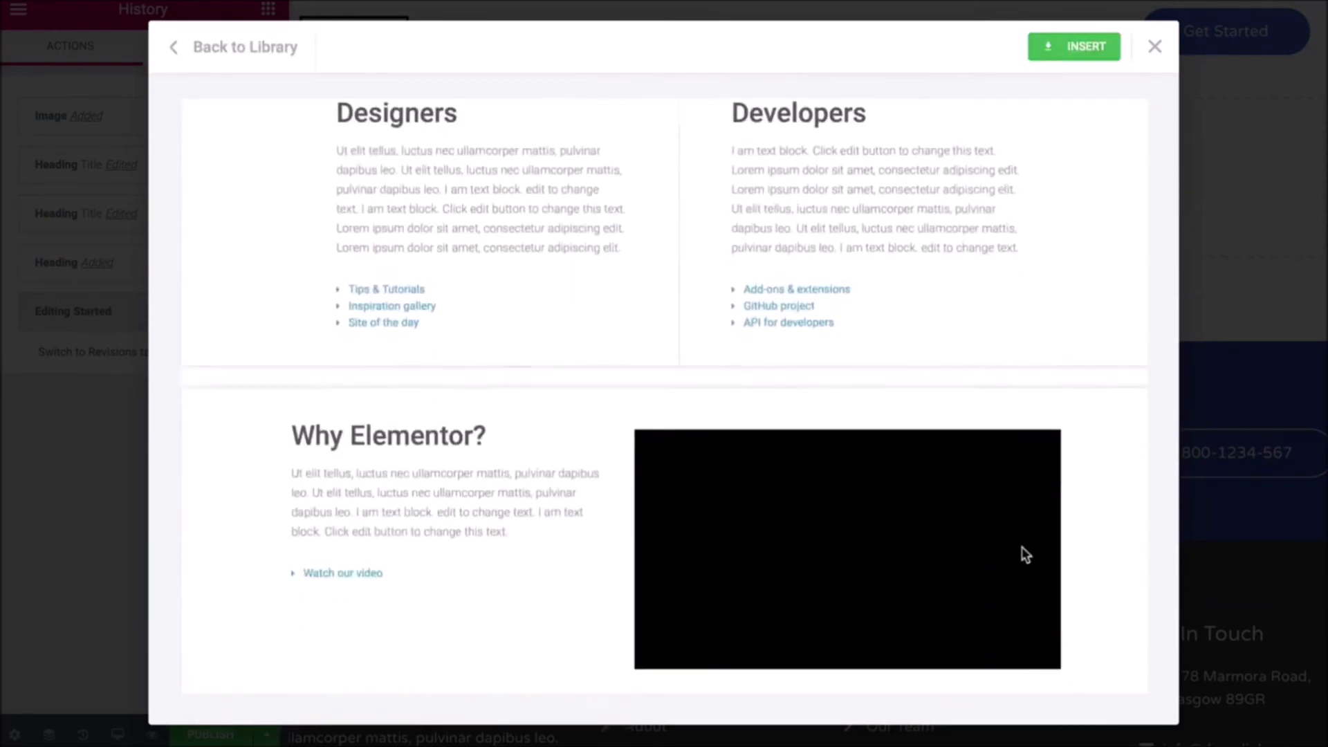
scroll(1024, 554, up, 1)
scroll(895, 548, up, 2)
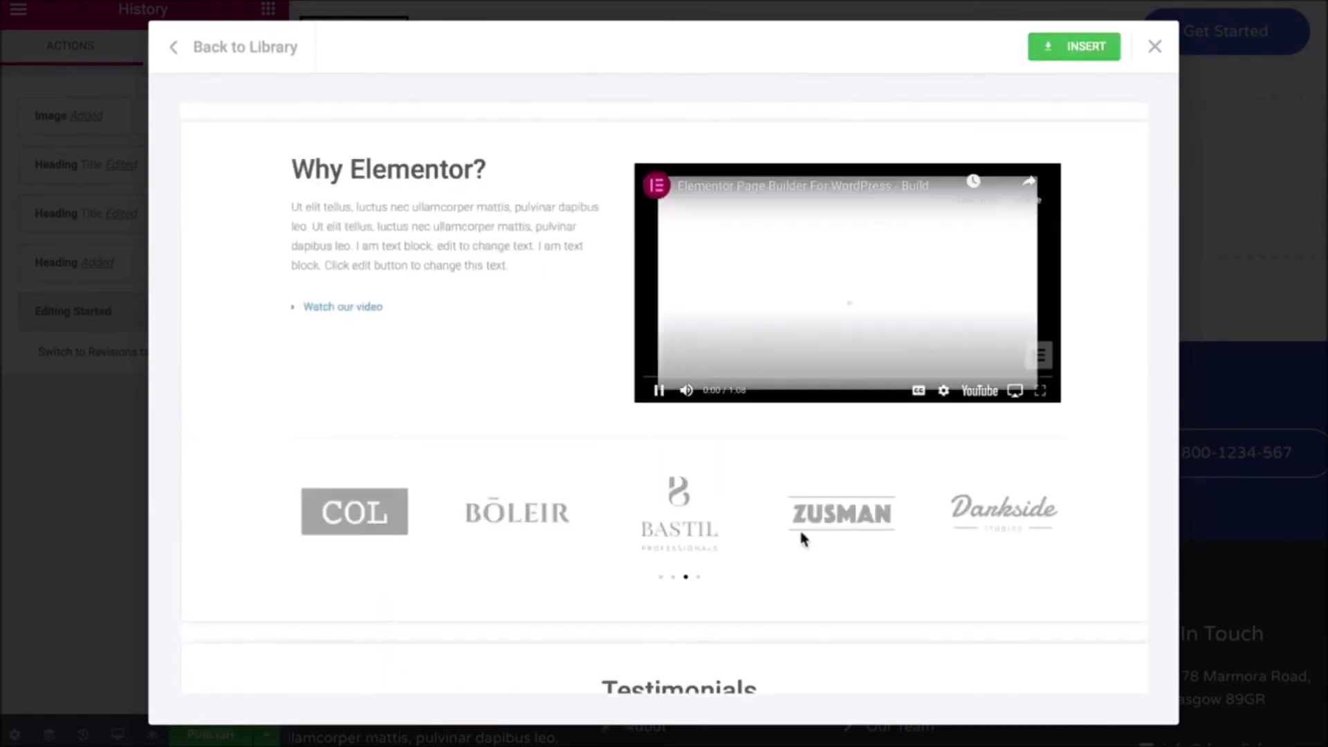
click(658, 391)
click(1077, 47)
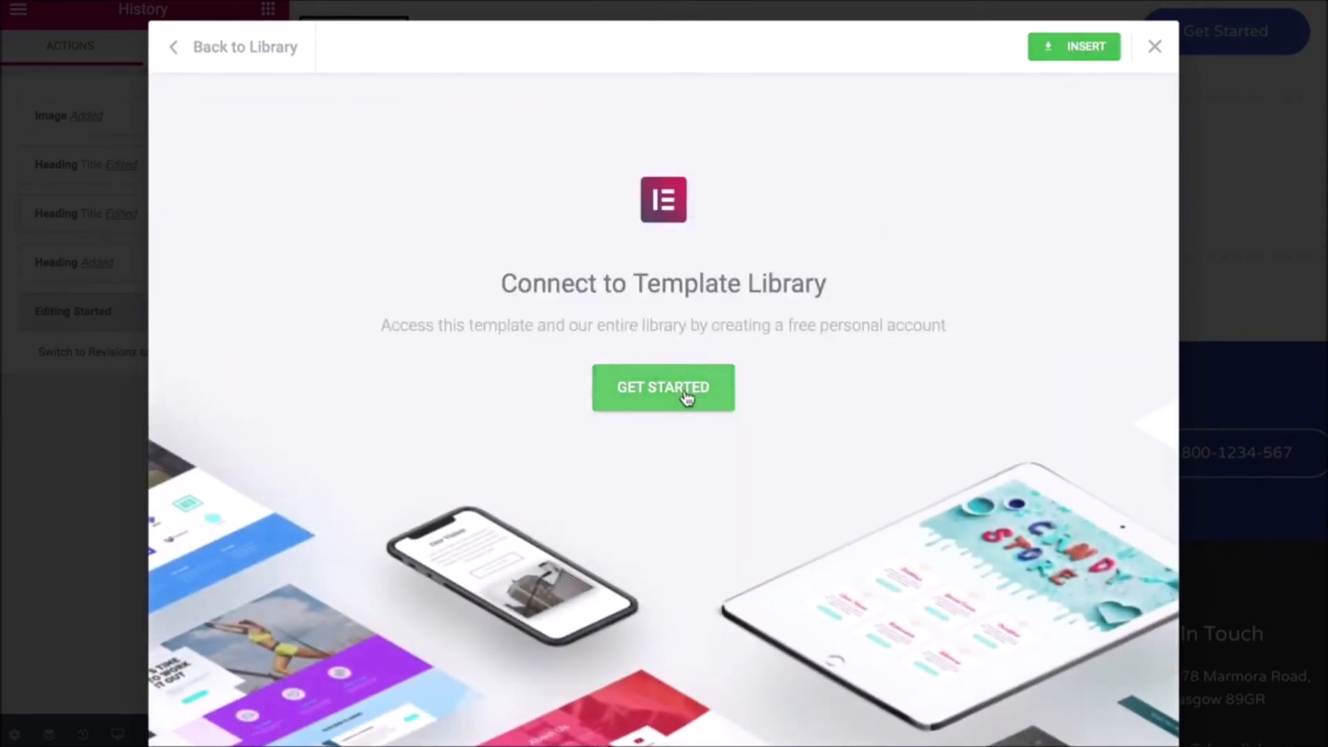
- Log in to the Elementor account and connect the site to the template library
click(686, 396)
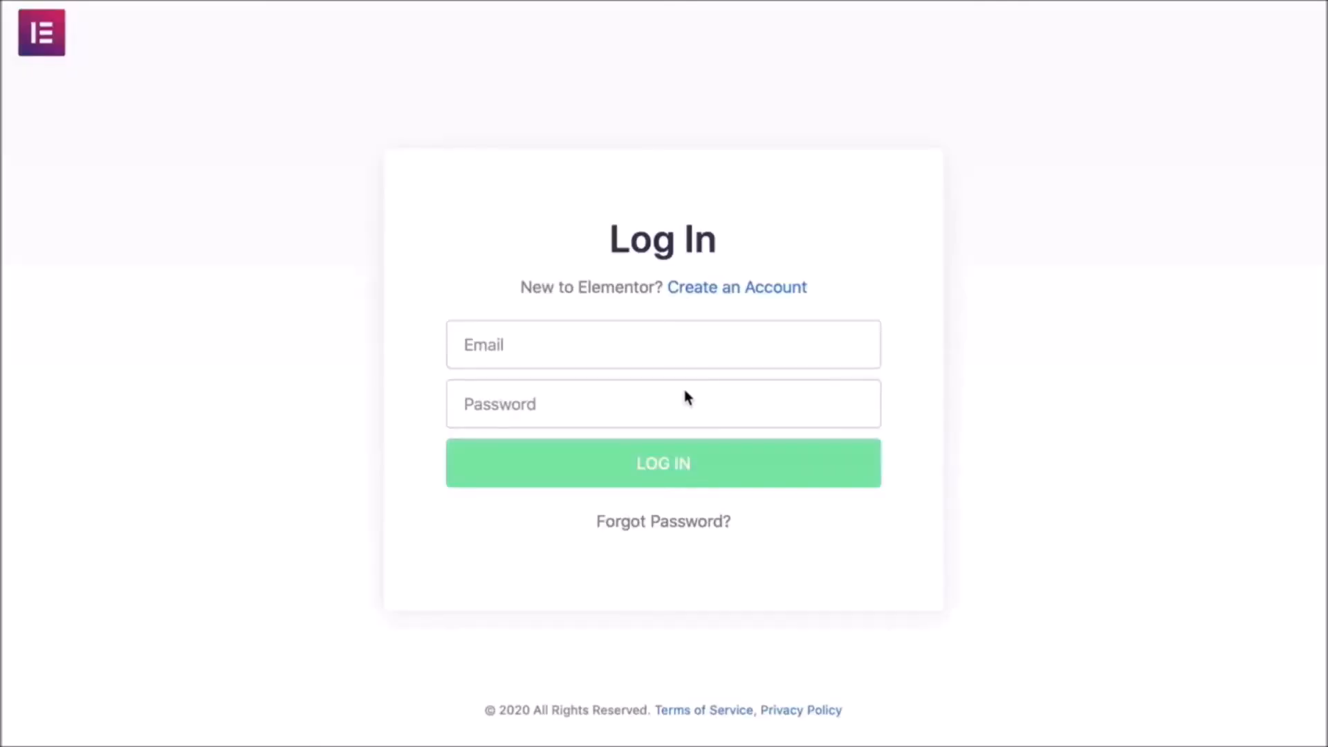
click(627, 481)
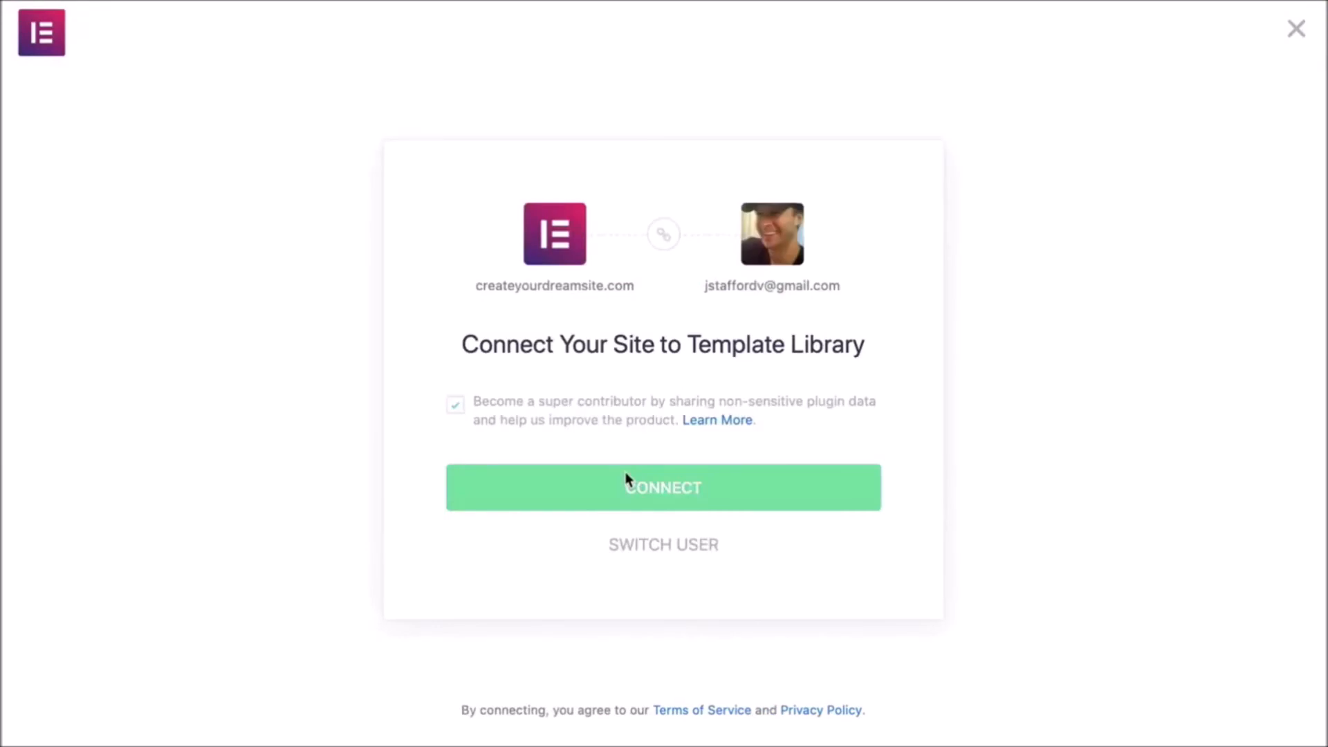
click(657, 498)
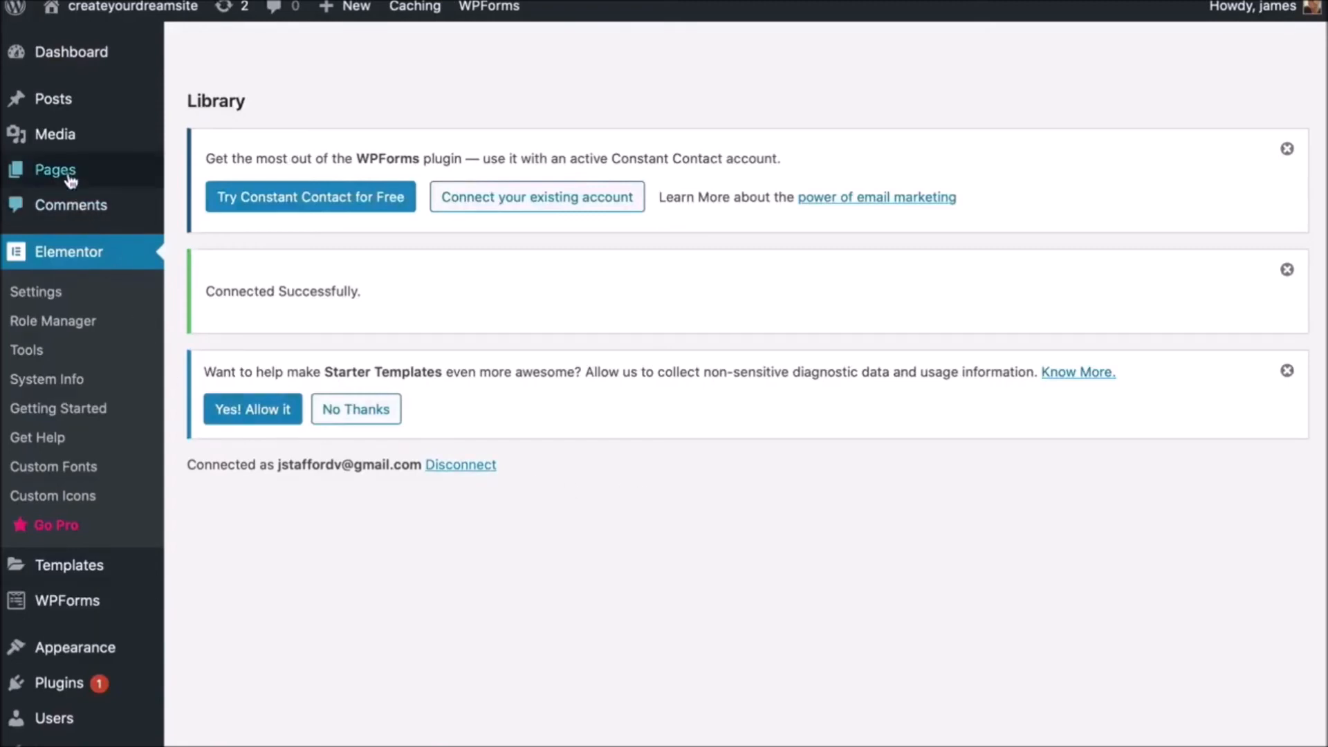
- Show the list of all pages and scroll down through it
mouse_move(70, 177)
click(230, 178)
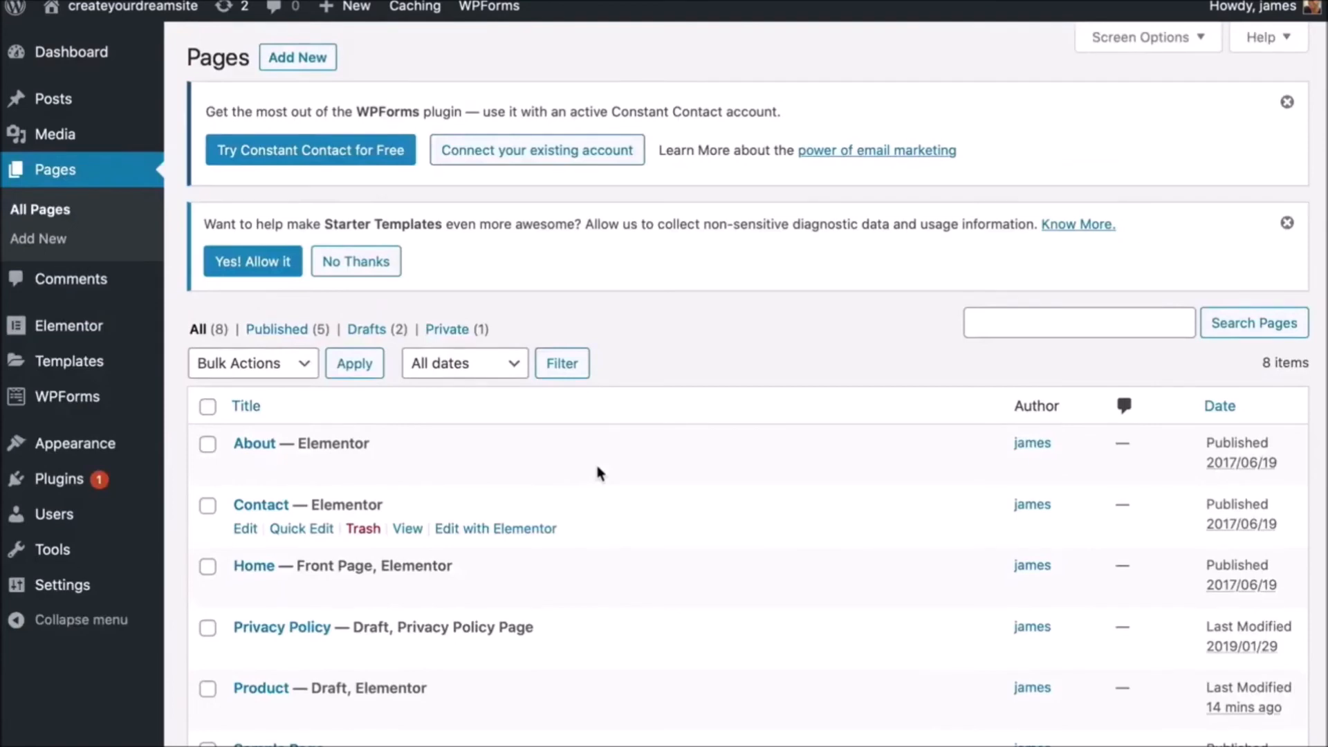
scroll(599, 473, down, 2)
scroll(599, 473, down, 1)
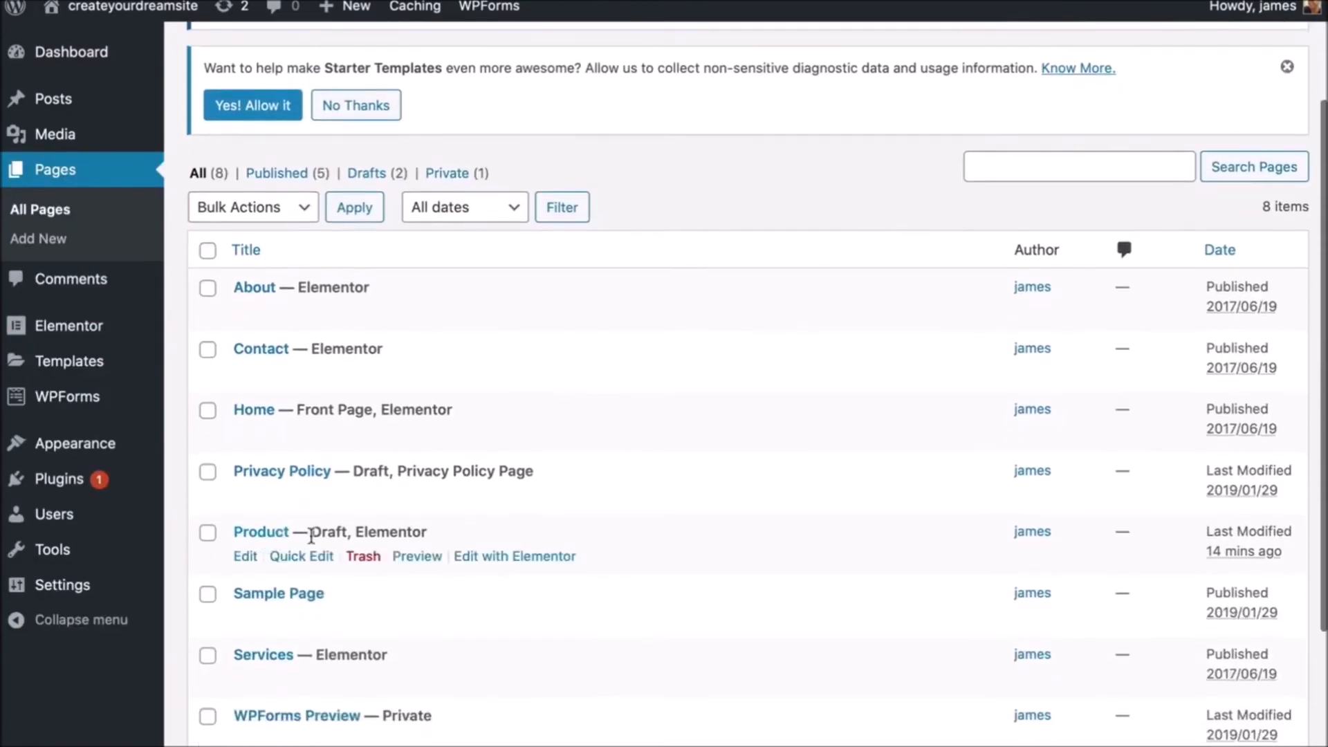
- Open Product in Elementor and insert the Product – Clean template found by searching 'product'
click(496, 558)
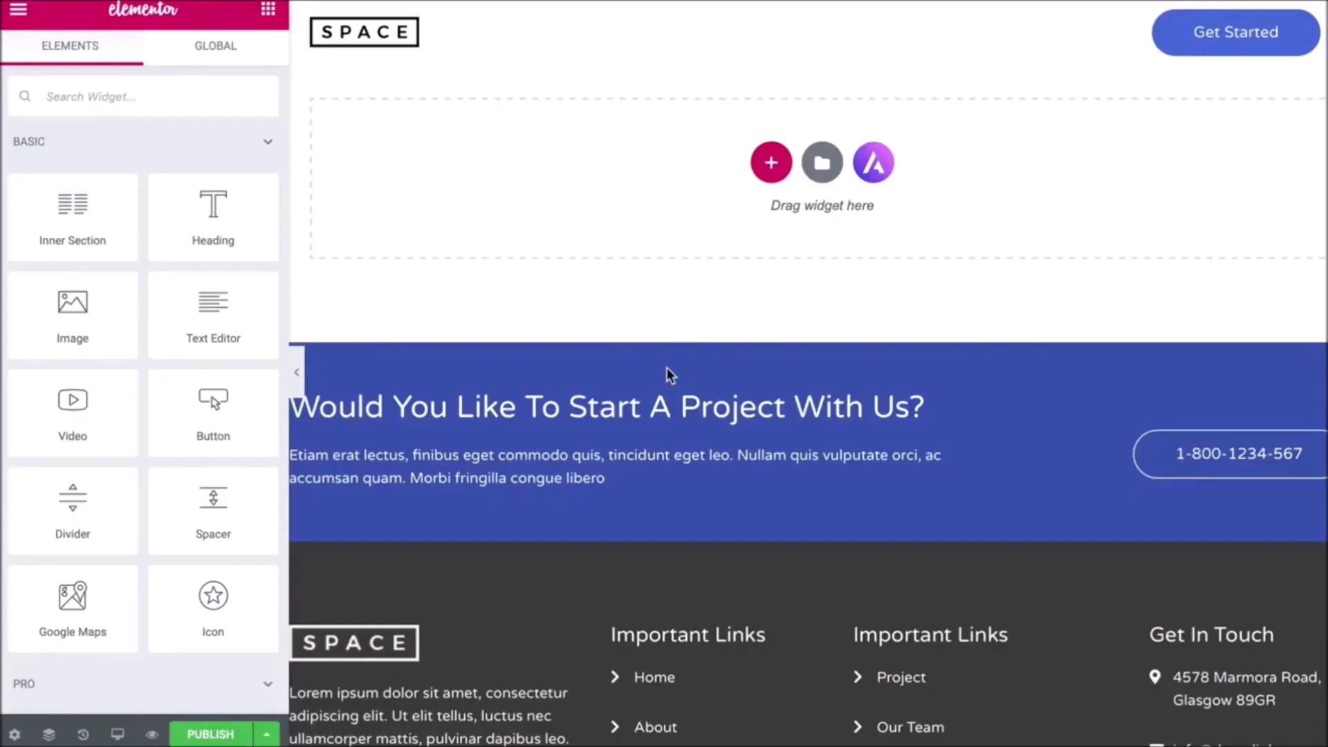
click(825, 166)
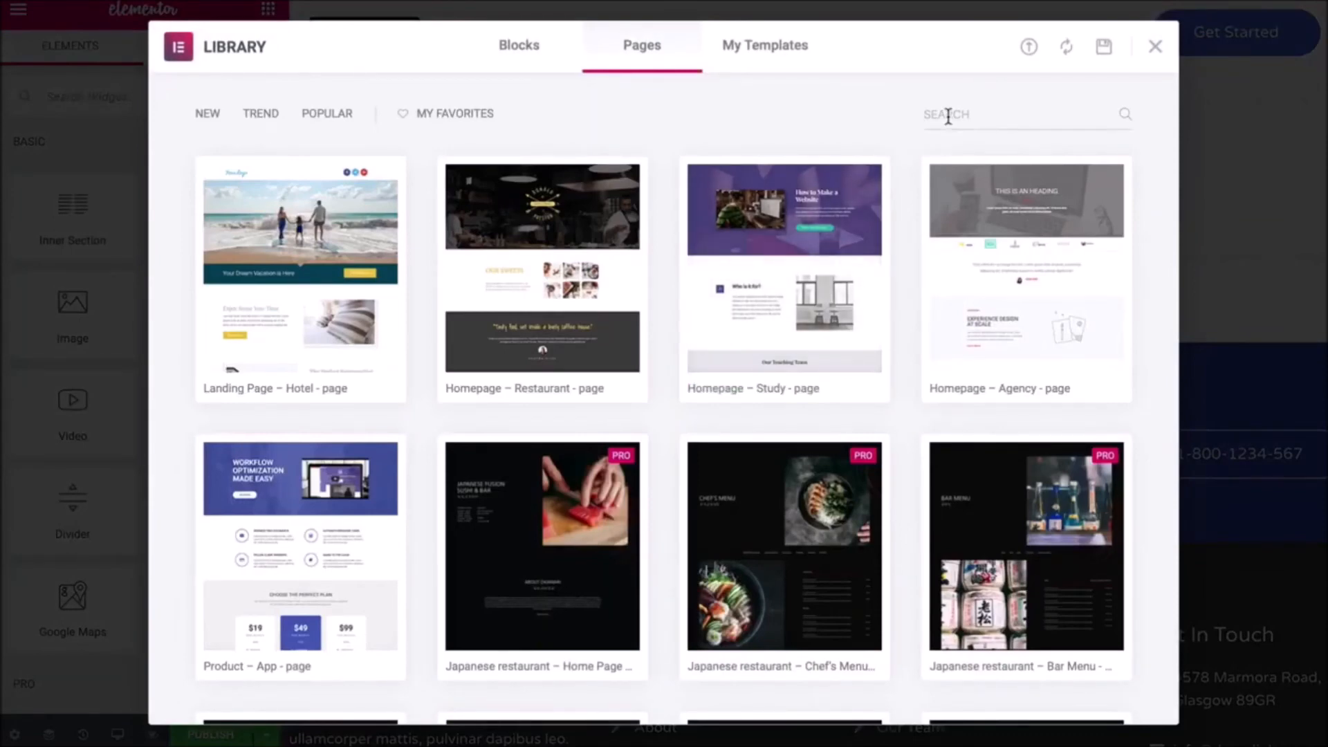
text(product)
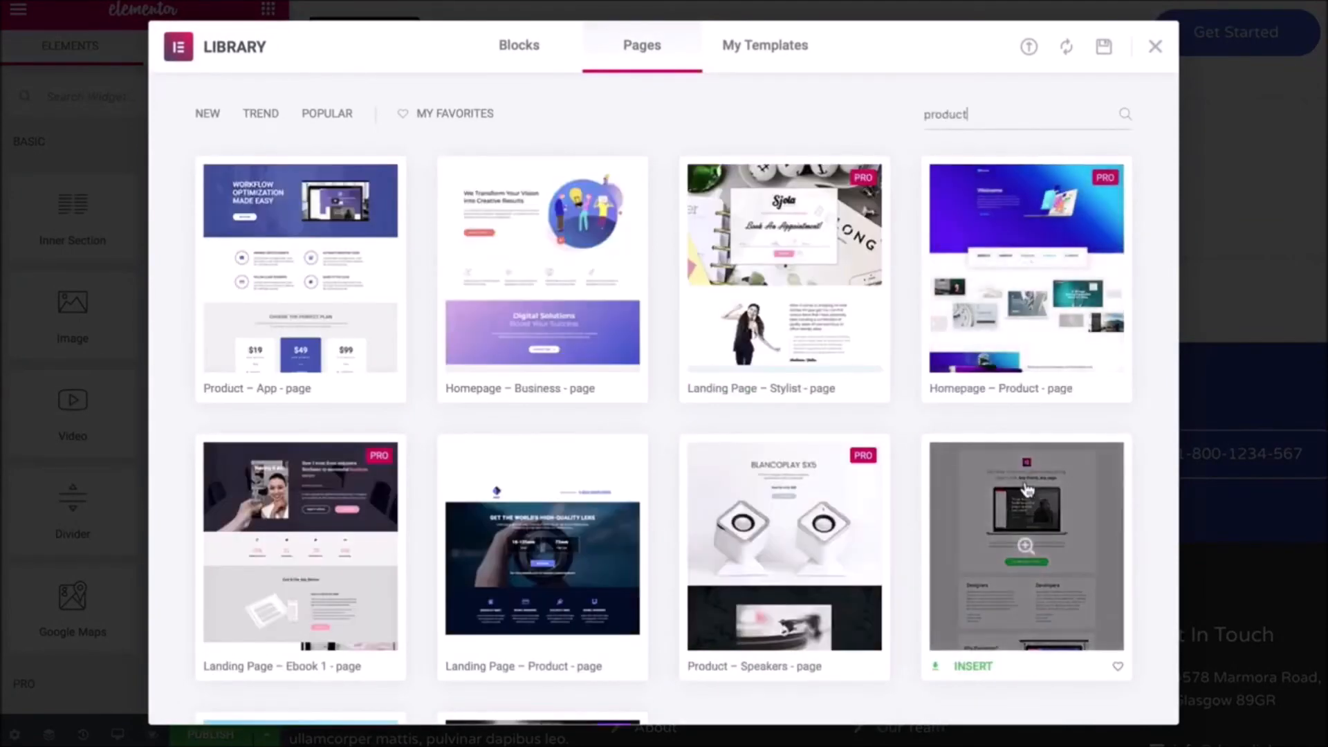
click(972, 668)
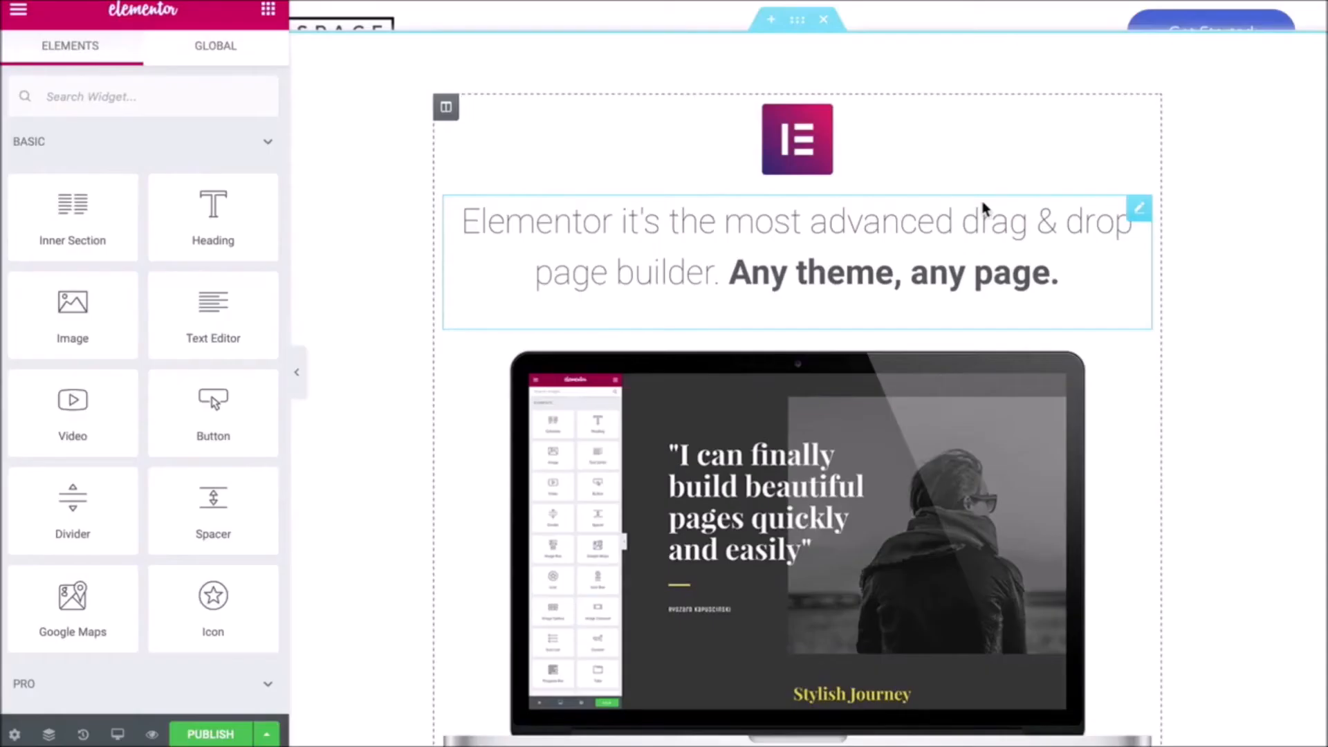
- Scroll through the inserted template and open the Why Elementor? video's settings
scroll(986, 208, down, 7)
scroll(986, 208, down, 6)
scroll(985, 208, down, 18)
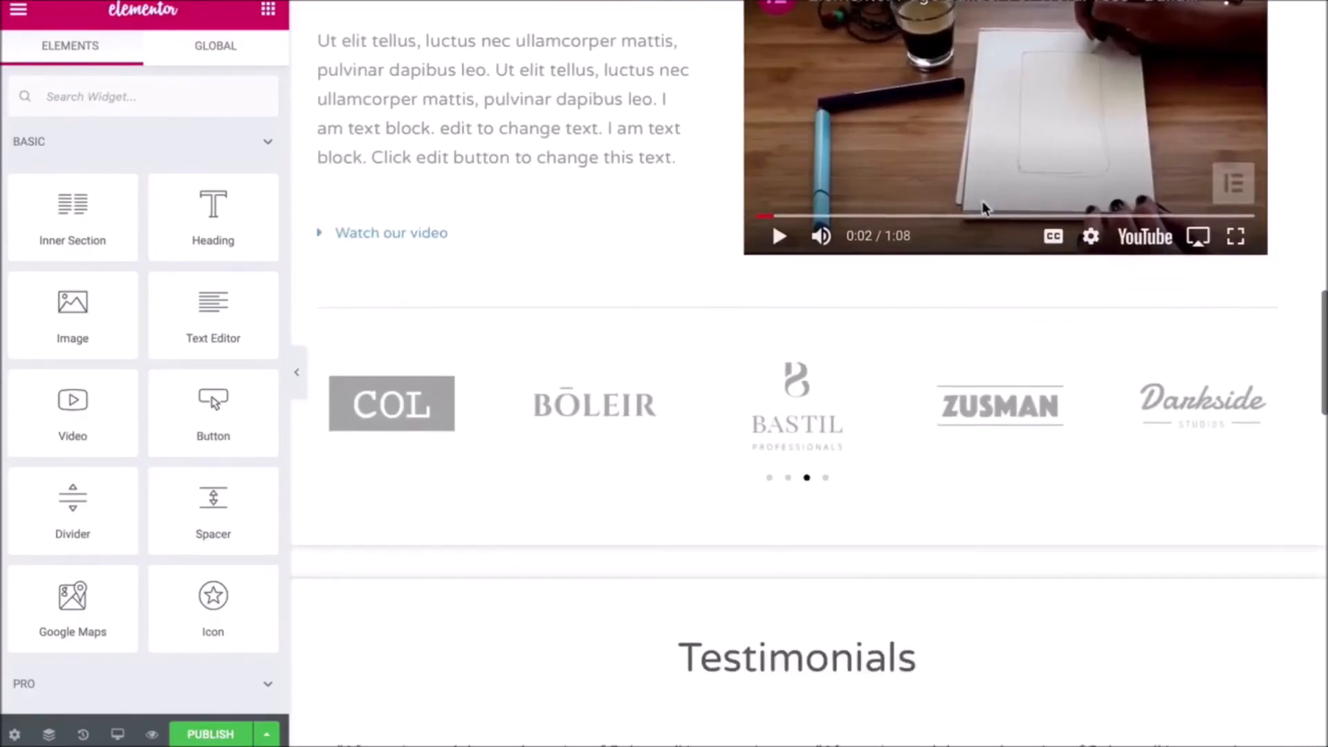
scroll(985, 207, down, 5)
scroll(985, 208, up, 15)
scroll(986, 210, up, 2)
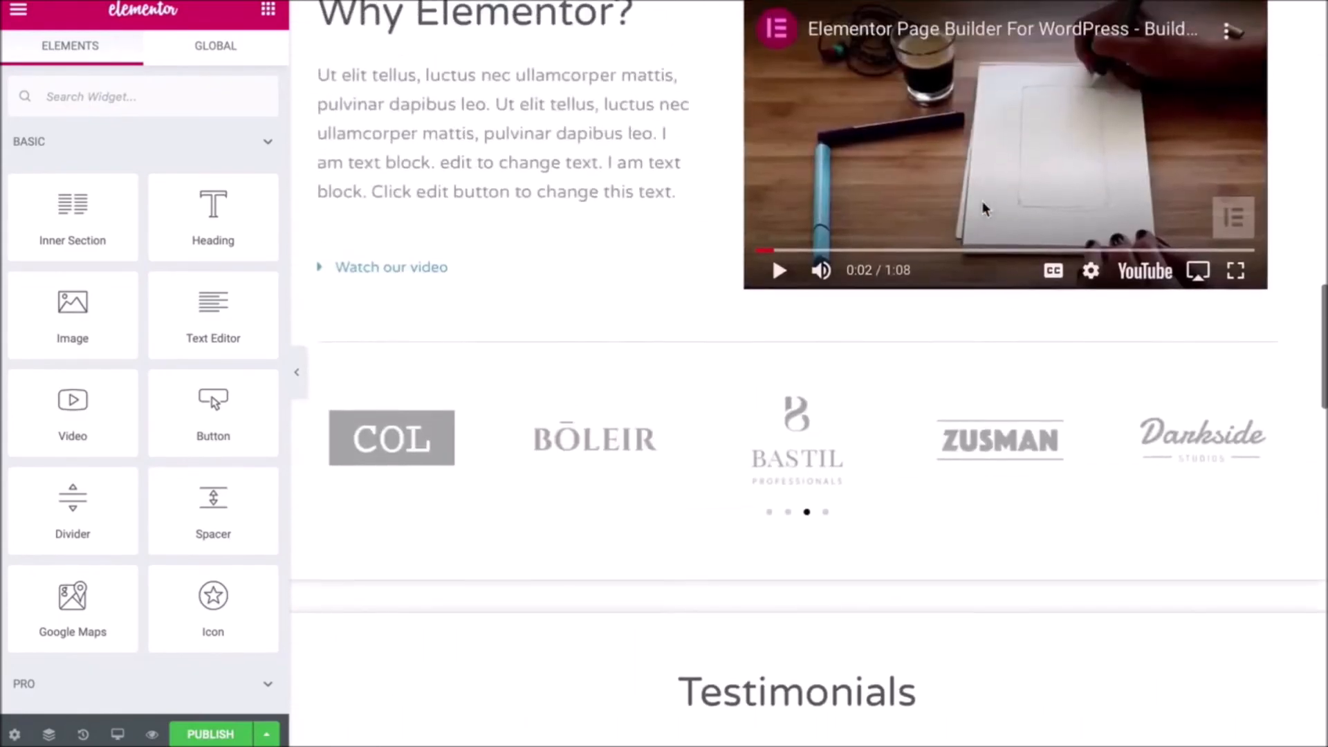
scroll(986, 210, up, 3)
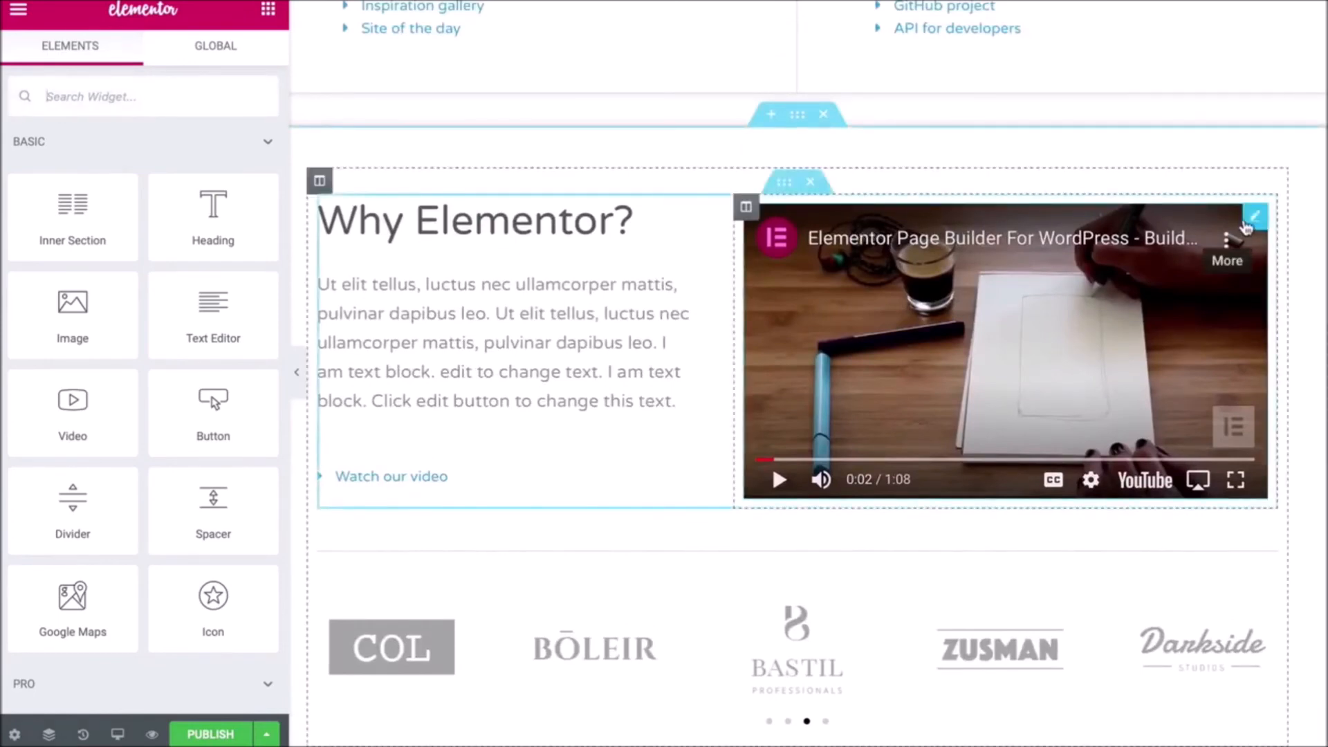
click(1255, 220)
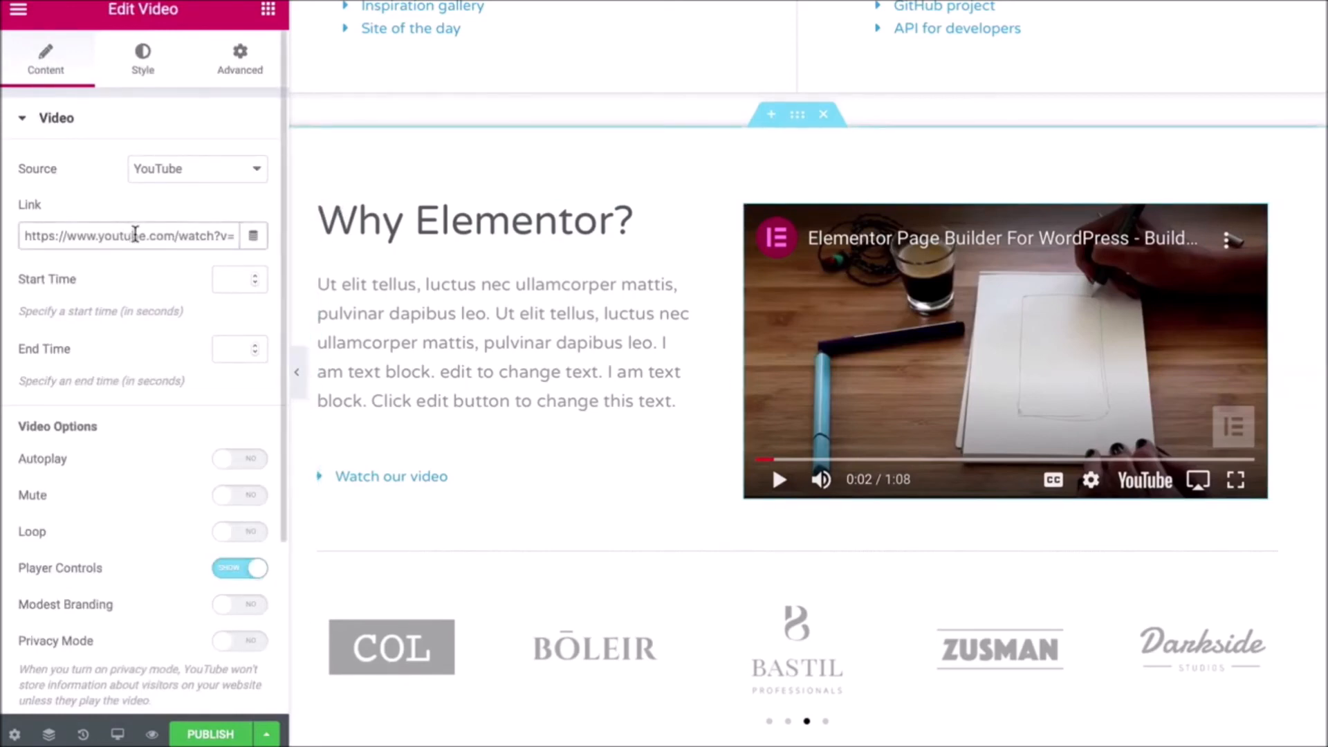
scroll(736, 260, up, 10)
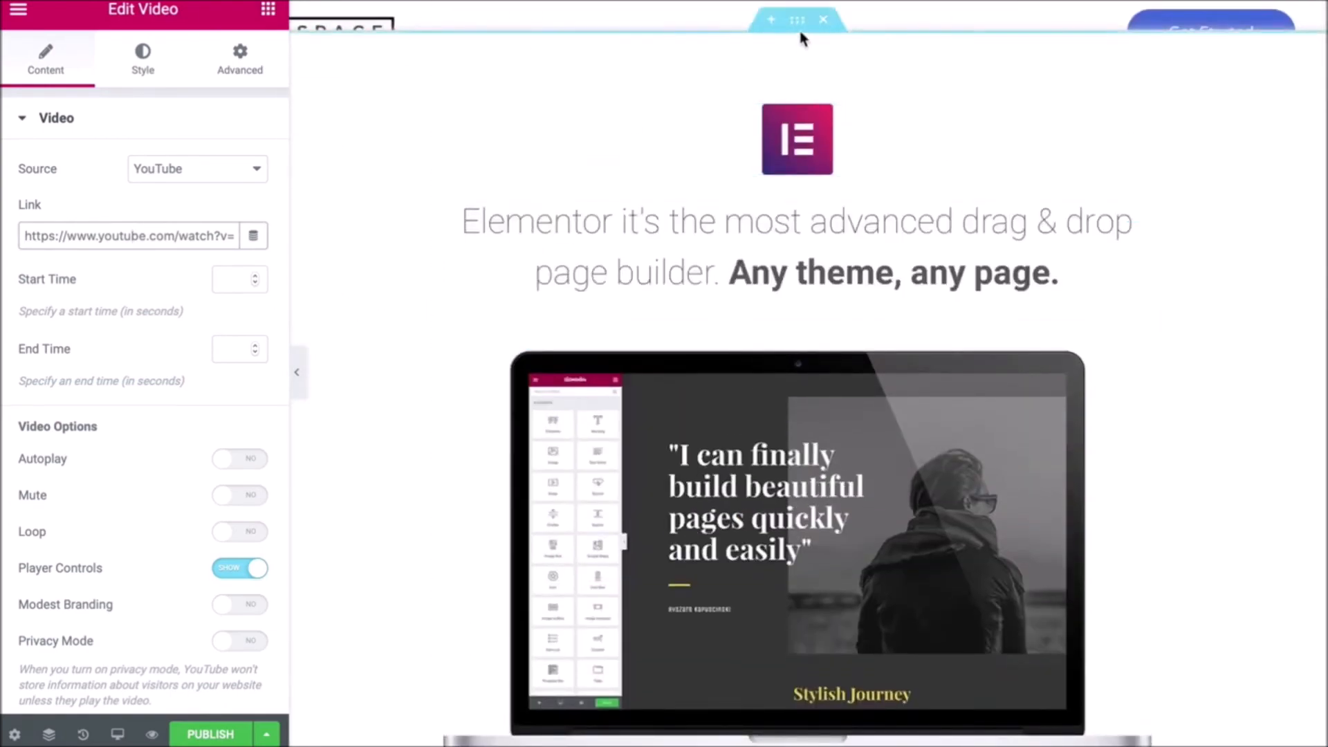
- Give the top section a 100 px top margin, publish the Product page, and preview it
click(795, 20)
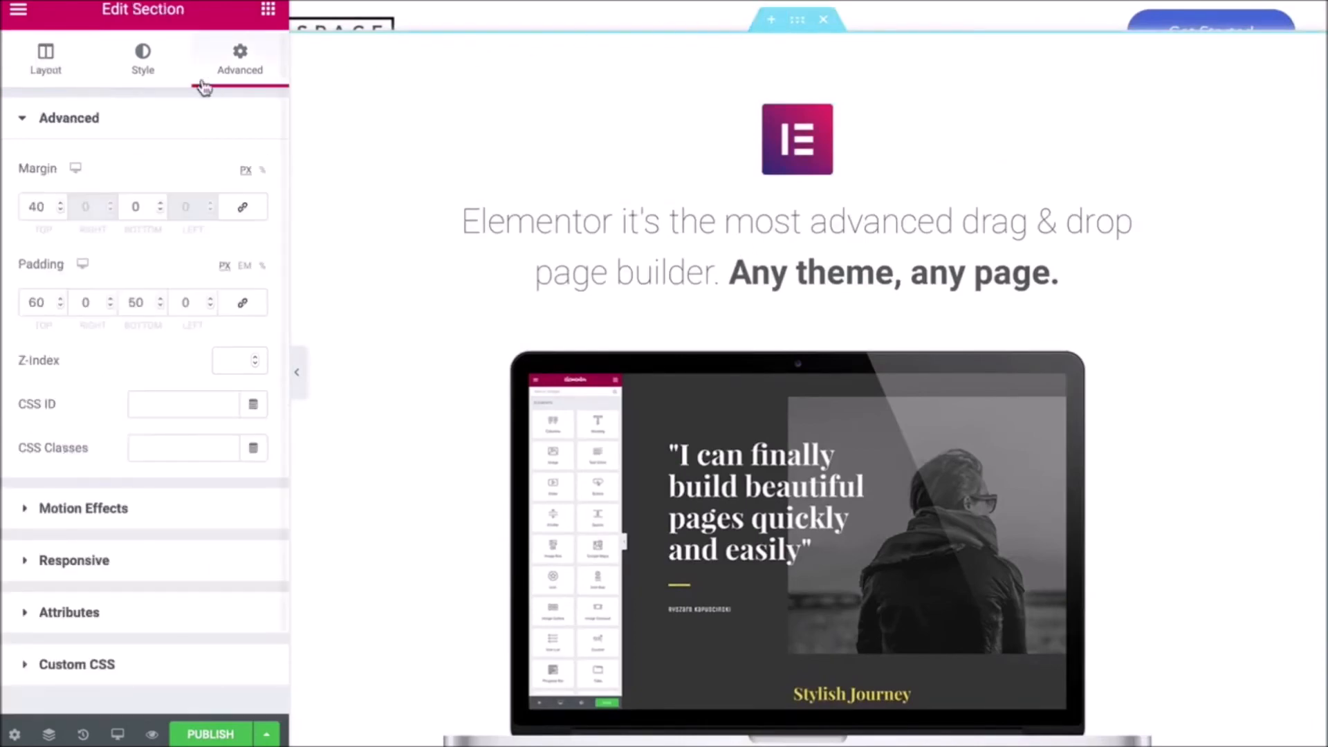
click(48, 65)
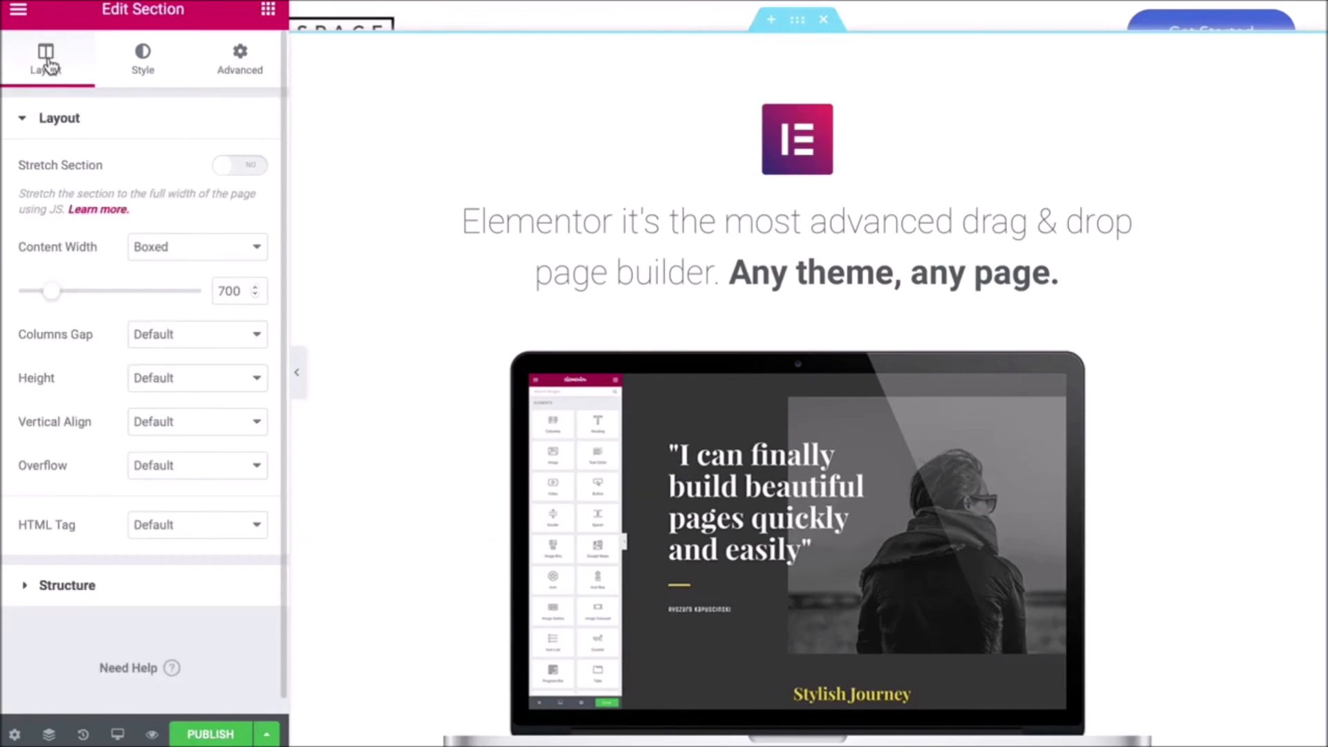
click(250, 66)
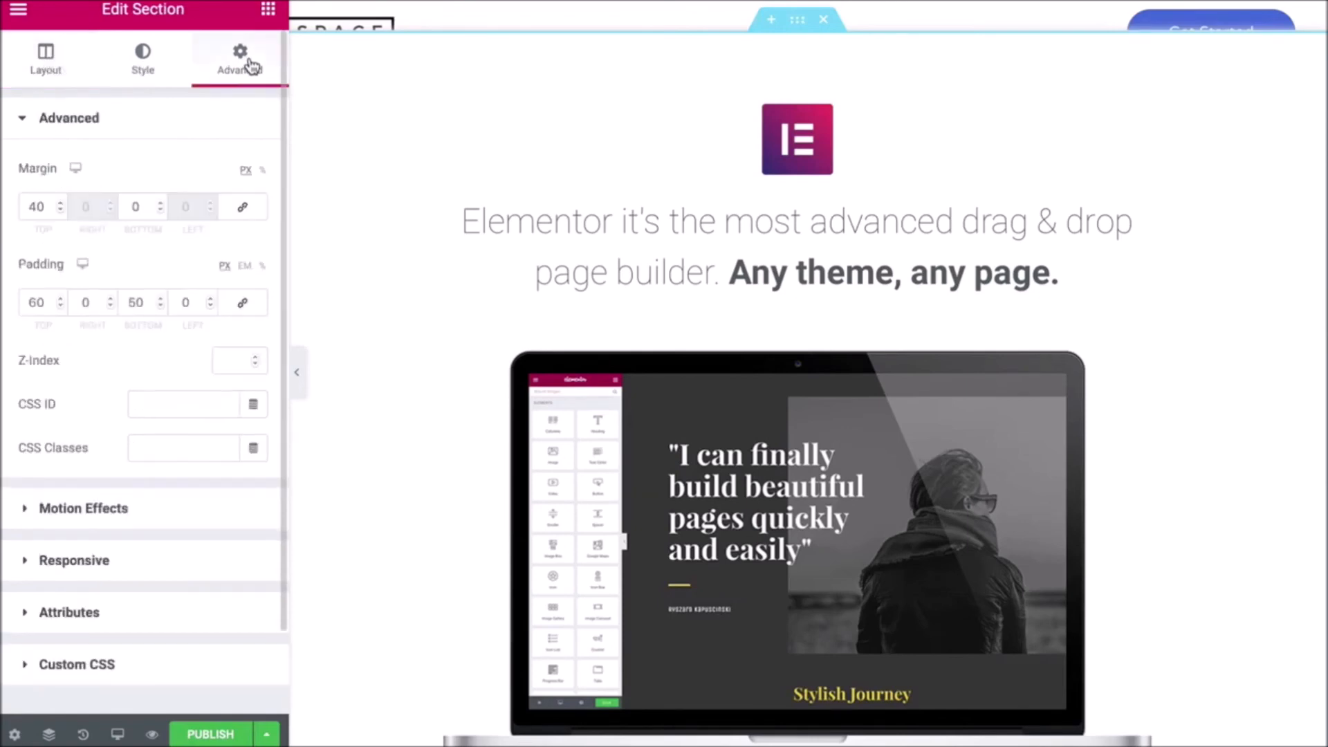
click(59, 200)
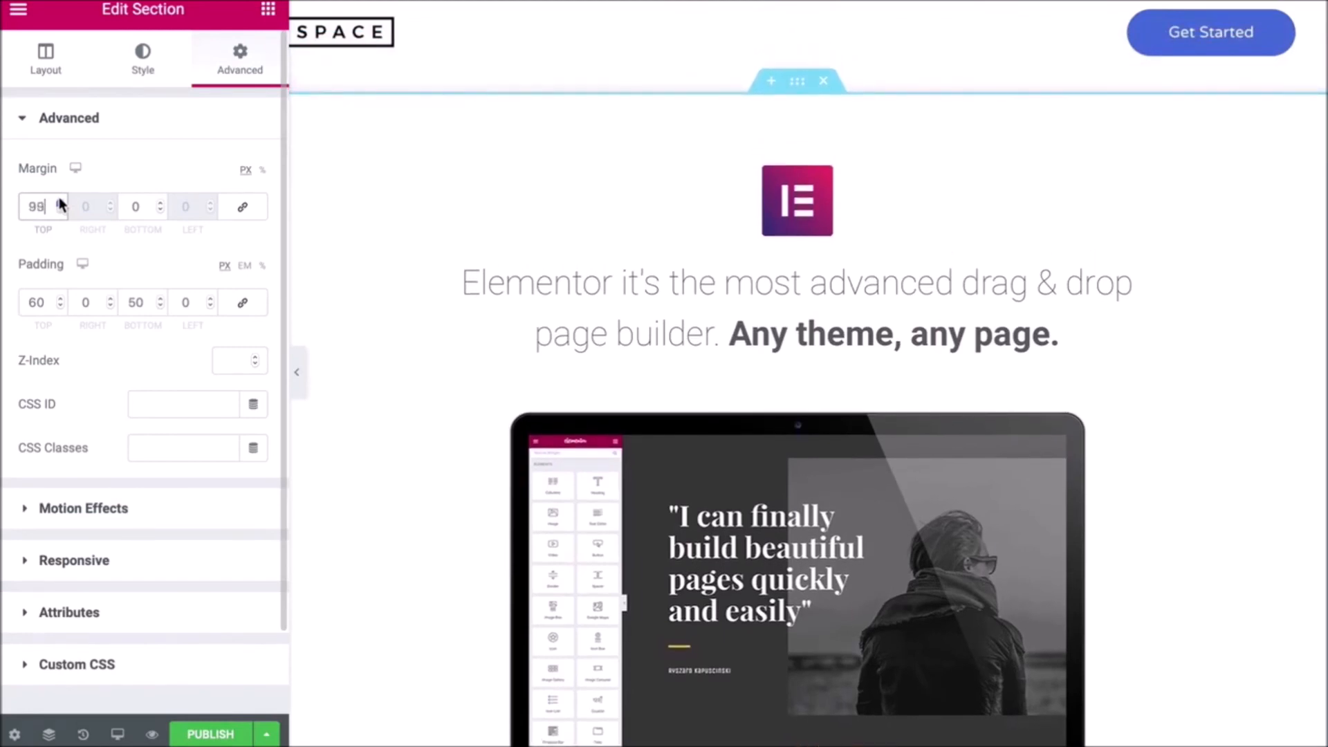
double_click(60, 209)
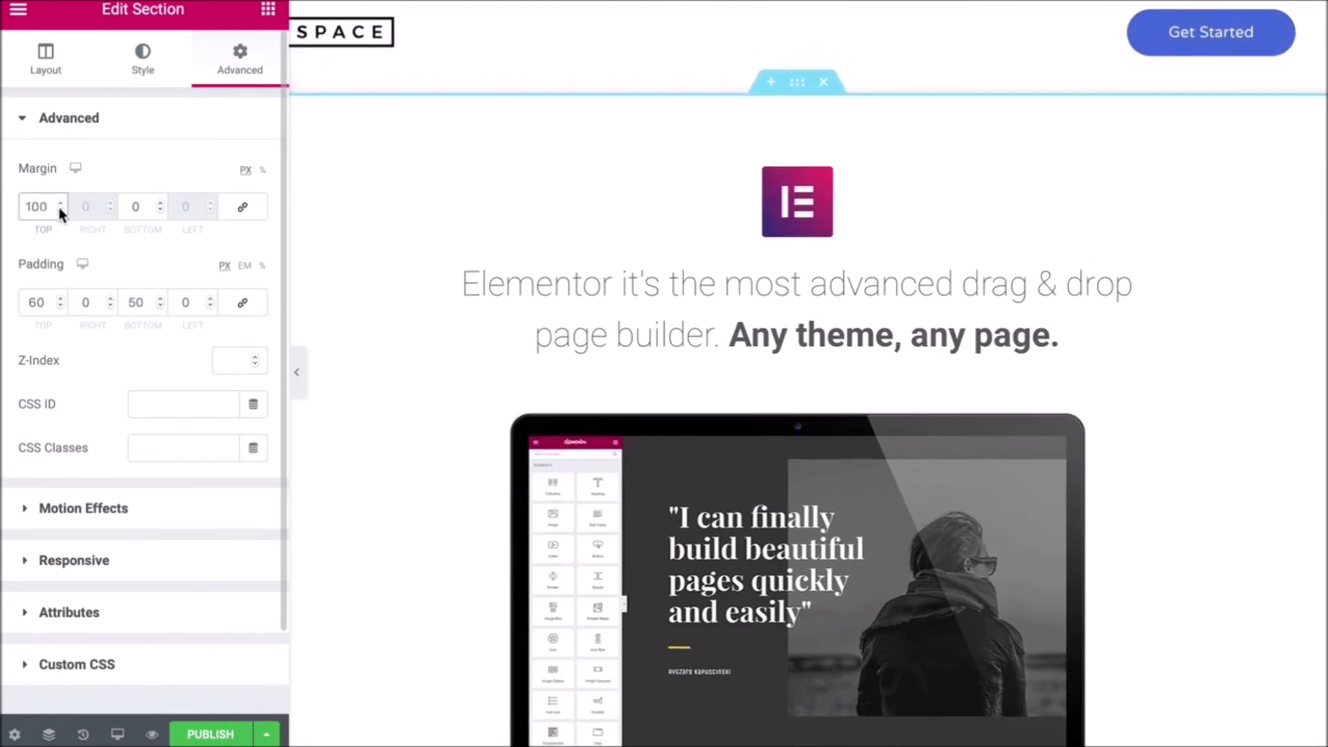
scroll(454, 251, down, 10)
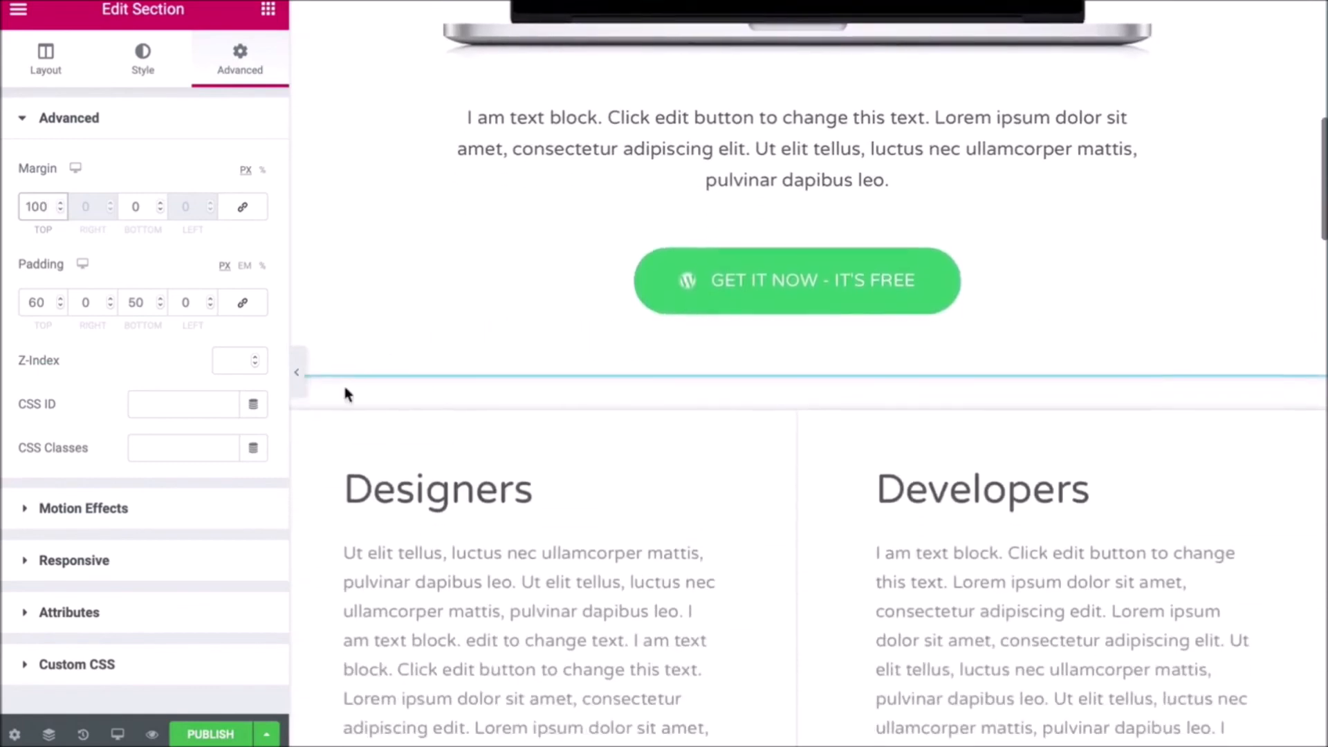
click(211, 732)
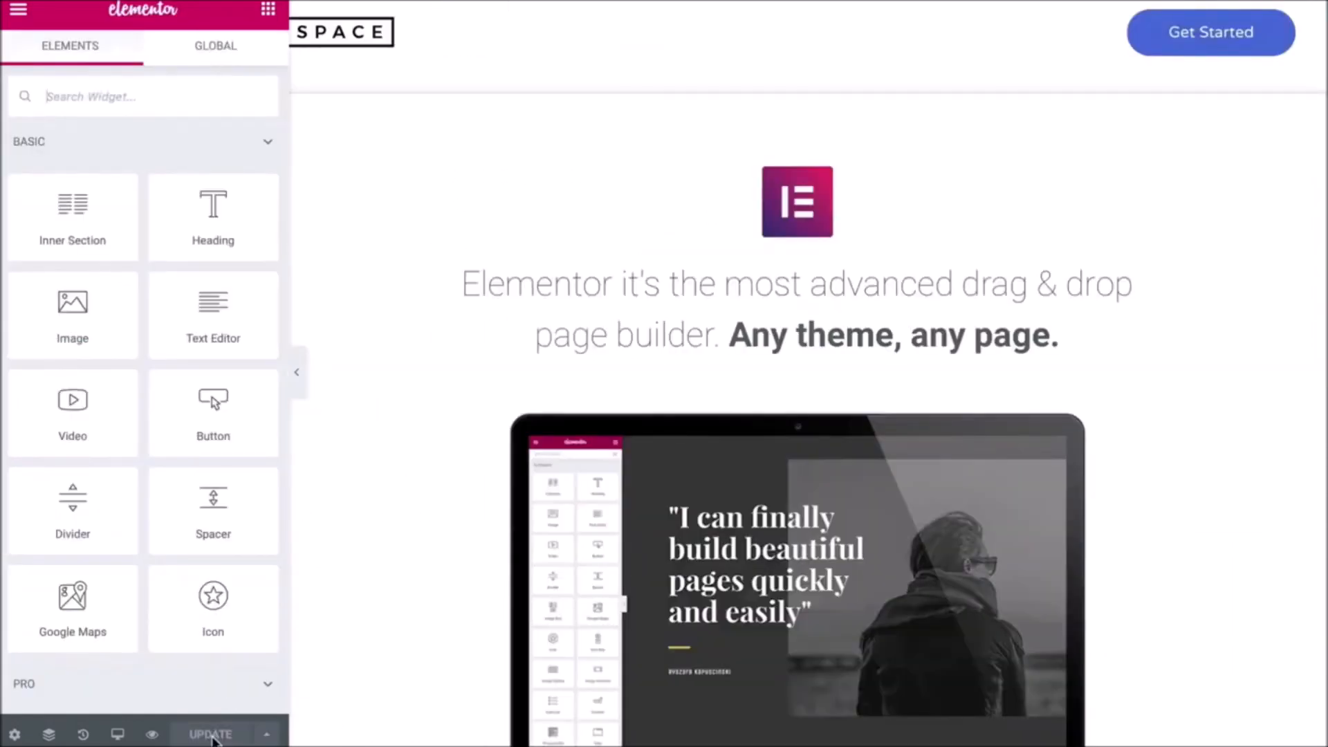
click(152, 736)
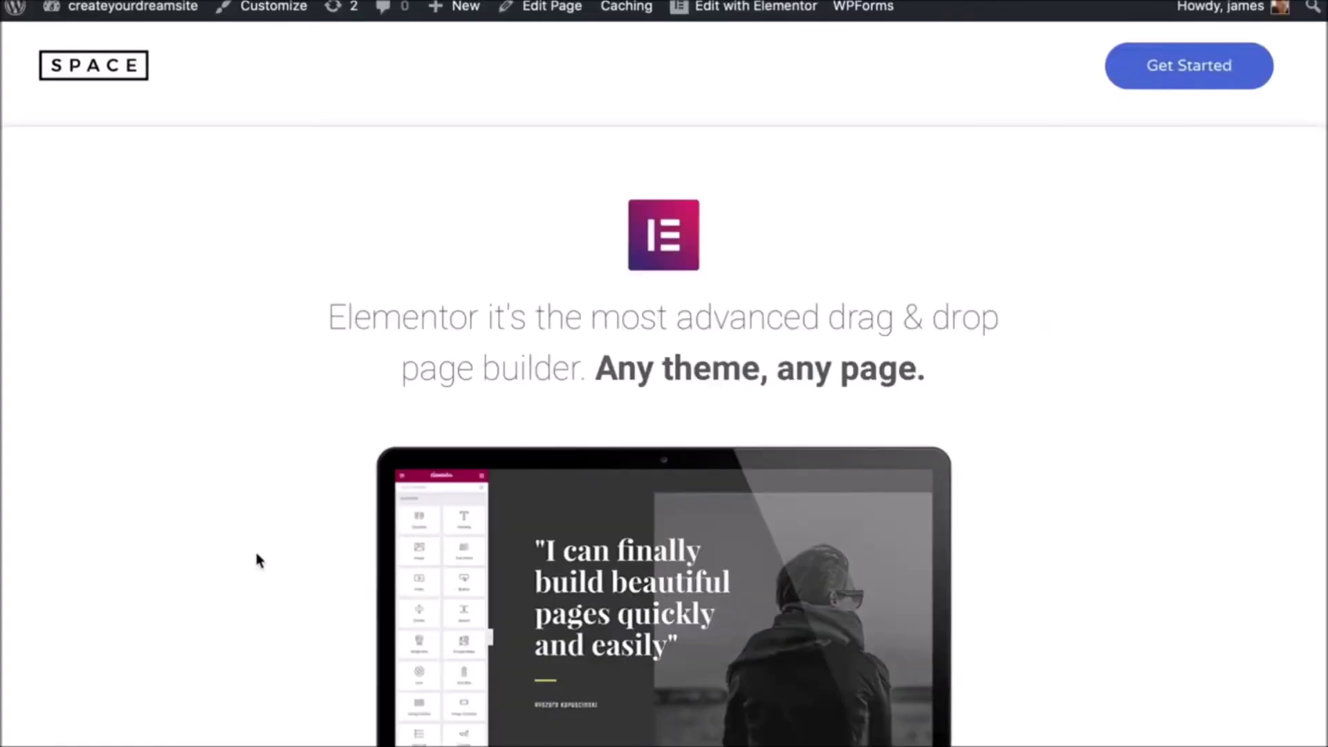
- Scroll through the previewed Product page and pause its embedded video
scroll(436, 394, down, 20)
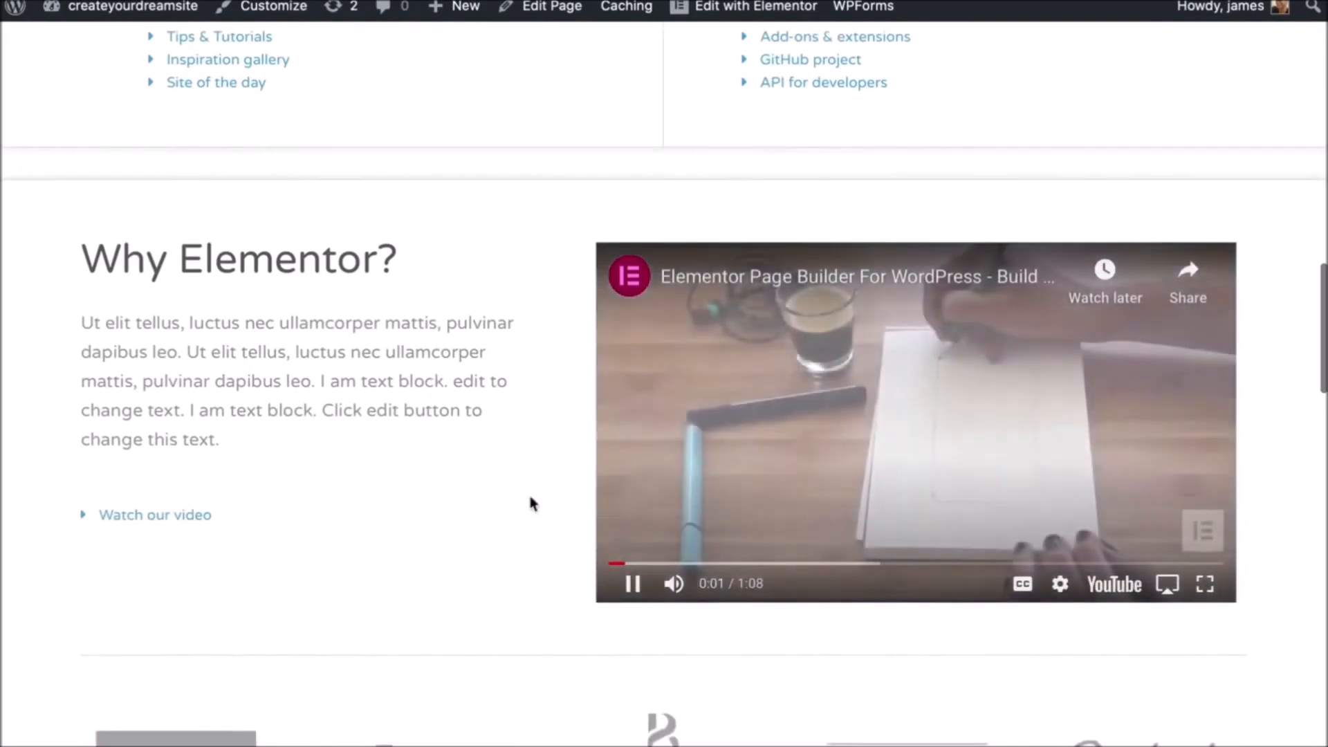
click(632, 583)
scroll(584, 558, down, 3)
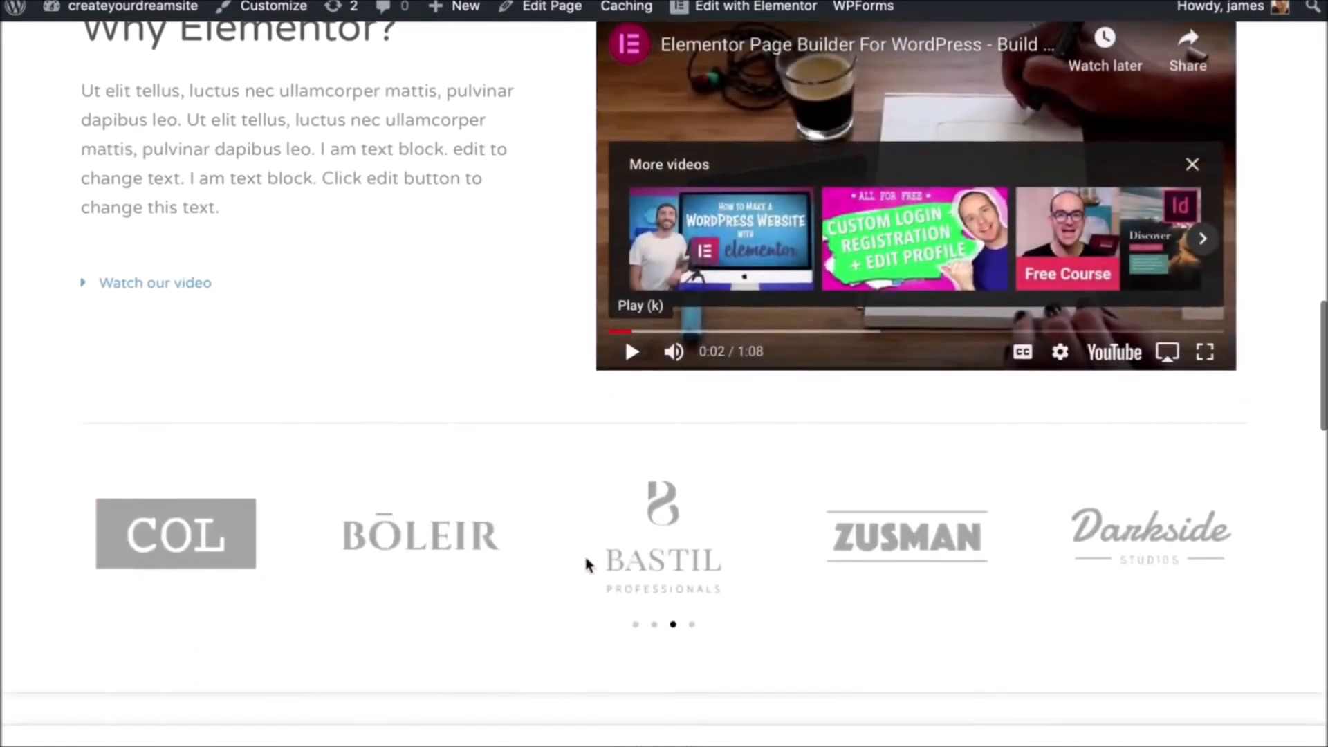
scroll(585, 556, up, 20)
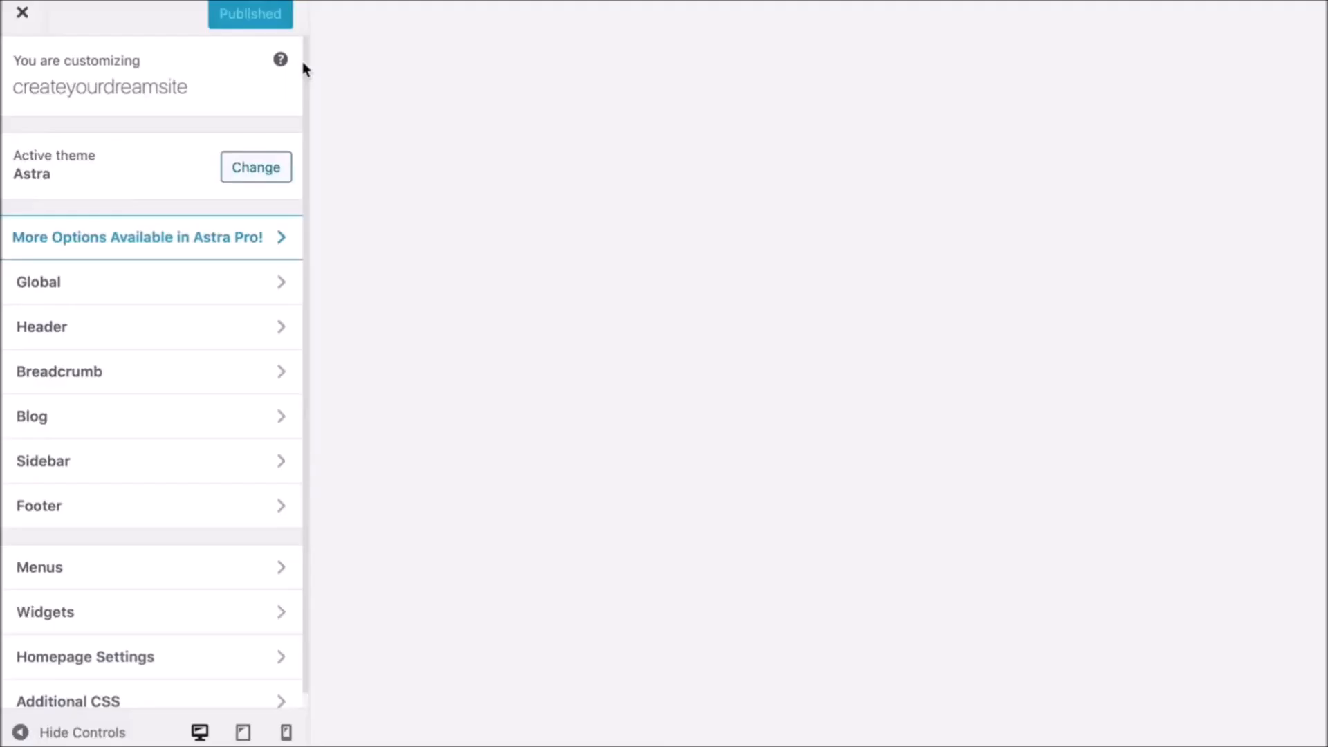
- Under Header > Transparent Header, set the menu link text colour to the black swatch and publish
click(85, 342)
click(103, 283)
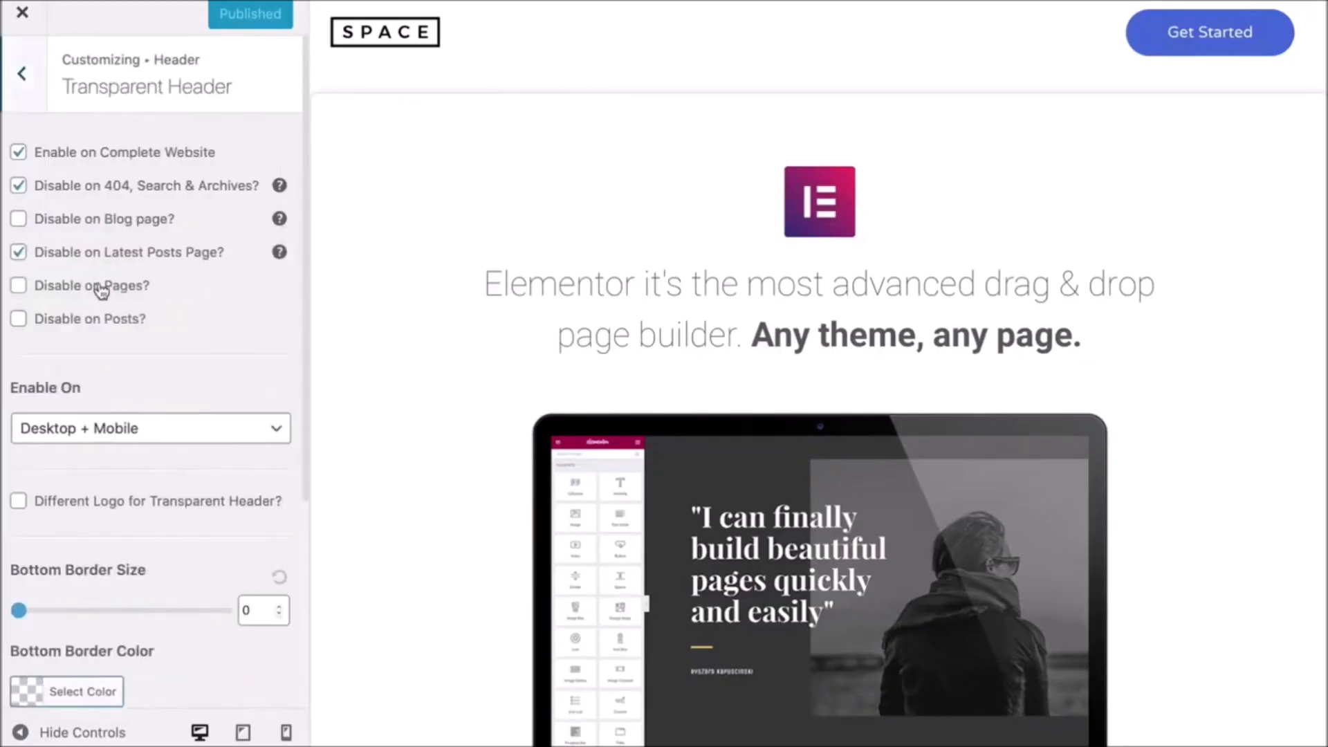
scroll(102, 291, down, 5)
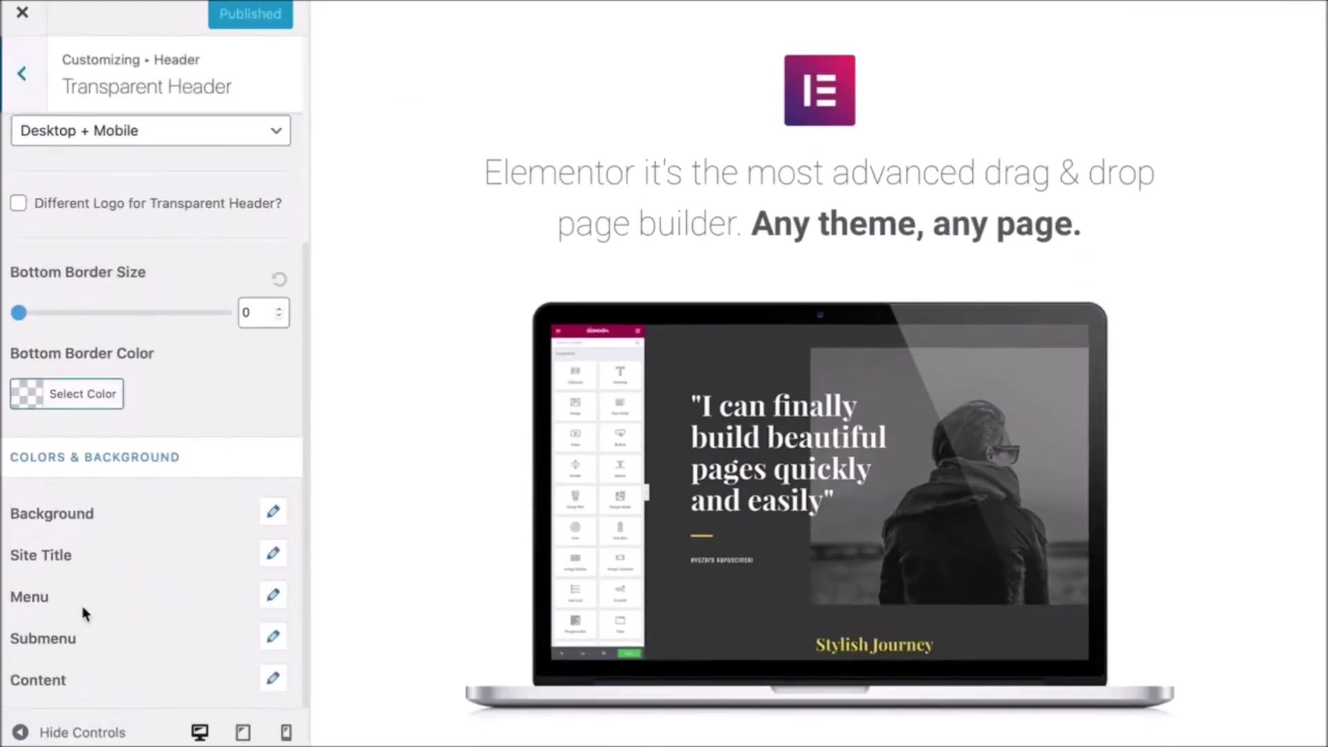
click(272, 596)
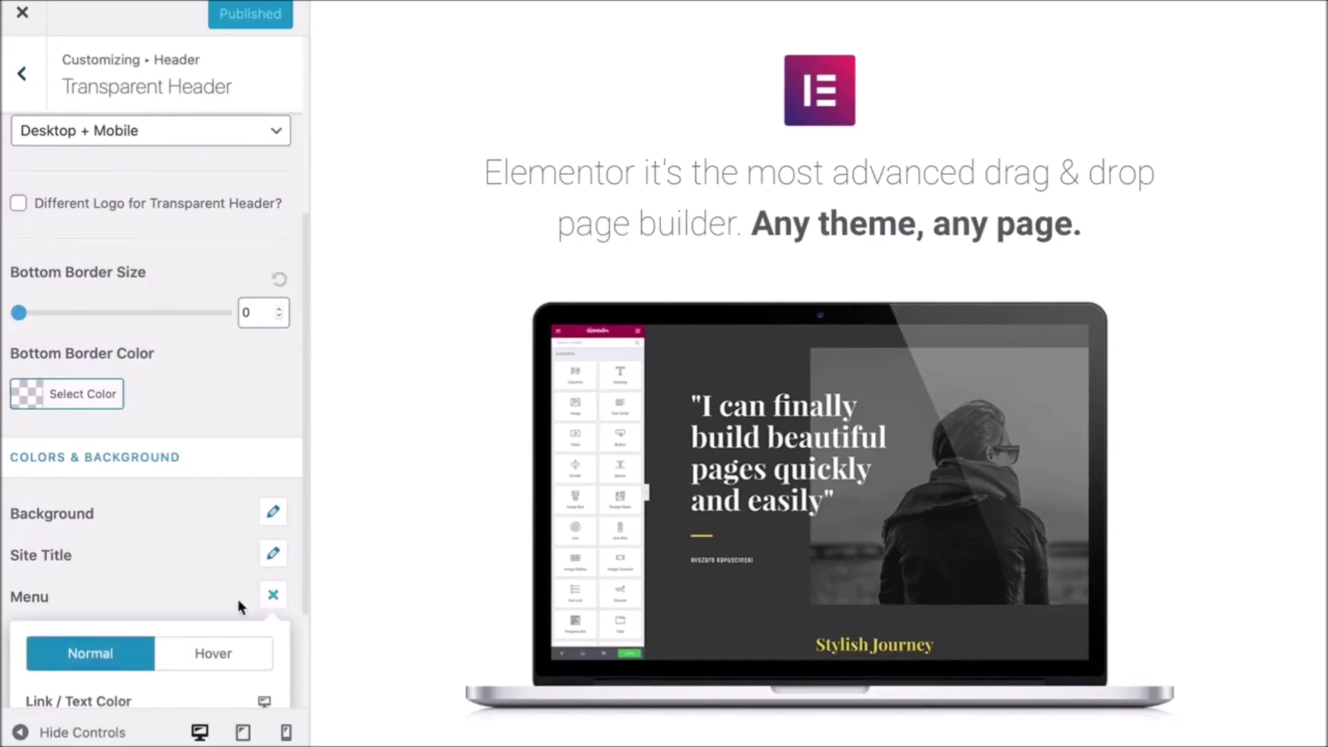
scroll(228, 608, down, 3)
click(108, 593)
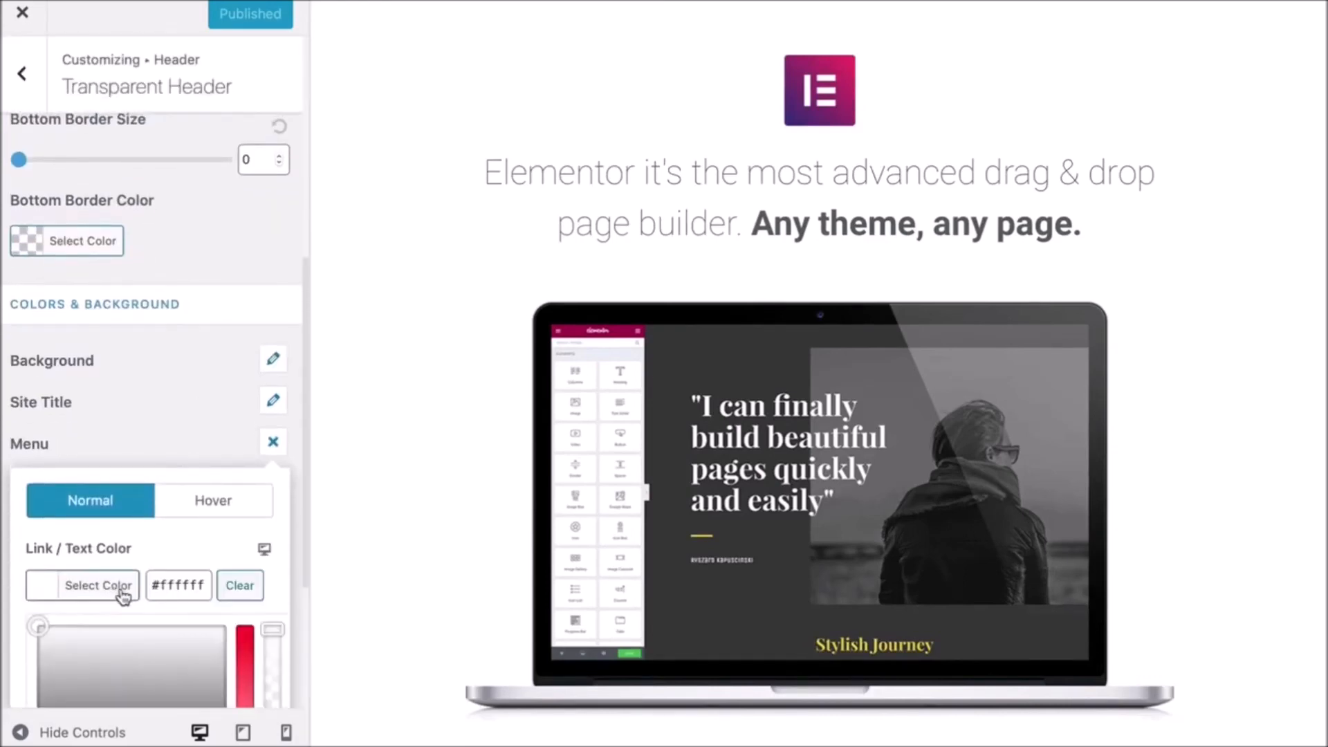
scroll(116, 588, down, 3)
click(47, 587)
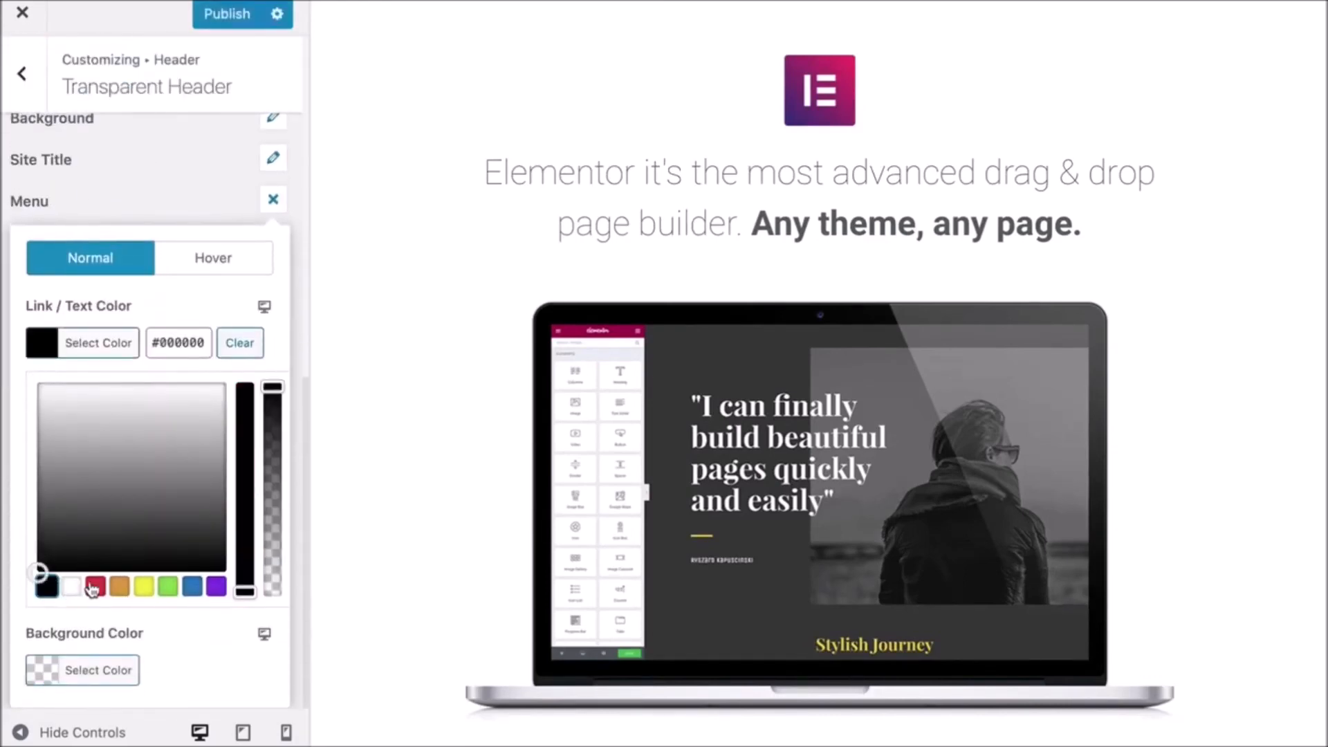
click(215, 25)
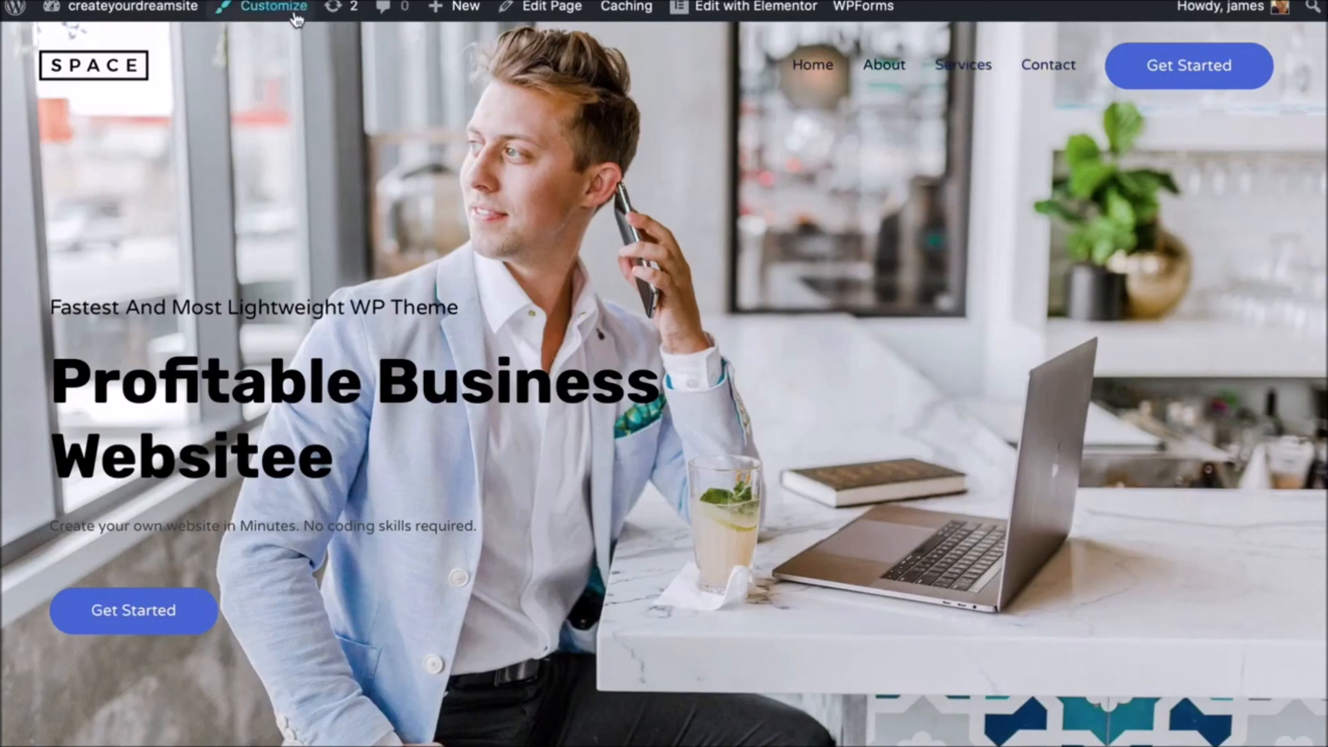
- Add the Product page to the Top Nav menu, place it directly below About, and save the menu
mouse_move(192, 15)
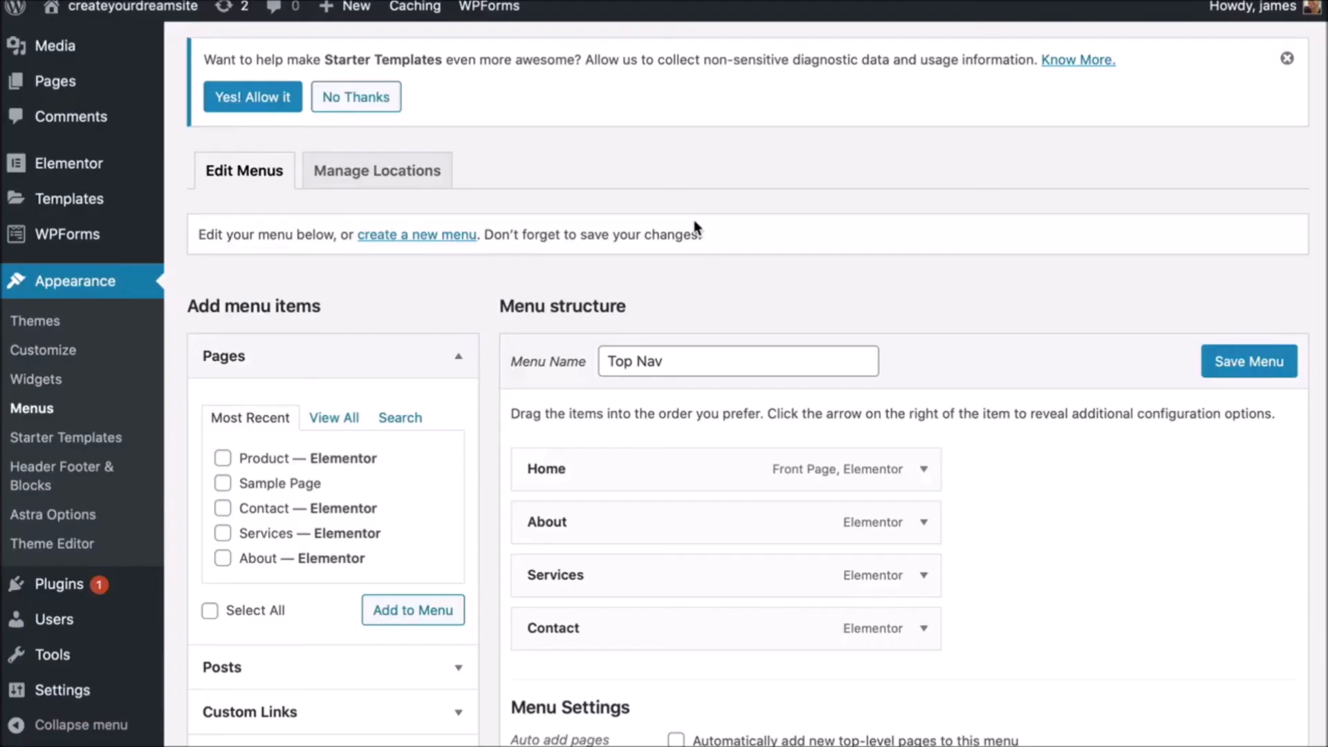
scroll(694, 220, down, 2)
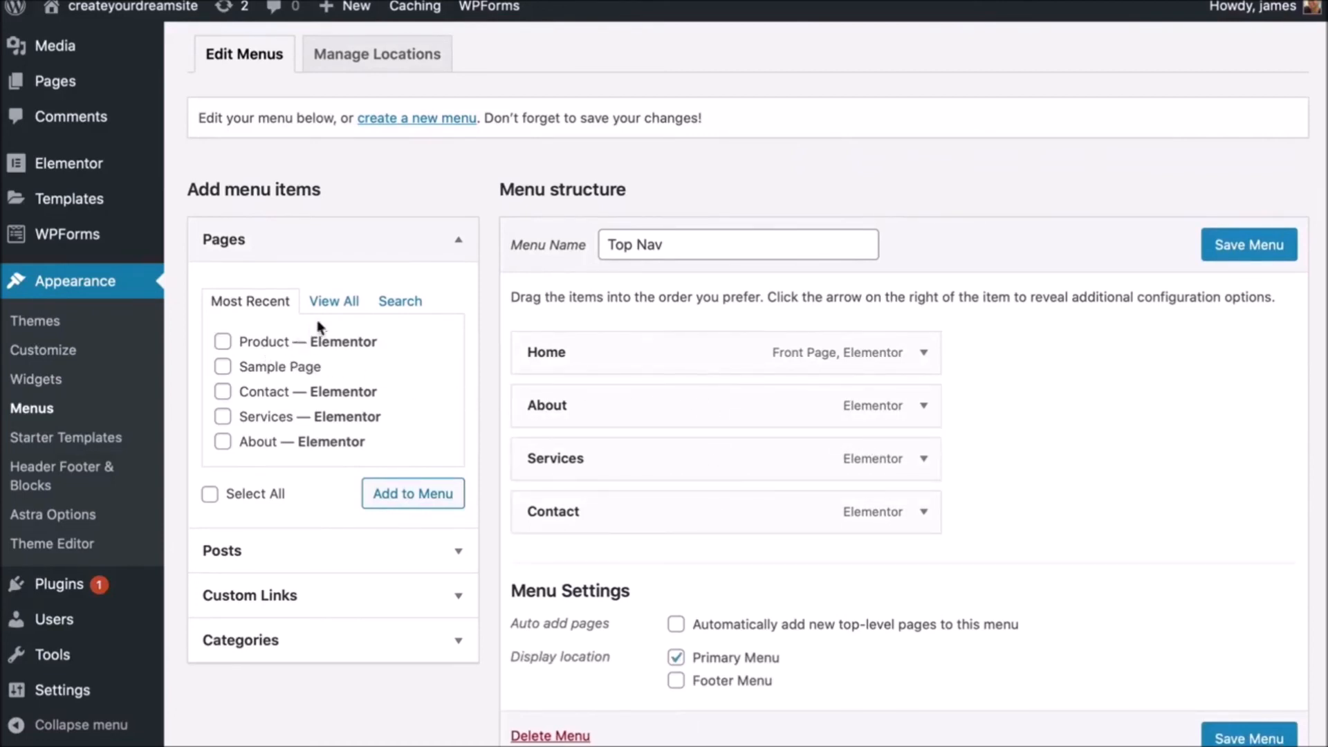
click(337, 306)
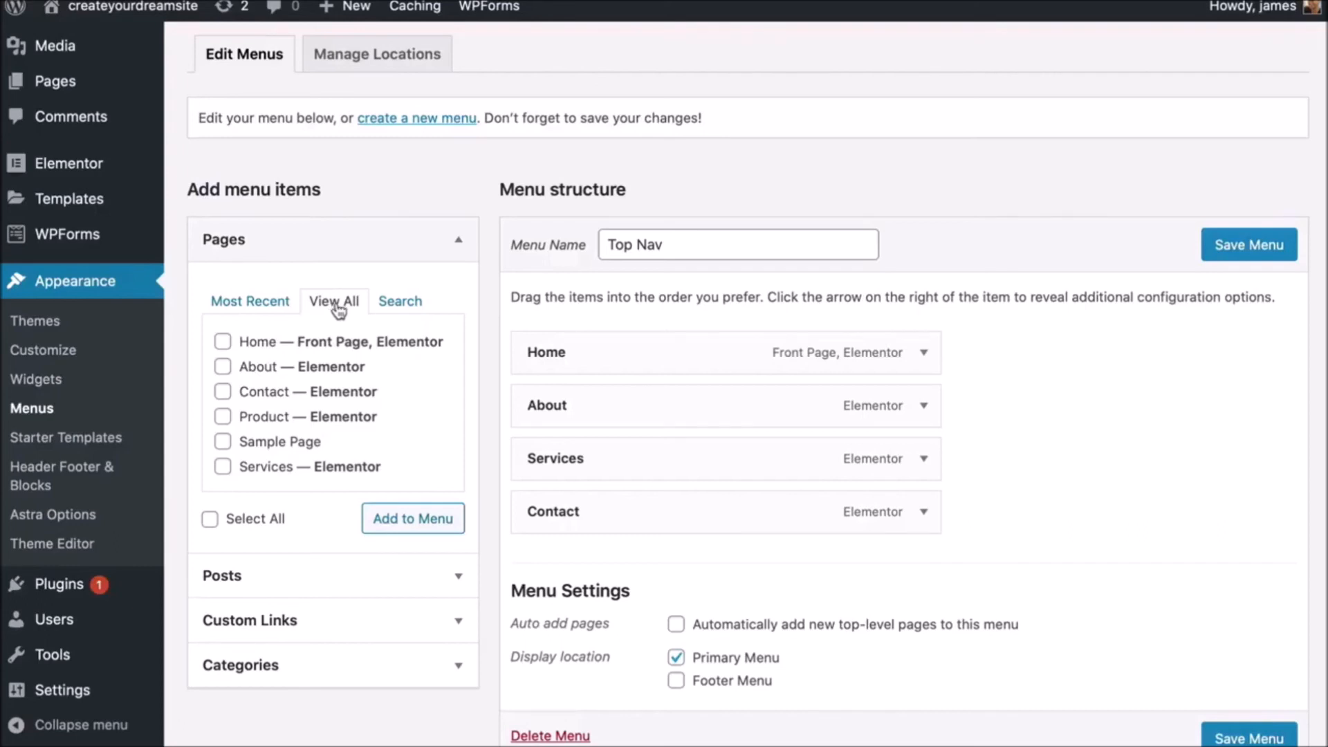
click(222, 417)
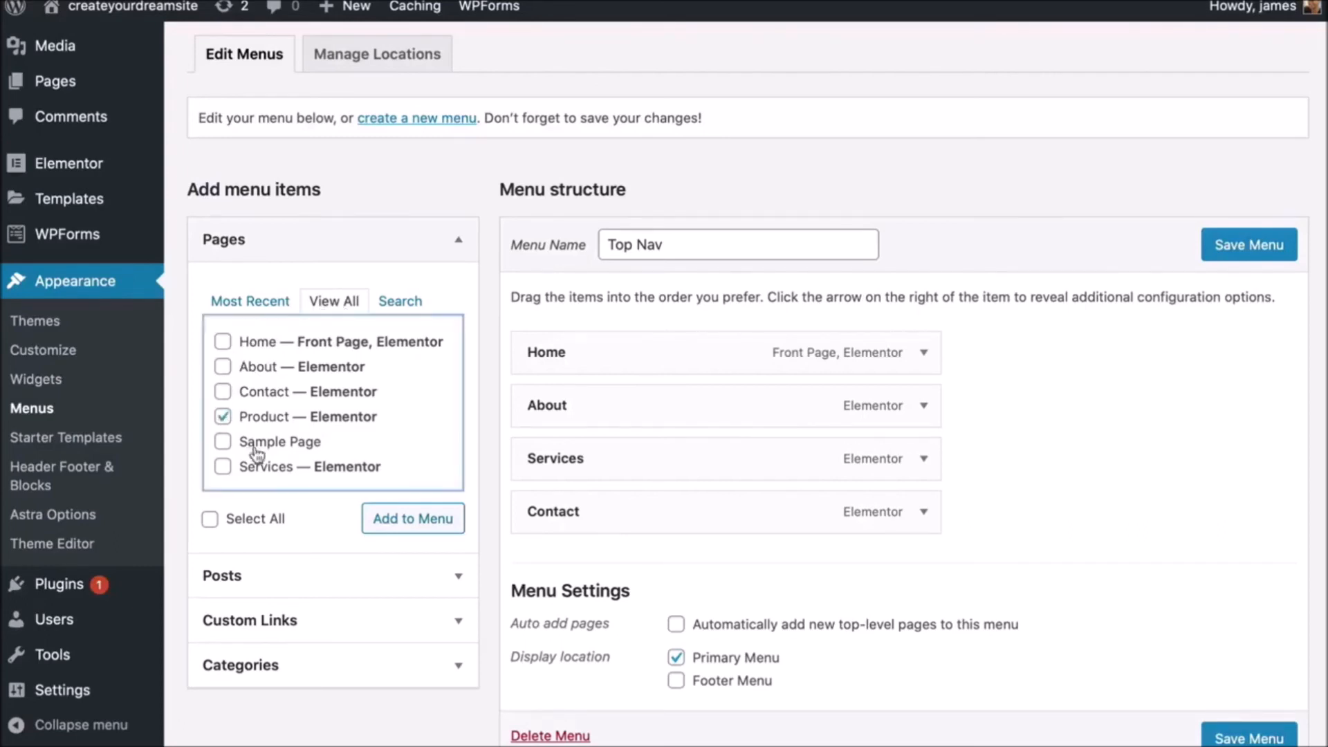
click(412, 528)
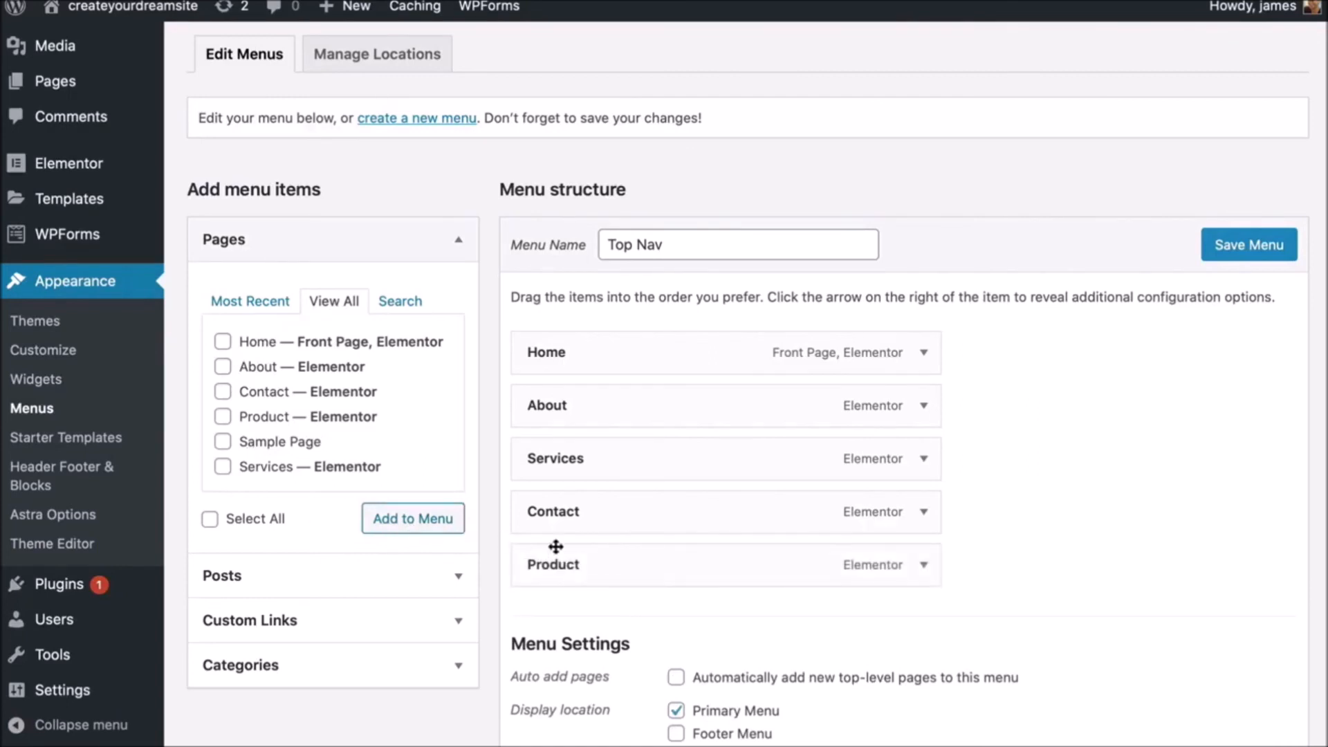
drag(653, 566, 649, 471)
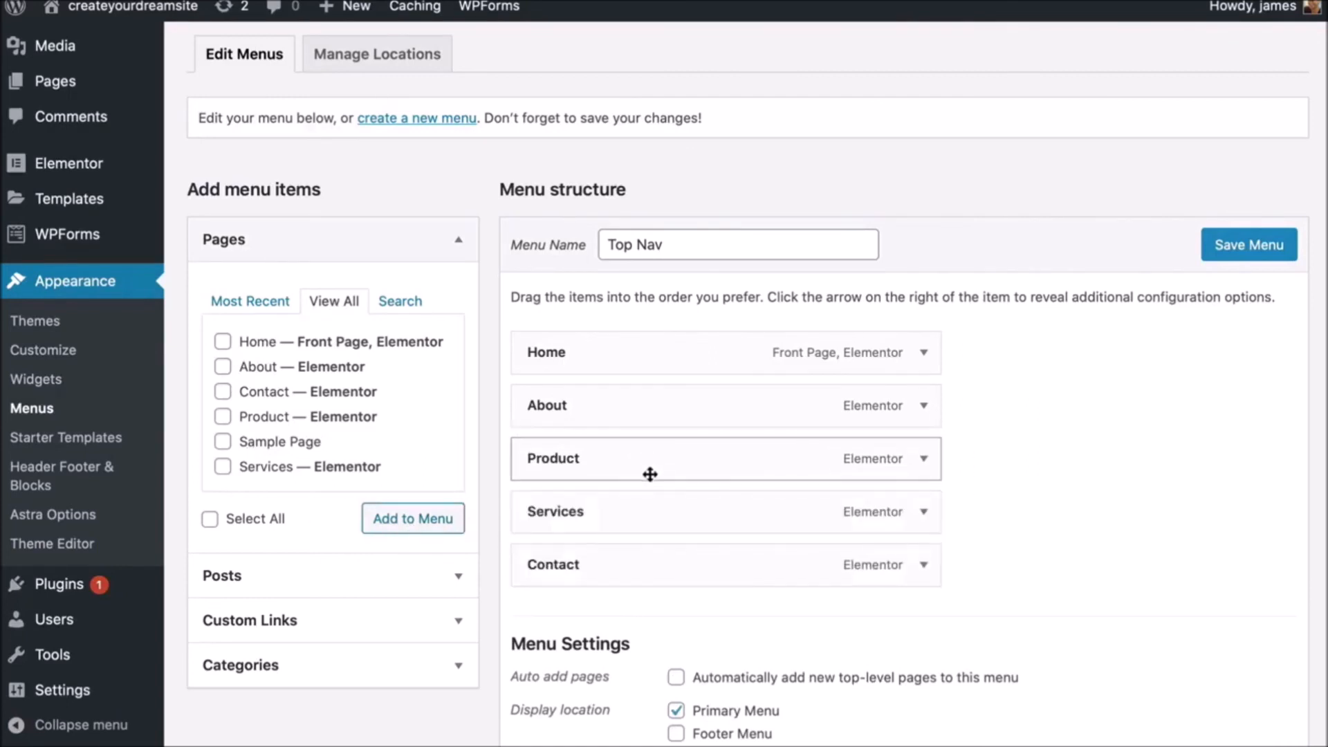
click(1243, 255)
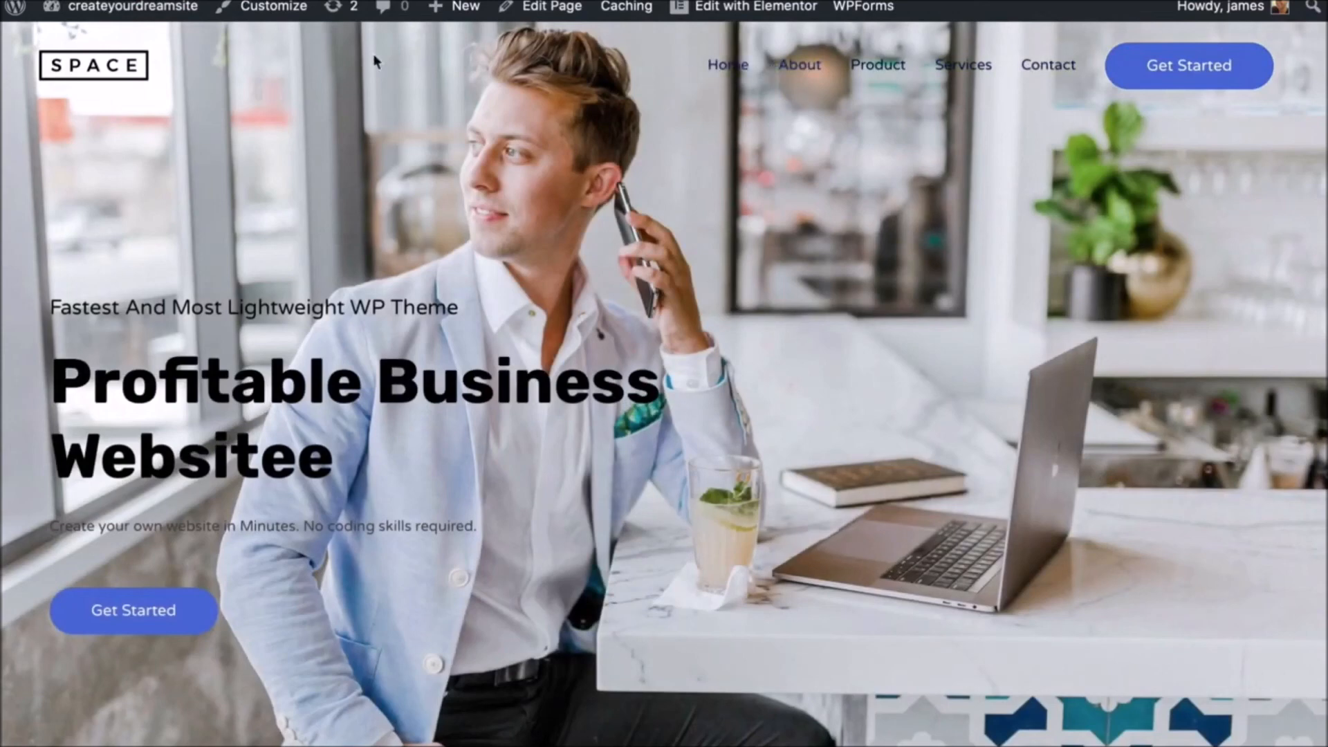
- Remove the Product item from the Top Nav menu, leaving Home, About, Services and Contact, and save
mouse_move(139, 10)
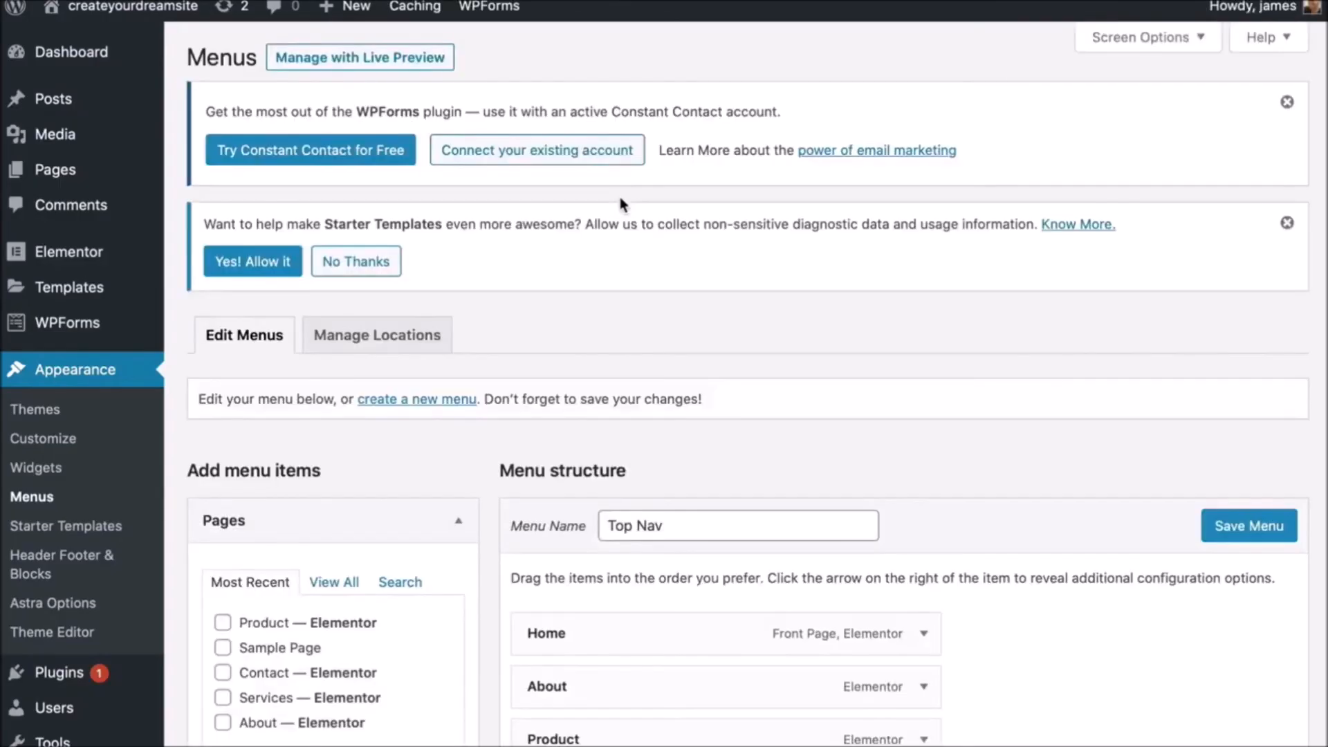
scroll(618, 193, down, 7)
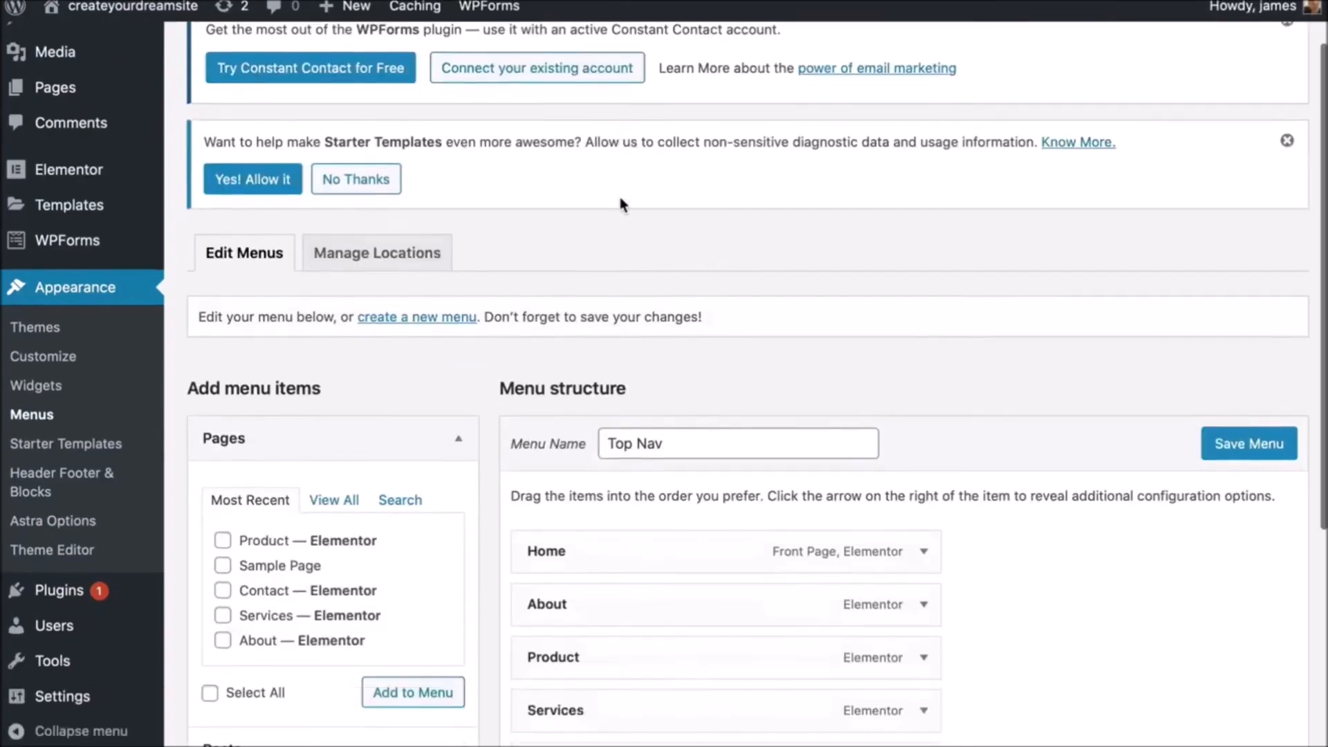
scroll(913, 359, up, 1)
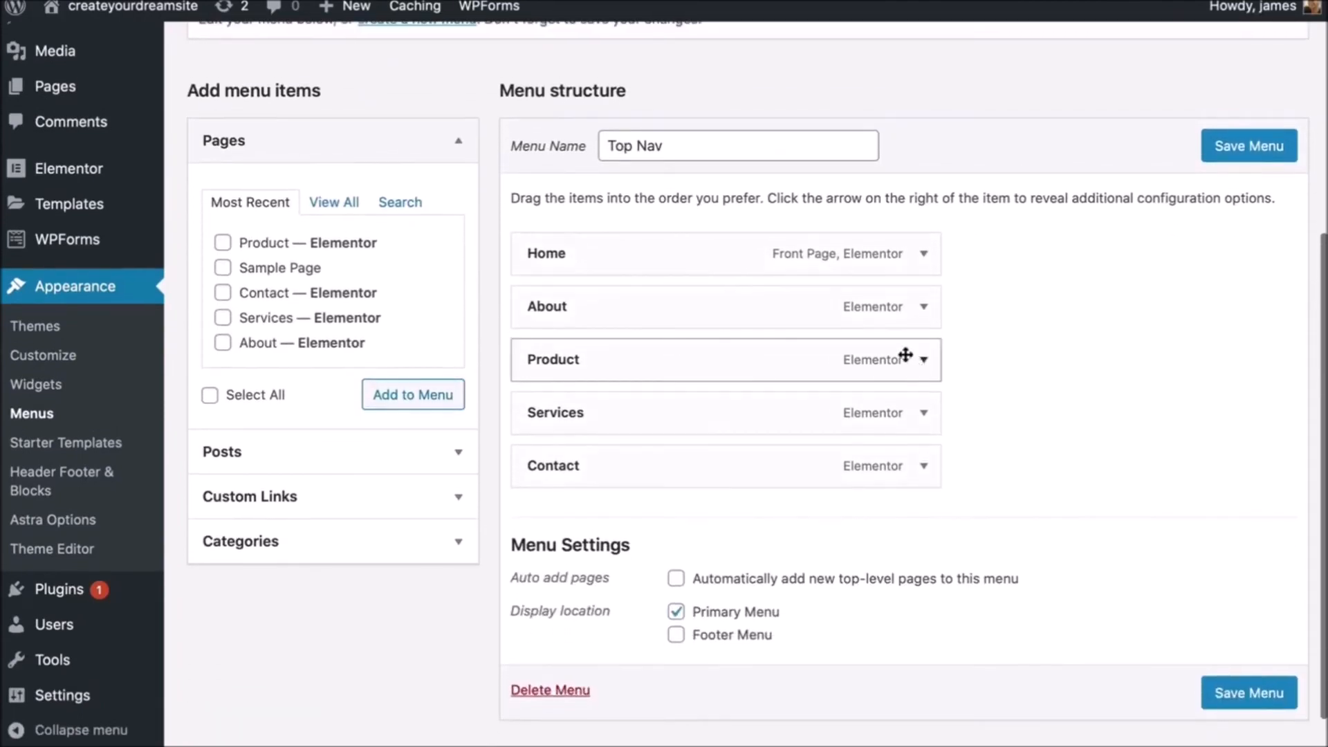
click(924, 360)
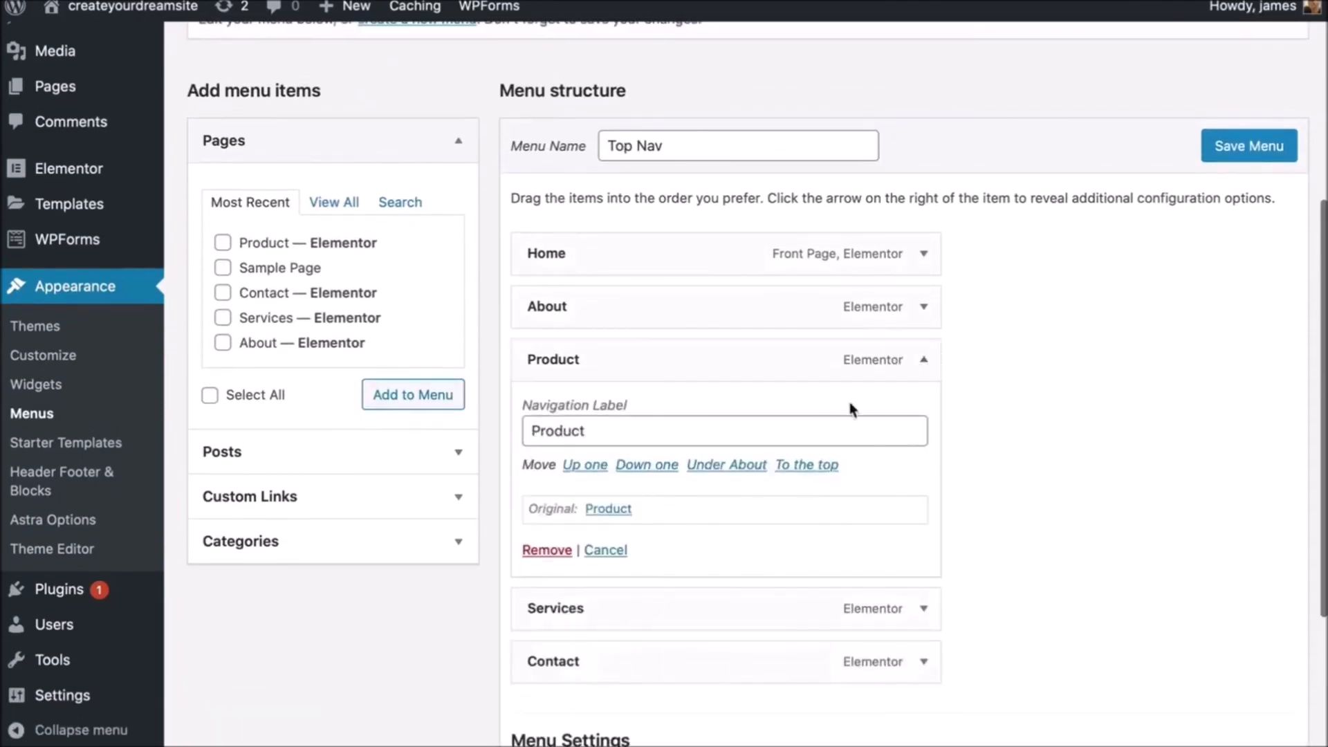
click(556, 550)
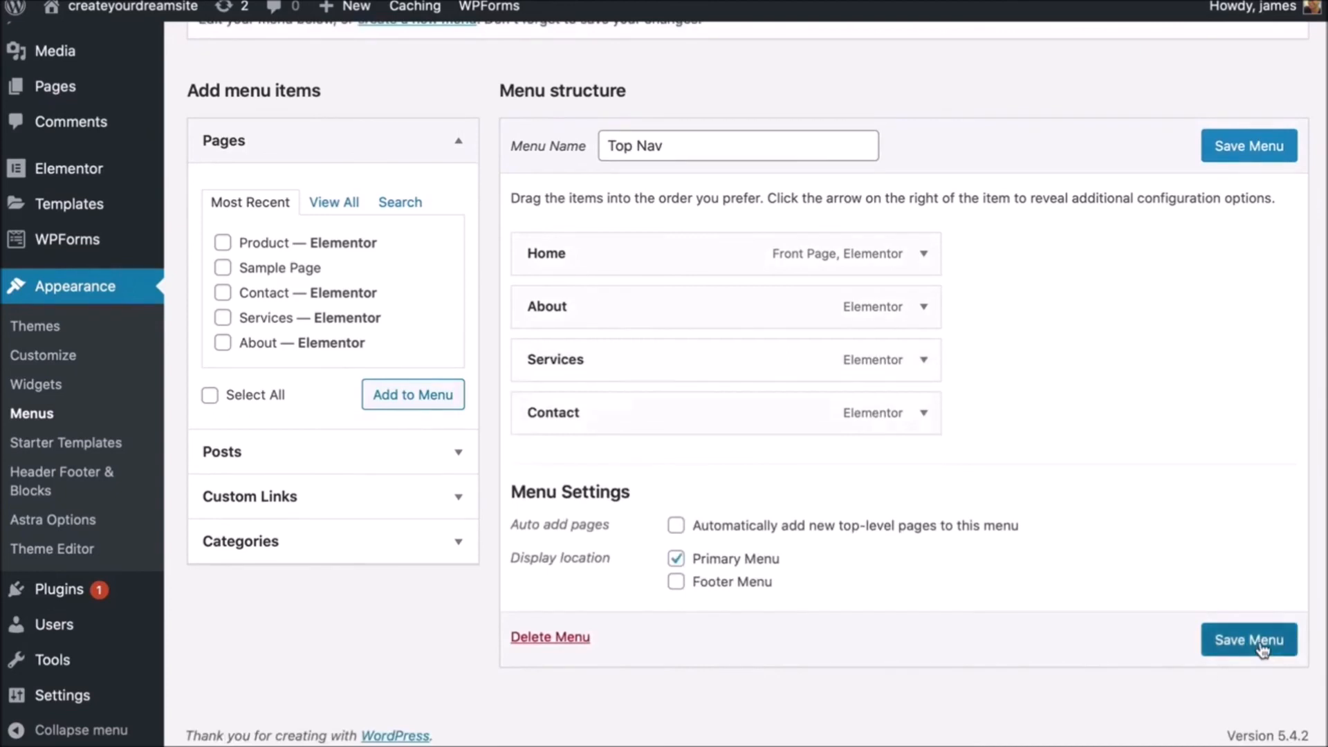
click(1258, 648)
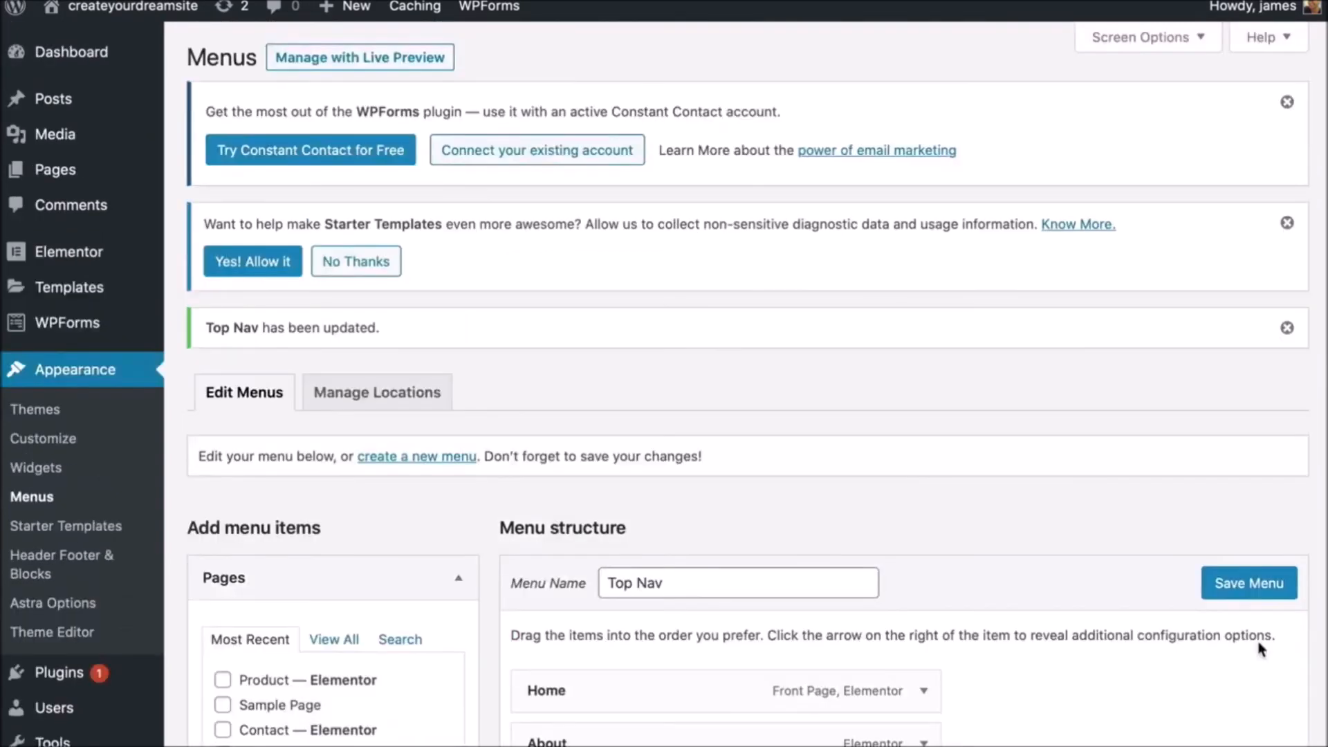
mouse_move(166, 18)
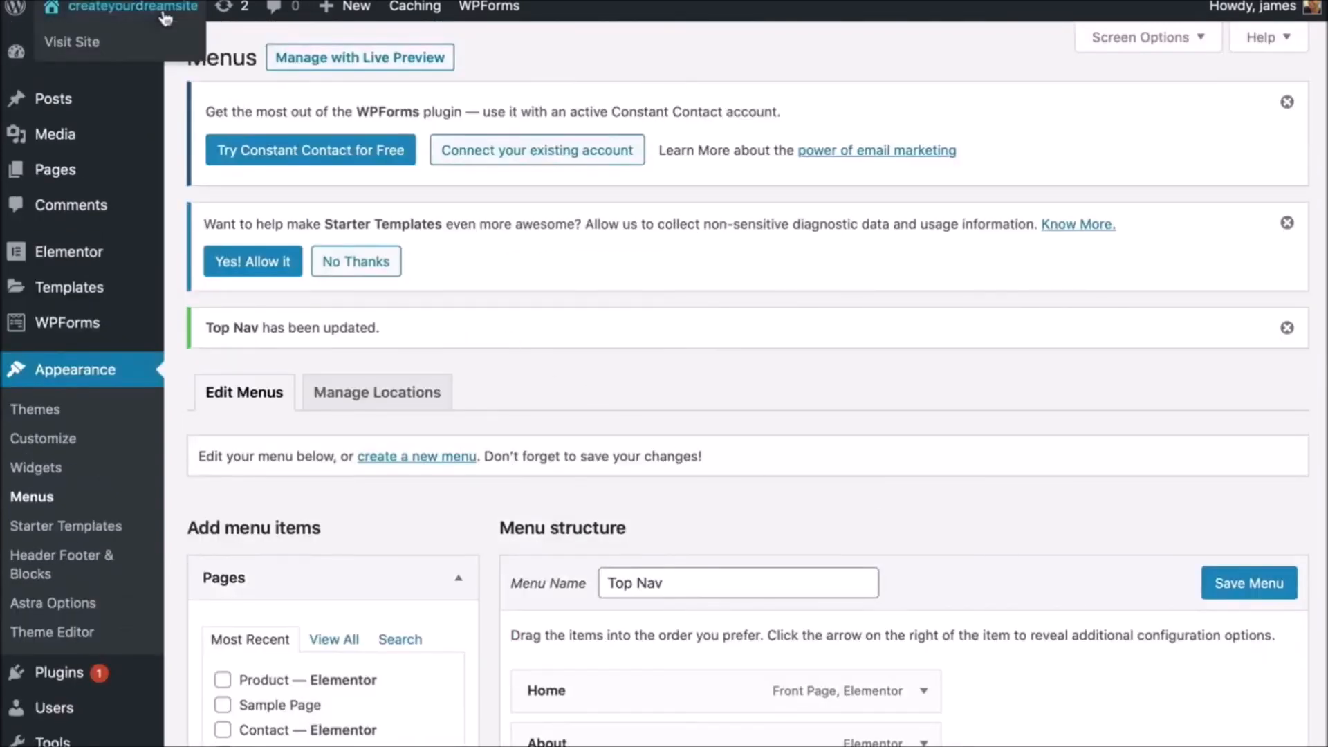